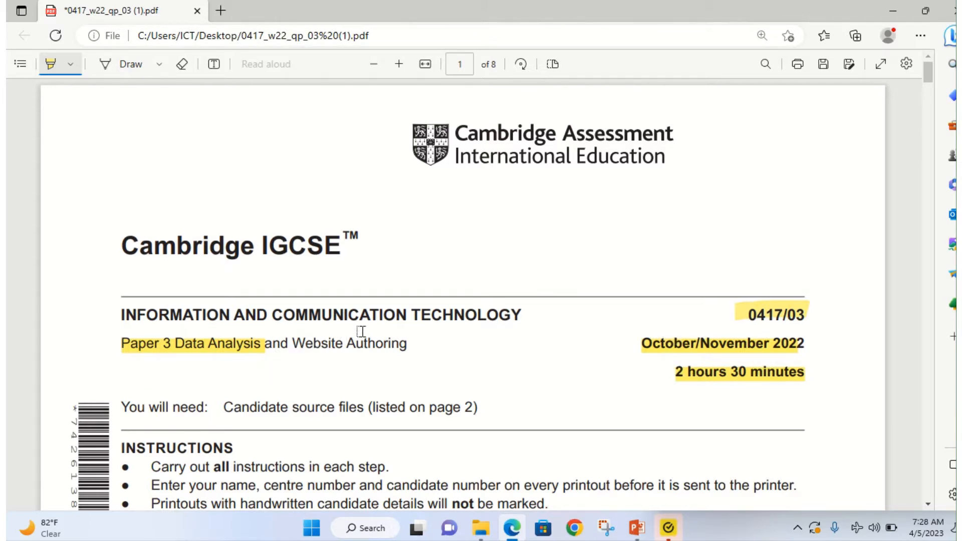
Step: Scroll the exam PDF to Task 1 and highlight 'your name, centre number and candidate number will'
scroll(396, 341, down, 3)
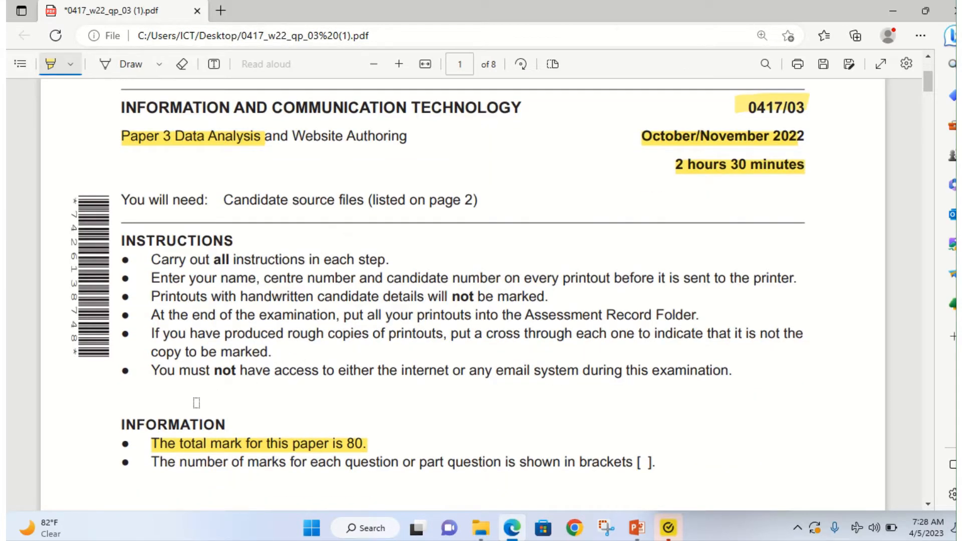
scroll(197, 403, down, 1)
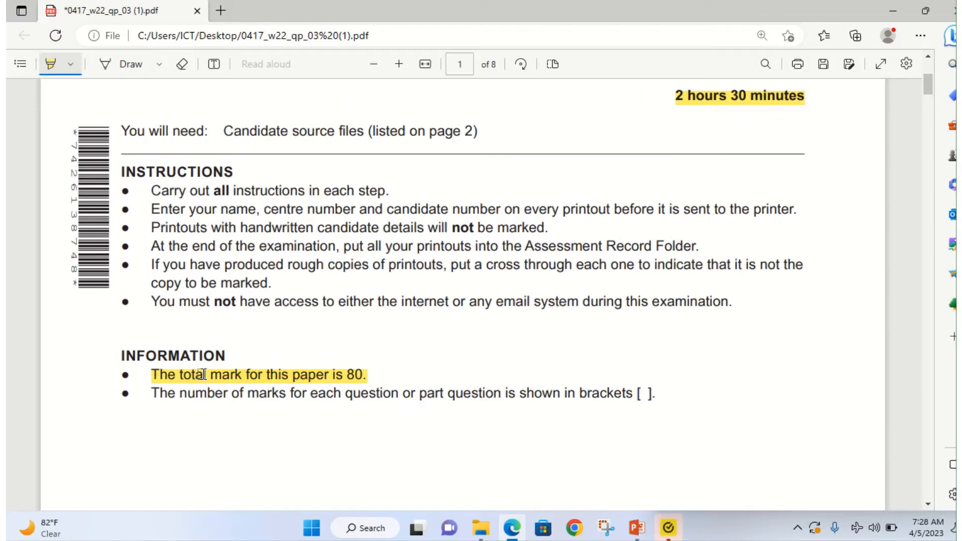
scroll(356, 373, down, 15)
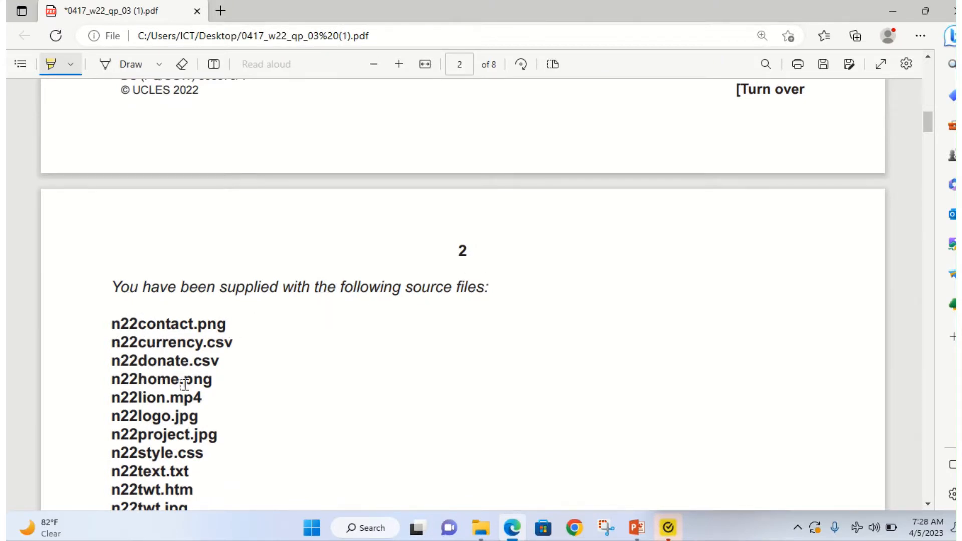
scroll(176, 426, down, 1)
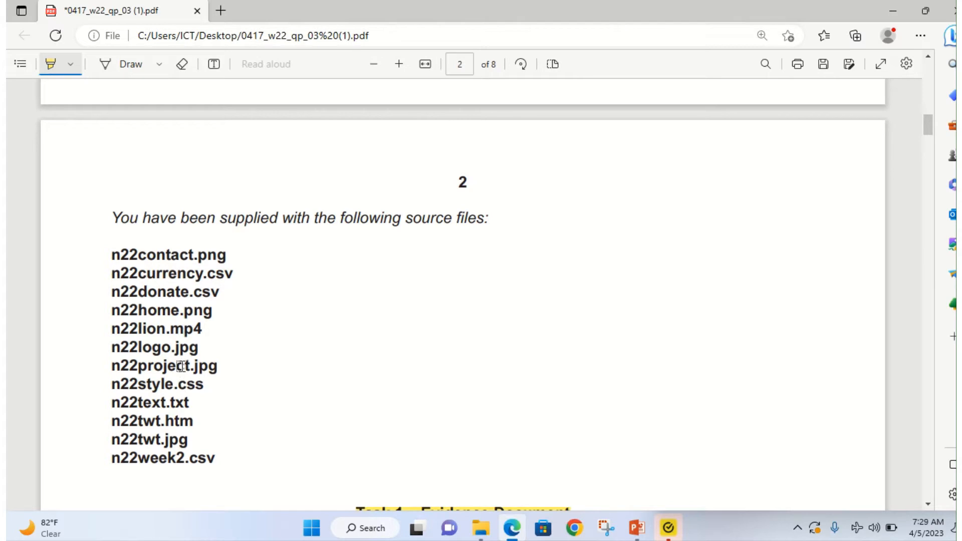
click(480, 528)
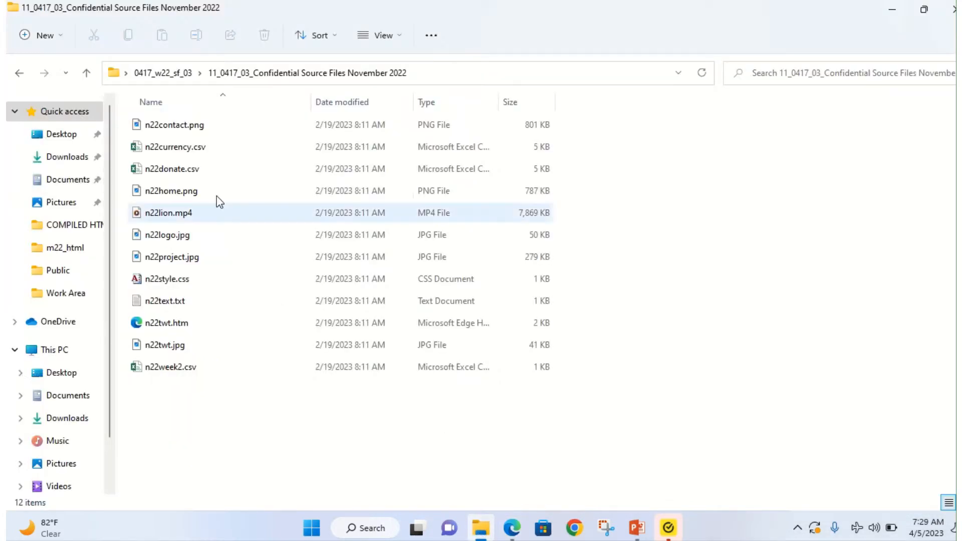
click(480, 527)
scroll(300, 390, down, 1)
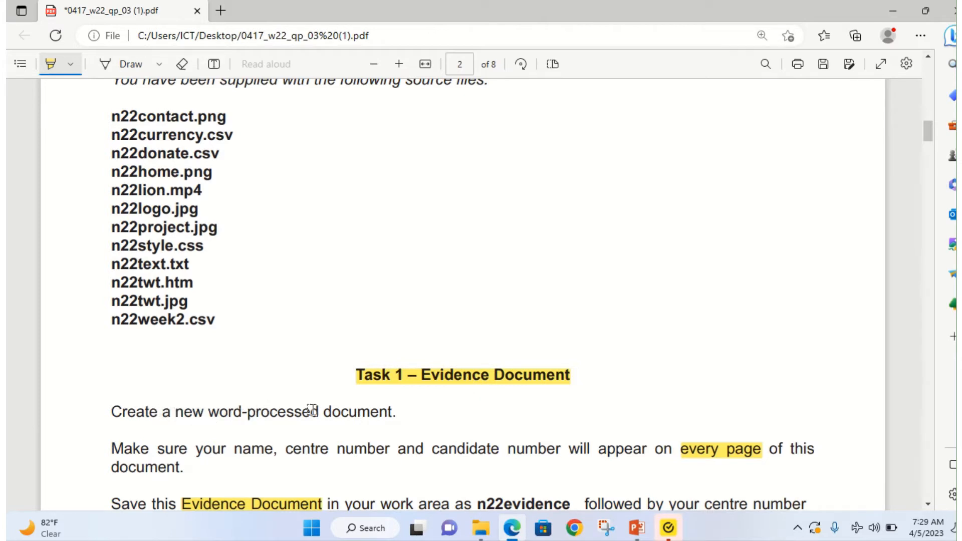
scroll(307, 417, down, 1)
drag(197, 384, 589, 390)
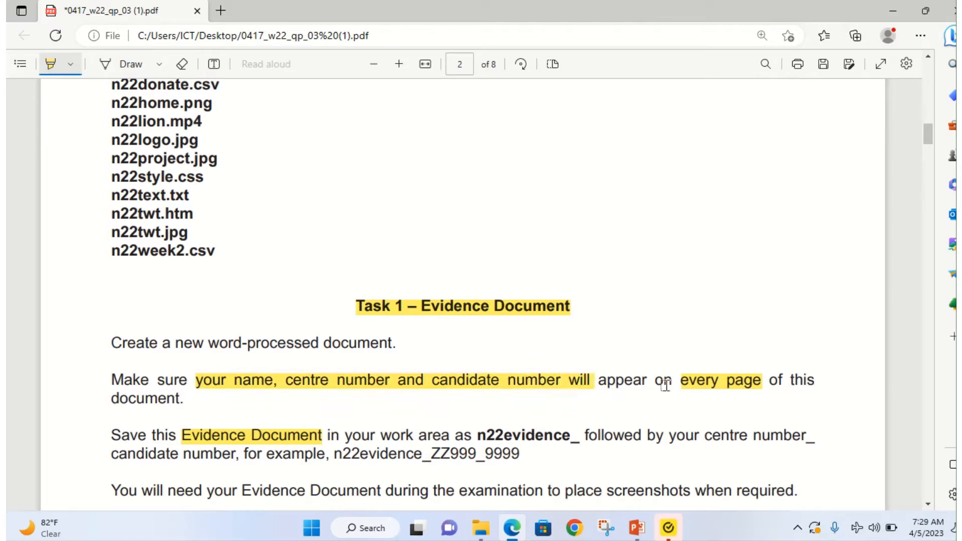
Step: Launch Word 2016 from the Start menu and dismiss the activation notice
click(352, 530)
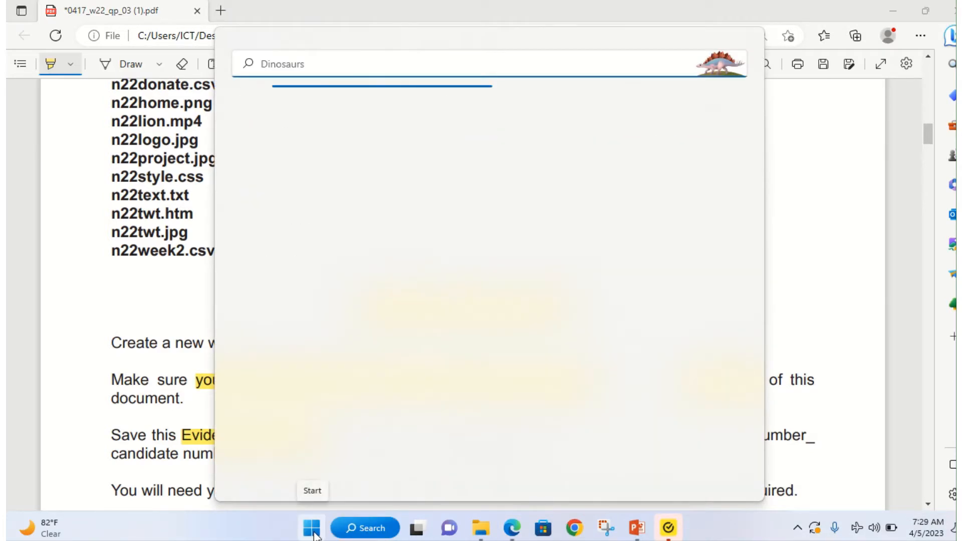
click(314, 534)
text(W)
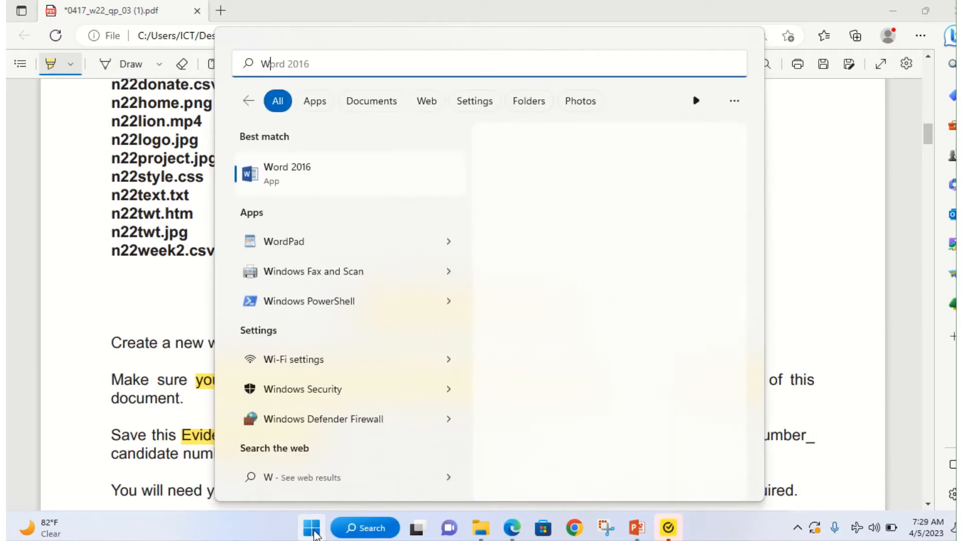
click(267, 188)
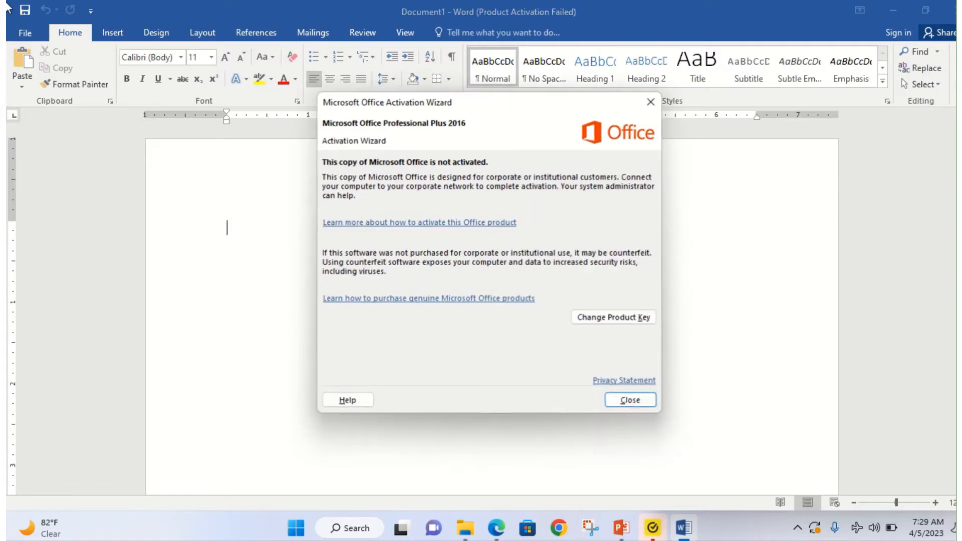
click(651, 102)
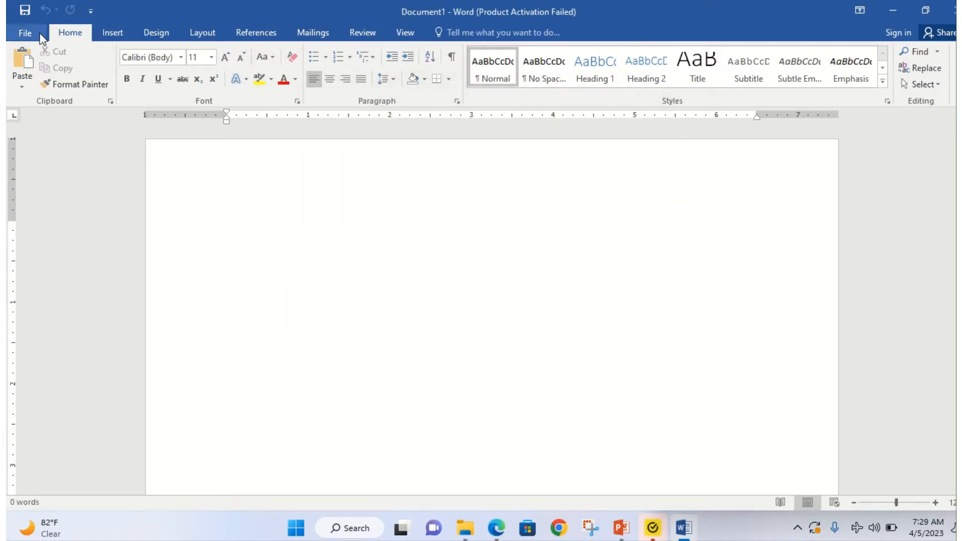
Step: Save the blank document in the Work Area folder as n22evidence_CN_0001
click(31, 34)
click(45, 180)
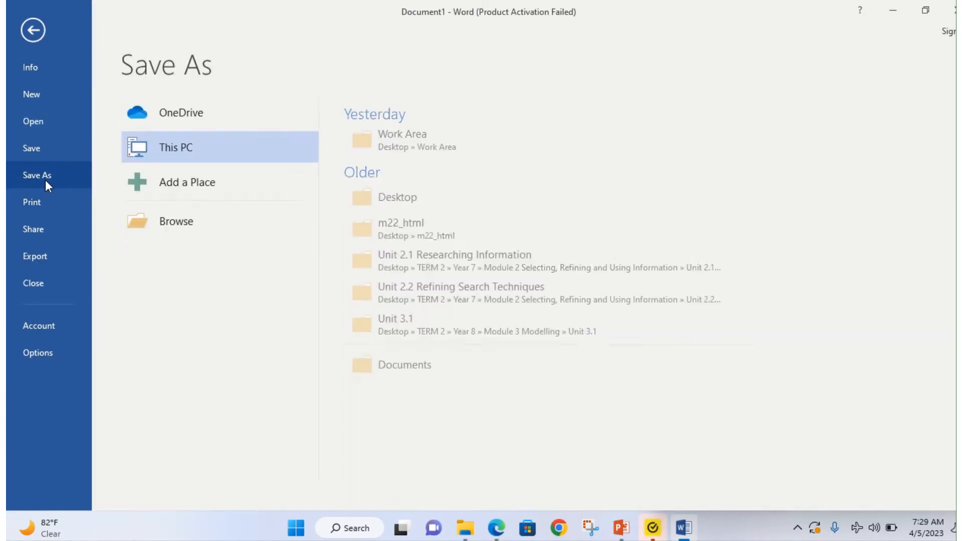
click(496, 527)
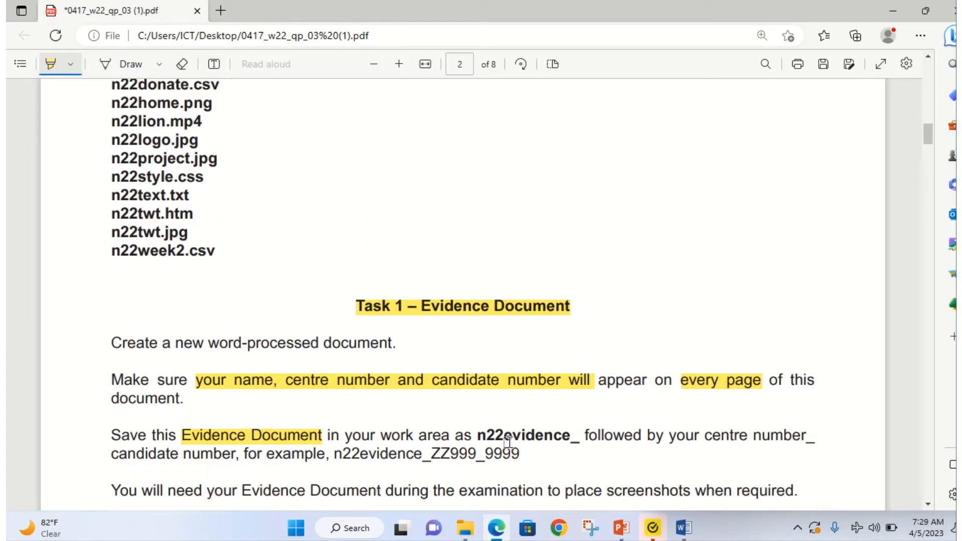
click(496, 533)
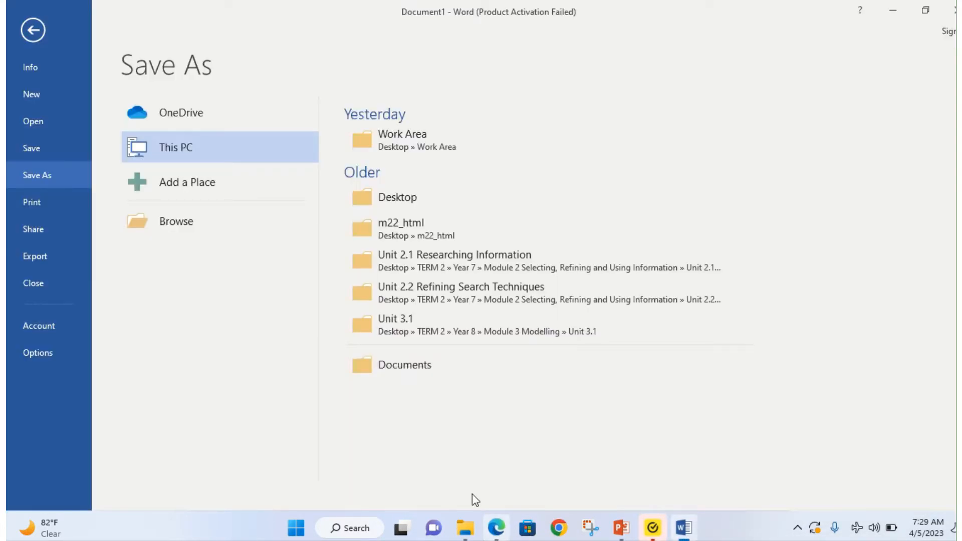
click(402, 137)
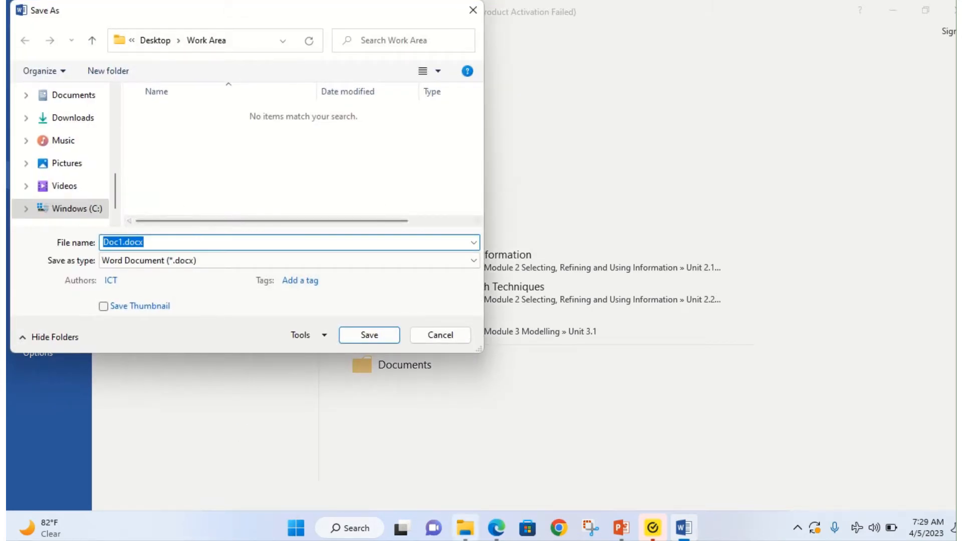
click(497, 529)
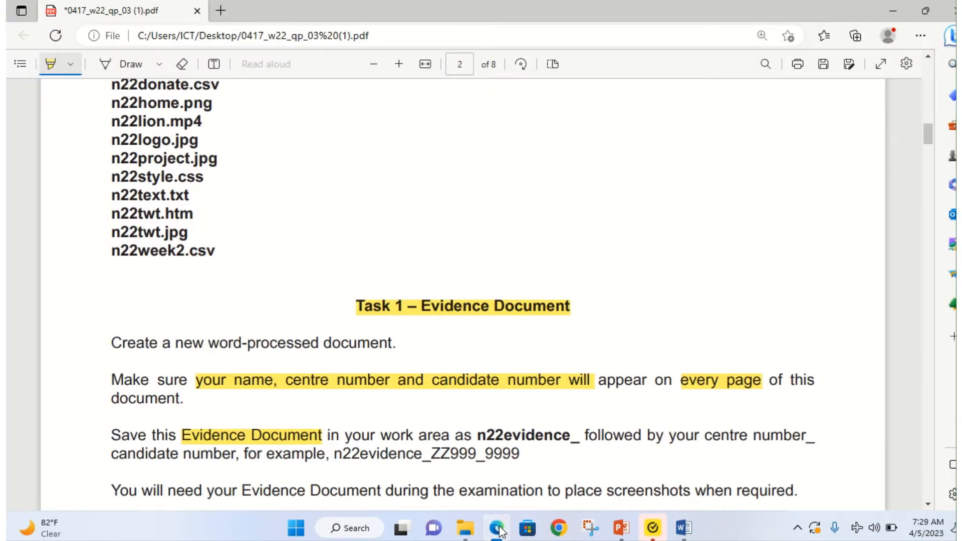
click(497, 529)
click(498, 529)
click(498, 529)
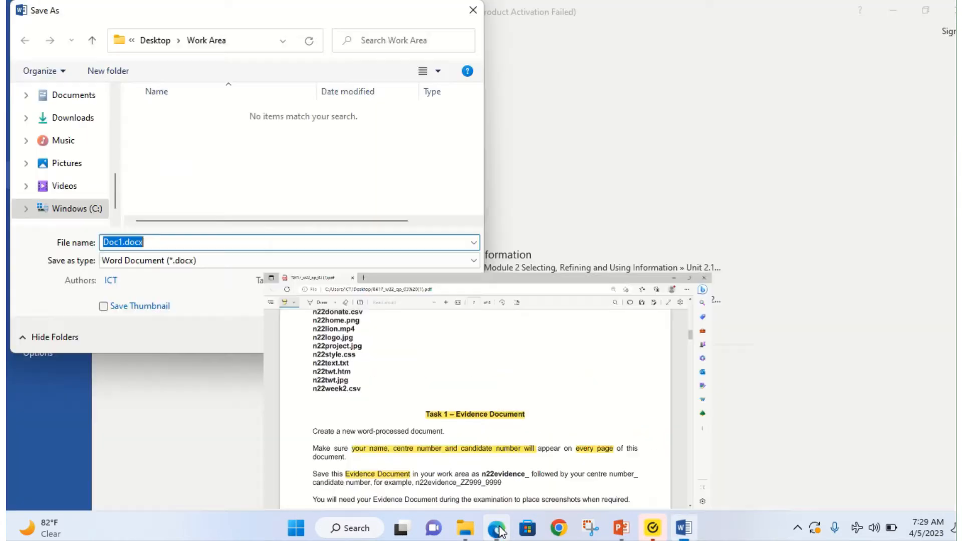
text(N_0001)
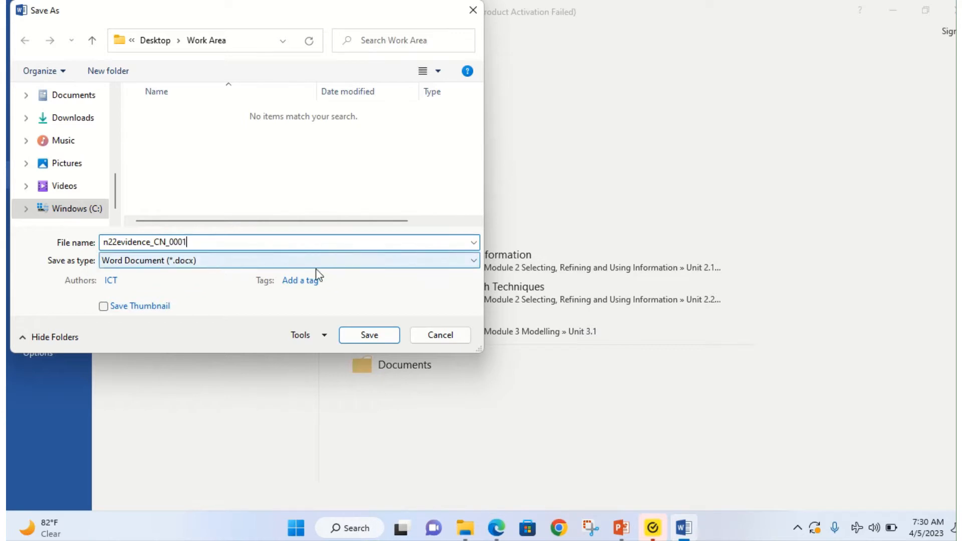
click(369, 335)
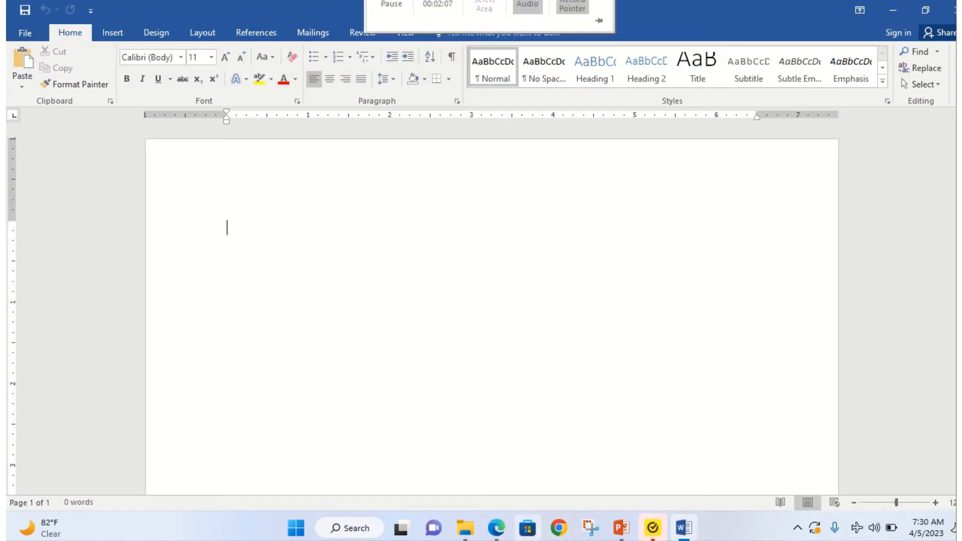
click(498, 533)
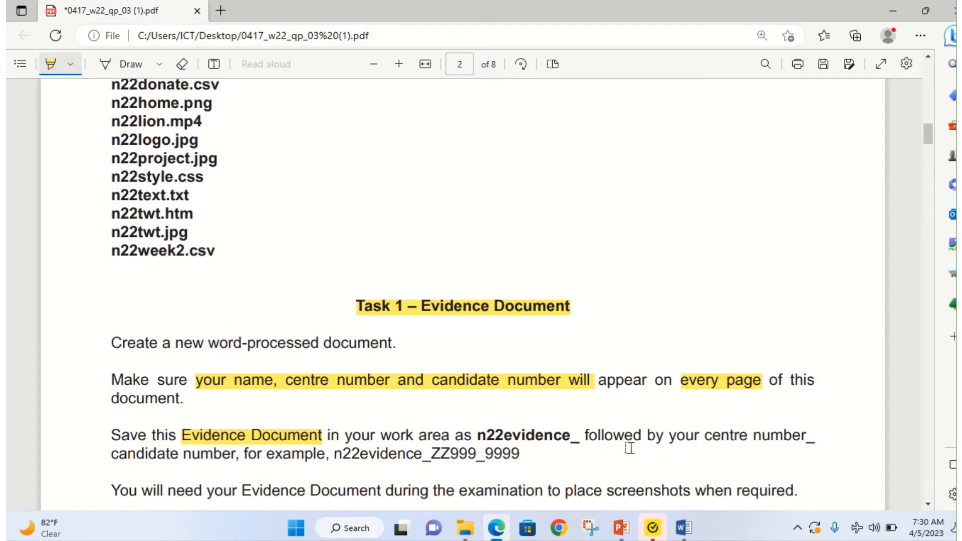
Step: Insert a Blank (Three Columns) header into the Word evidence document
click(497, 532)
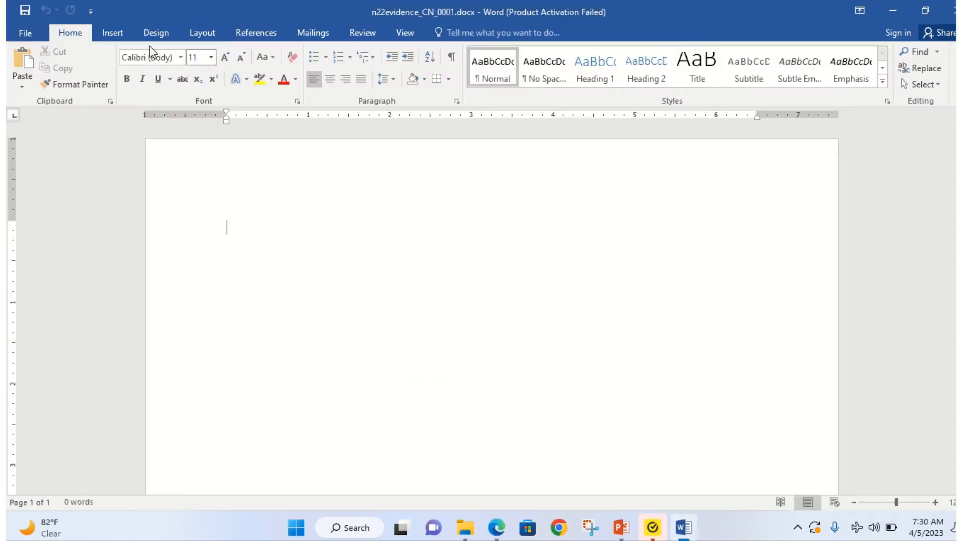
click(113, 32)
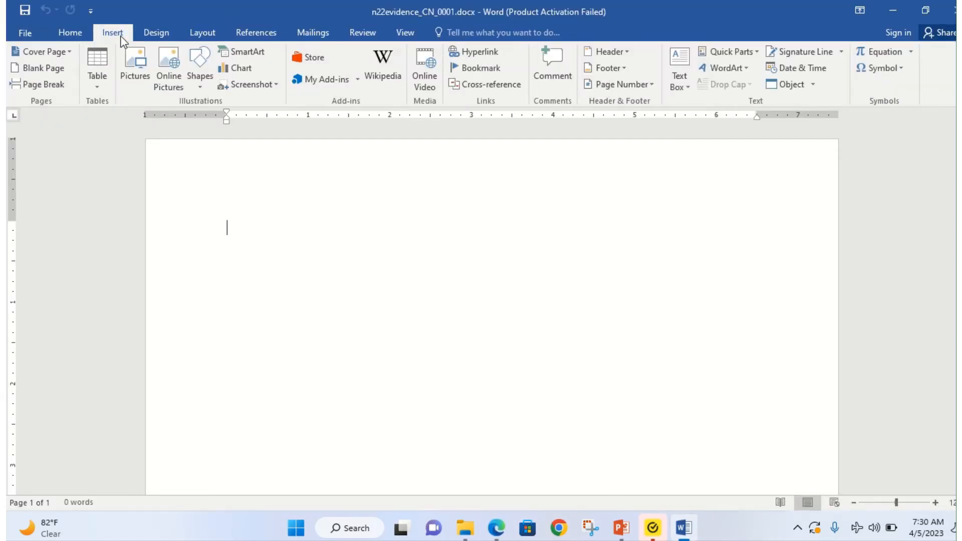
click(620, 52)
click(629, 189)
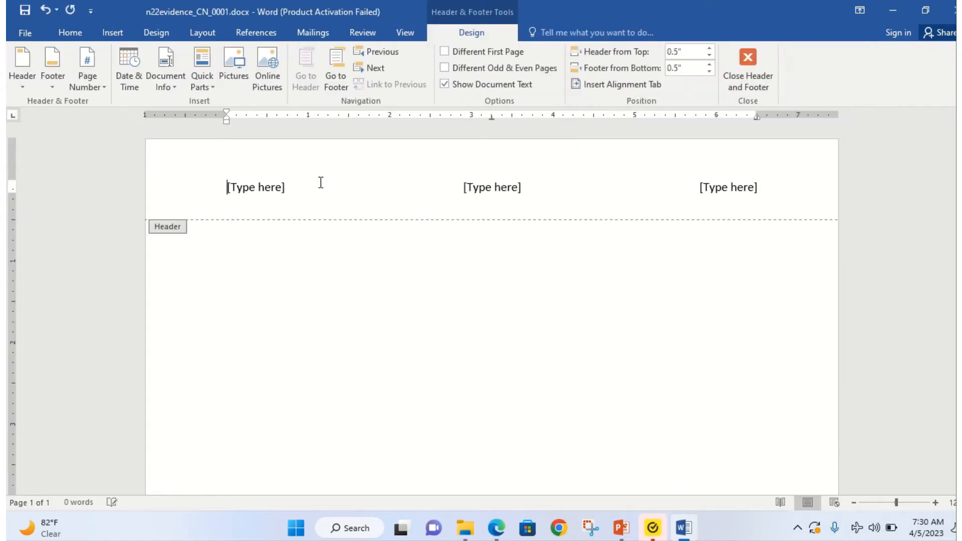
Step: Fill the three header sections with the candidate's name, centre number and candidate number, then close the header
click(256, 183)
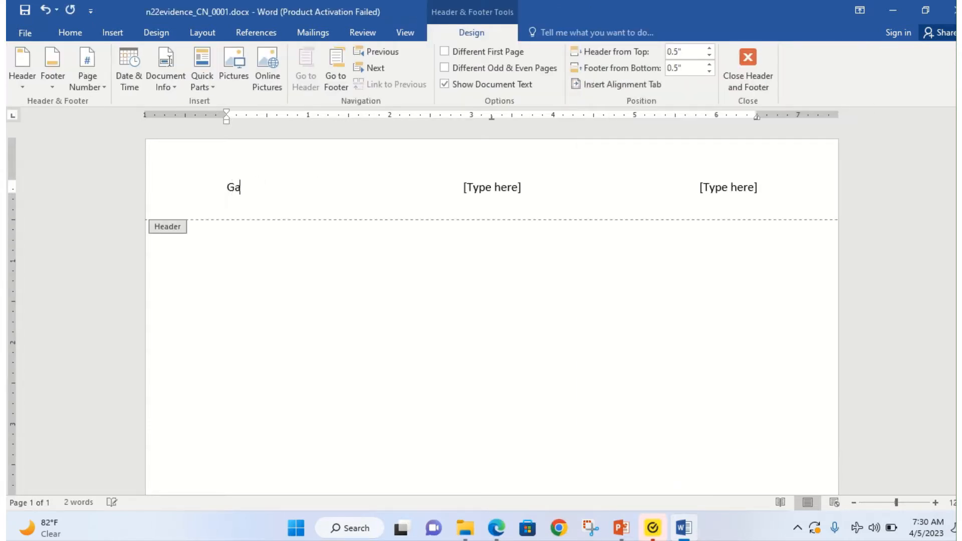
click(513, 188)
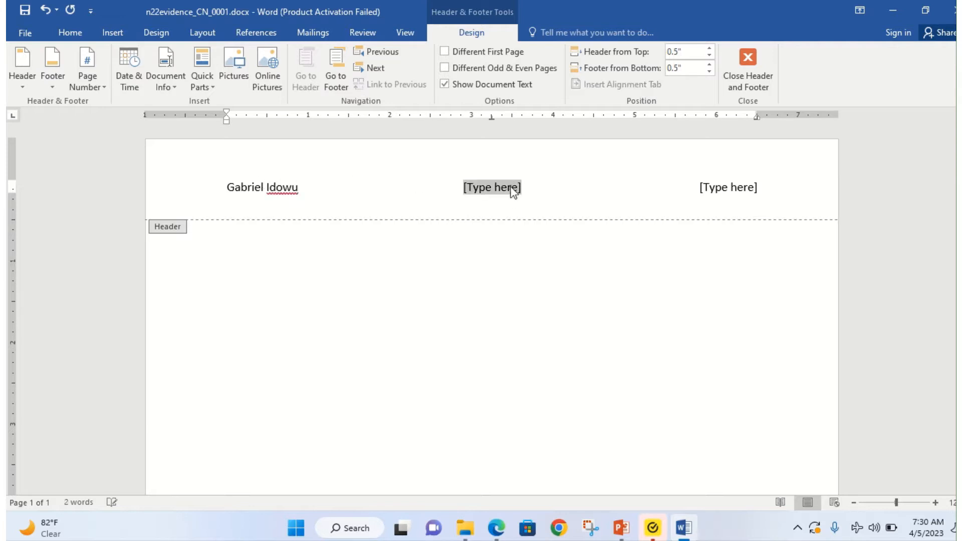
text(CN)
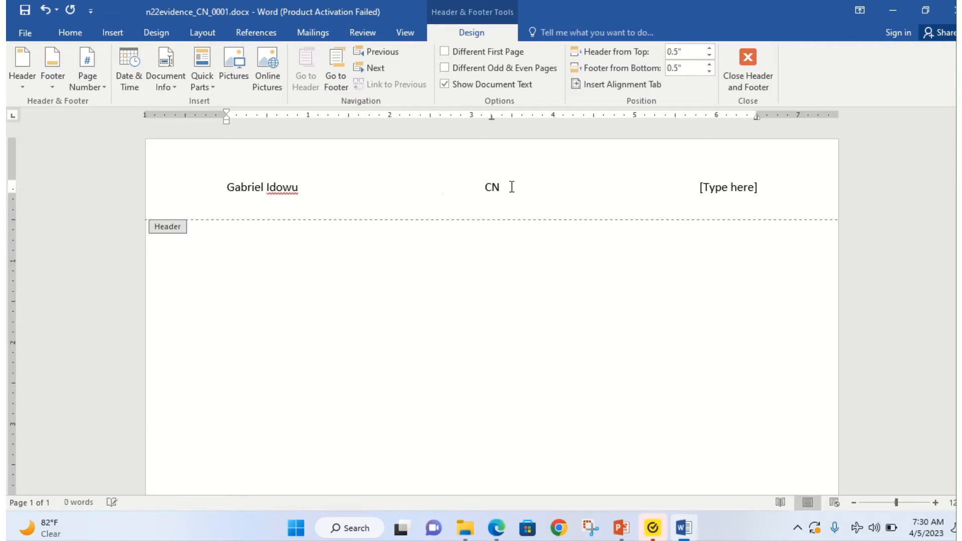
click(717, 188)
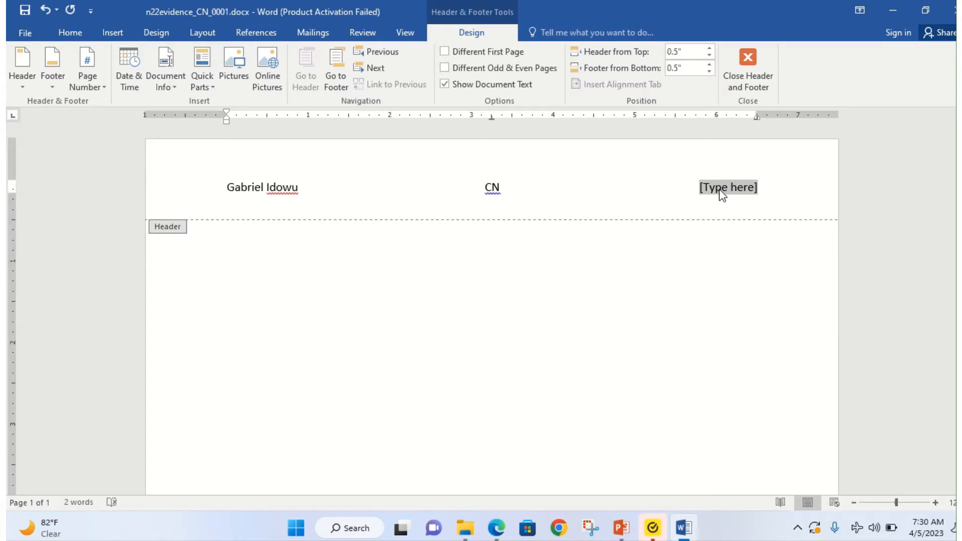
text(0001)
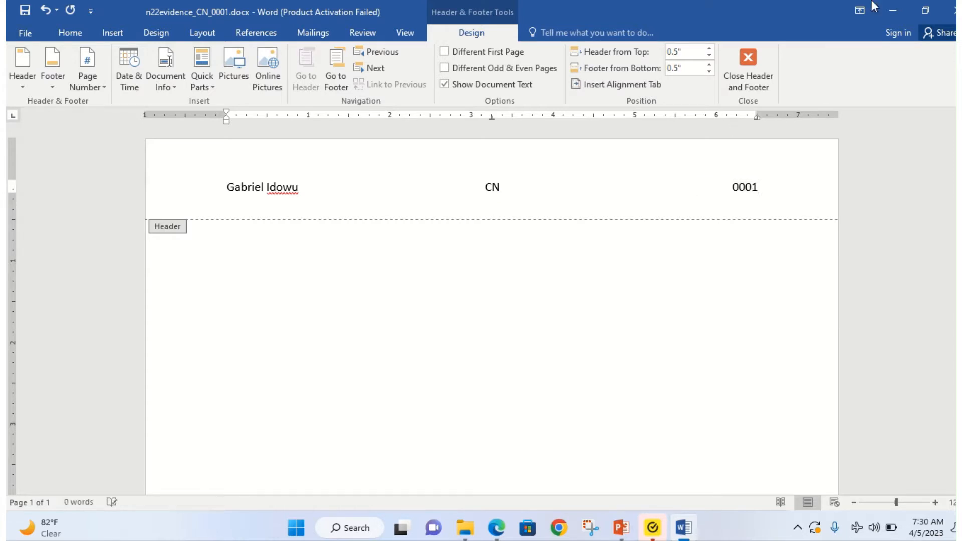
click(771, 69)
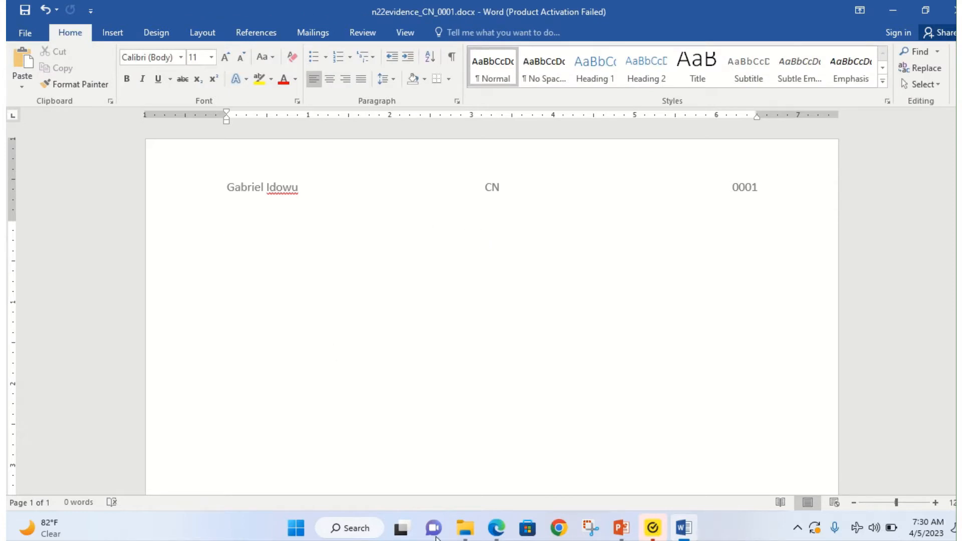
click(504, 537)
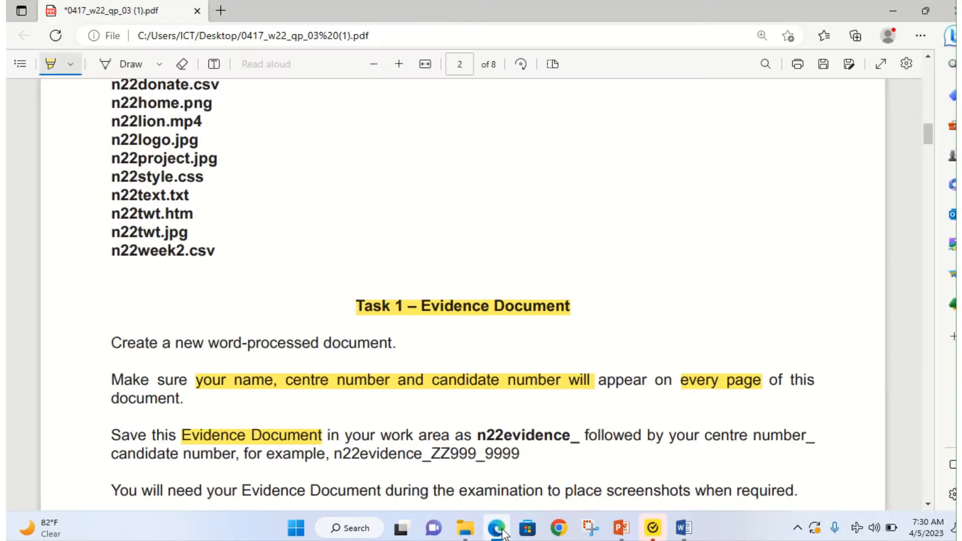
Step: Highlight 'screenshots', 'Tawara Wildlife Trust' and the n22donate.csv file name in the exam PDF
scroll(433, 377, down, 3)
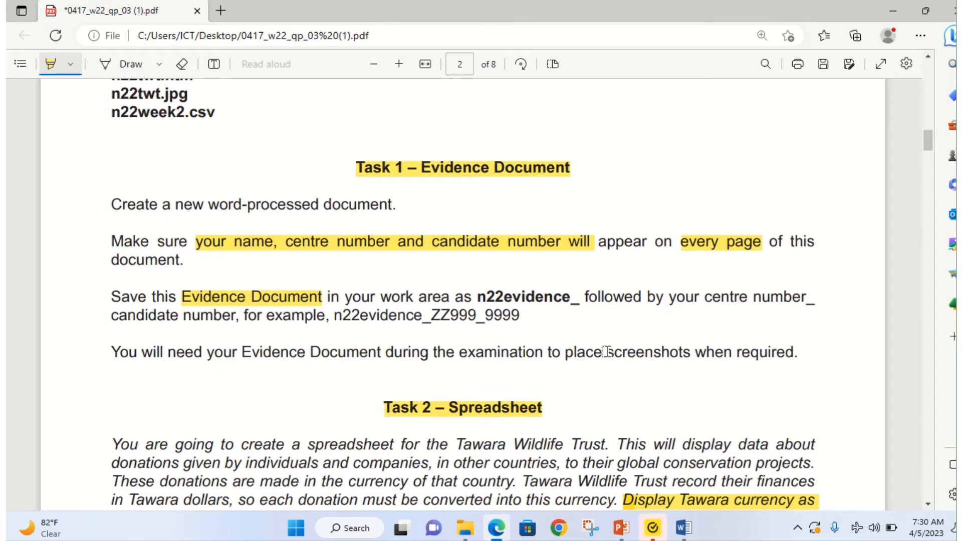
drag(606, 351, 692, 352)
scroll(497, 264, down, 2)
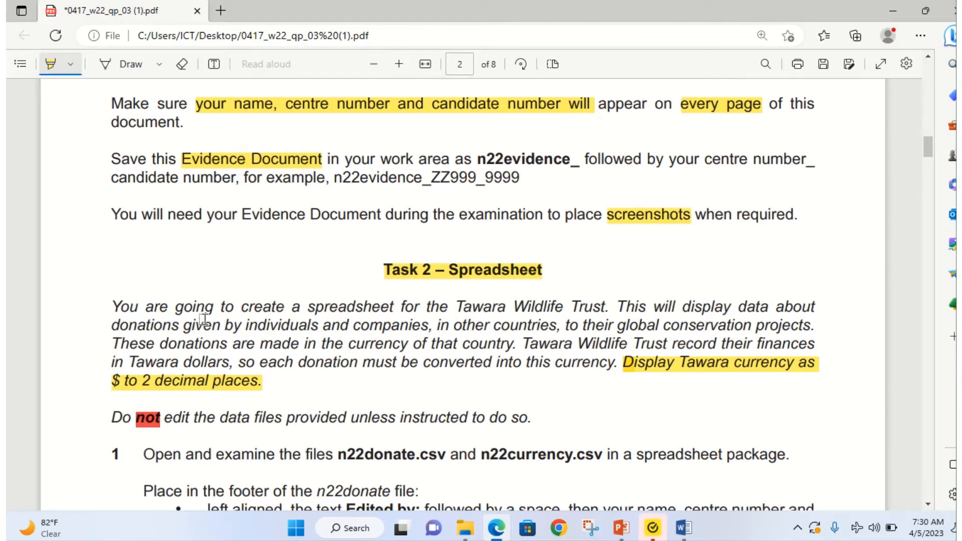
scroll(260, 322, down, 1)
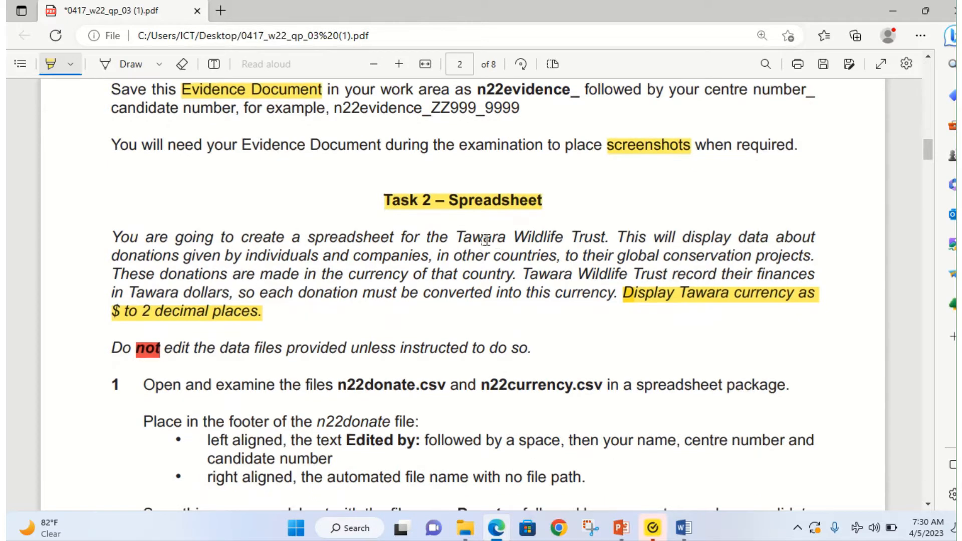
drag(460, 238, 607, 236)
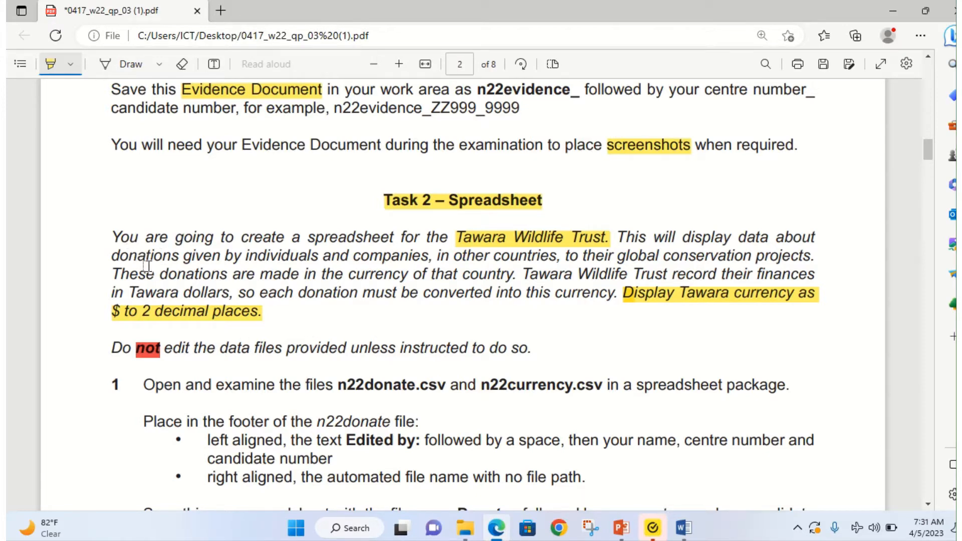
scroll(137, 281, down, 3)
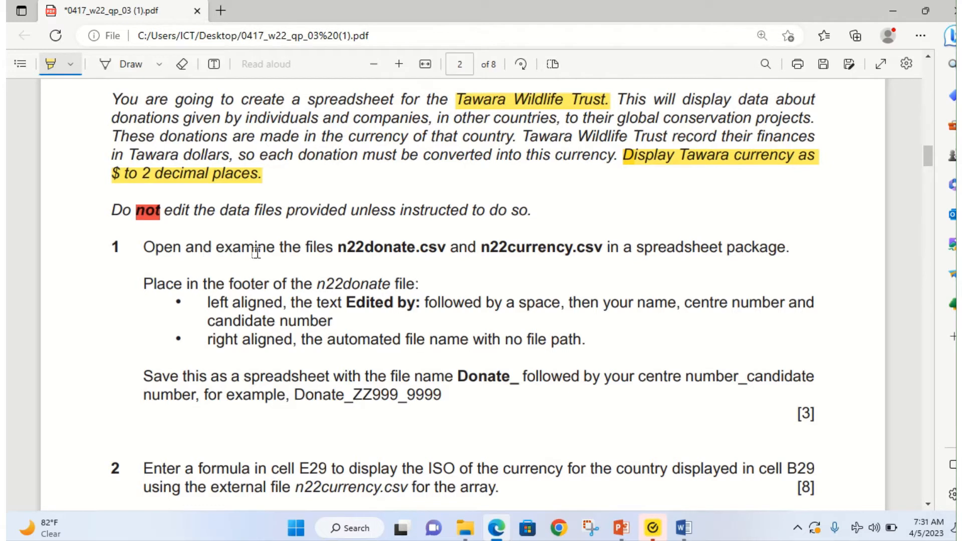
mouse_move(340, 245)
mouse_down()
mouse_move(617, 248)
mouse_move(604, 250)
mouse_up()
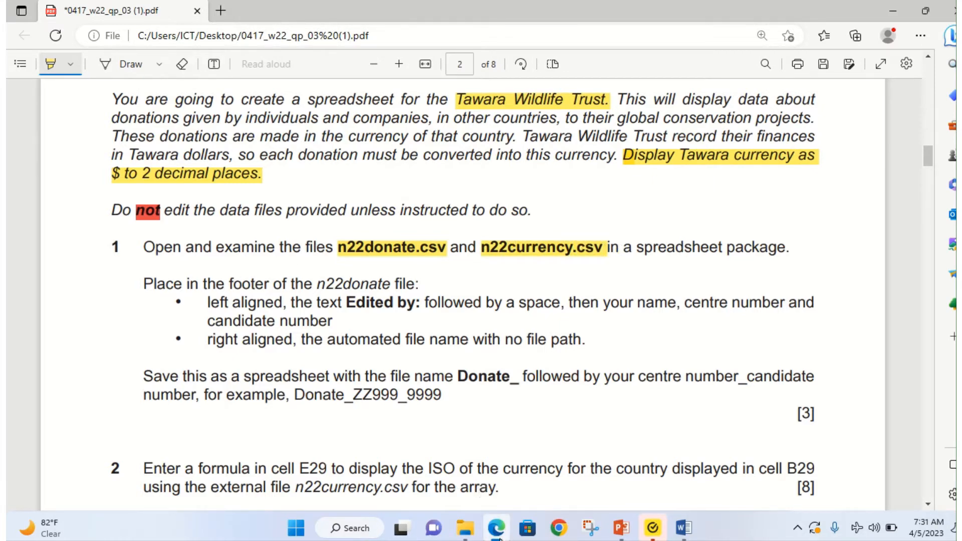
Step: Open n22currency.csv and n22donate.csv in Excel, maximizing and zooming in on the sheets
click(465, 527)
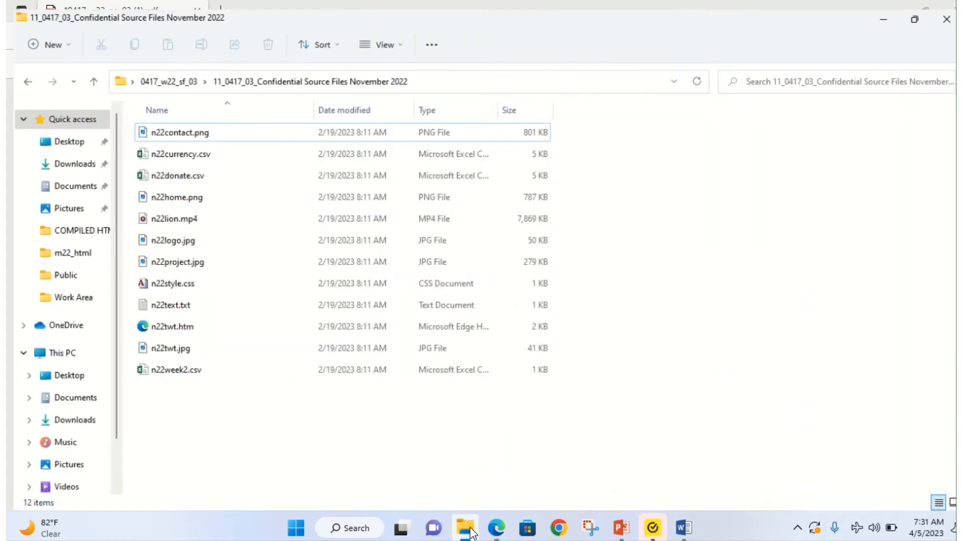
double_click(185, 147)
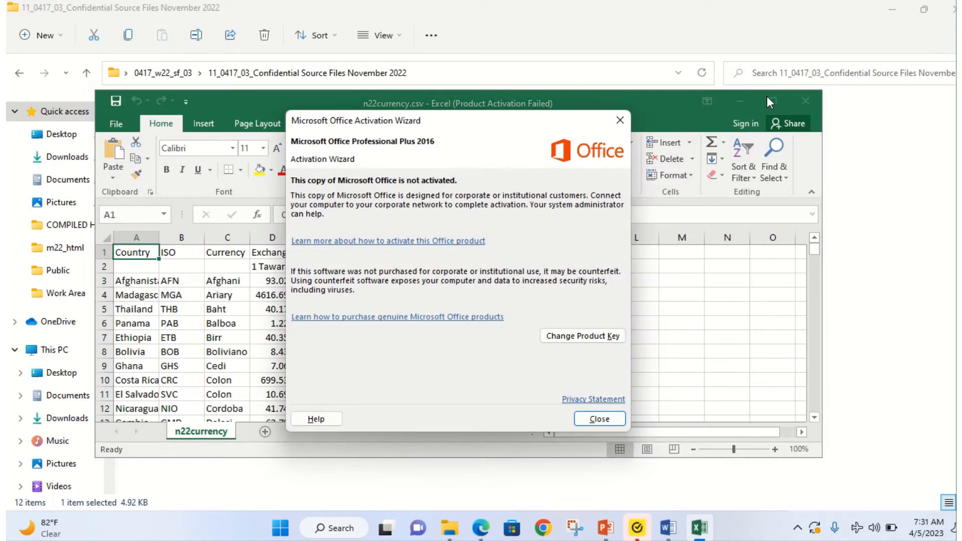
click(621, 115)
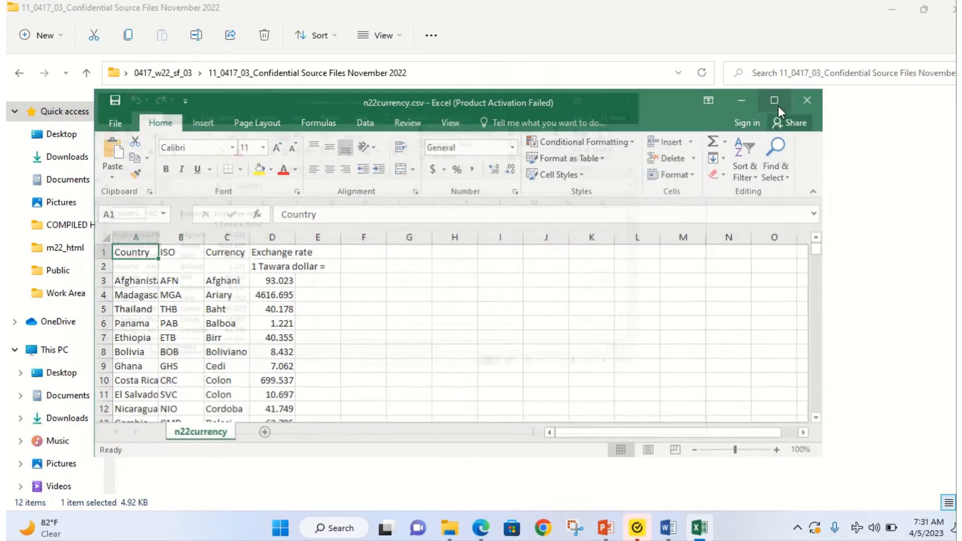
click(777, 105)
click(456, 530)
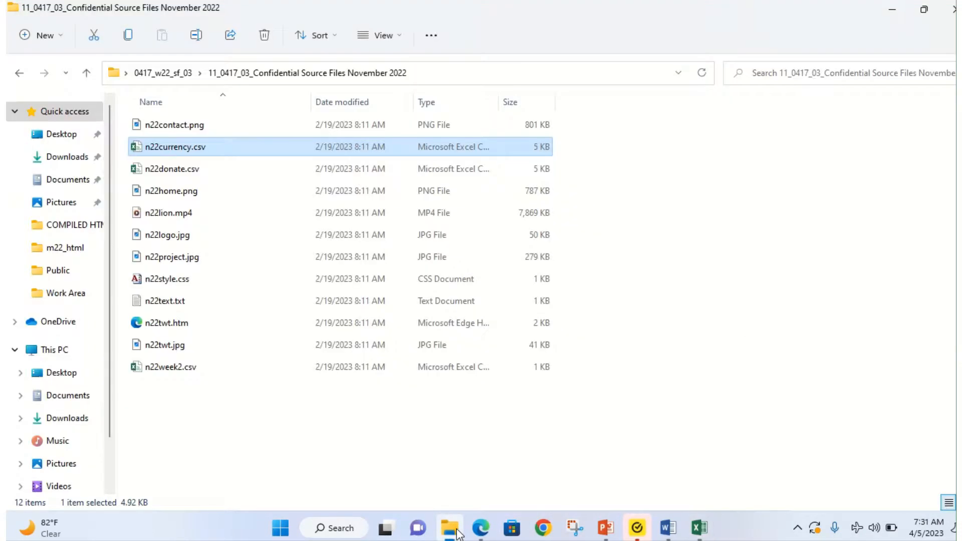
double_click(193, 173)
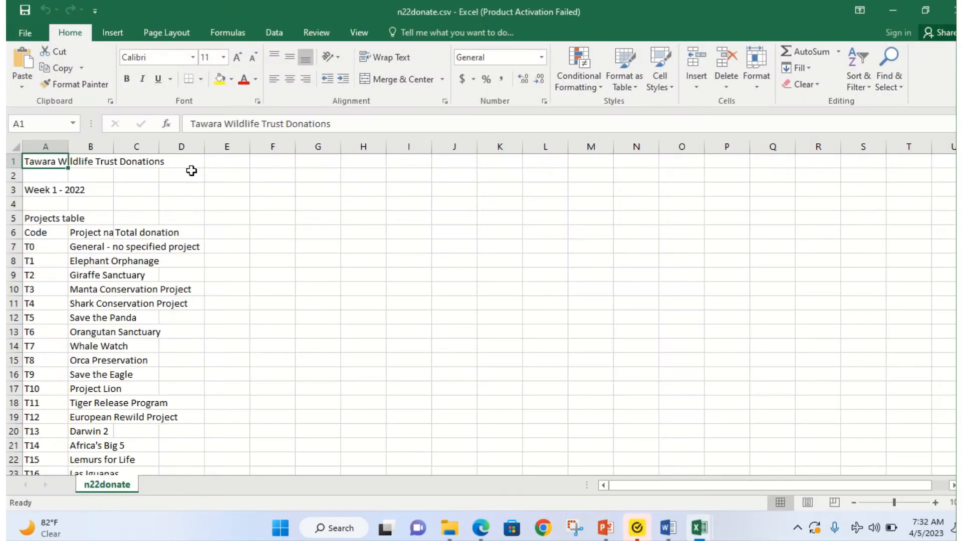
click(935, 502)
click(935, 501)
click(934, 502)
click(934, 501)
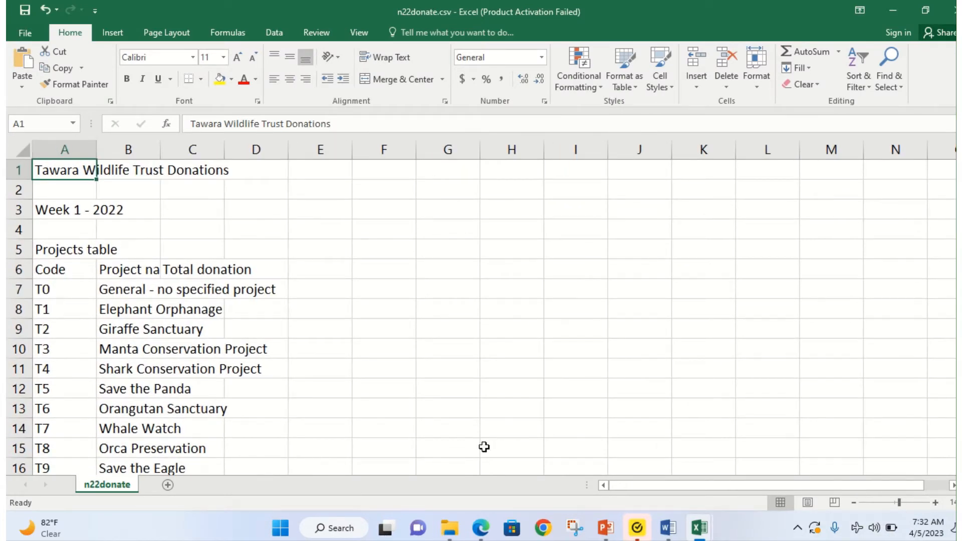
Step: Zoom in on the n22currency sheet, then return to the exam PDF
mouse_move(696, 528)
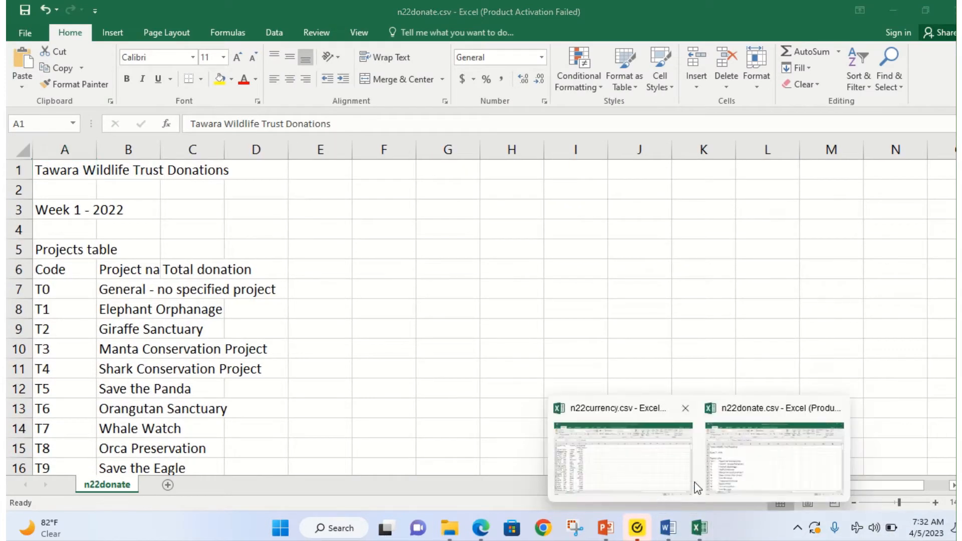
click(752, 471)
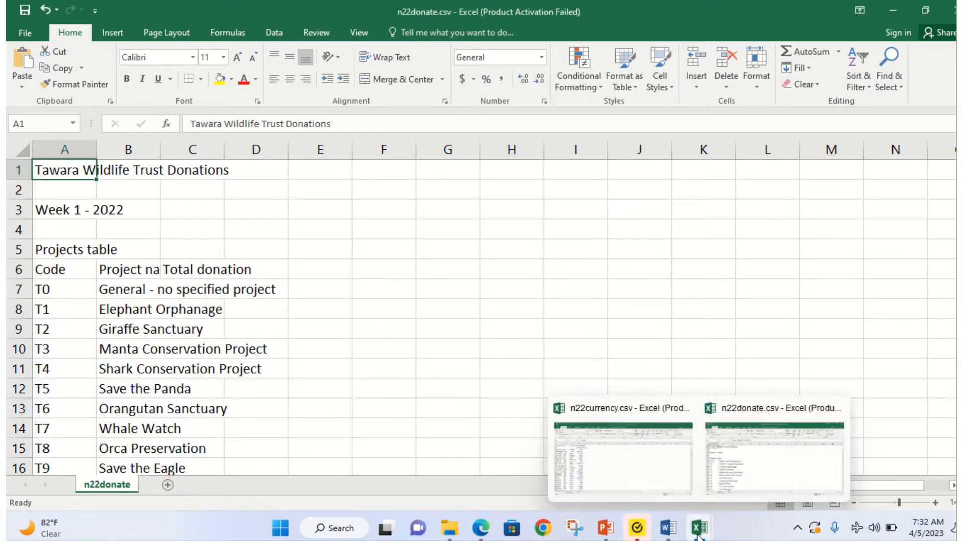
click(657, 488)
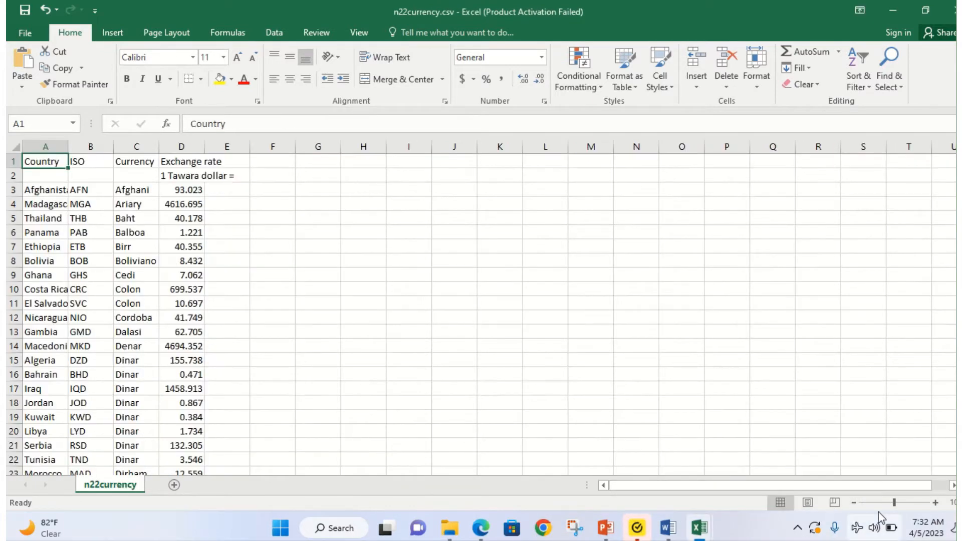
click(934, 503)
click(934, 503)
click(934, 502)
click(934, 503)
click(934, 503)
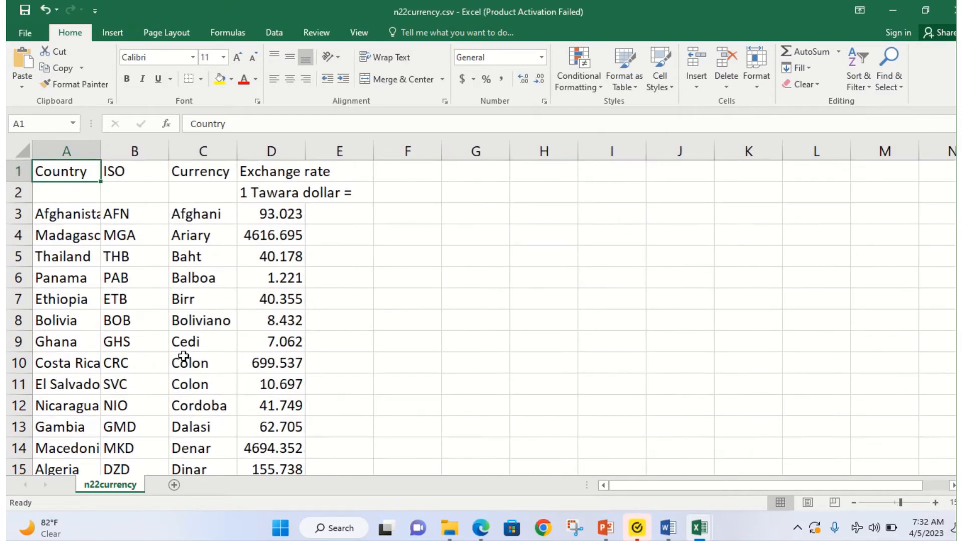
mouse_move(480, 527)
click(476, 497)
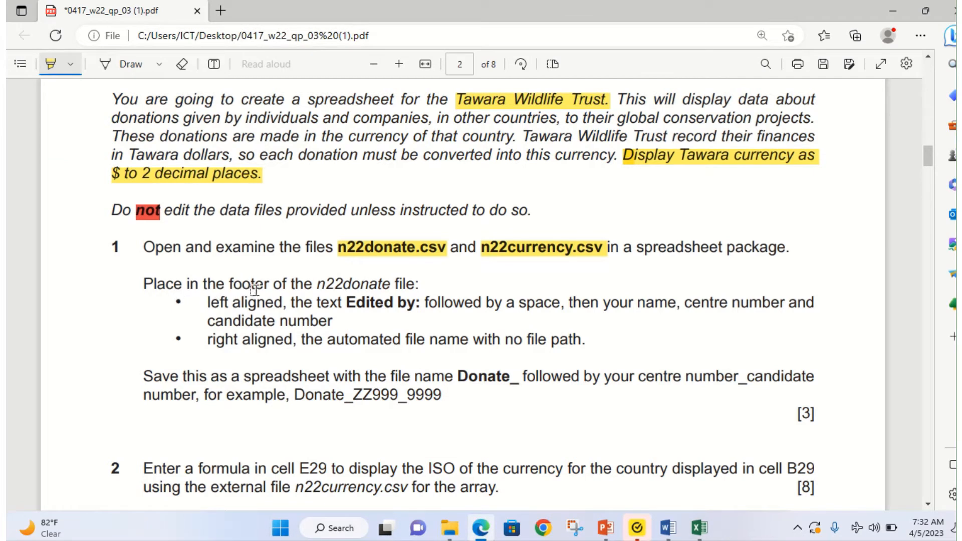
Step: Highlight 'n22donate file:', 'left aligned' and 'Edited by:' in the PDF, then return to n22donate
drag(318, 286, 423, 288)
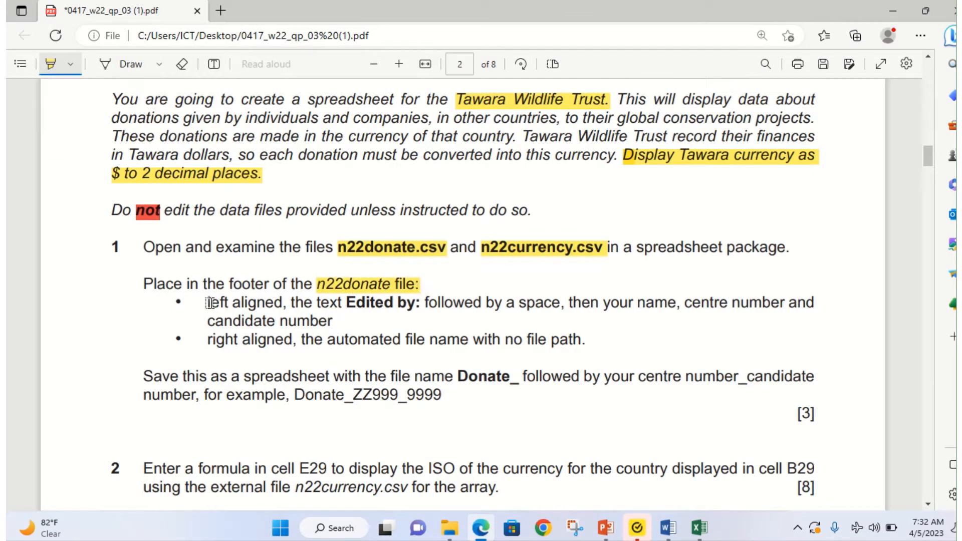
drag(207, 302, 283, 303)
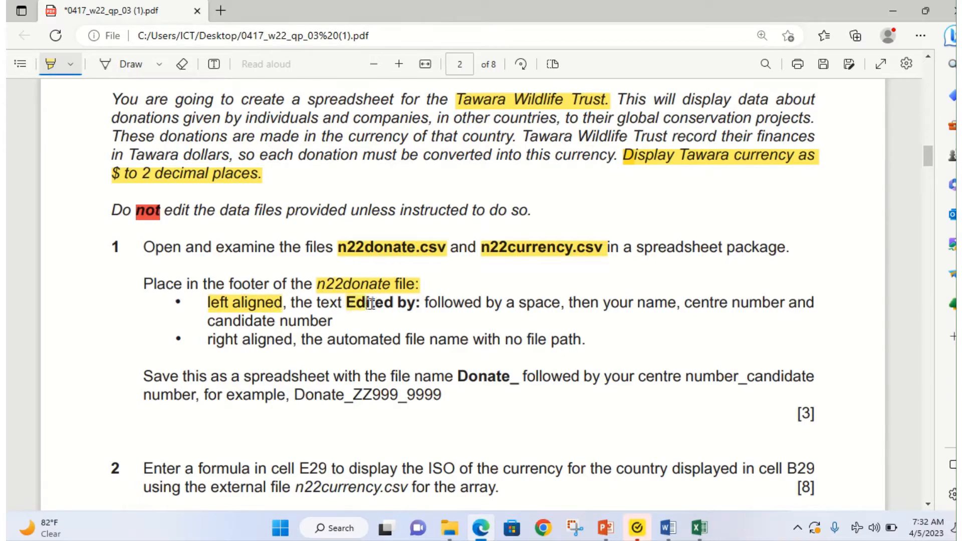
drag(370, 303, 420, 304)
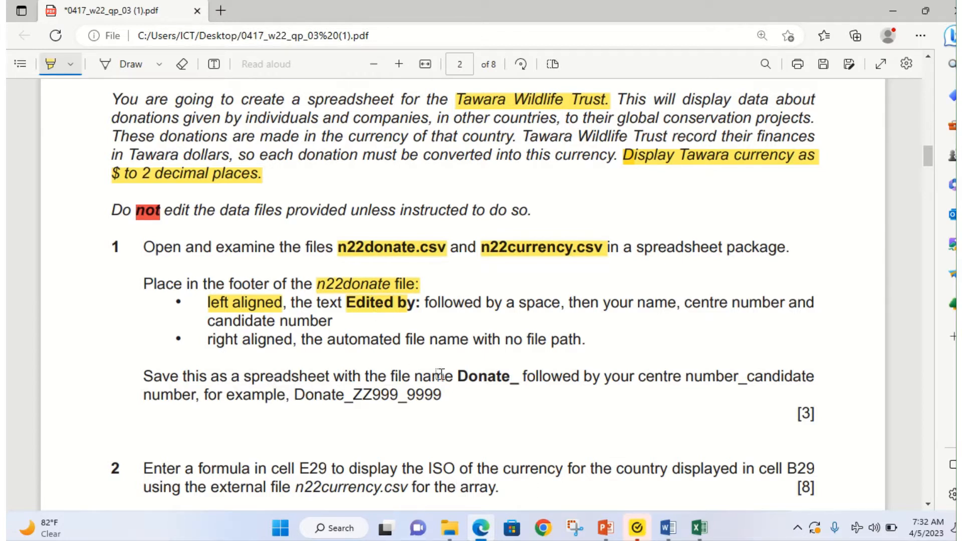
mouse_move(696, 532)
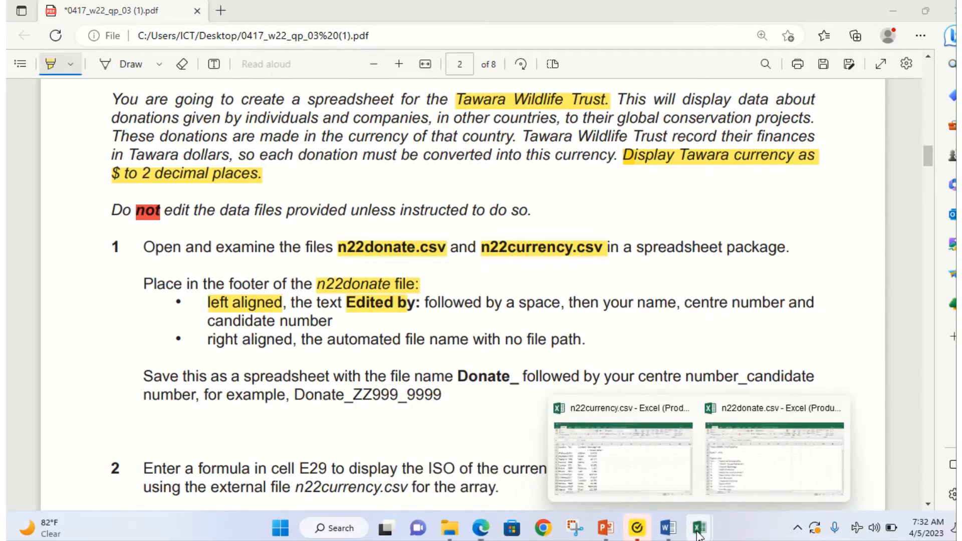
click(768, 446)
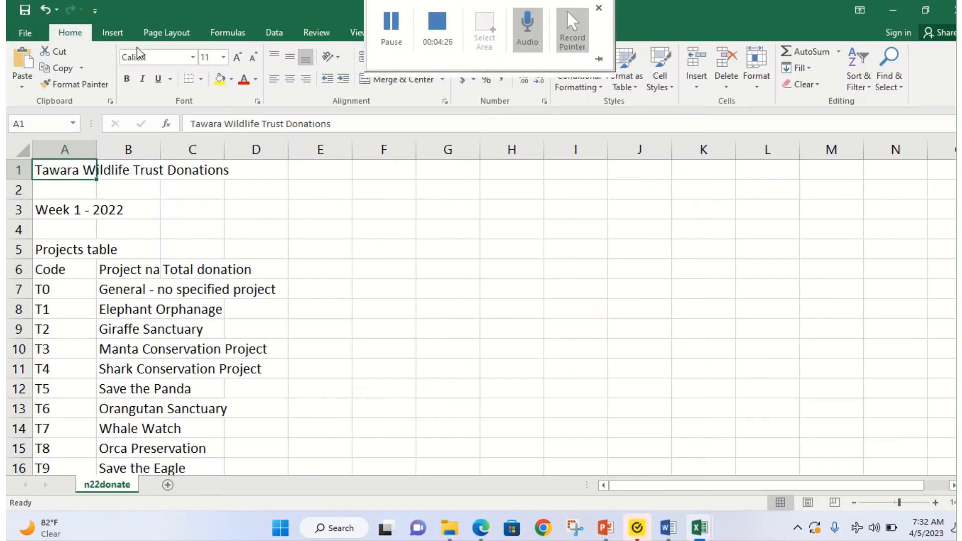
Step: Open the n22donate page footer and enter 'Edited by:' in its left section
click(121, 31)
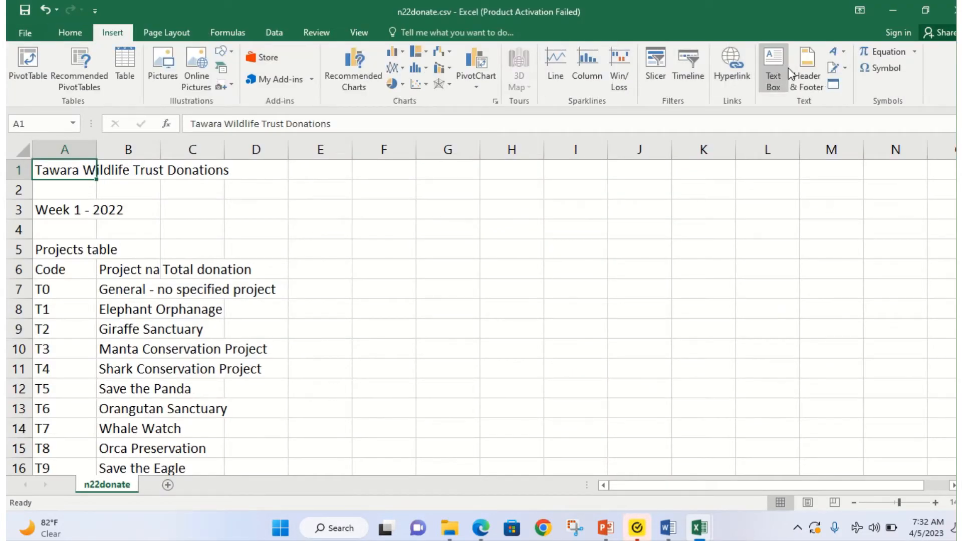
click(806, 71)
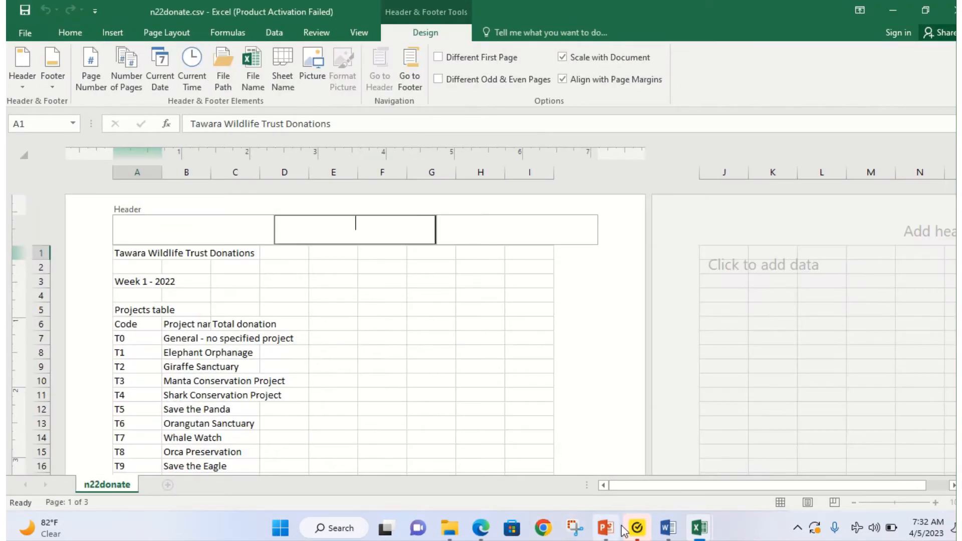
click(482, 532)
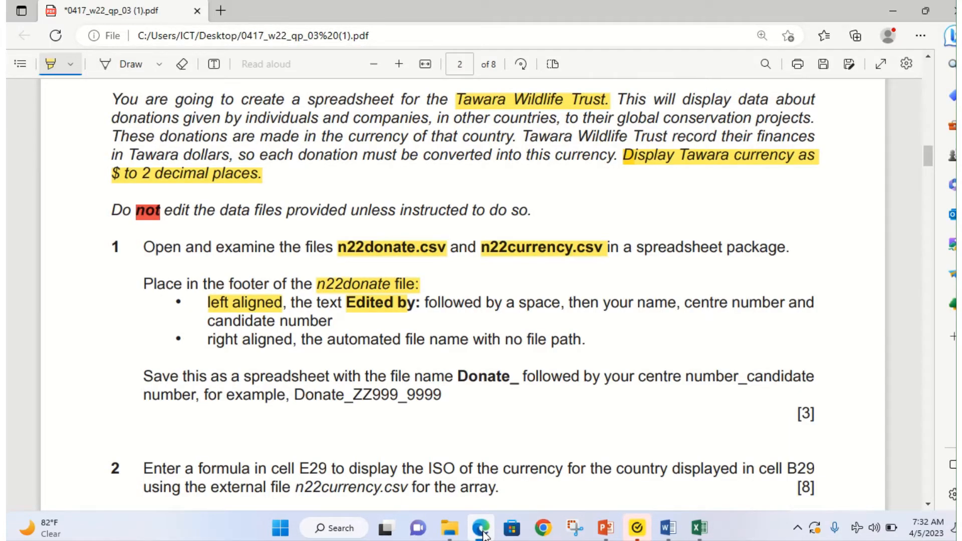
click(482, 531)
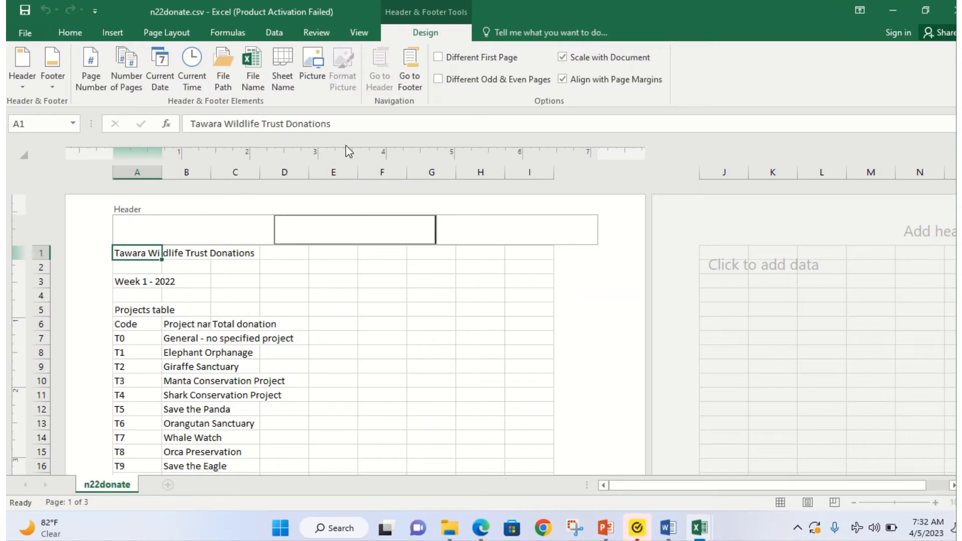
click(415, 92)
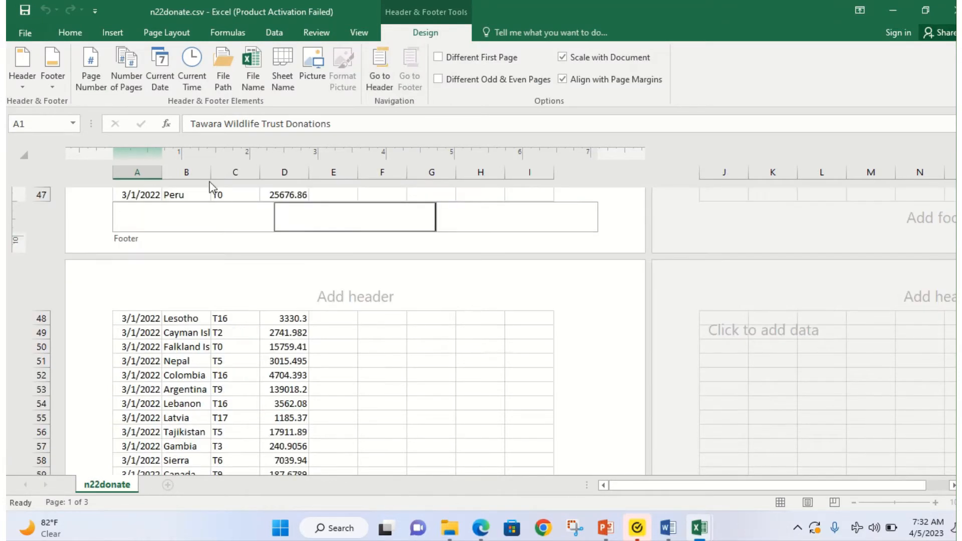
click(142, 216)
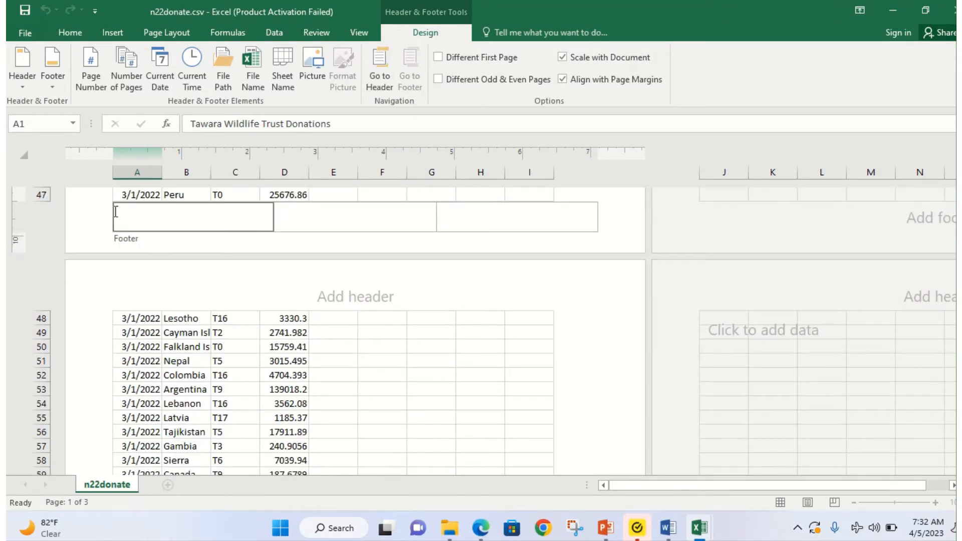
click(490, 535)
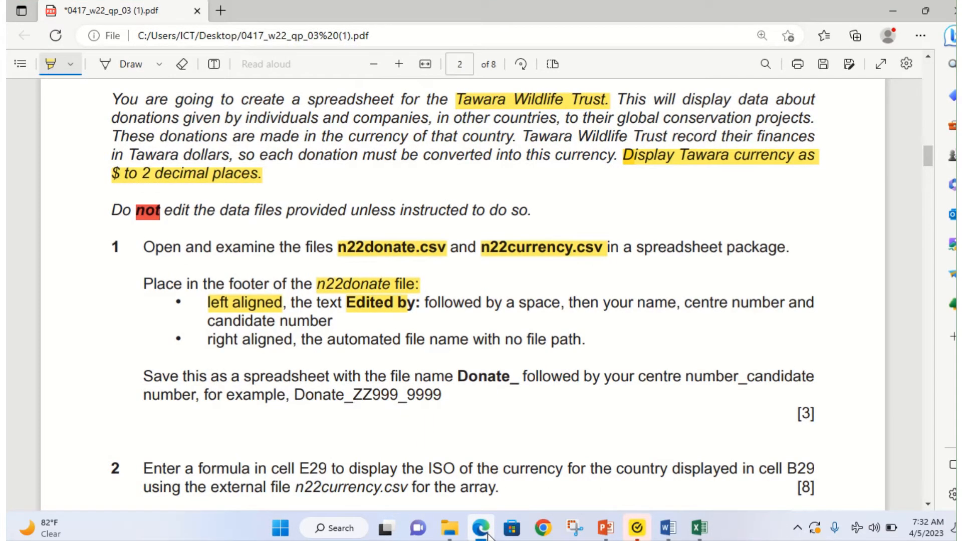
click(488, 535)
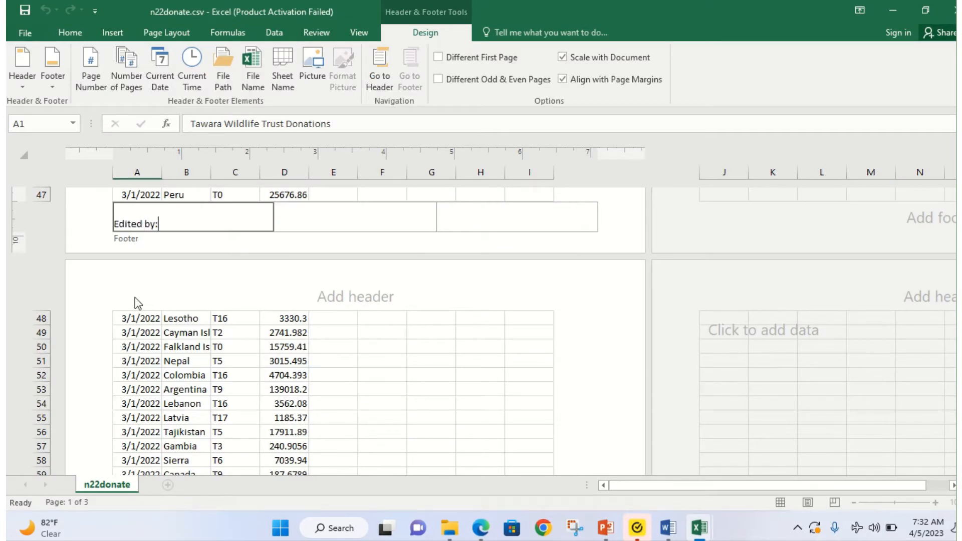
Step: Complete the left footer's Edited by line with the candidate's name, centre and candidate number
click(480, 530)
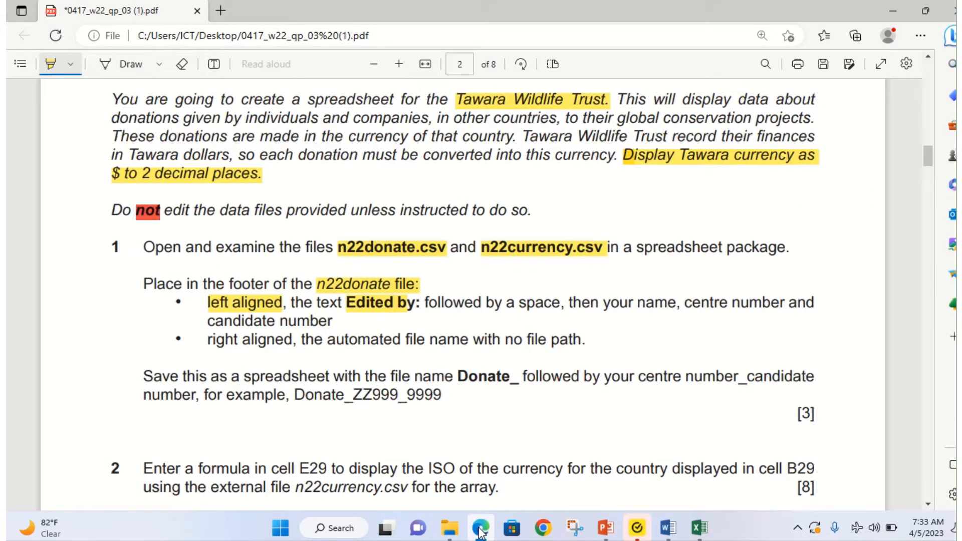
click(479, 530)
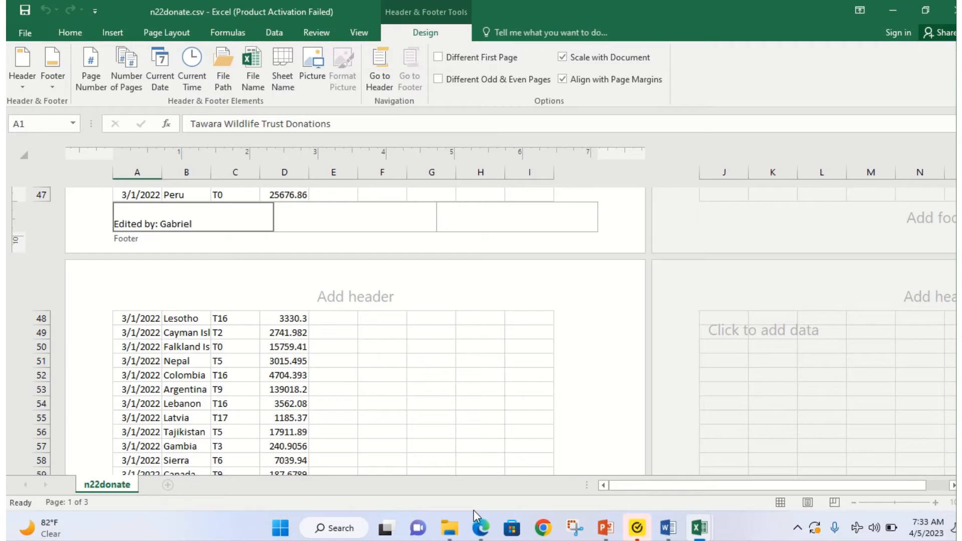
text(doweu)
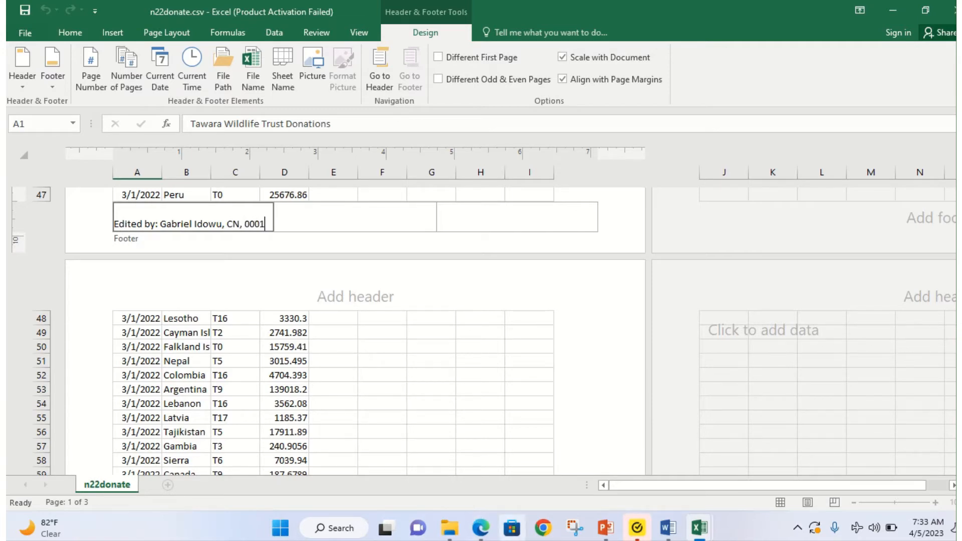
Step: Highlight the automated file name requirement in the paper and insert the File Name field in the right footer
click(480, 529)
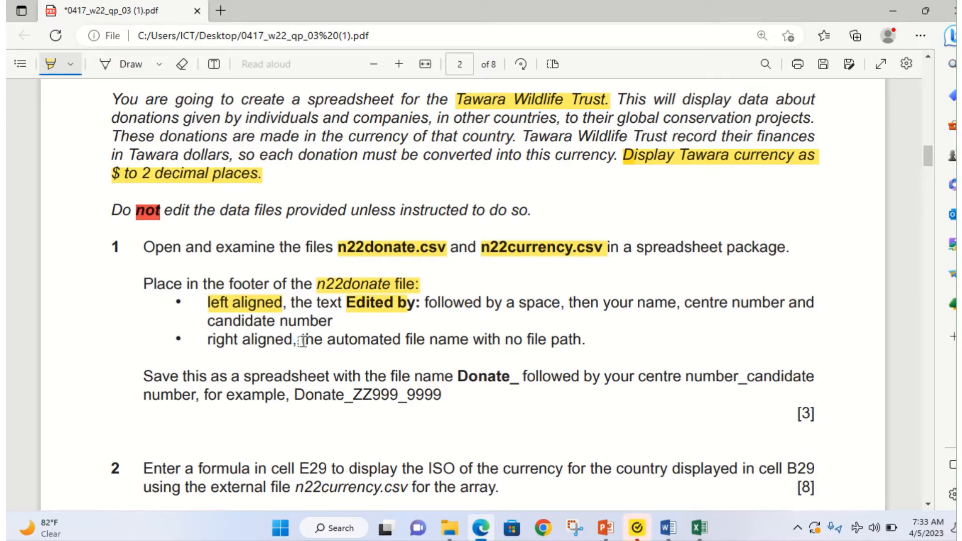
mouse_move(328, 341)
mouse_down()
mouse_move(468, 376)
mouse_move(551, 342)
mouse_move(585, 340)
mouse_up()
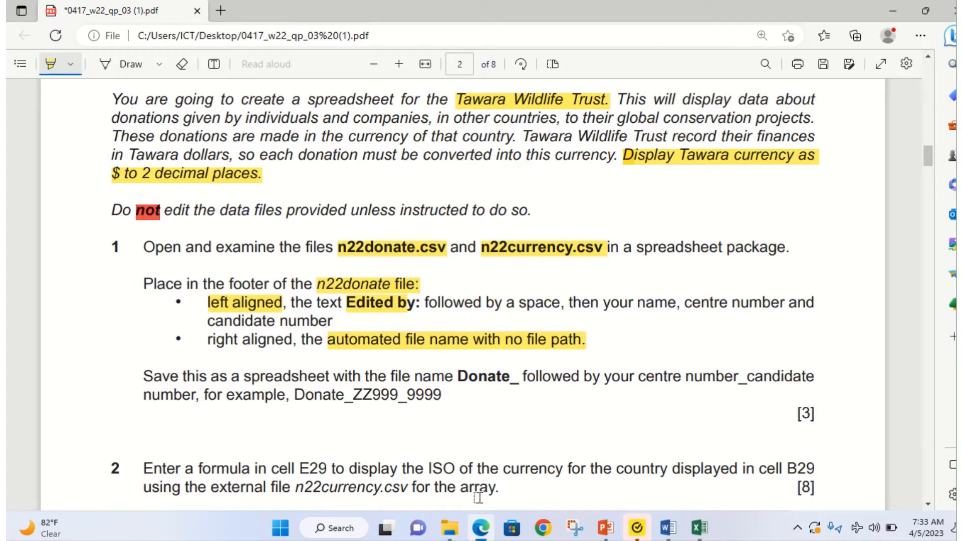
click(482, 534)
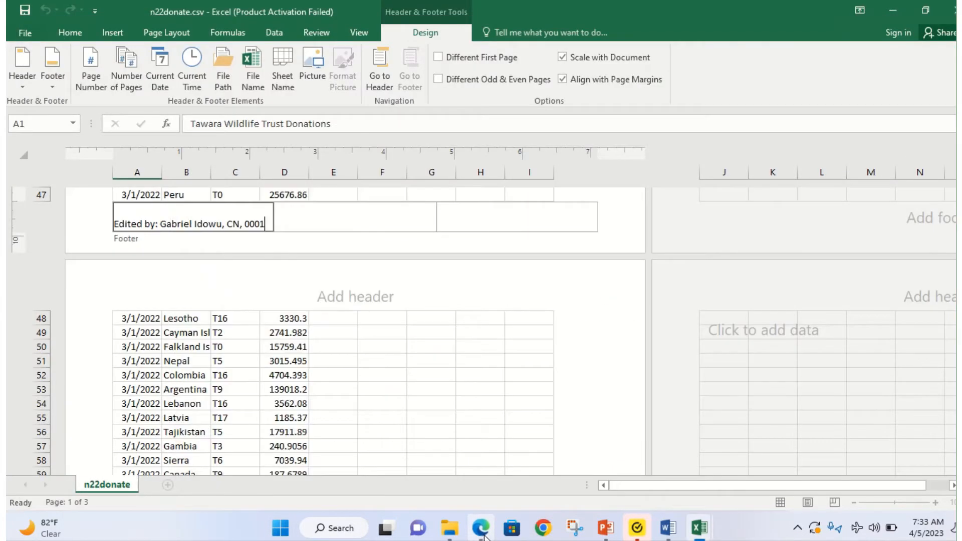
click(534, 223)
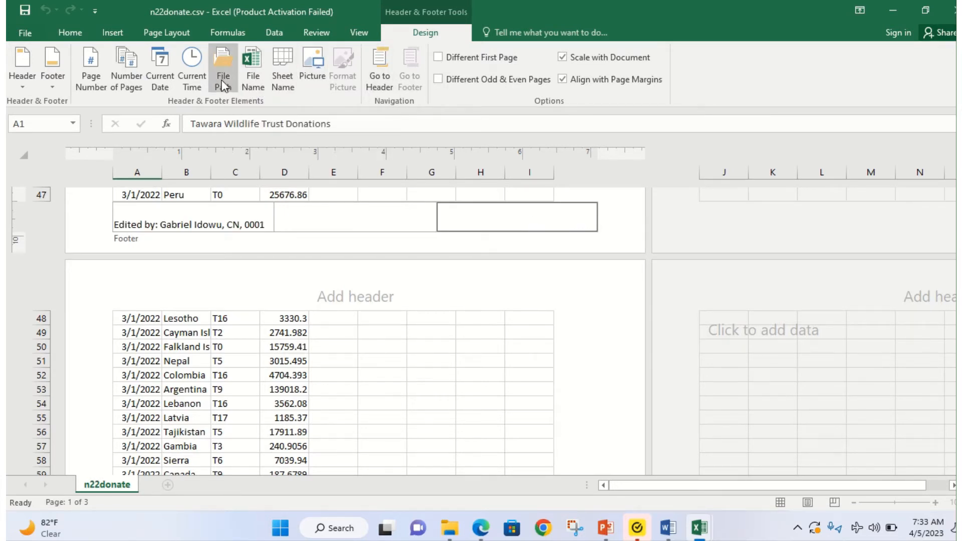
click(258, 66)
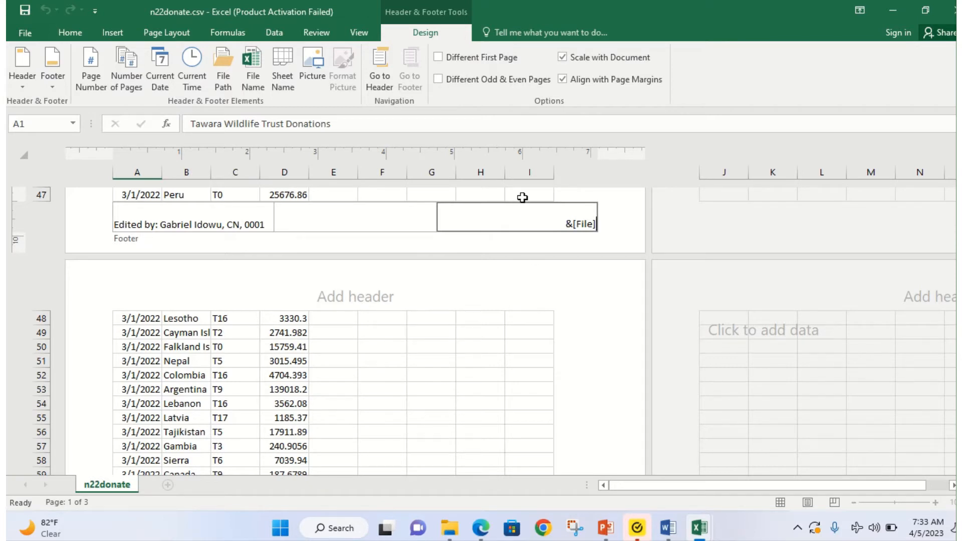
click(457, 315)
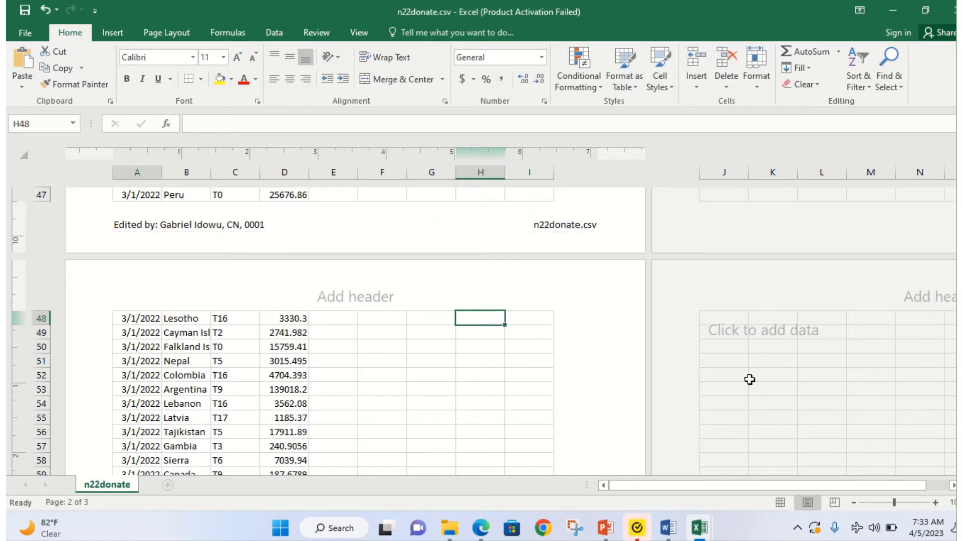
Step: Return the sheet to Normal view, highlight Donate_ and Donate_ZZ999_9999 in the paper, and reopen n22donate
click(780, 502)
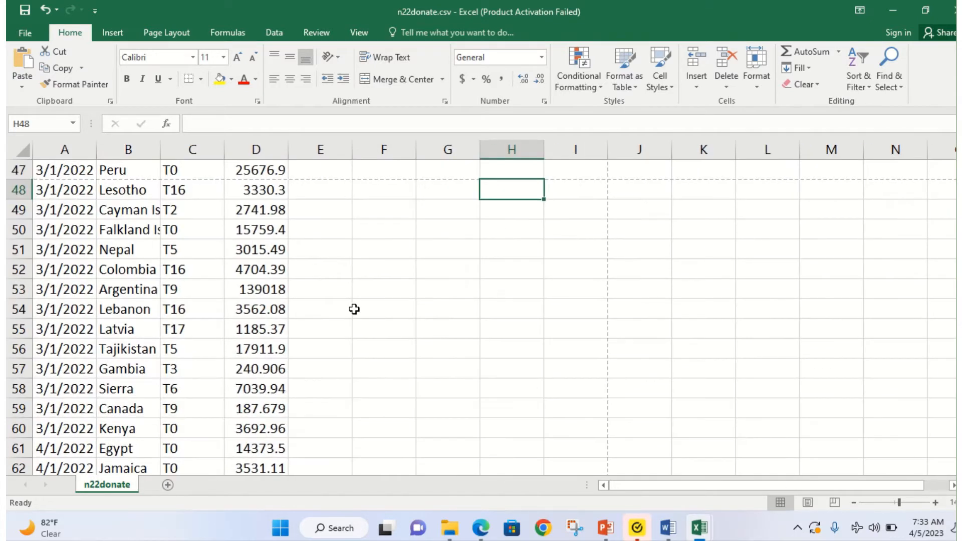
scroll(351, 300, up, 11)
click(480, 527)
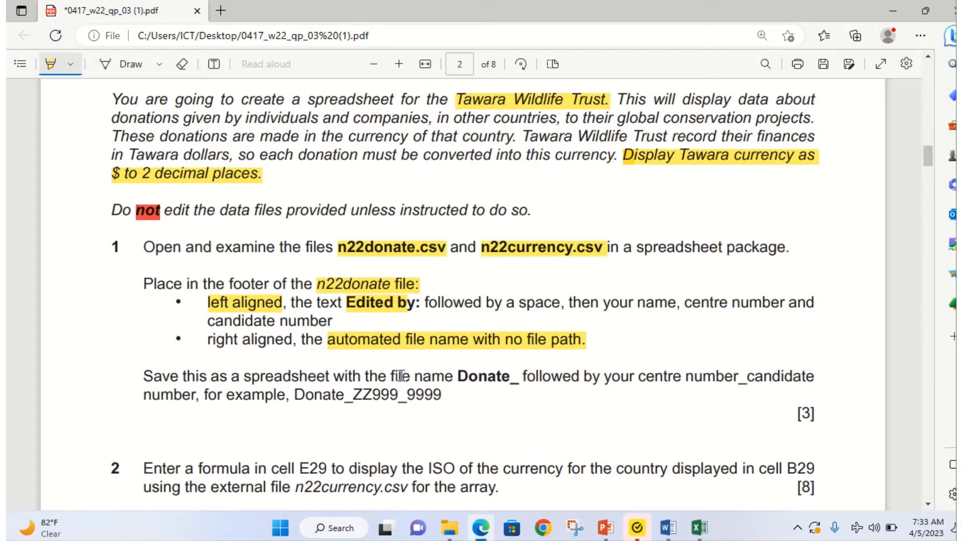
drag(458, 378, 523, 376)
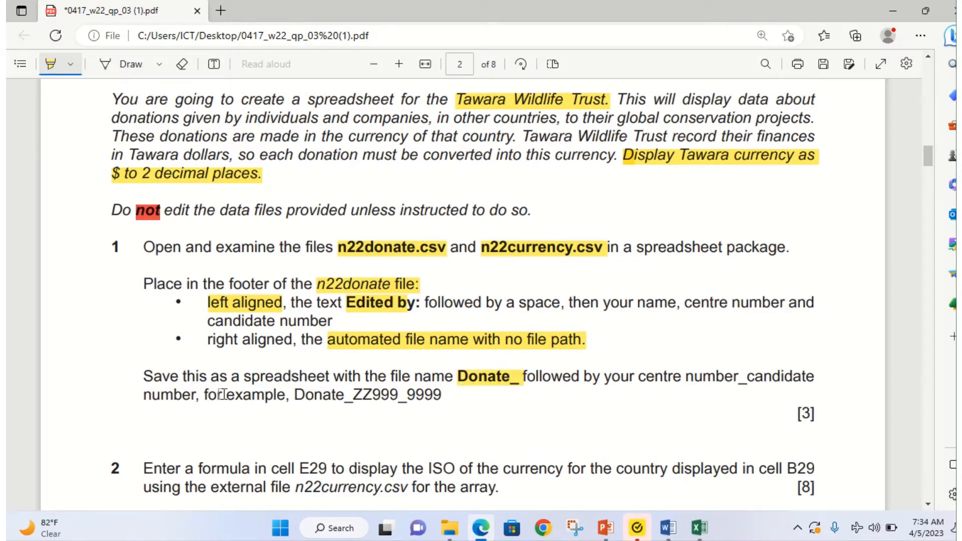
drag(292, 396, 441, 396)
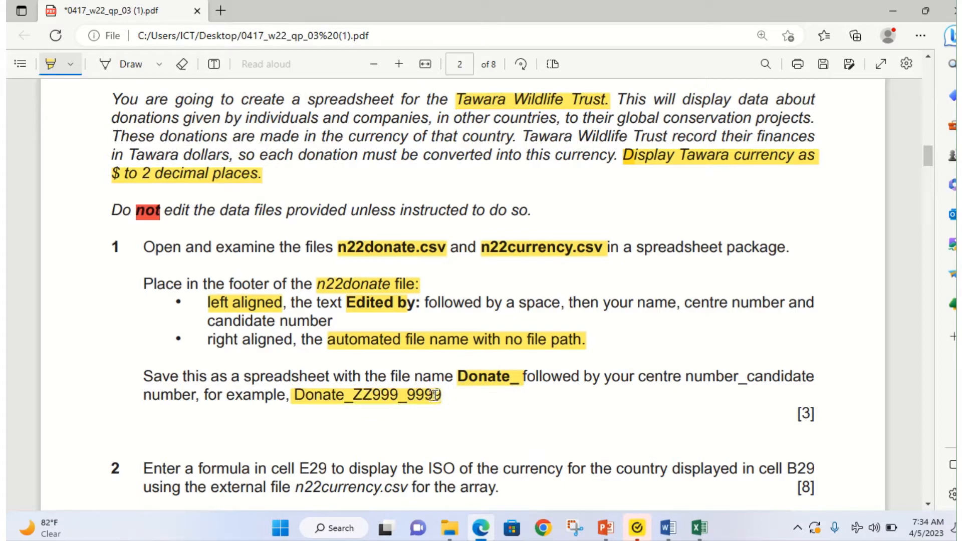
mouse_move(699, 527)
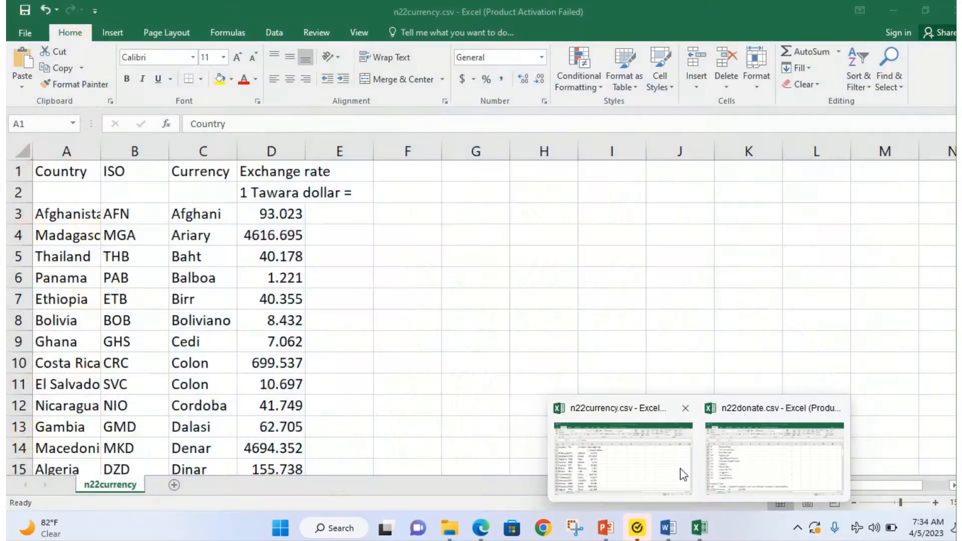
click(739, 469)
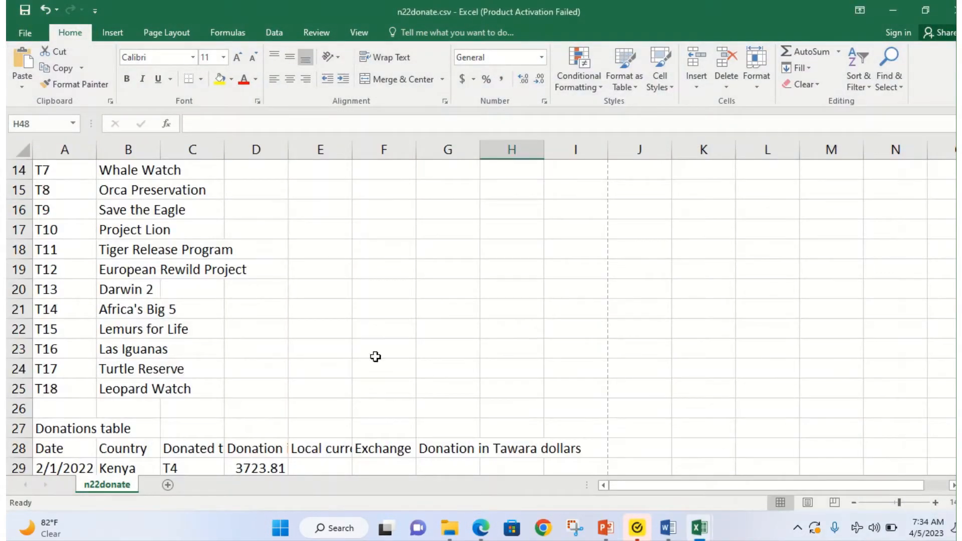
Step: Save the workbook in Work Area as Donate_CN_0001 in Excel Workbook (*.xlsx) format
click(20, 33)
click(20, 176)
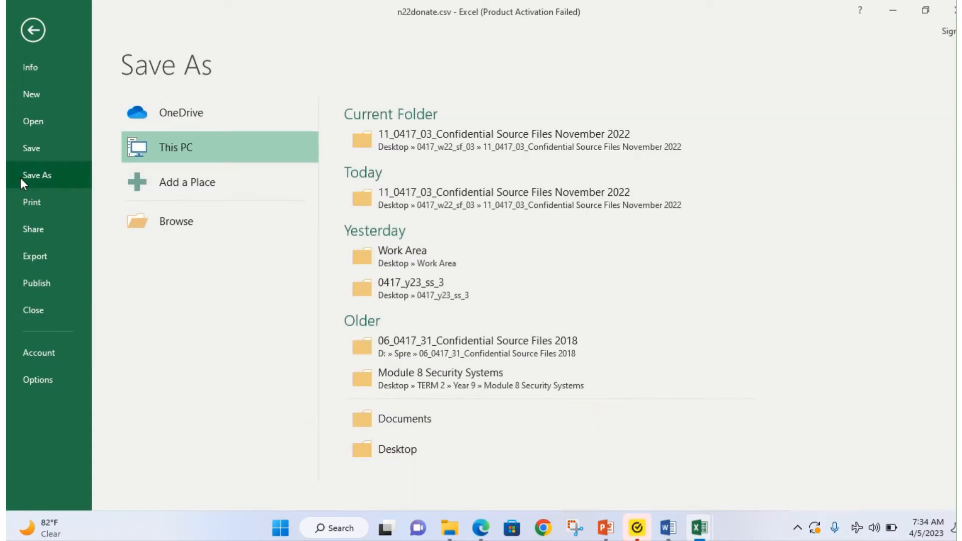
click(437, 265)
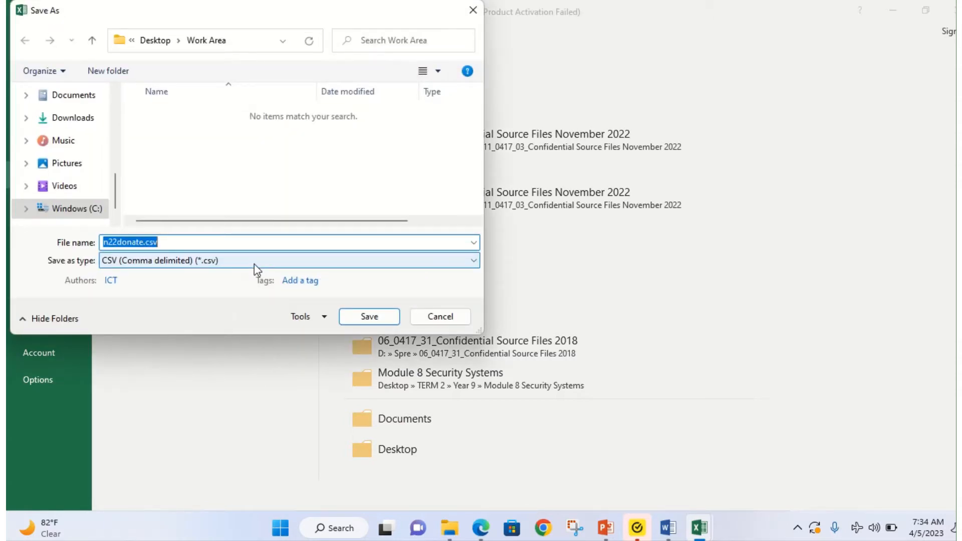
text(Donate_CN_0001)
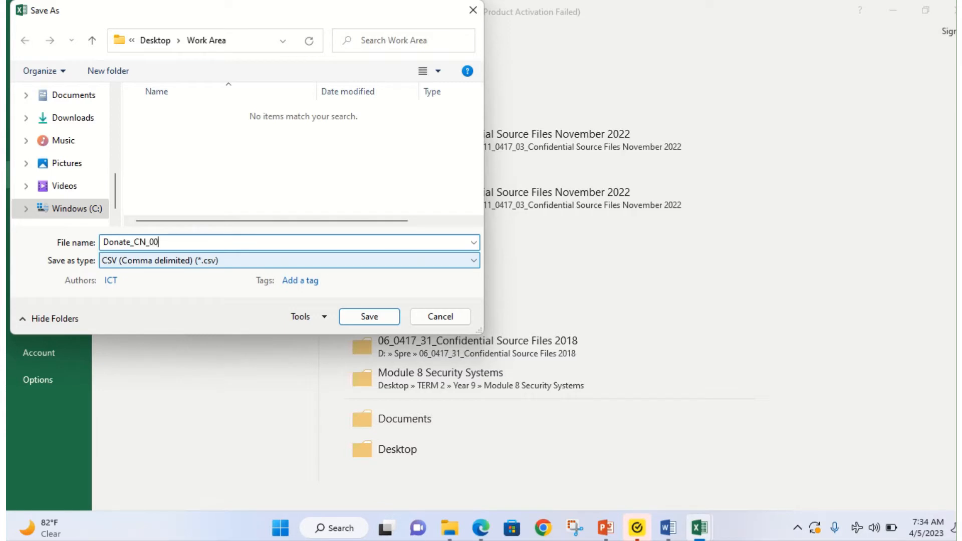
click(271, 261)
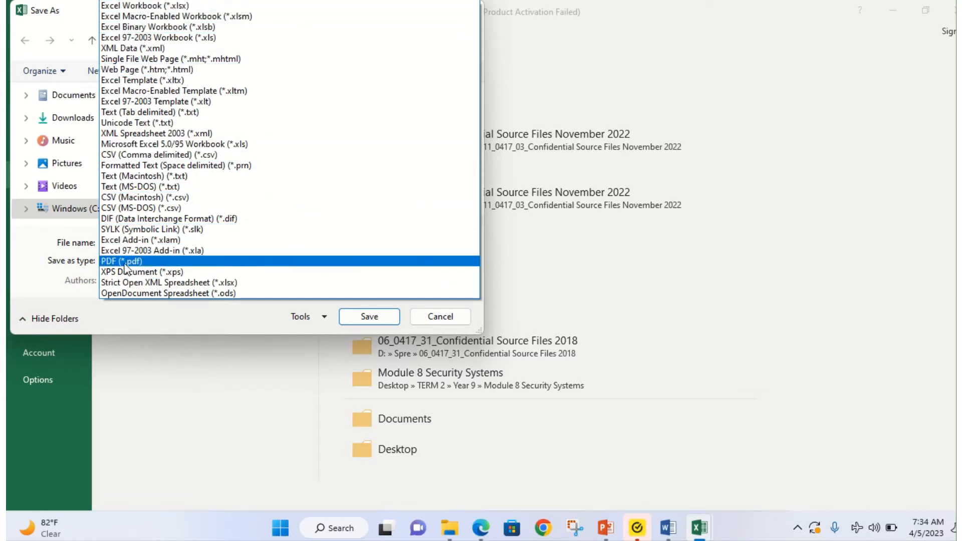
click(158, 5)
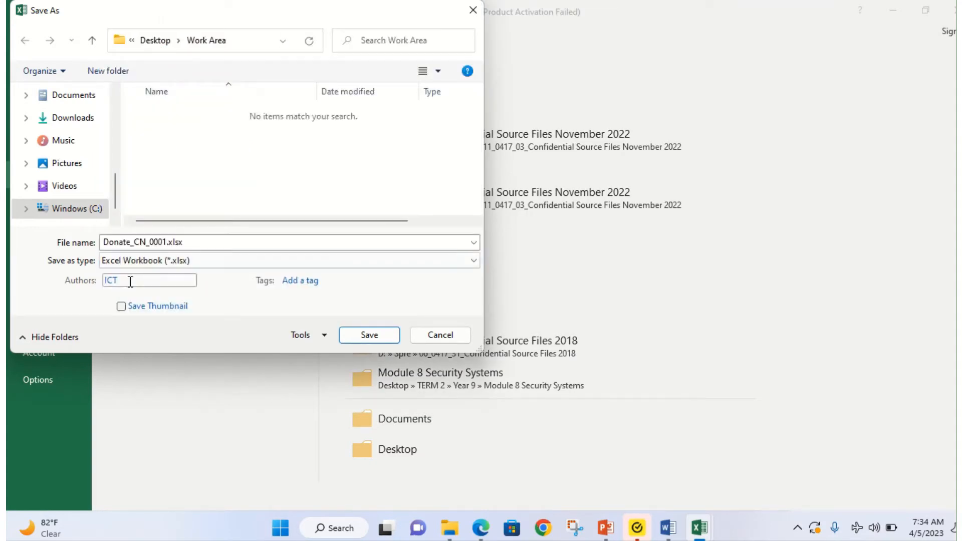
click(369, 334)
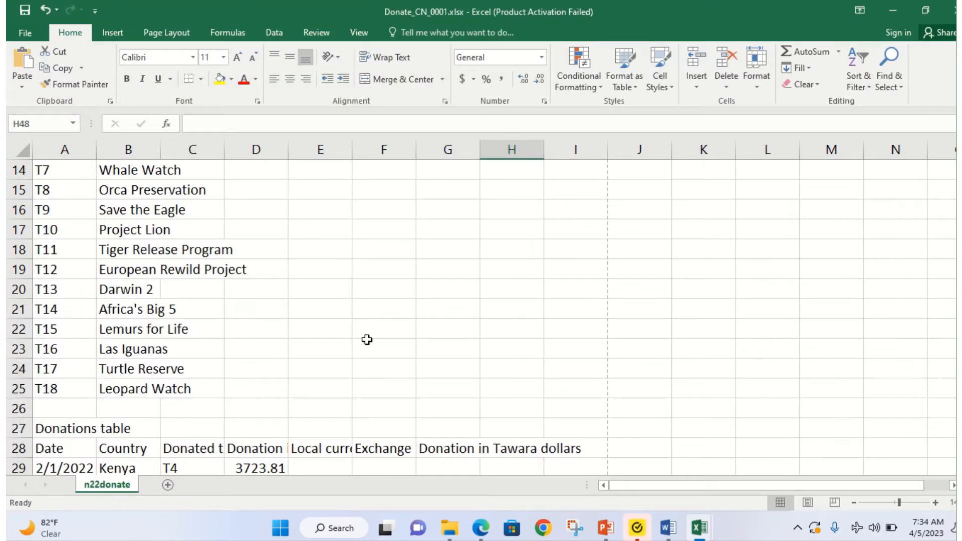
click(367, 343)
click(480, 527)
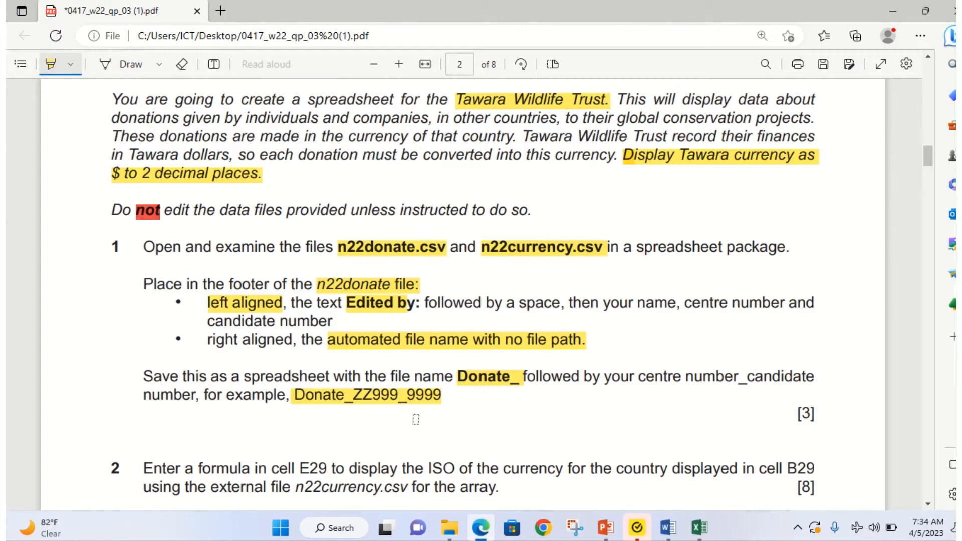
Step: Highlight E29 and the n22currency.csv file name in question 2 of the exam PDF
scroll(244, 393, down, 2)
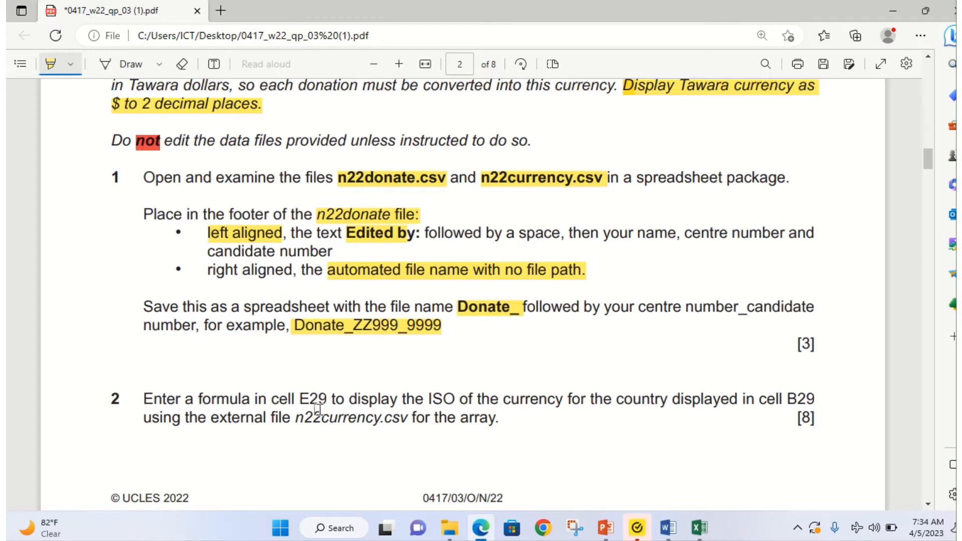
drag(306, 398, 348, 399)
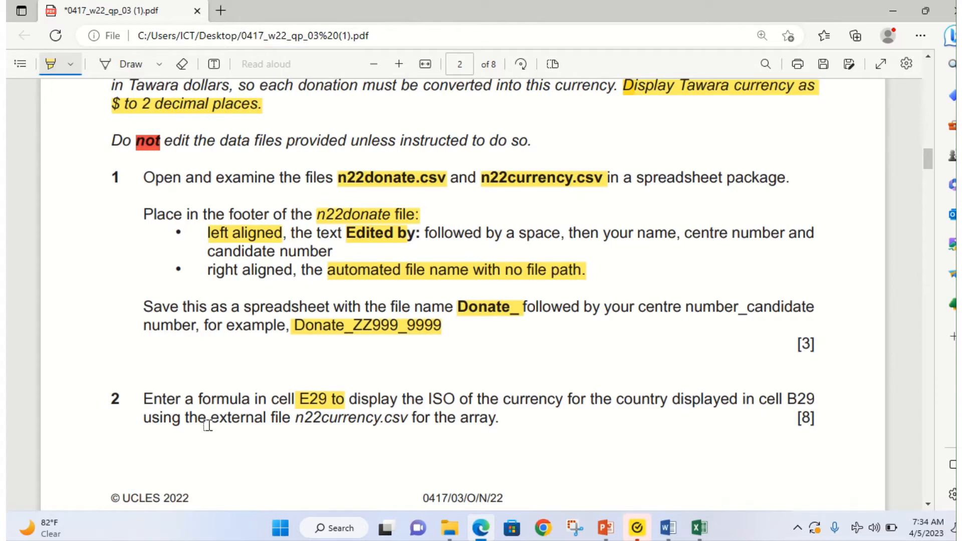
drag(288, 418, 401, 416)
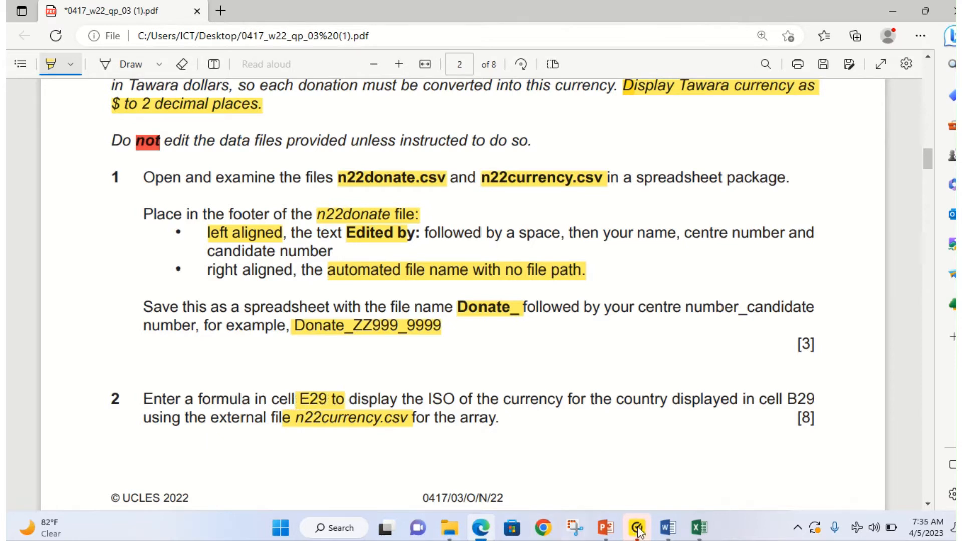
Step: Switch through the Excel windows back to the Donate workbook
mouse_move(699, 529)
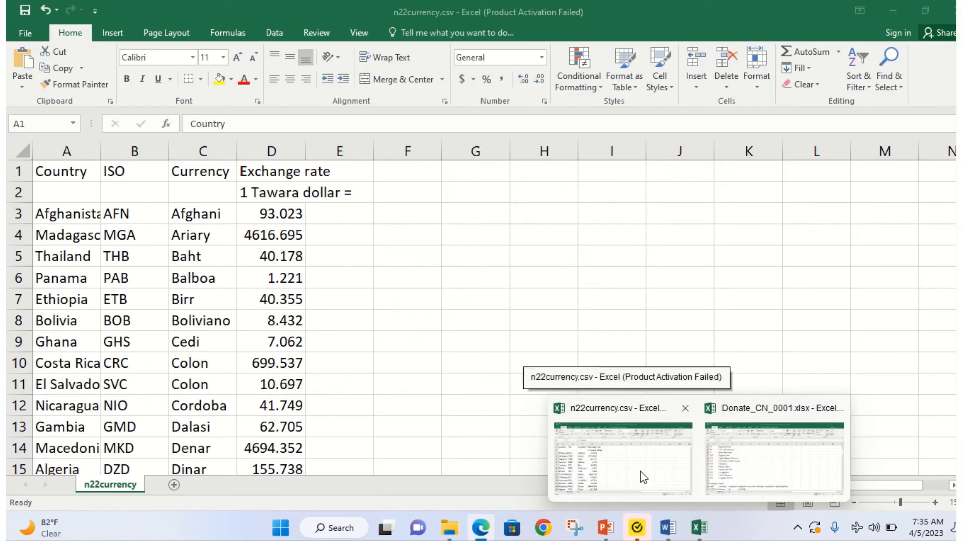
click(642, 473)
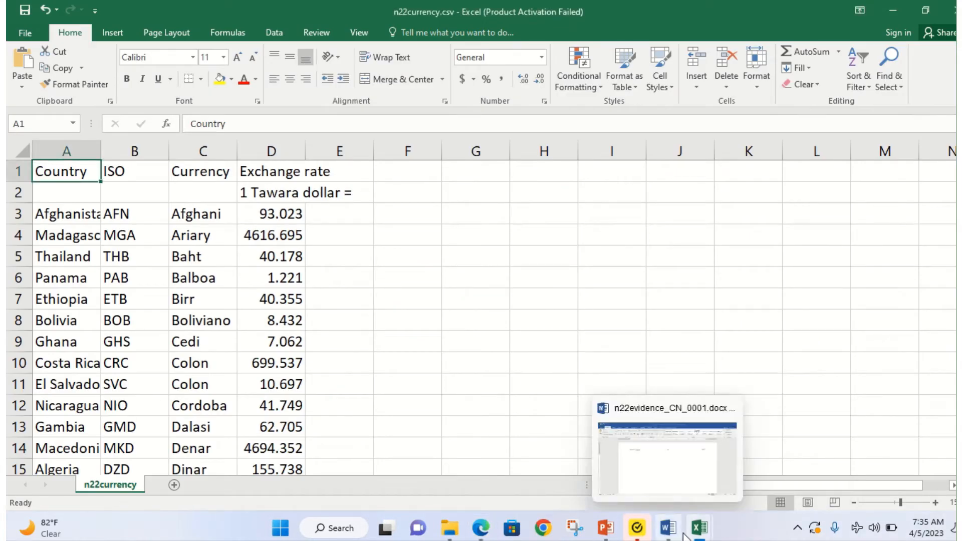
mouse_move(699, 529)
click(752, 468)
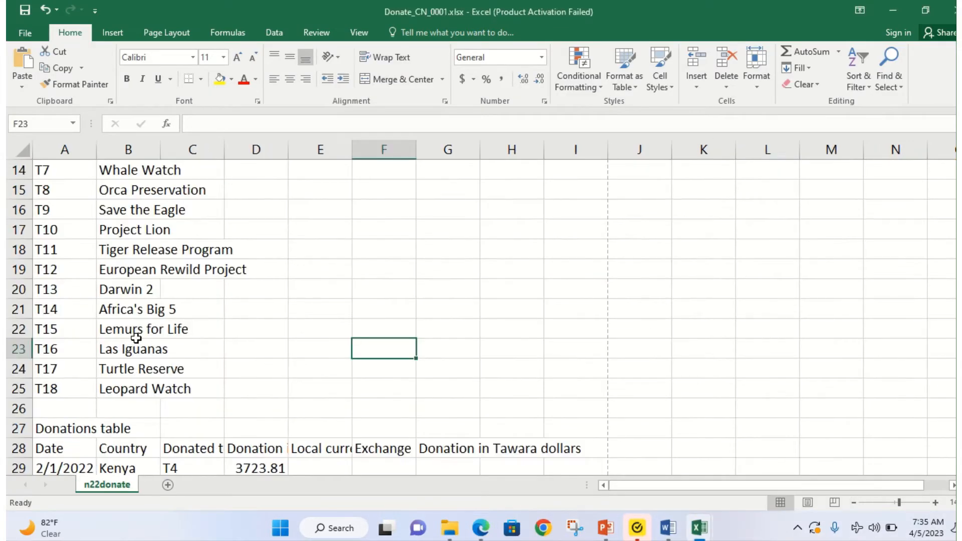
scroll(150, 408, down, 1)
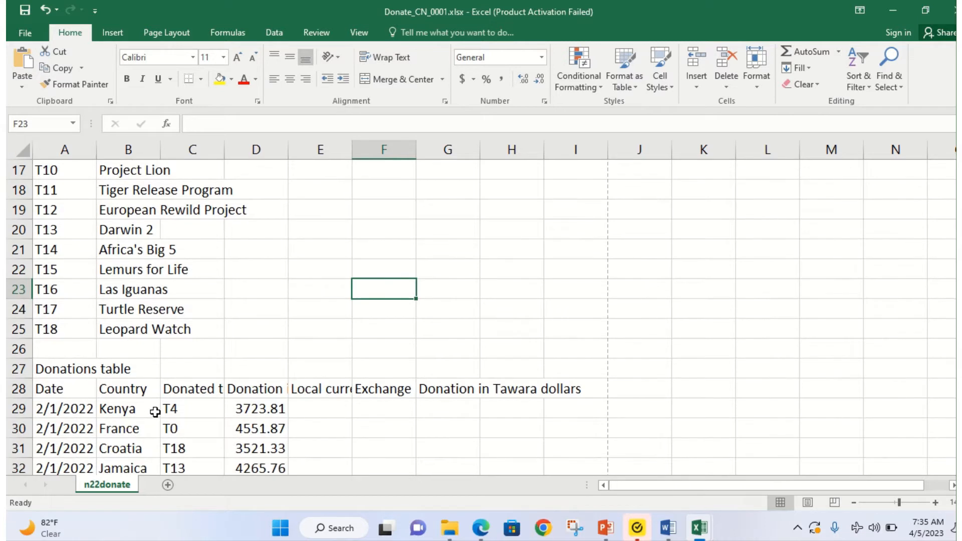
Step: AutoFit column E to its Local currency ISO heading, checking the task in the exam paper
click(305, 409)
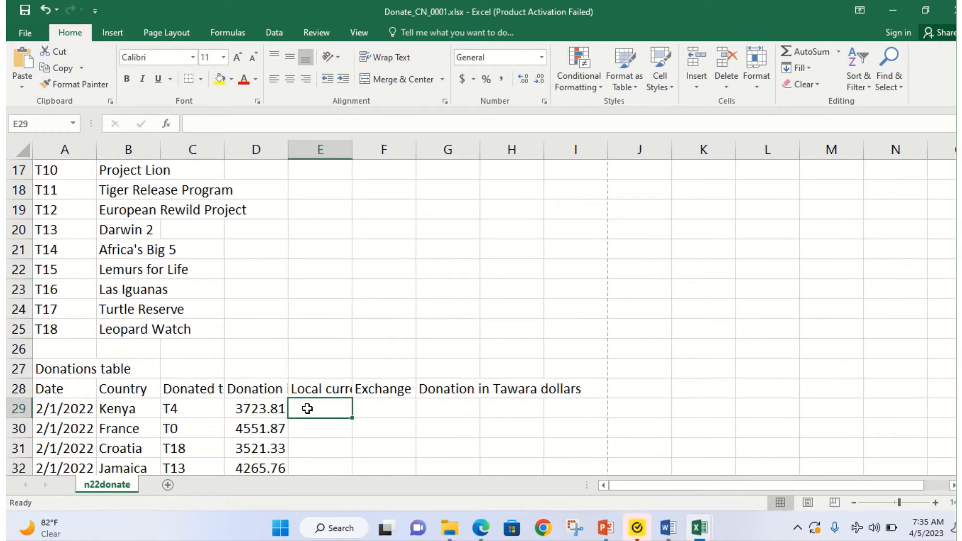
double_click(353, 146)
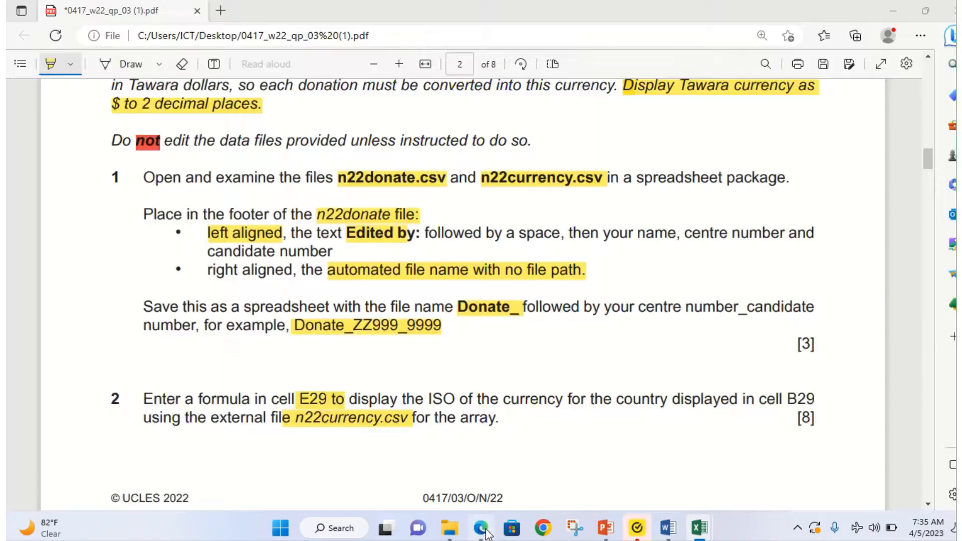
click(484, 531)
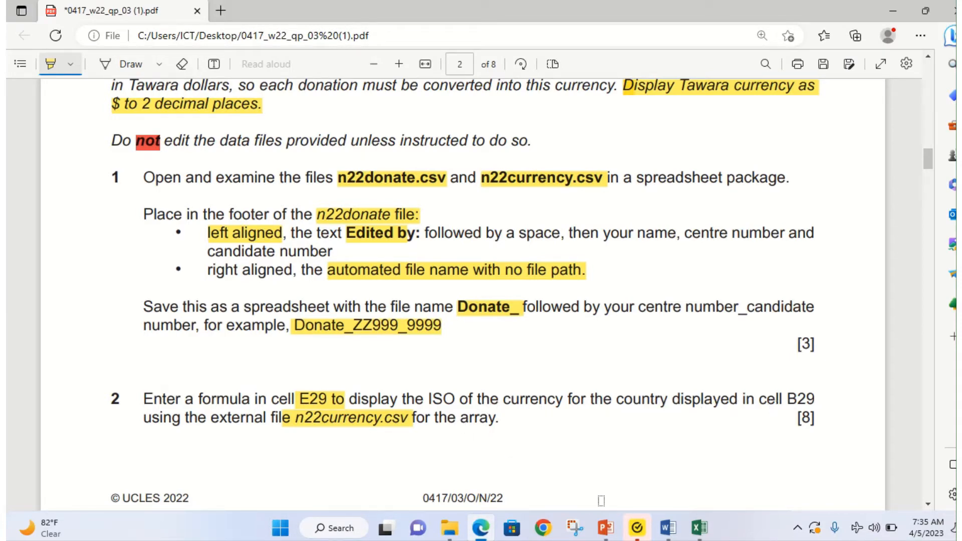
click(482, 528)
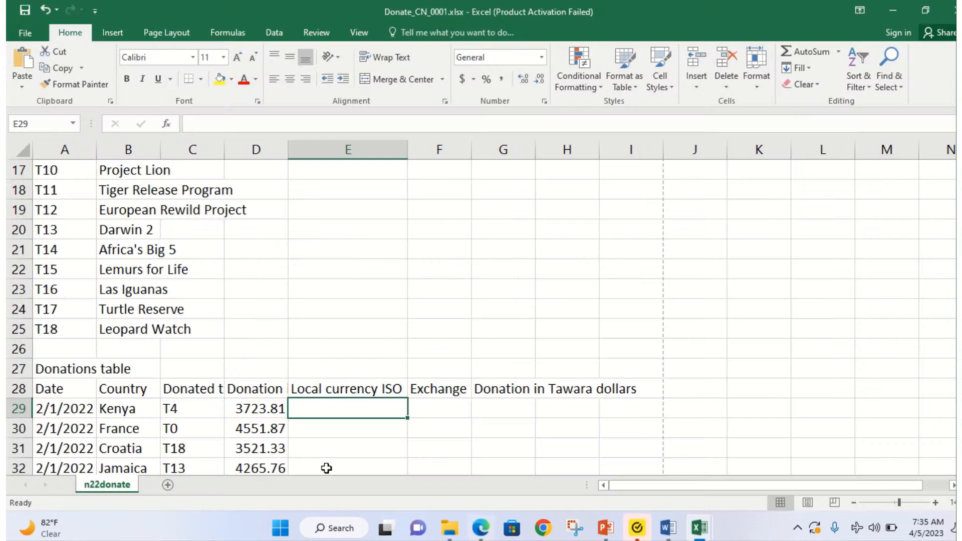
Step: Confirm Kenya in B29, reread the paper, then bring up the n22currency.csv workbook
click(120, 410)
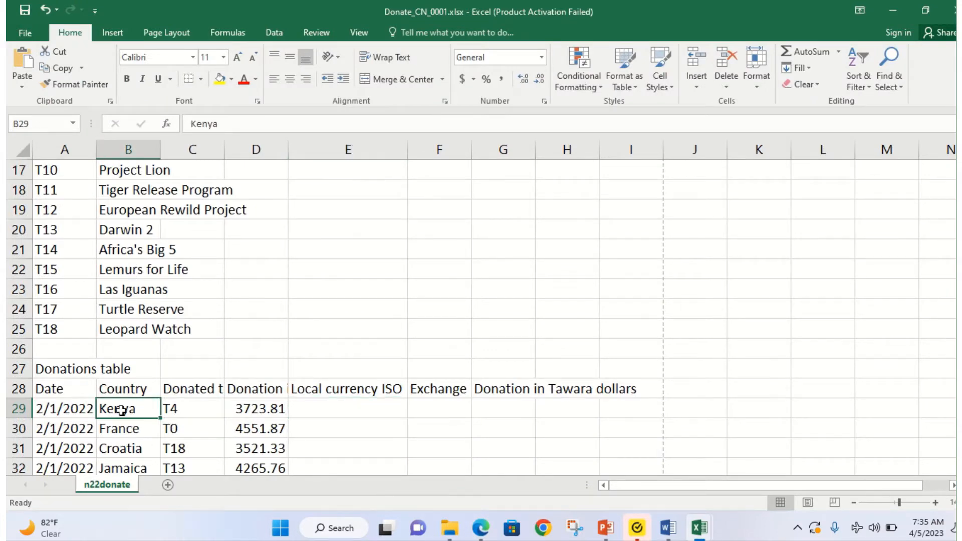
click(479, 529)
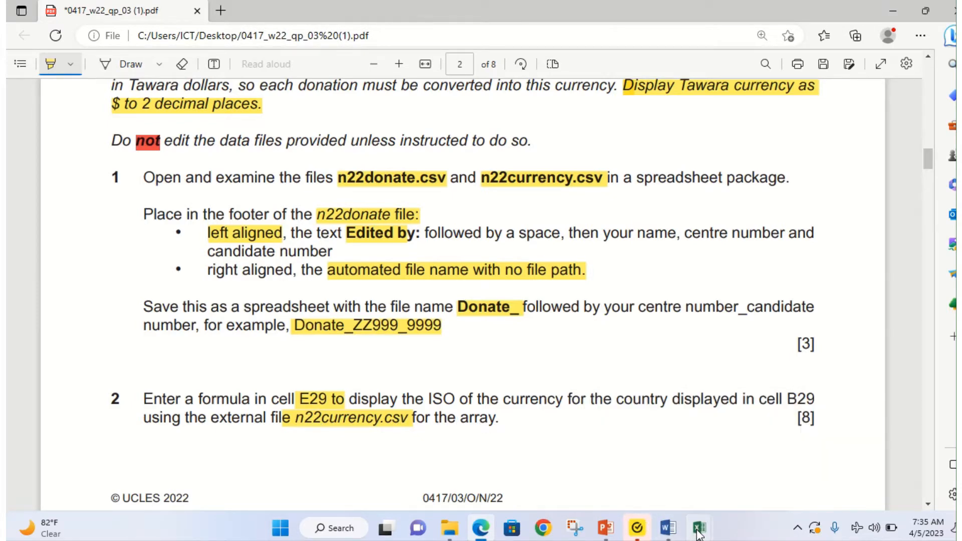
mouse_move(699, 527)
click(646, 465)
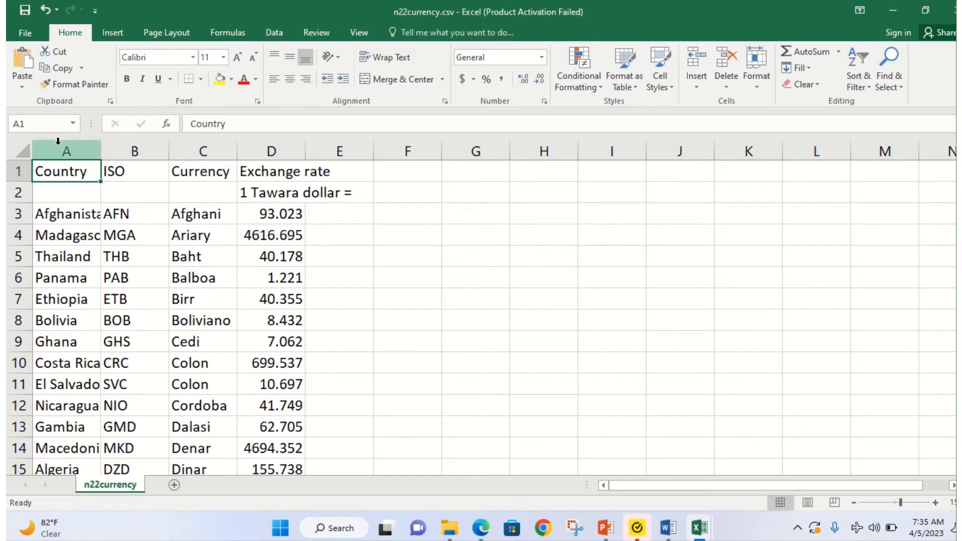
Step: AutoFit columns A, B, C and D of n22currency.csv to their contents
double_click(101, 151)
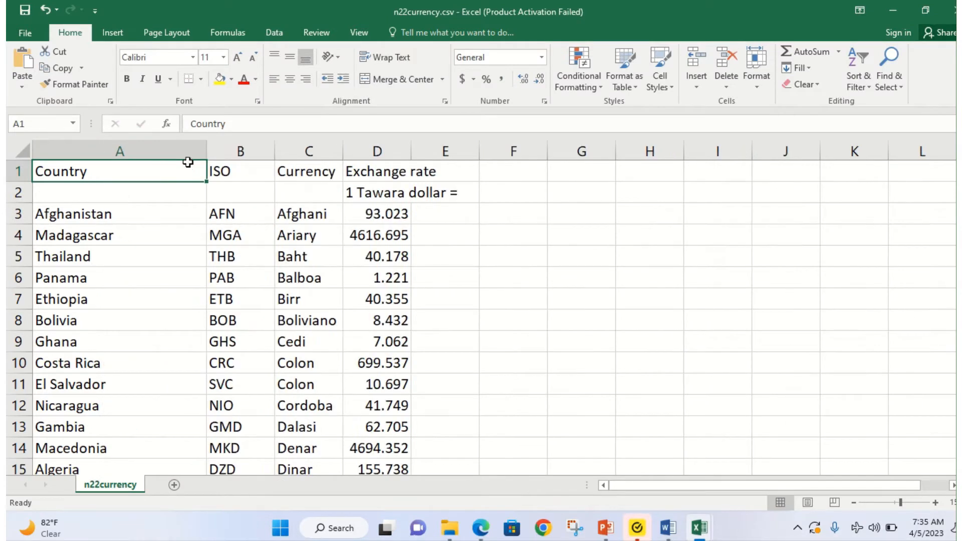
double_click(275, 150)
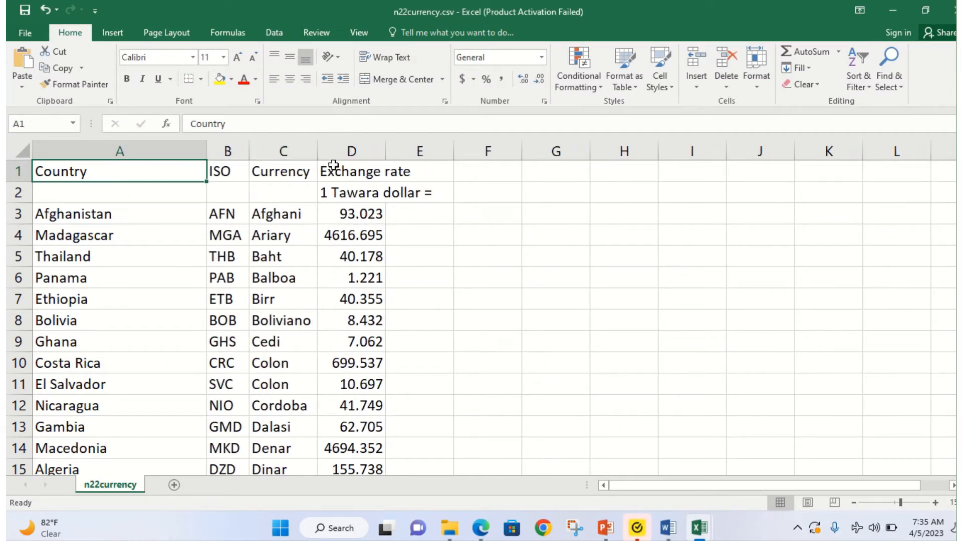
double_click(315, 151)
double_click(426, 151)
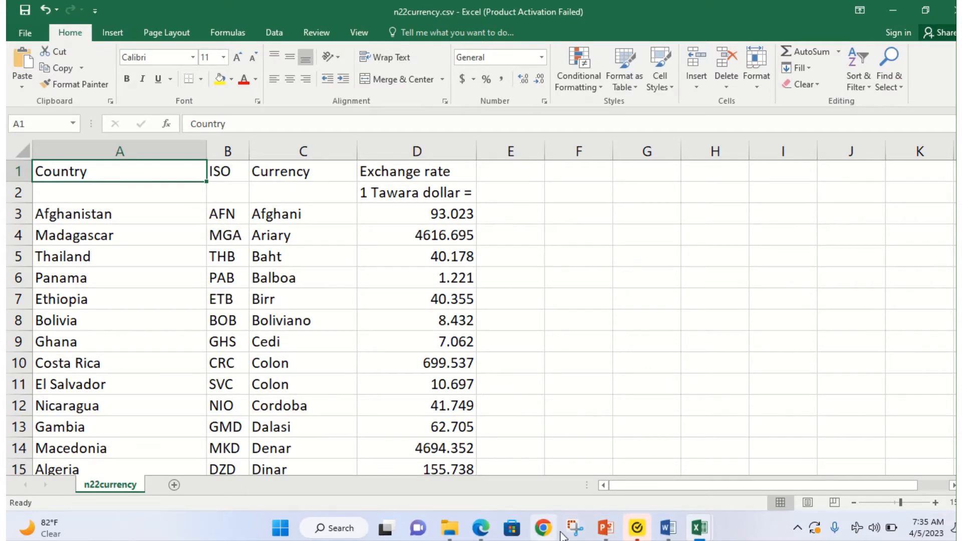
Step: Return to the Donate_CN_0001.xlsx workbook and select cell E29
mouse_move(698, 527)
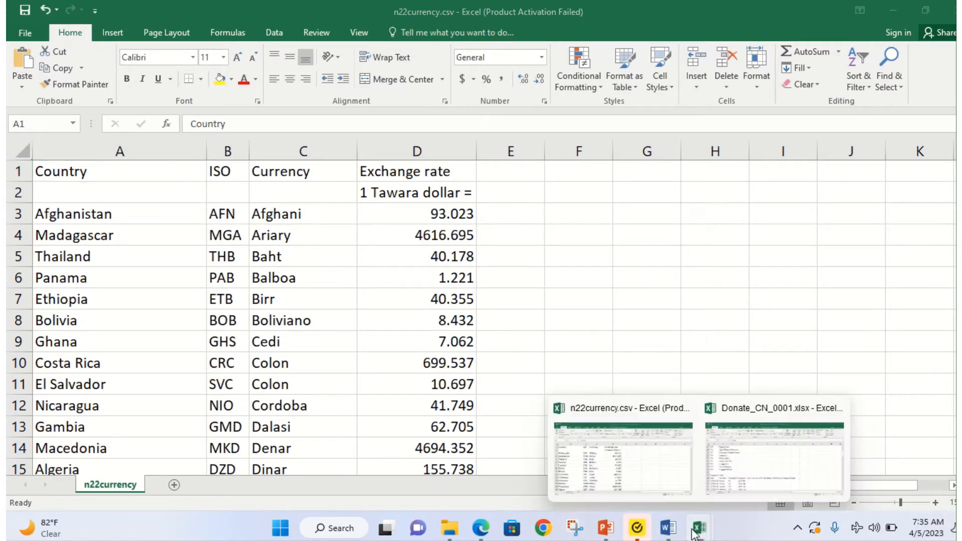
click(749, 470)
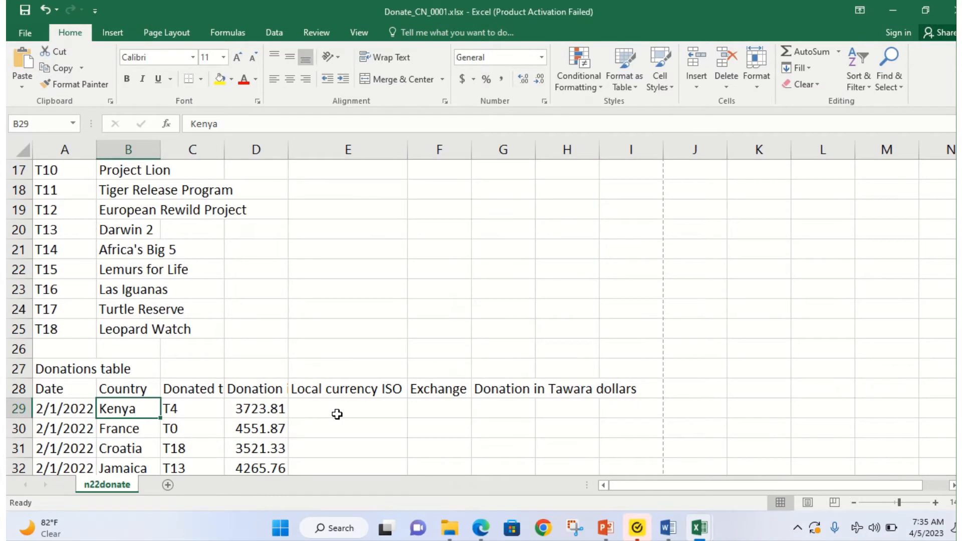
click(336, 414)
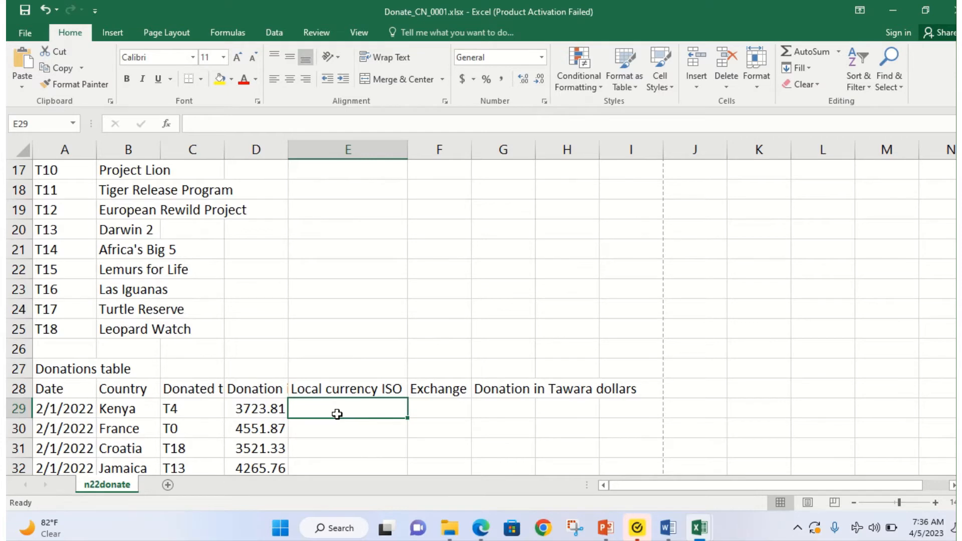
Step: Zoom in and start =VLOOKUP(B29, in cell E29 using the VL autocomplete
key(super+plus)
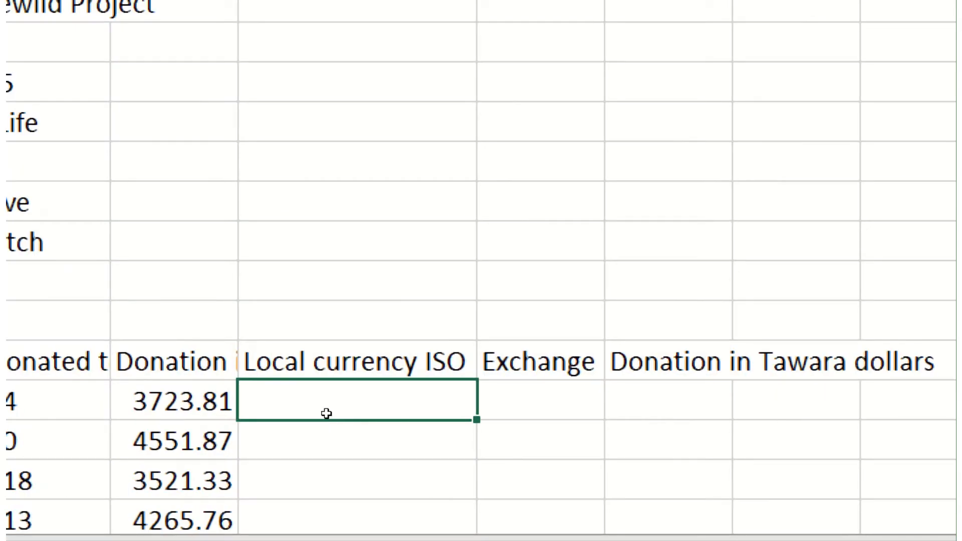
text(=)
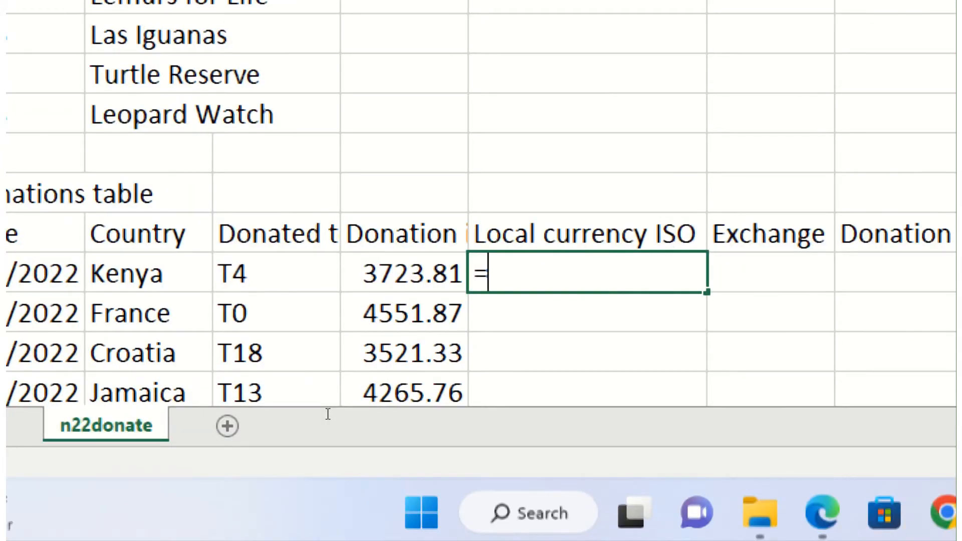
text(vl)
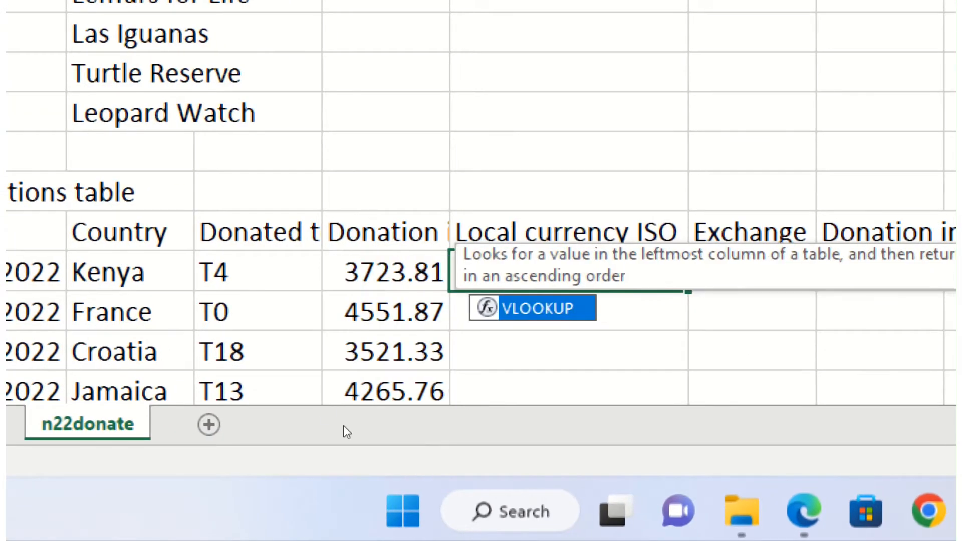
key(Tab)
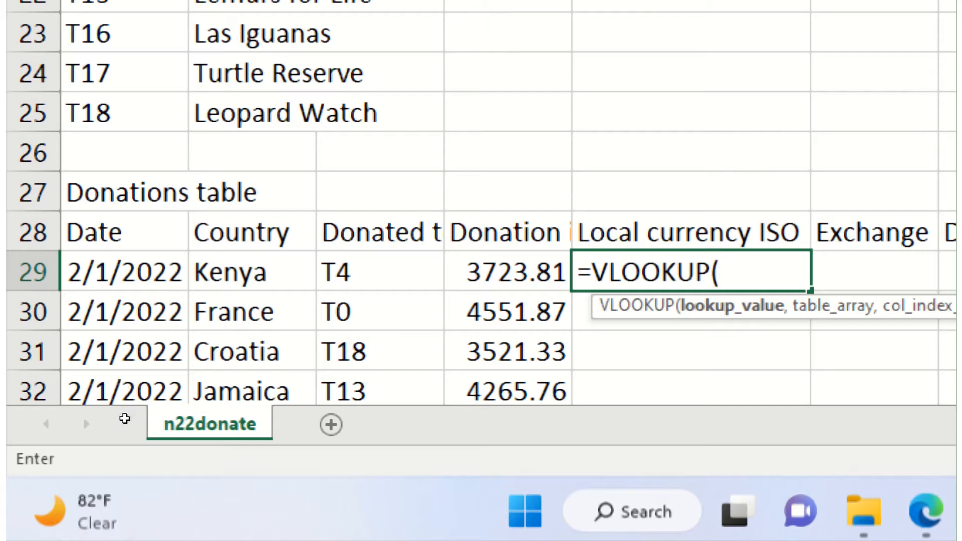
key(Left)
key(Left)
key(Left)
key(Left)
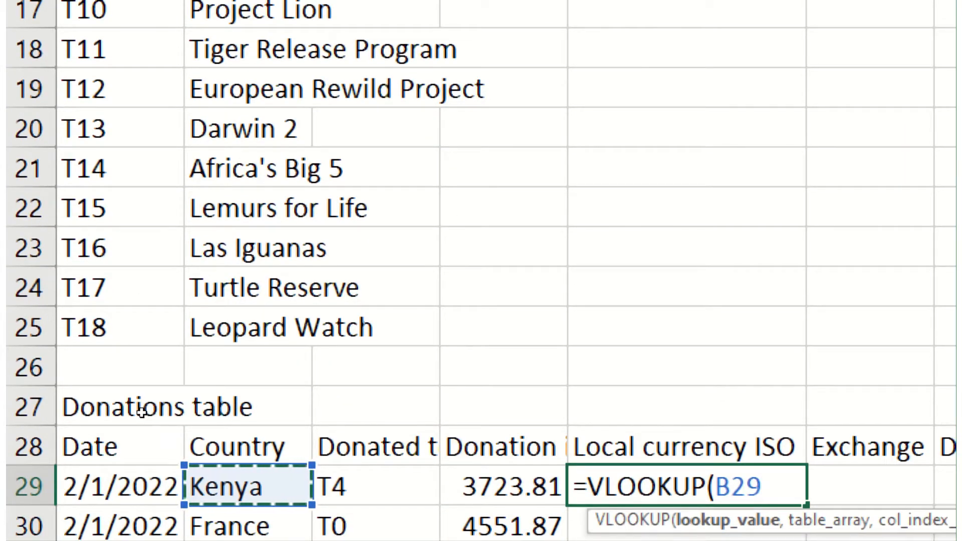
text(,)
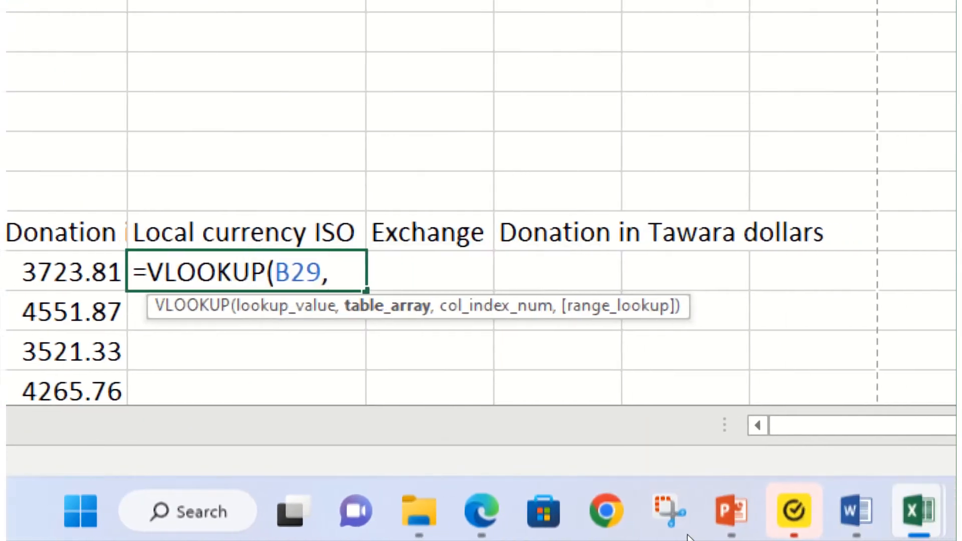
mouse_move(914, 511)
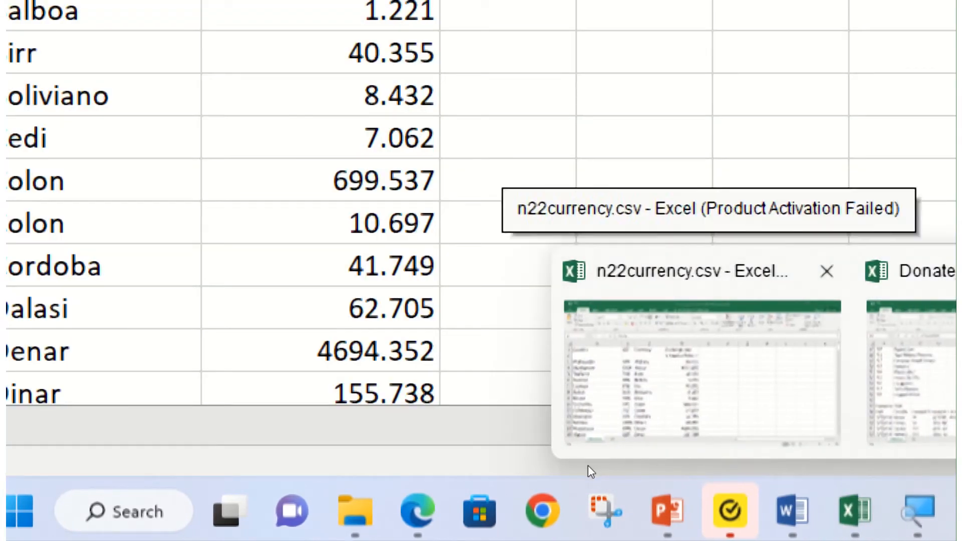
Step: Select the n22currency.csv table A3:D185 as the VLOOKUP lookup range
click(588, 465)
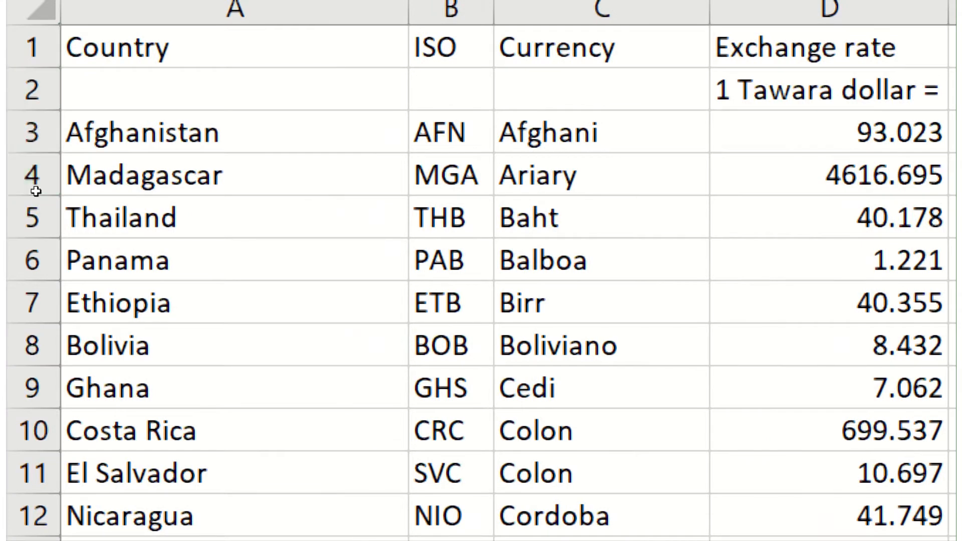
key(ctrl+c)
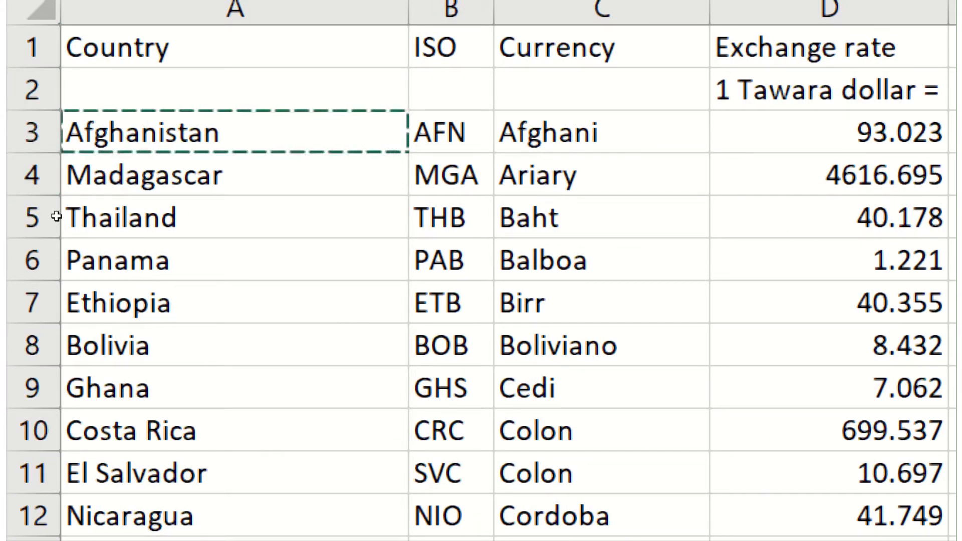
key(ctrl+shift+Right)
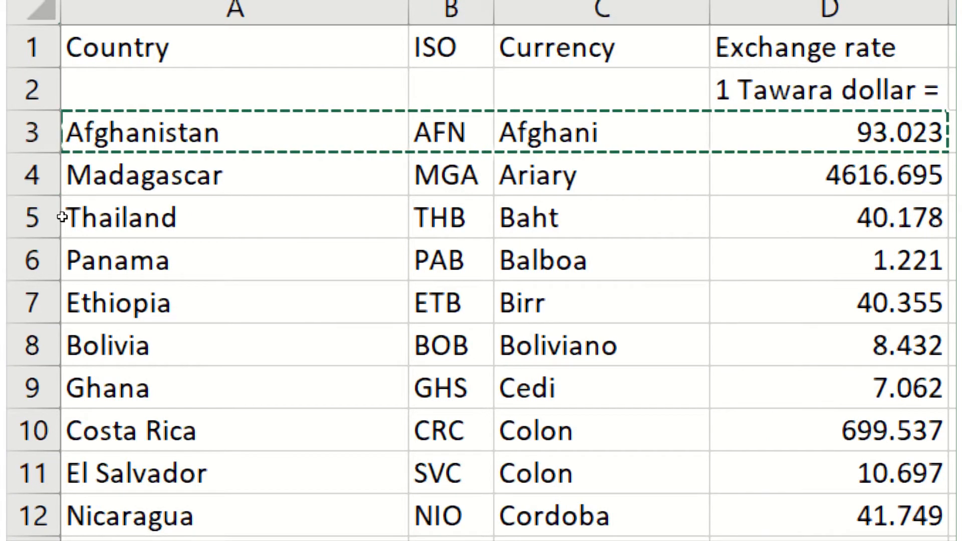
key(ctrl+shift+Down)
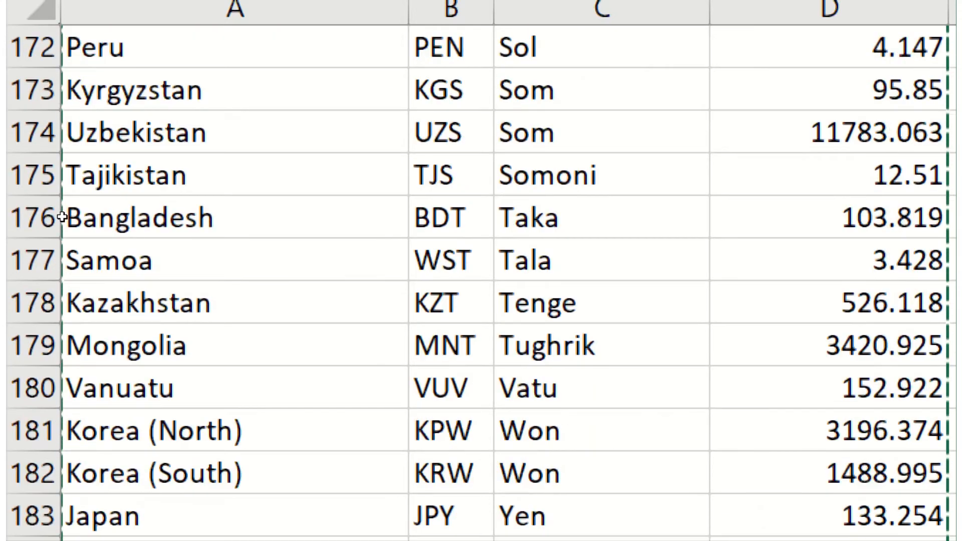
scroll(113, 149, up, 5)
scroll(113, 150, up, 20)
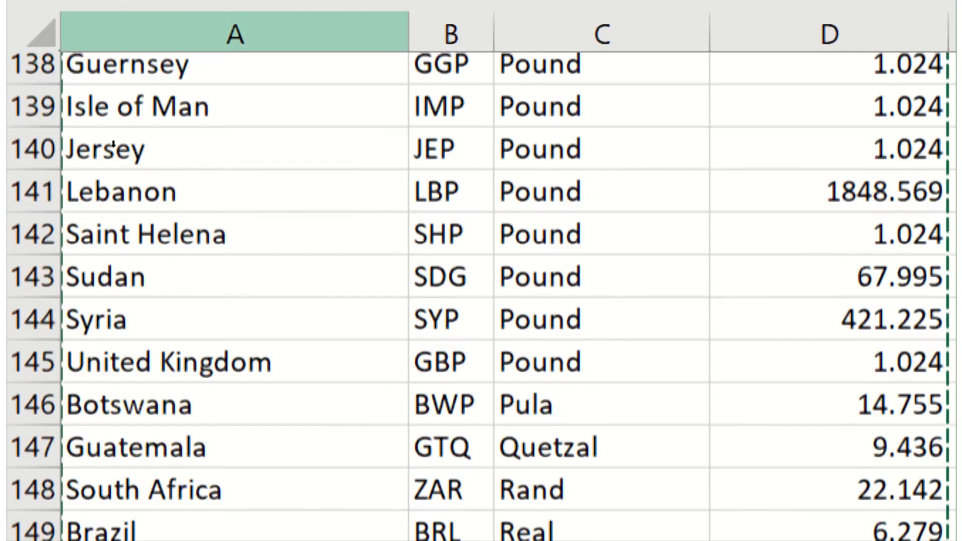
scroll(114, 146, up, 20)
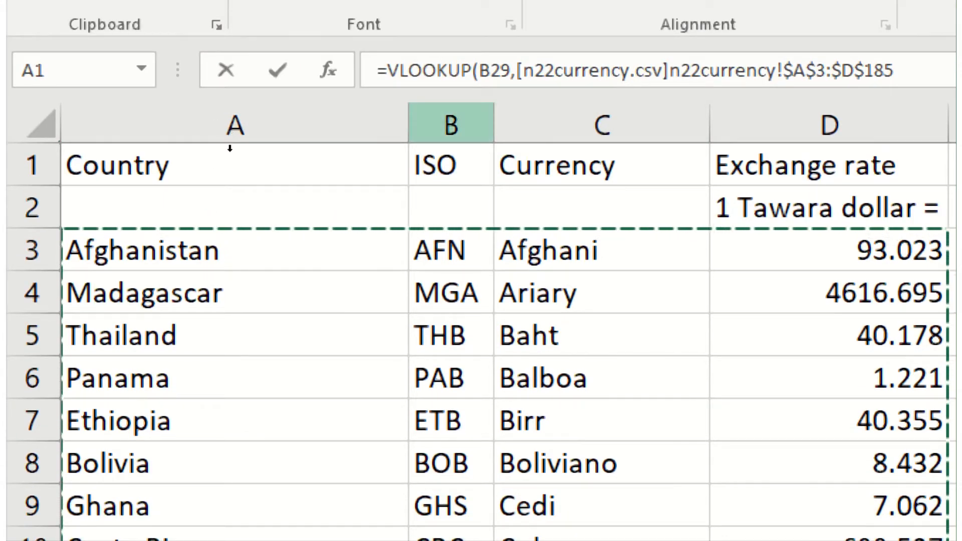
Step: Finish the E29 lookup with column 2 and FALSE, returning KES for Kenya
text(,2)
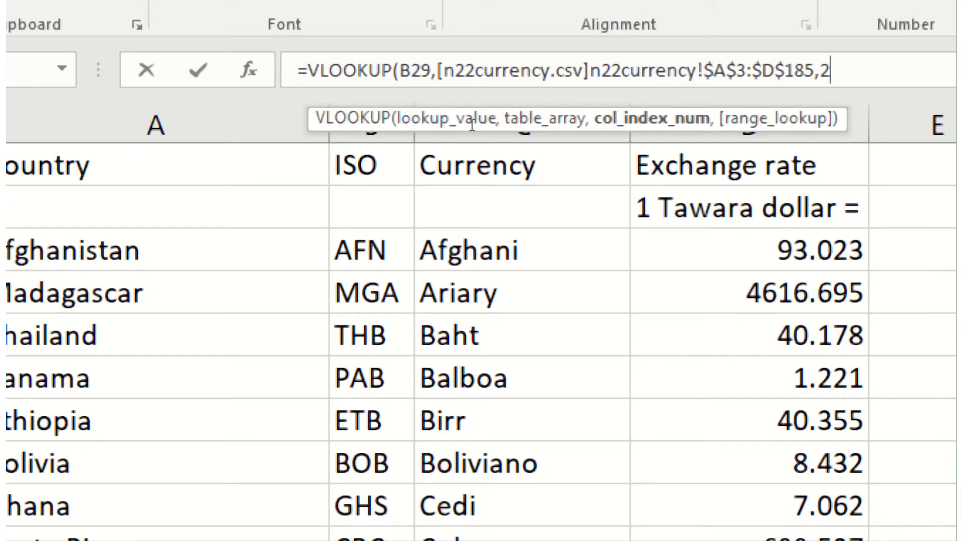
text(,)
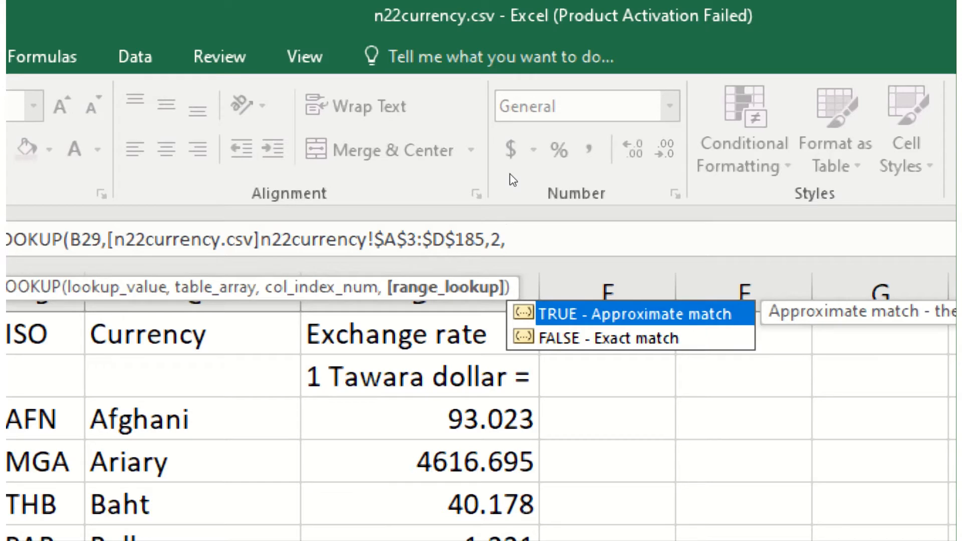
key(Down)
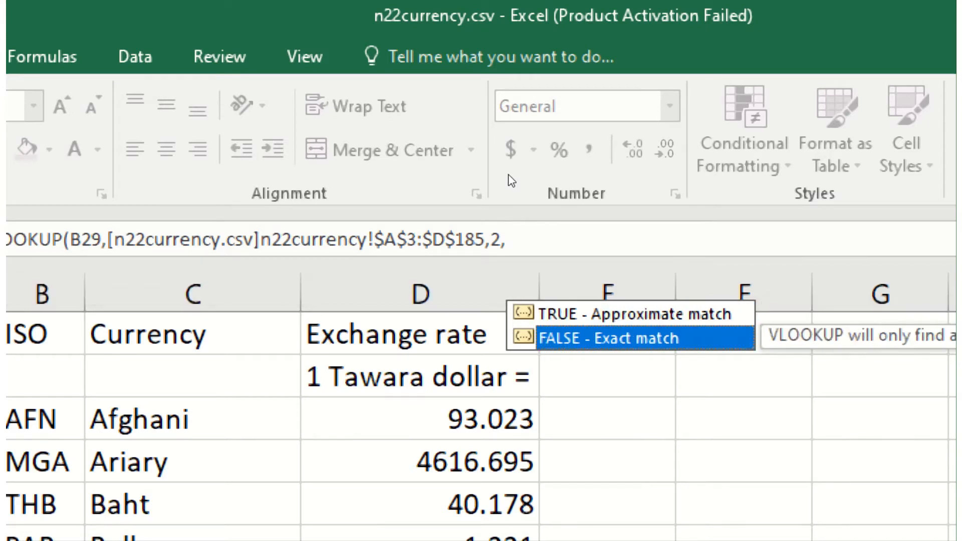
key(Tab)
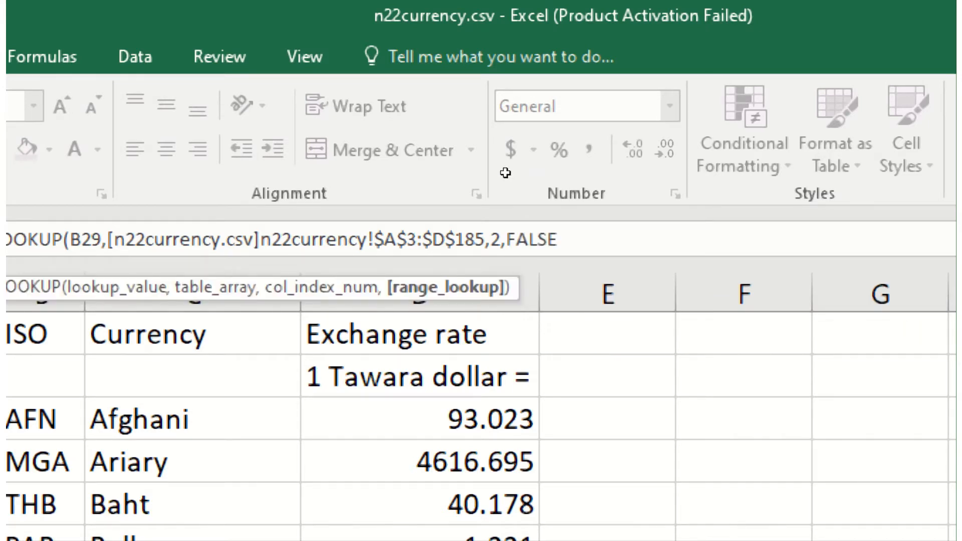
text())
key(Return)
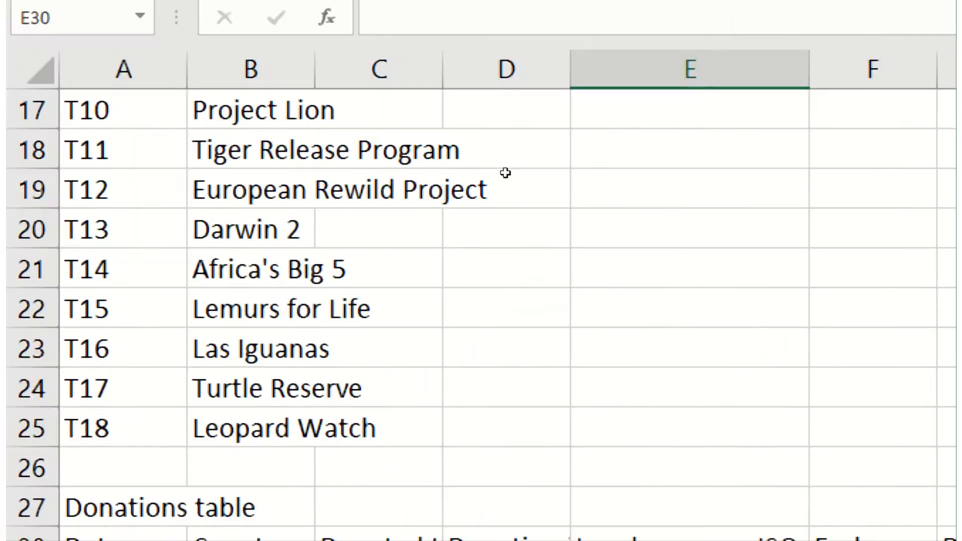
scroll(334, 289, down, 3)
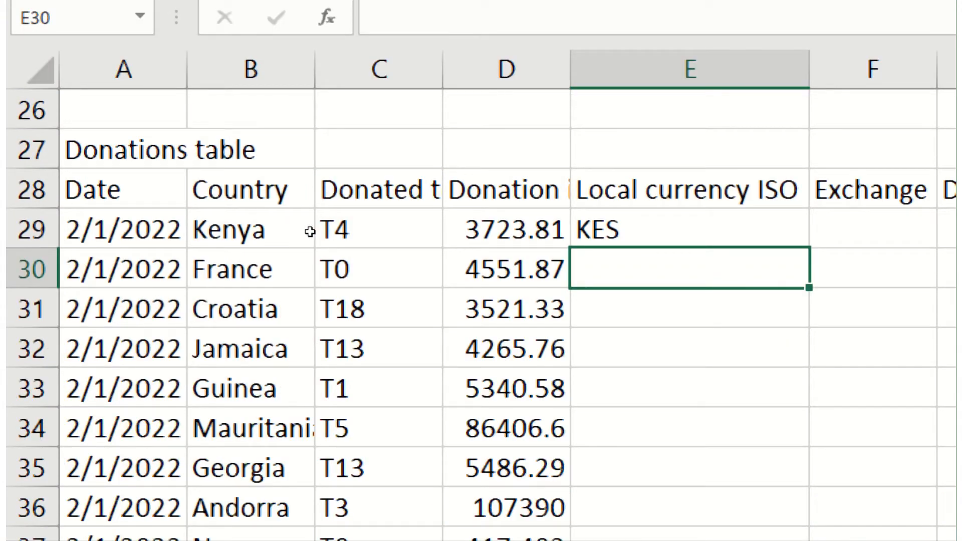
key(Up)
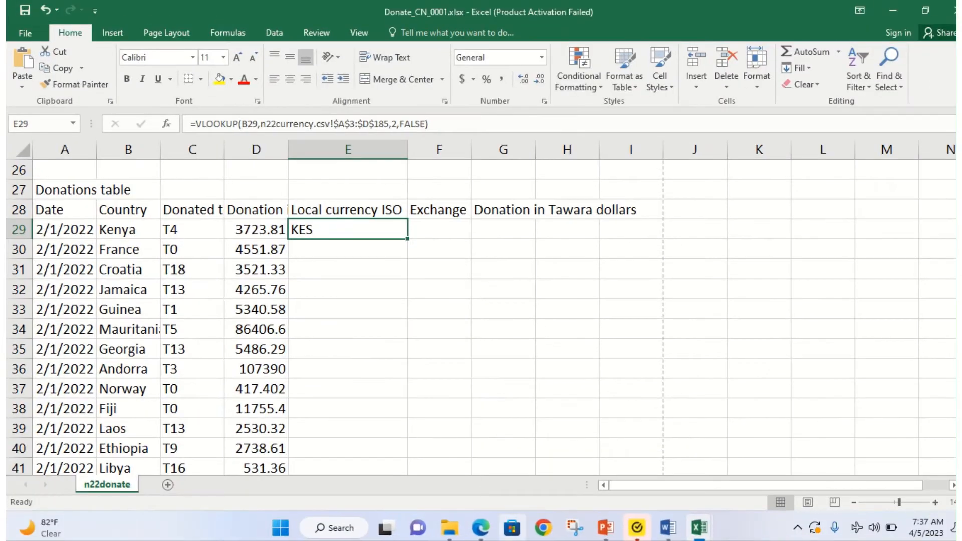
Step: Highlight n22currency.csv and F29 in question 3, then bring the n22currency.csv workbook forward
click(480, 529)
scroll(416, 385, down, 6)
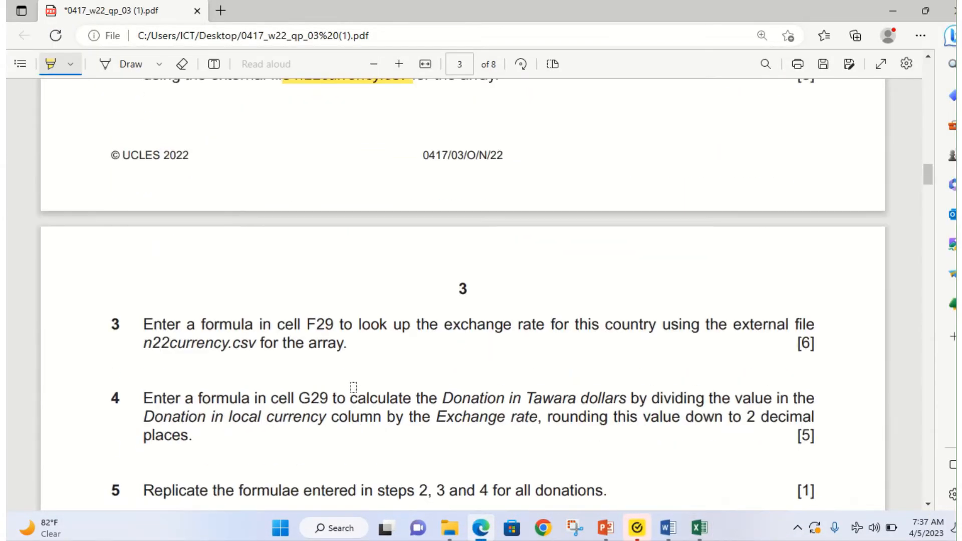
scroll(344, 382, up, 3)
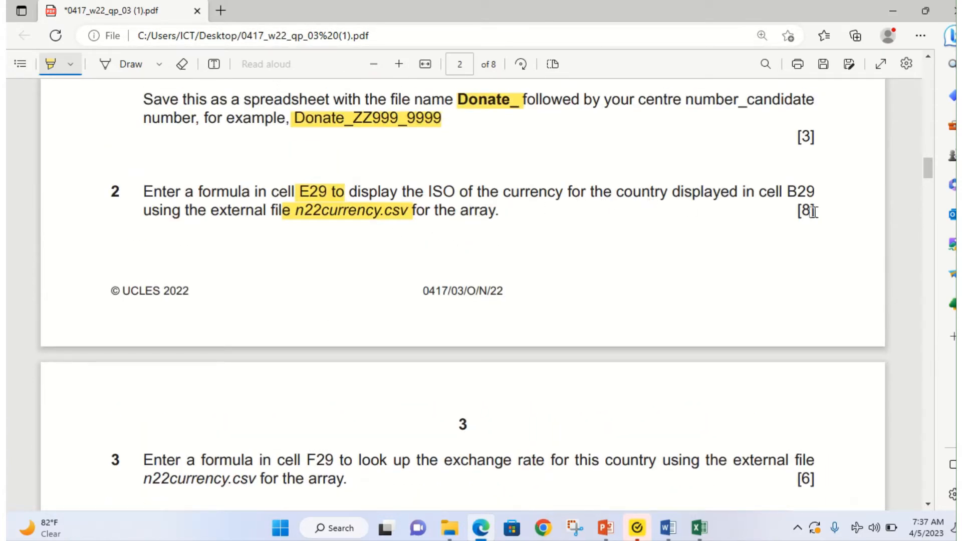
scroll(307, 275, down, 2)
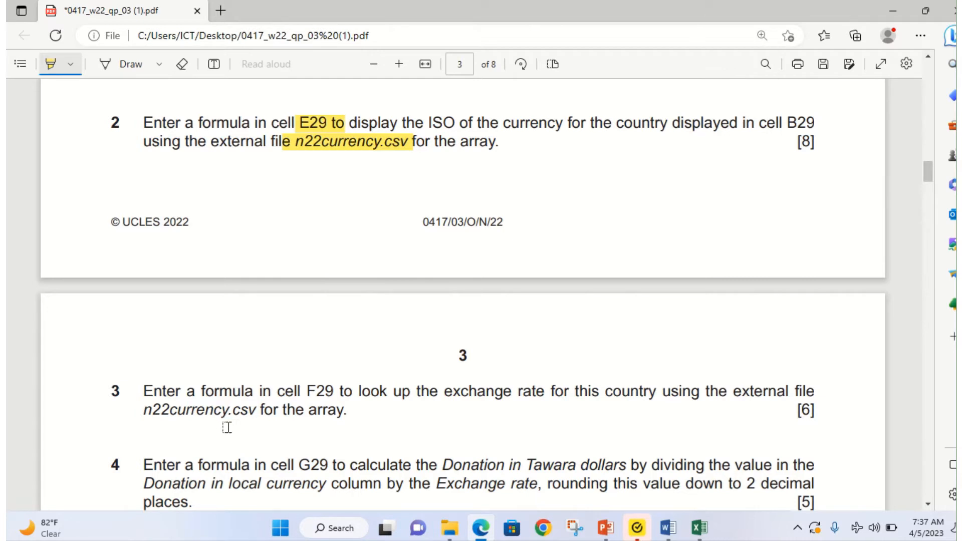
drag(137, 417, 347, 414)
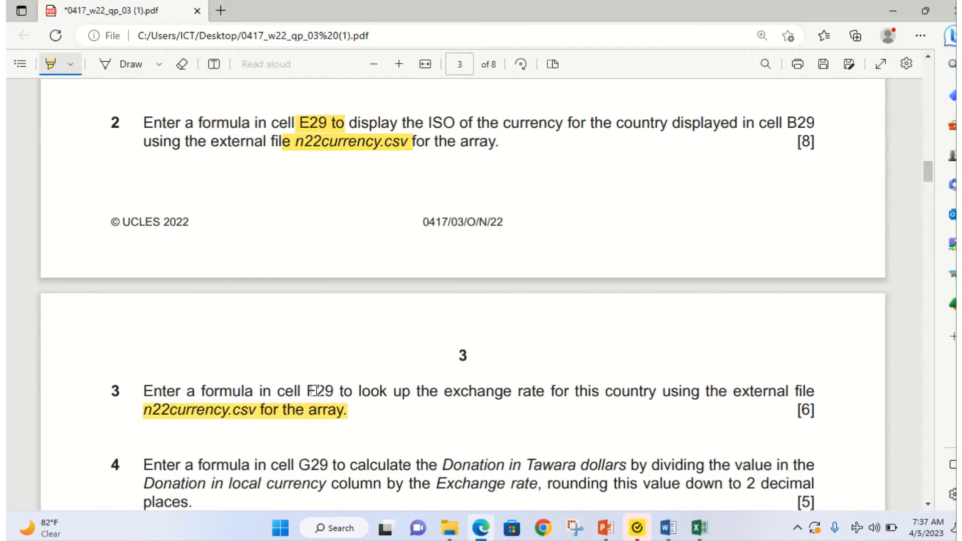
drag(304, 389, 334, 387)
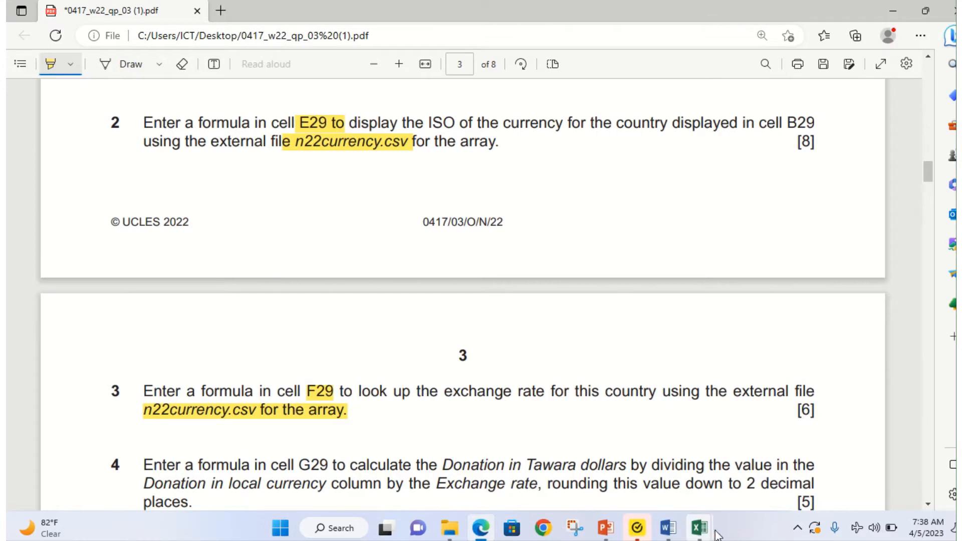
mouse_move(699, 528)
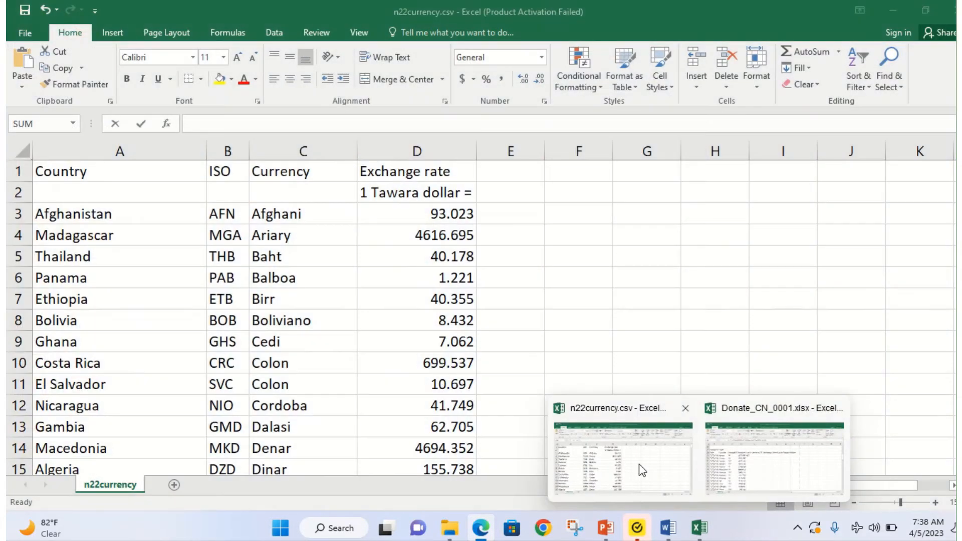
click(638, 465)
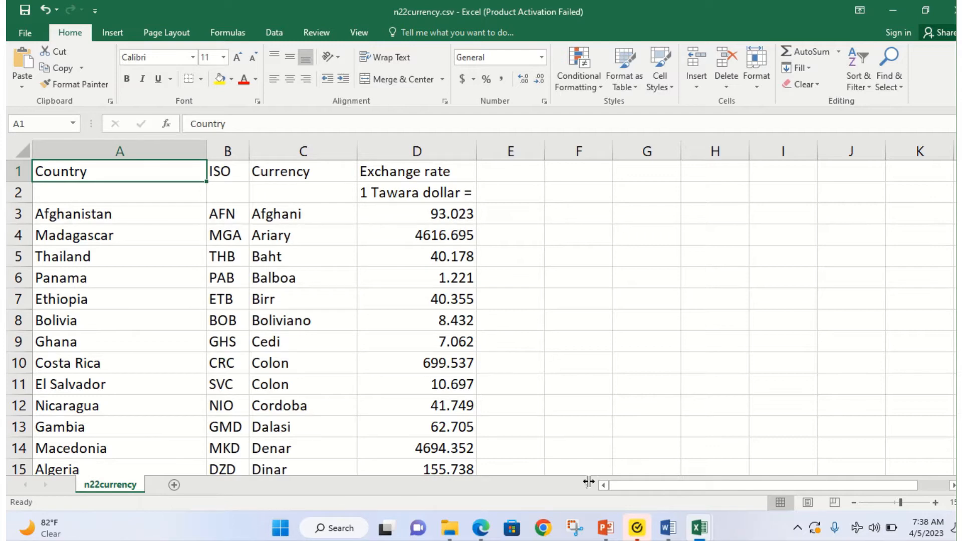
Step: Glance at the exam paper, then return to Donate_CN_0001.xlsx and select cell F29
click(484, 534)
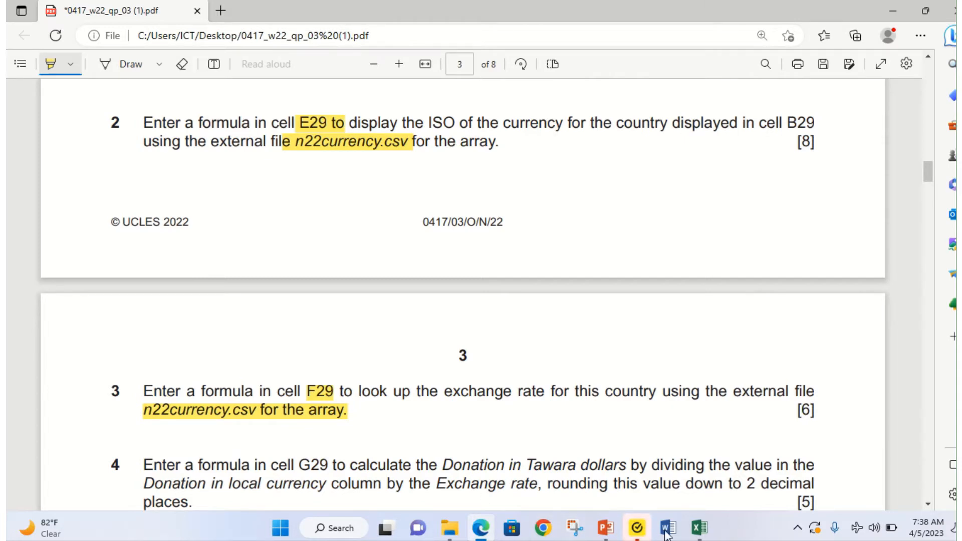
mouse_move(699, 531)
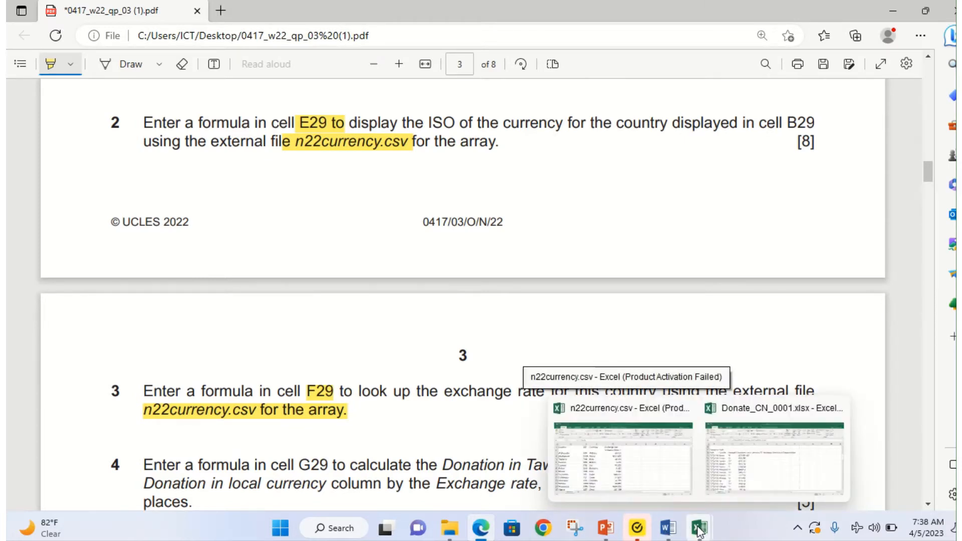
click(731, 480)
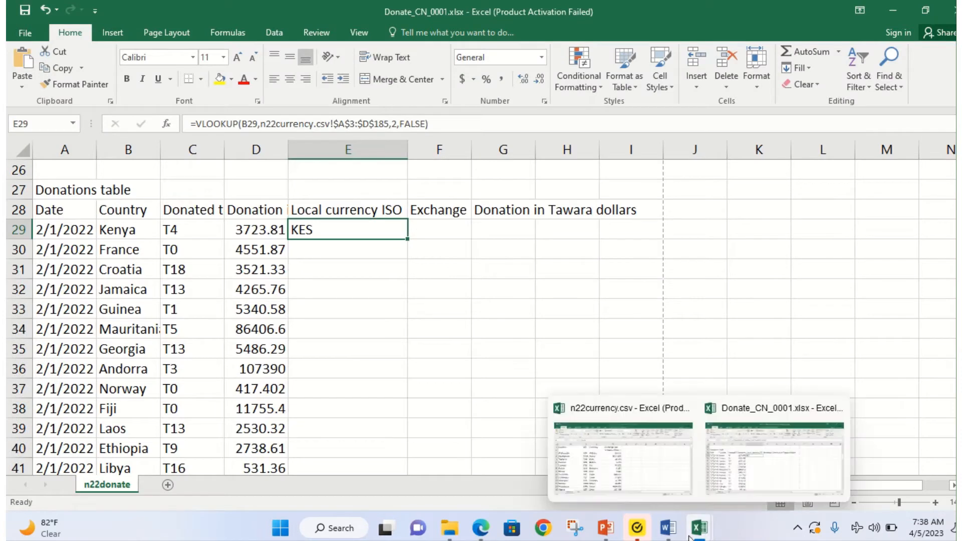
click(443, 230)
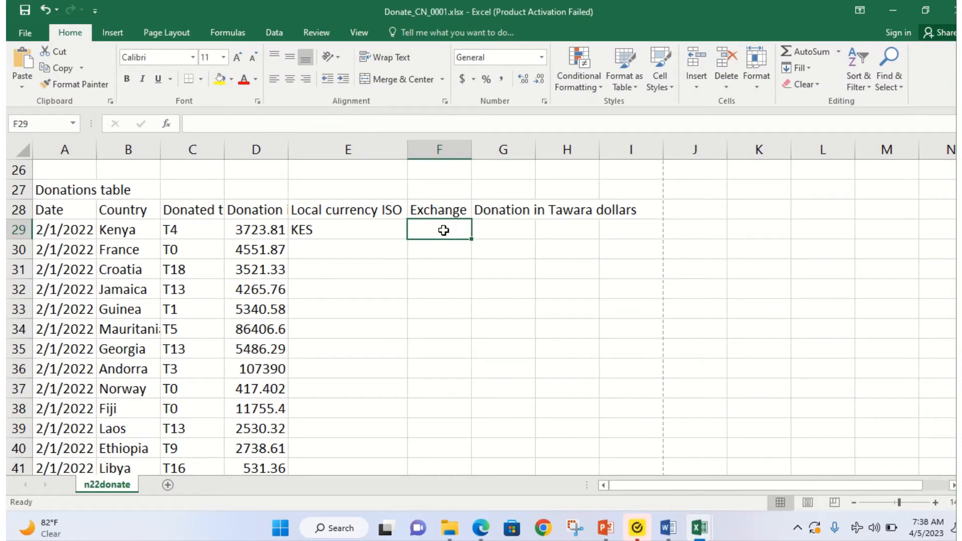
Step: Zoom in and start =VLOOKUP(B29, in cell F29
key(super+plus)
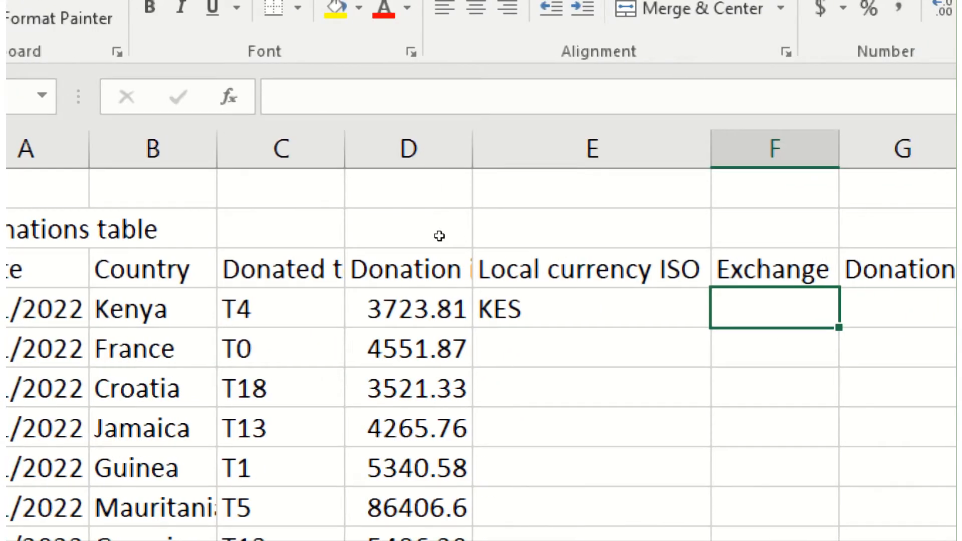
text(=vl)
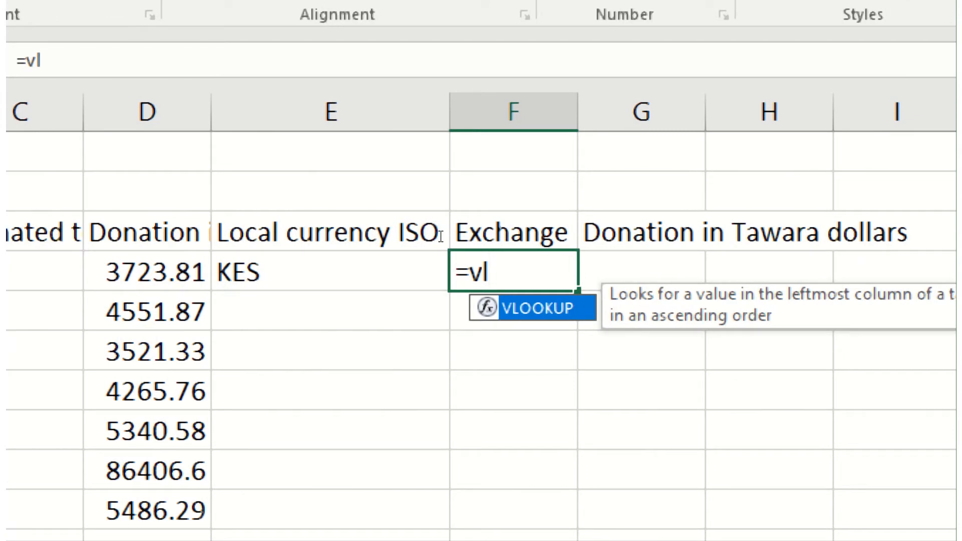
key(Tab)
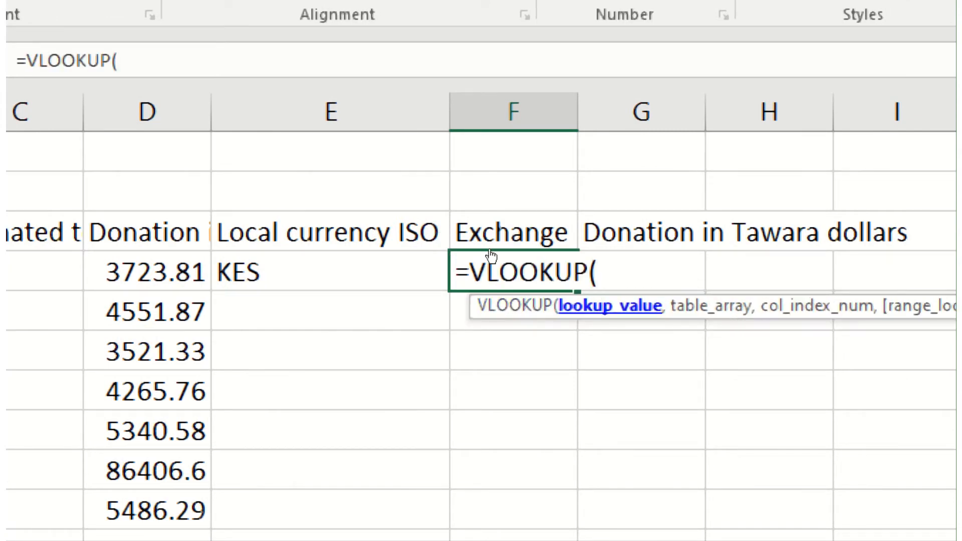
click(198, 258)
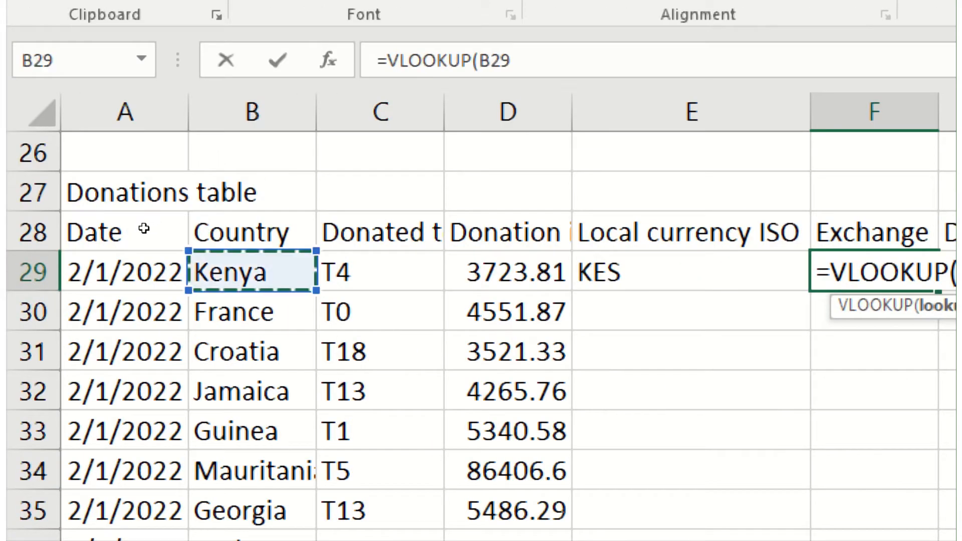
text(,)
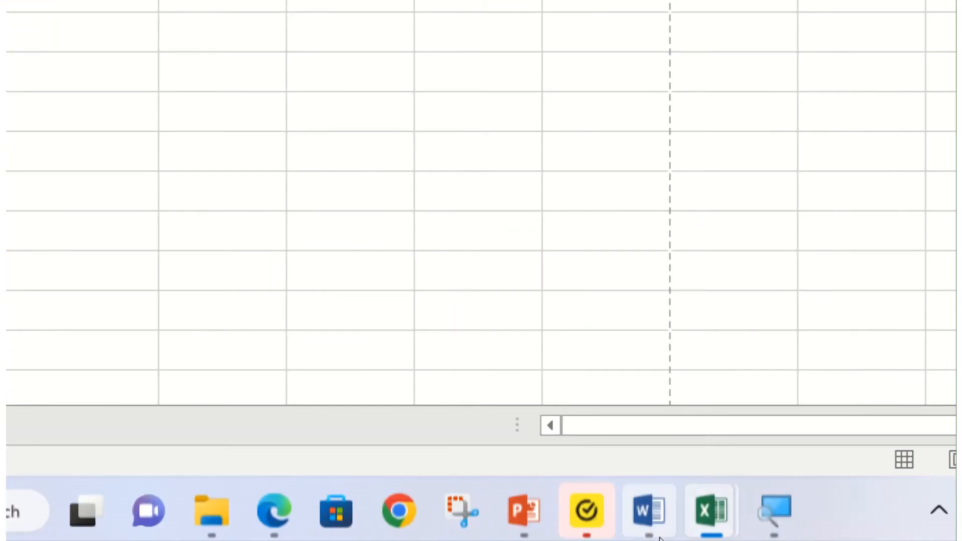
Step: Select the n22currency.csv table A3:D185 as the lookup array
mouse_move(696, 531)
click(586, 388)
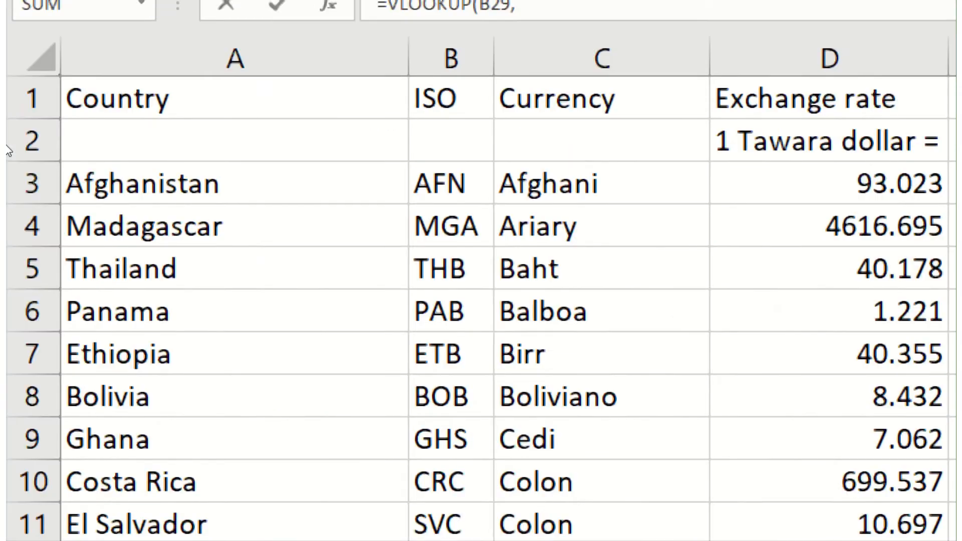
drag(70, 200, 629, 215)
drag(507, 216, 435, 221)
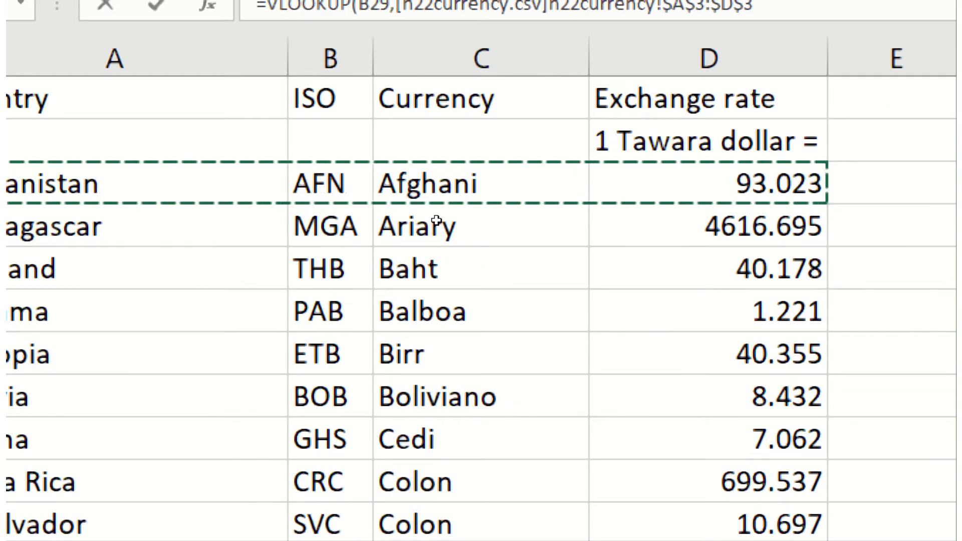
key(ctrl+shift+Down)
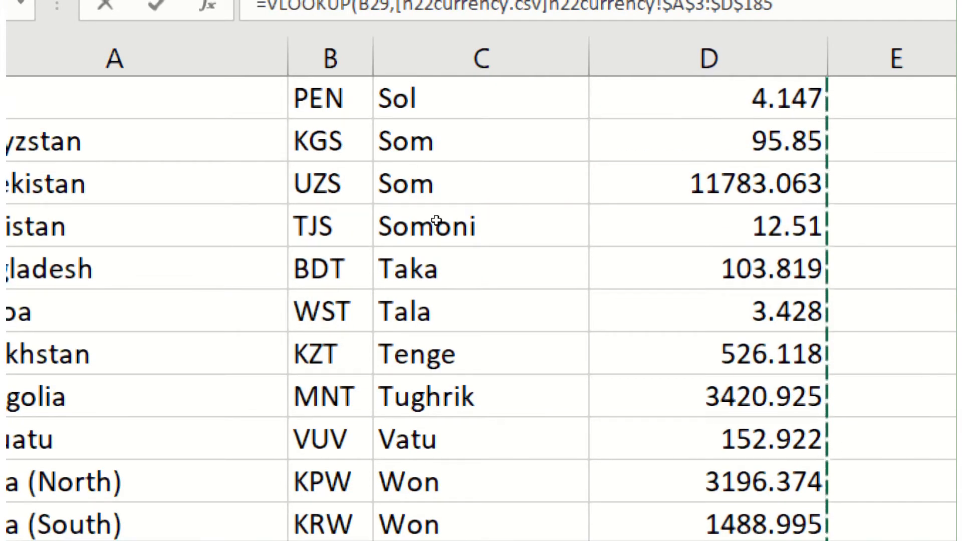
text(,)
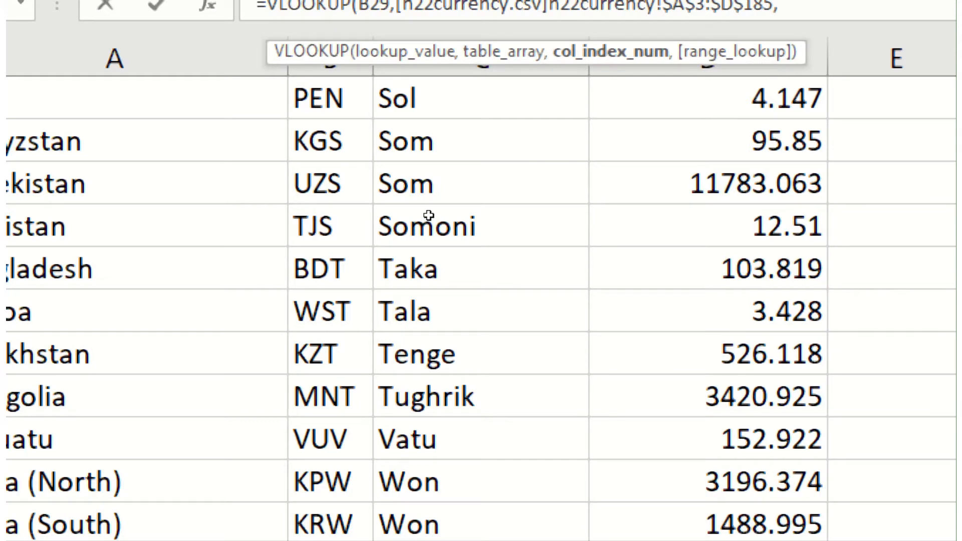
scroll(428, 216, up, 20)
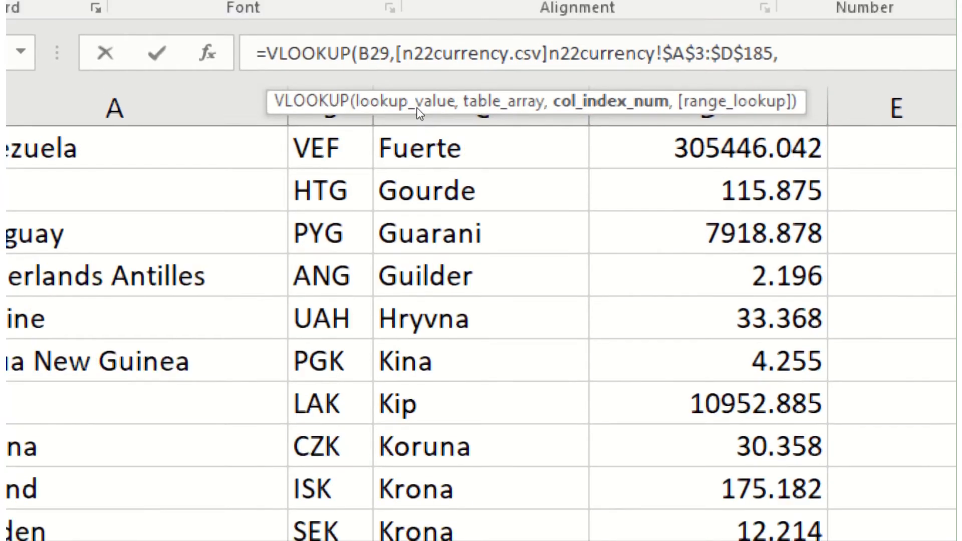
scroll(286, 195, up, 6)
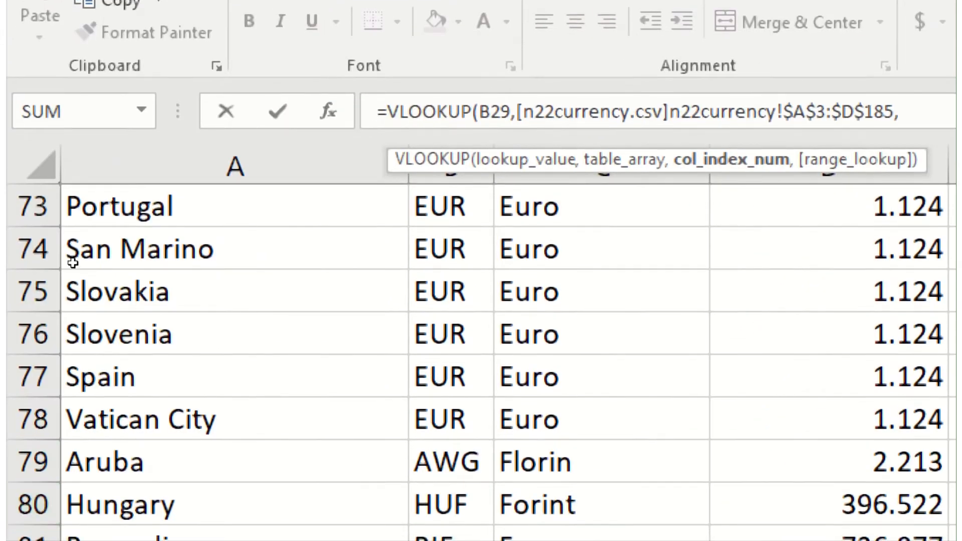
scroll(100, 205, up, 20)
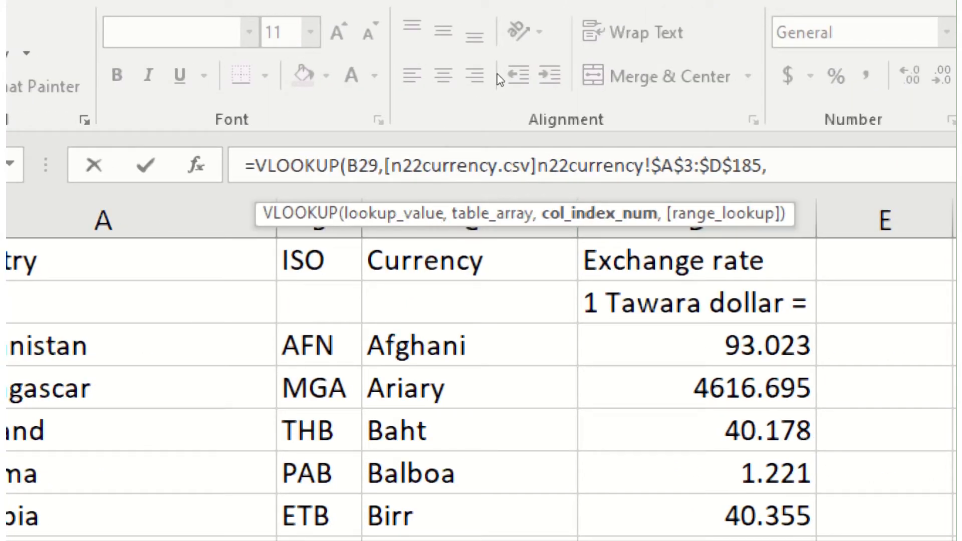
Step: Complete the F29 lookup with column 4 and FALSE exact match, giving 130.227
text(4,)
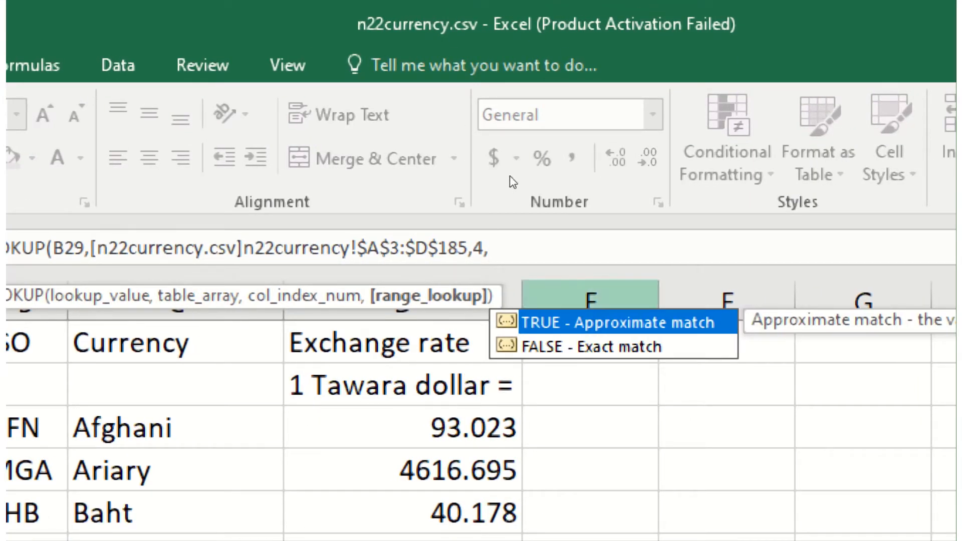
key(Down)
key(Tab)
text())
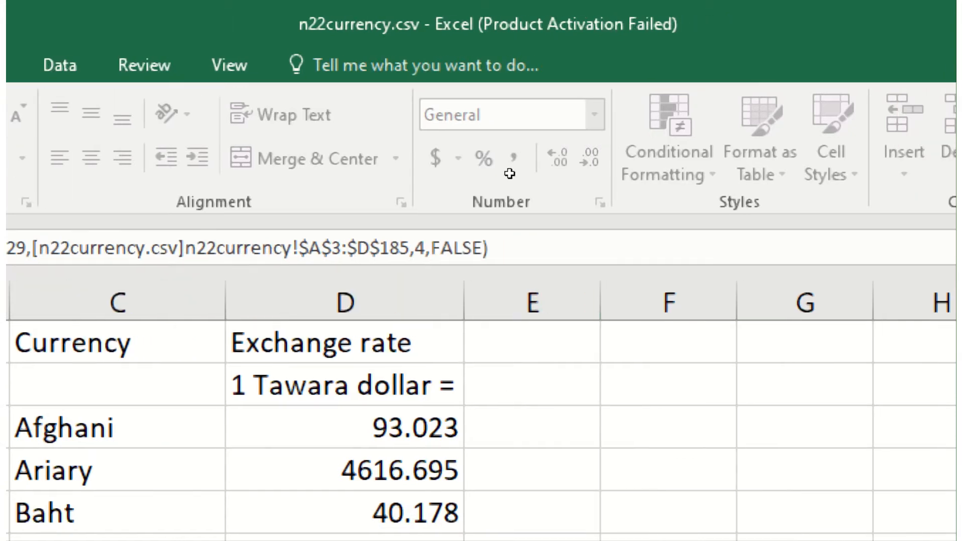
key(Return)
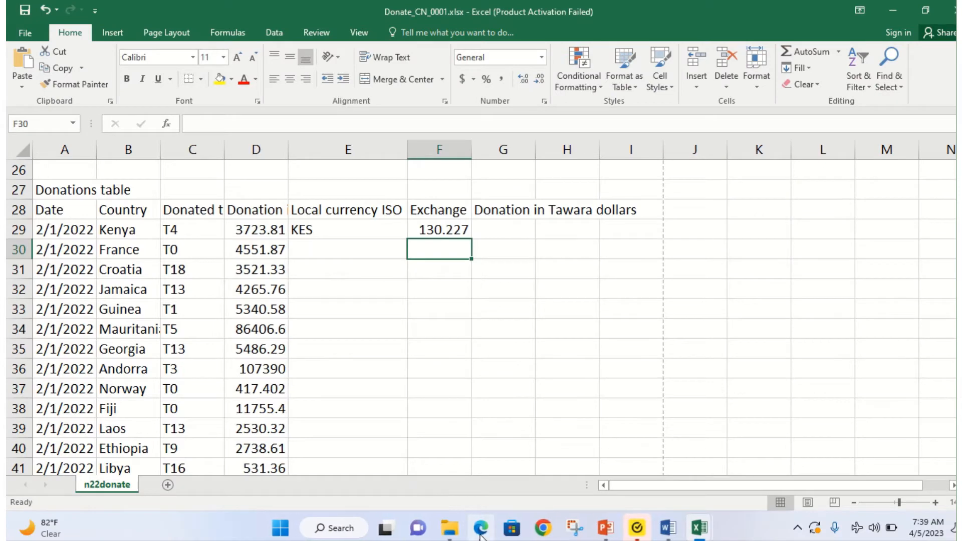
Step: Highlight G29, Donation in local currency, Exchange rate and the round-down-to-2-decimals wording in question 4
click(480, 528)
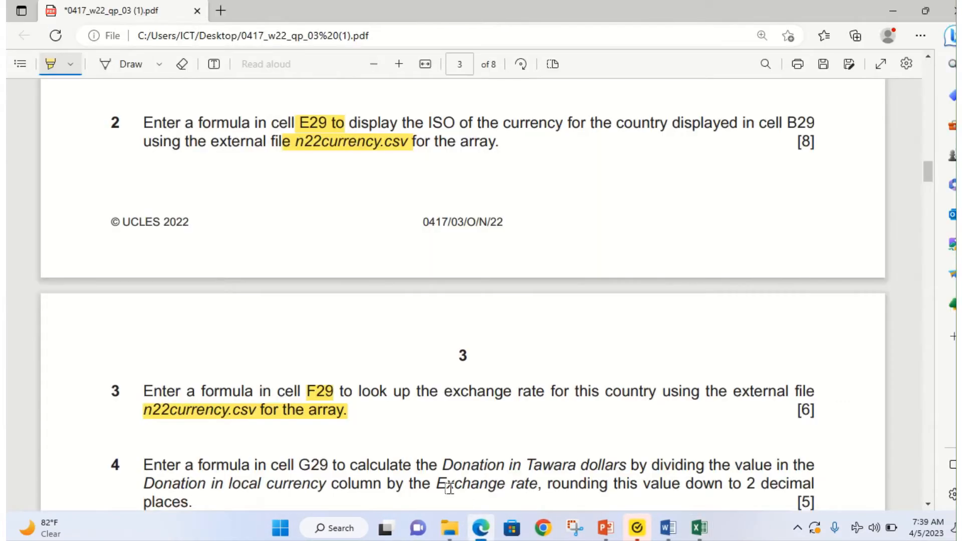
scroll(449, 488, down, 3)
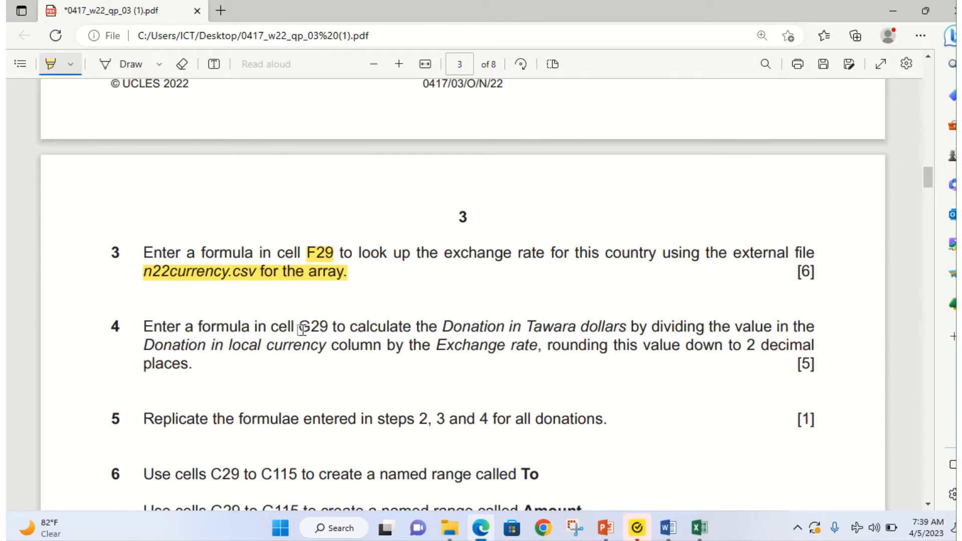
drag(300, 329, 350, 329)
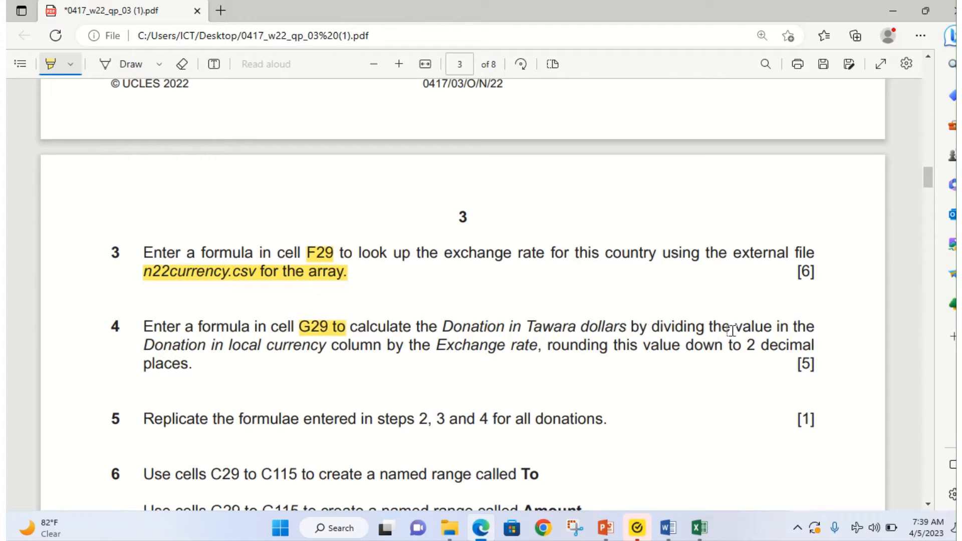
mouse_move(650, 323)
mouse_down()
mouse_move(765, 325)
mouse_move(803, 314)
mouse_move(807, 323)
mouse_up()
drag(144, 347, 372, 348)
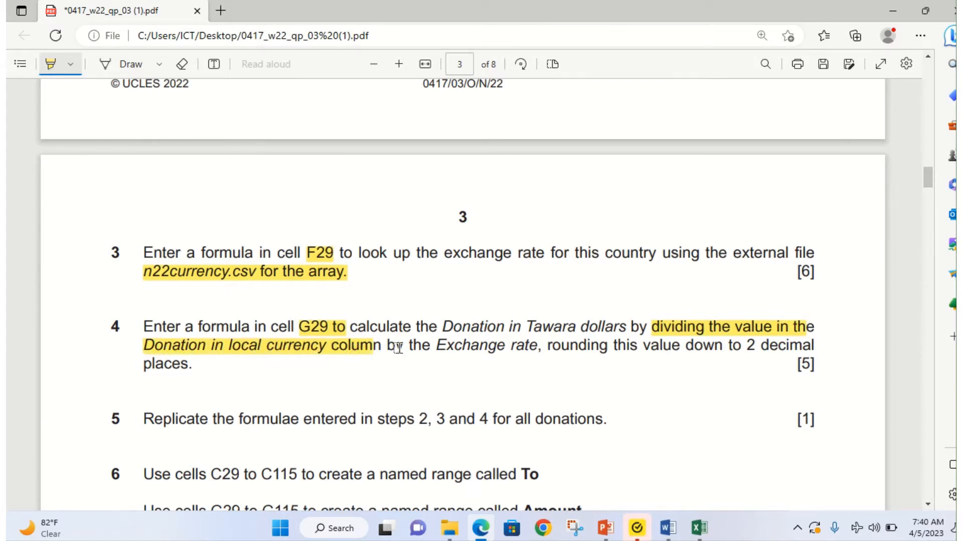
drag(439, 346, 529, 345)
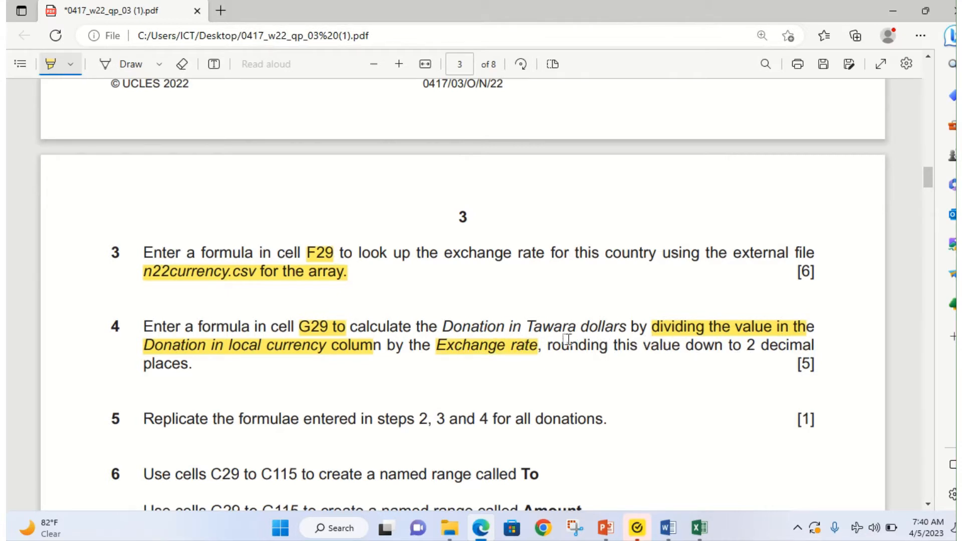
drag(554, 346, 778, 357)
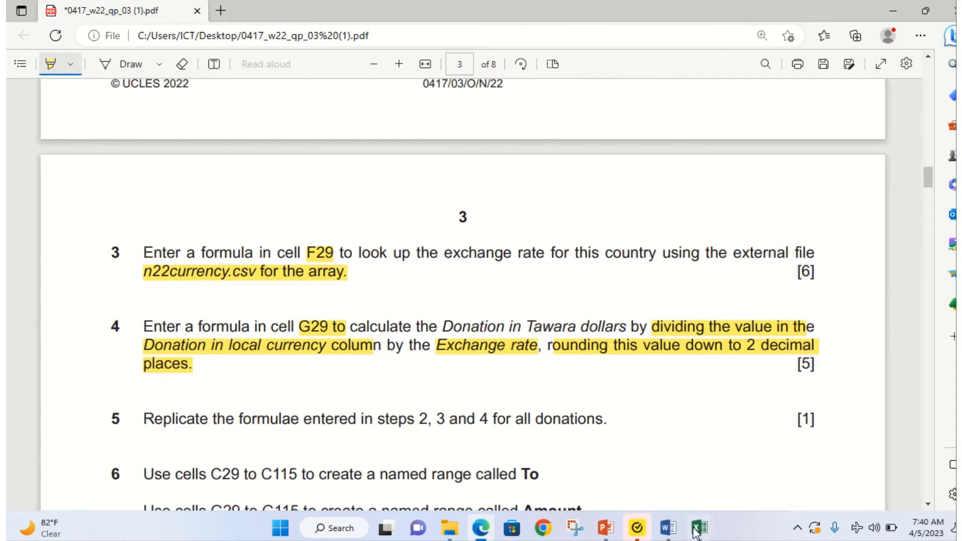
mouse_move(701, 531)
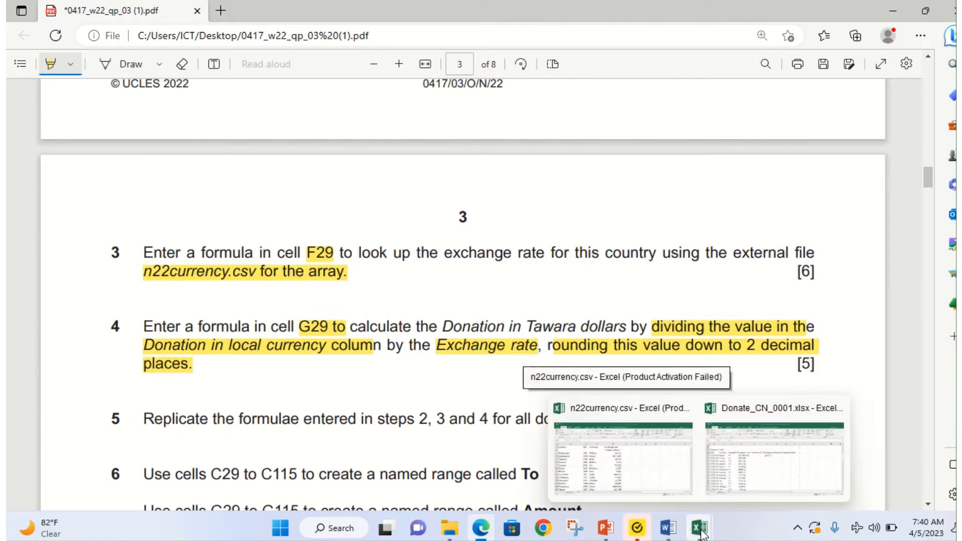
Step: Enter =D29/F29 in G29, checking the PDF, to get 28.5948 for Kenya
click(747, 470)
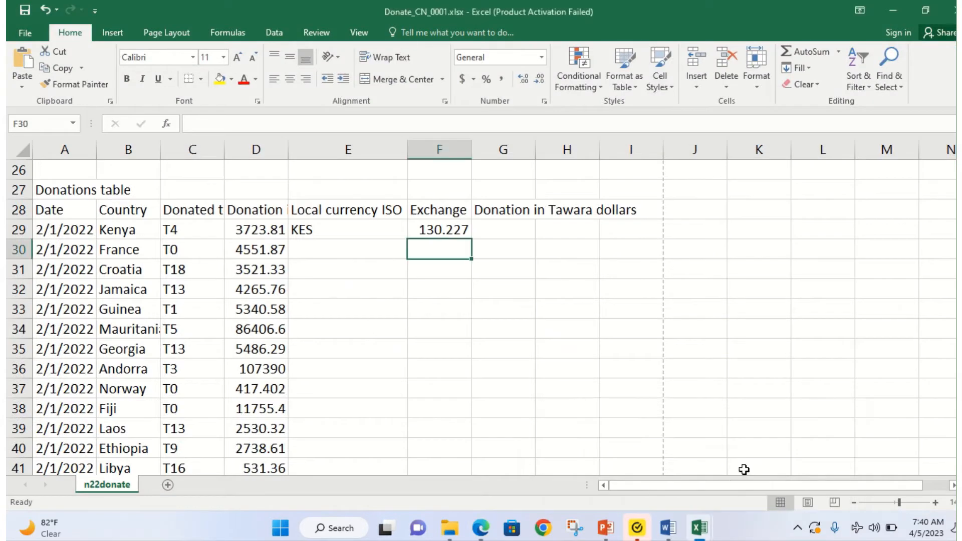
click(493, 231)
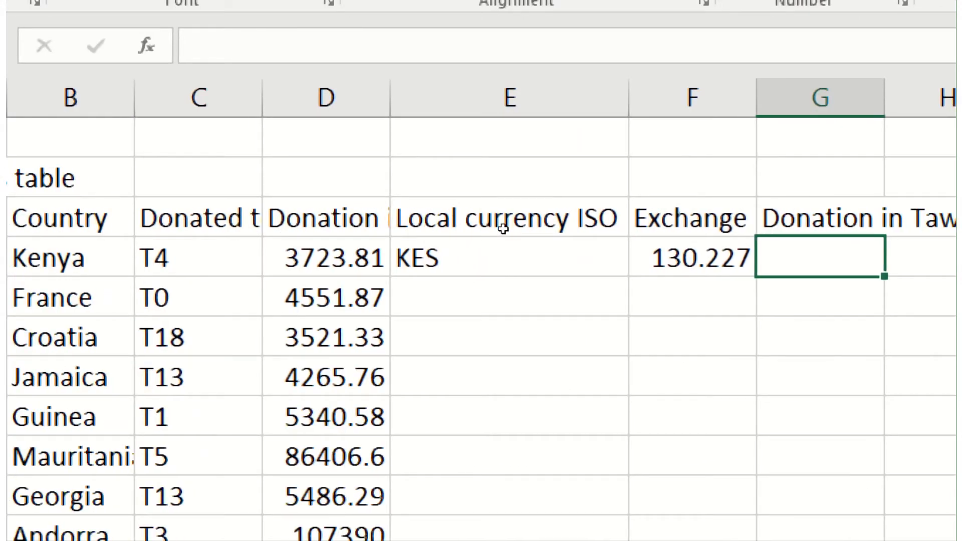
text(=)
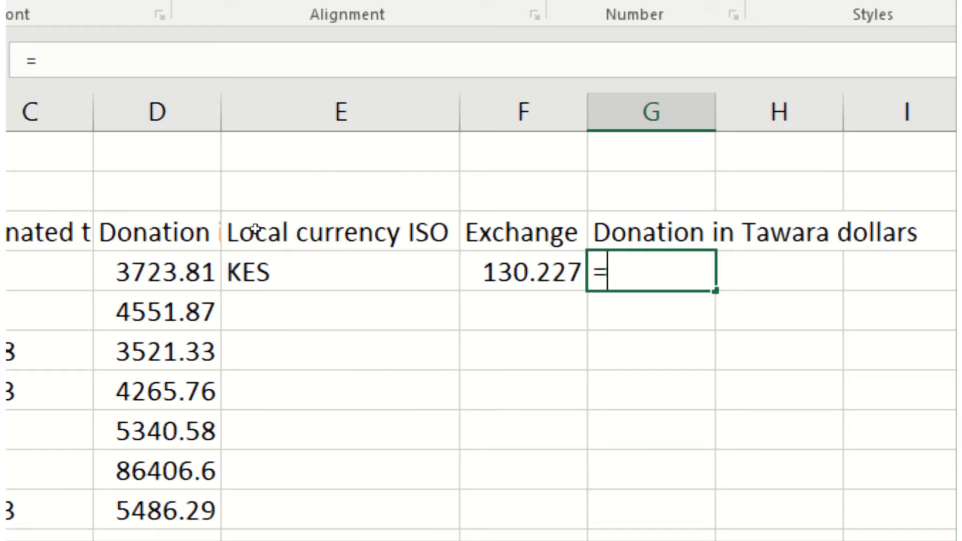
key(Left)
key(Left)
key(Left)
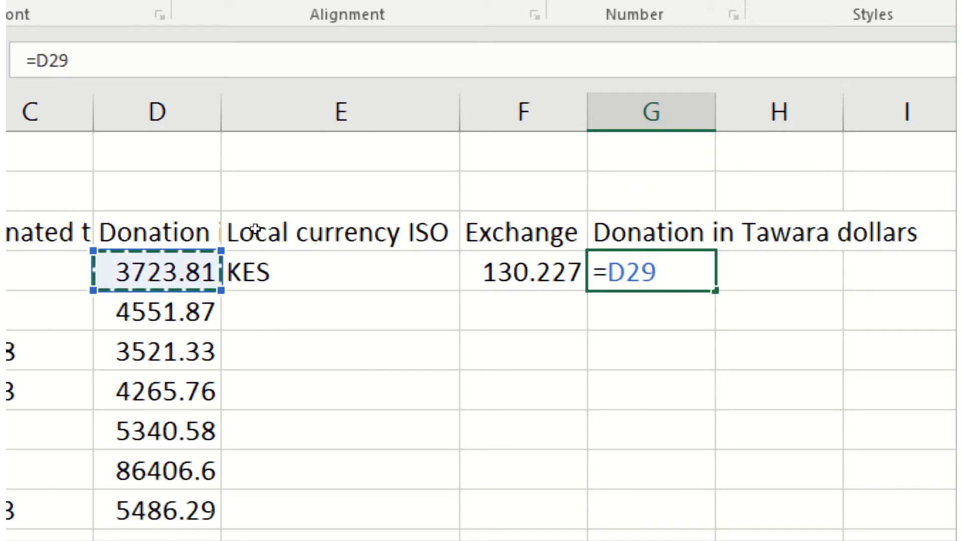
text(/)
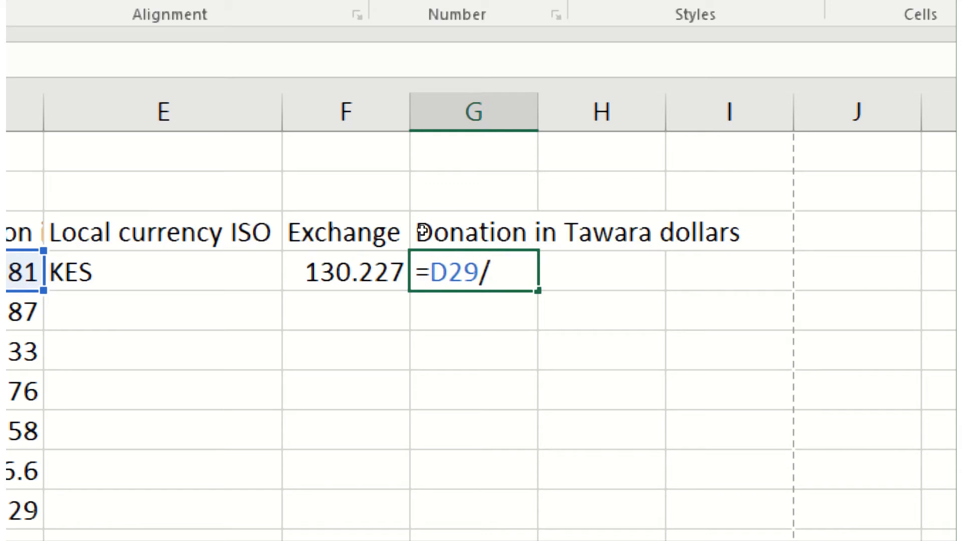
key(Left)
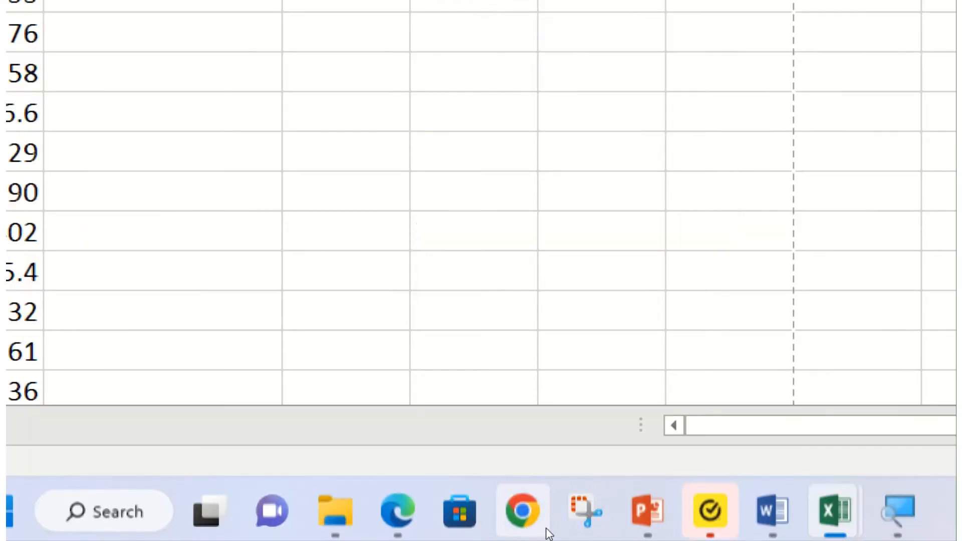
click(398, 511)
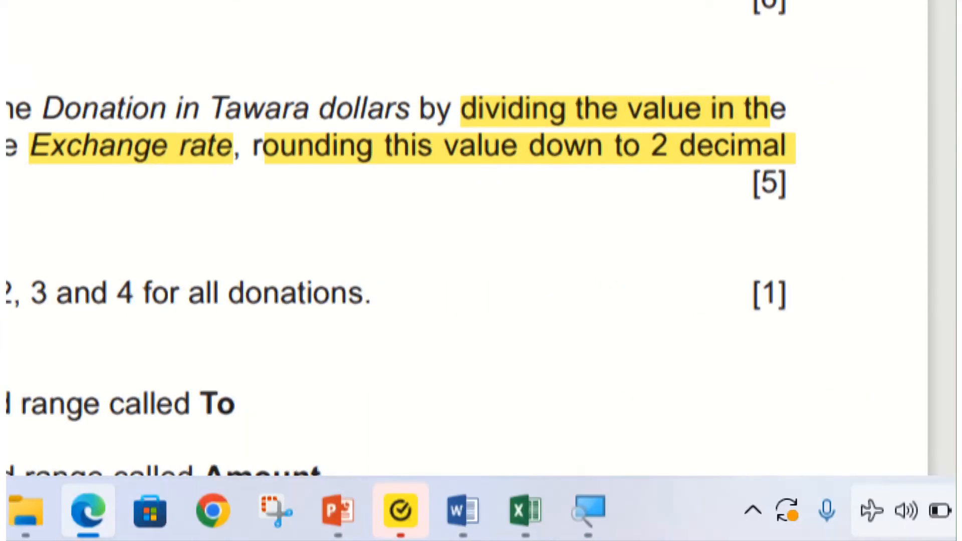
mouse_move(525, 511)
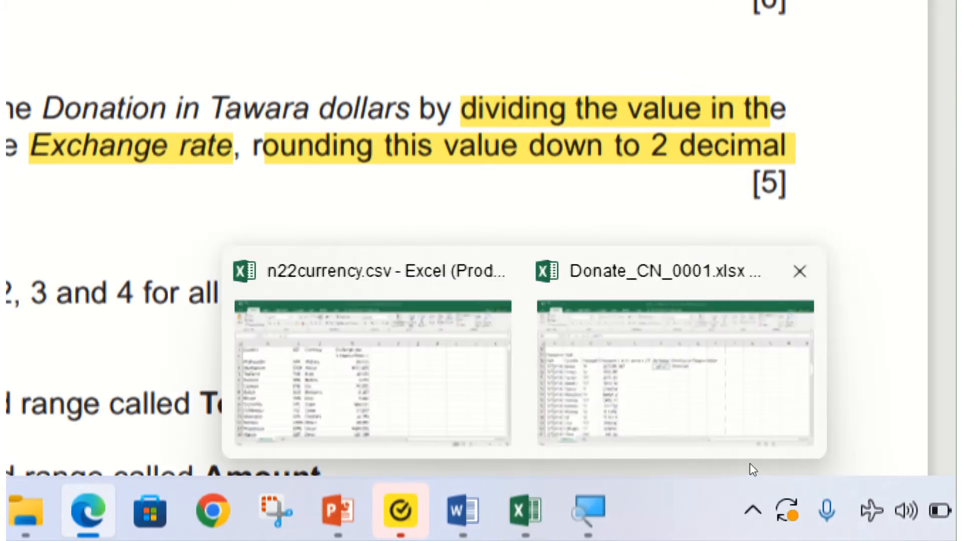
click(726, 391)
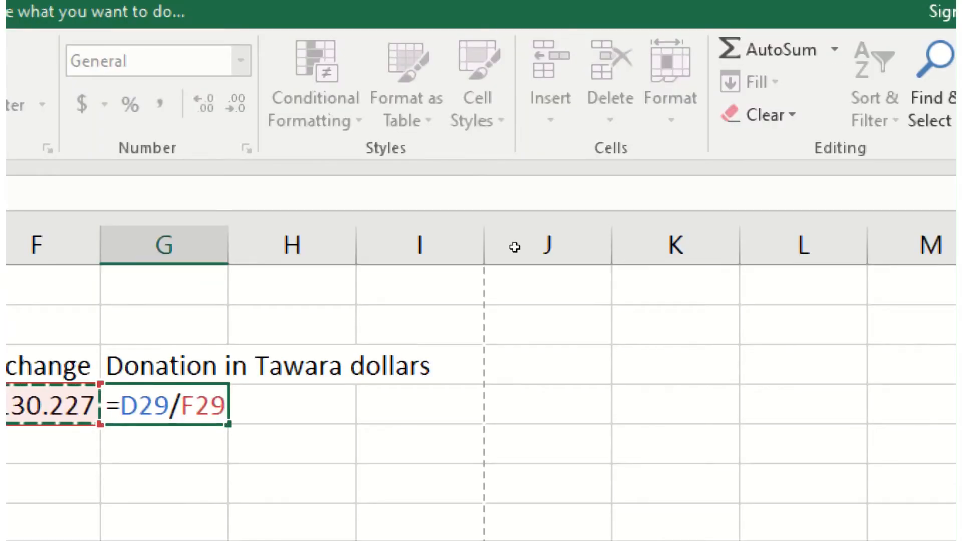
key(Return)
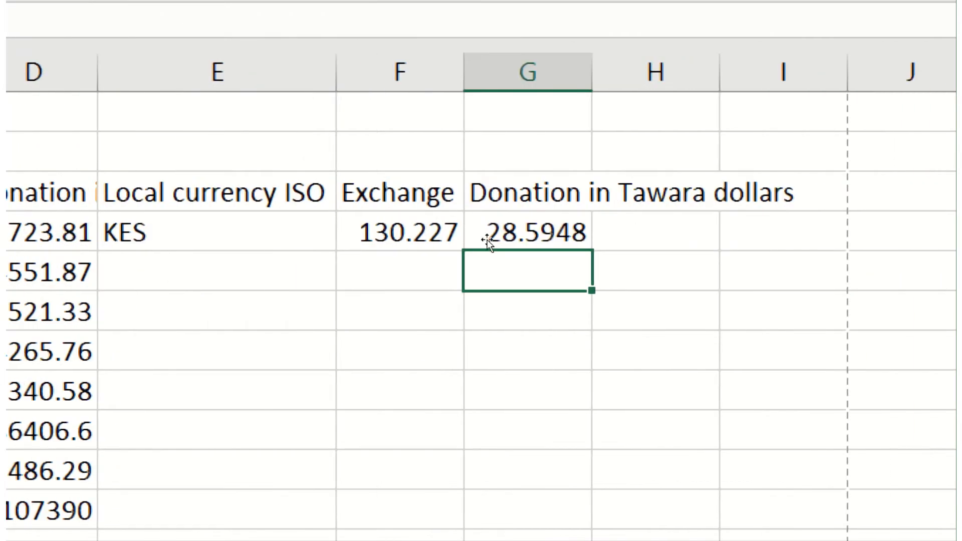
Step: Change G29 to =ROUNDDOWN(D29/F29,2) so Kenya's Tawara dollar donation shows 28.59
click(487, 239)
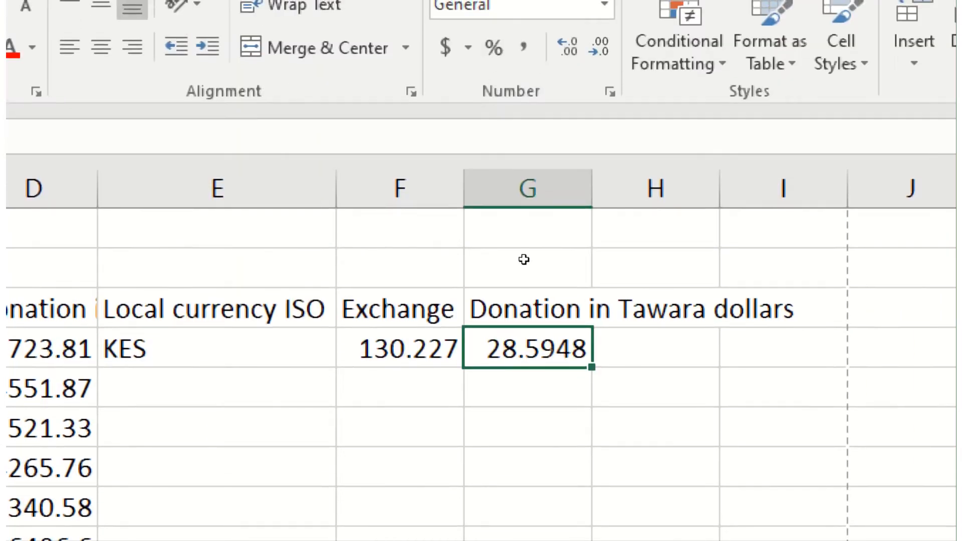
key(F2)
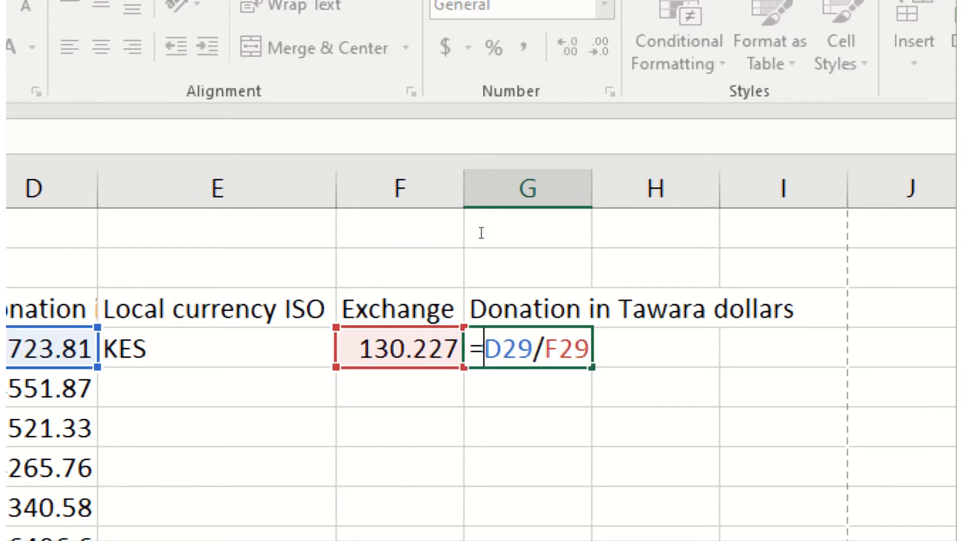
key(Home)
key(Right)
text(rou)
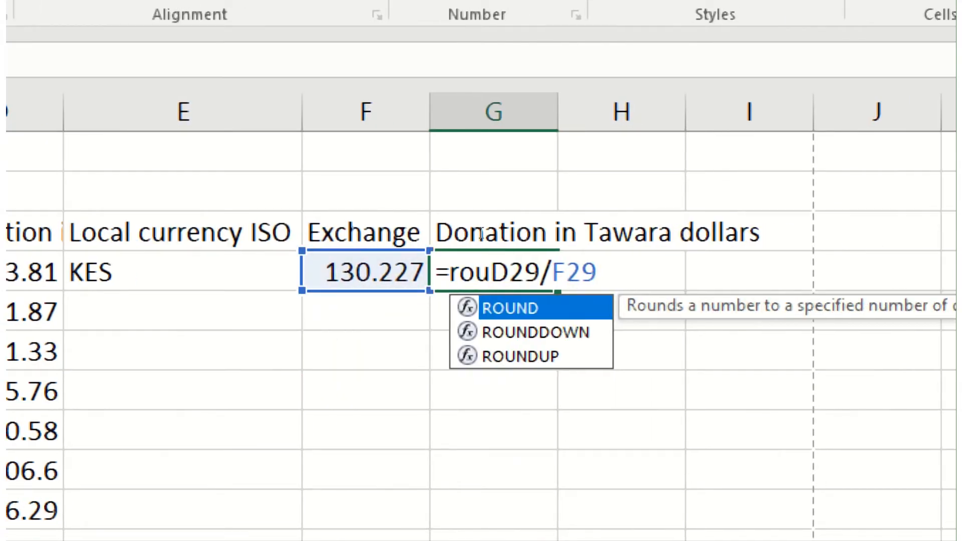
key(Down)
key(Tab)
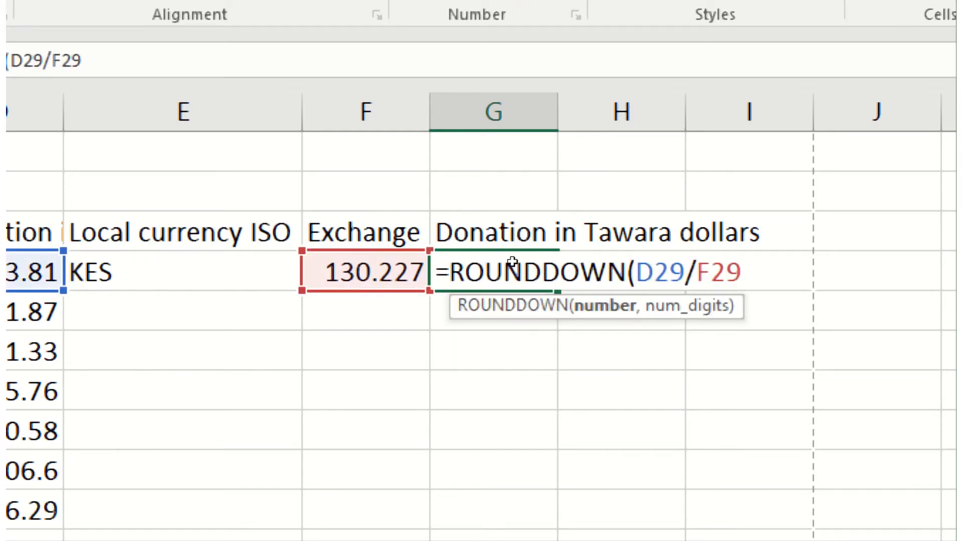
key(End)
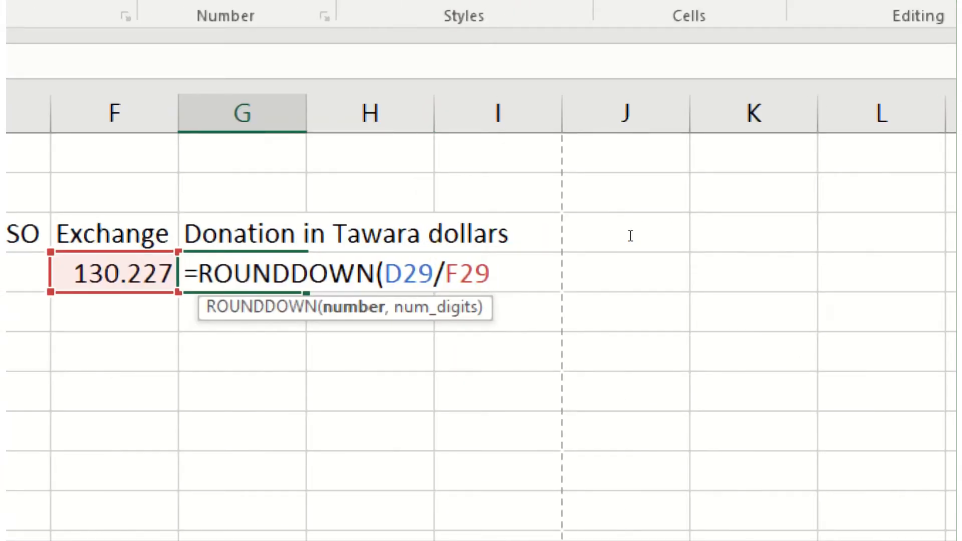
text(,)
text(2)
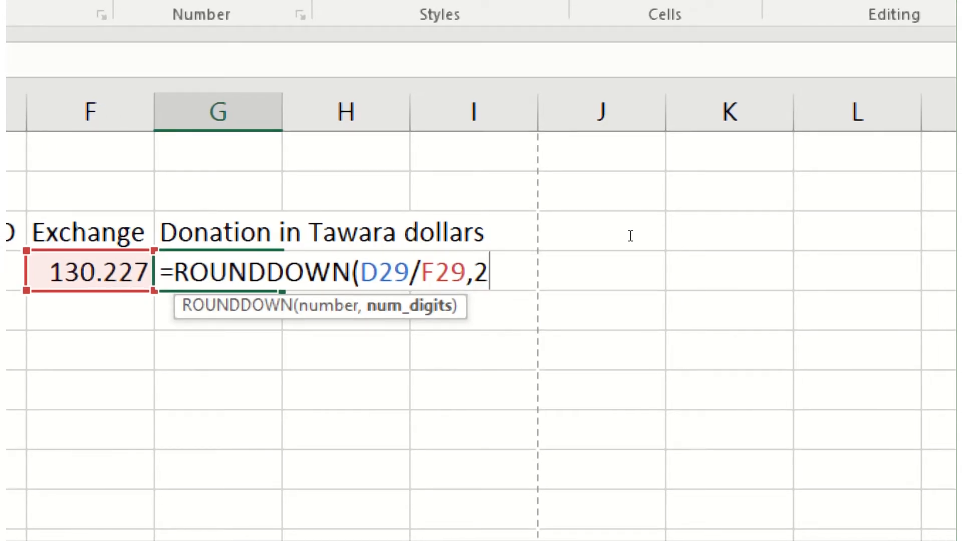
text())
key(Return)
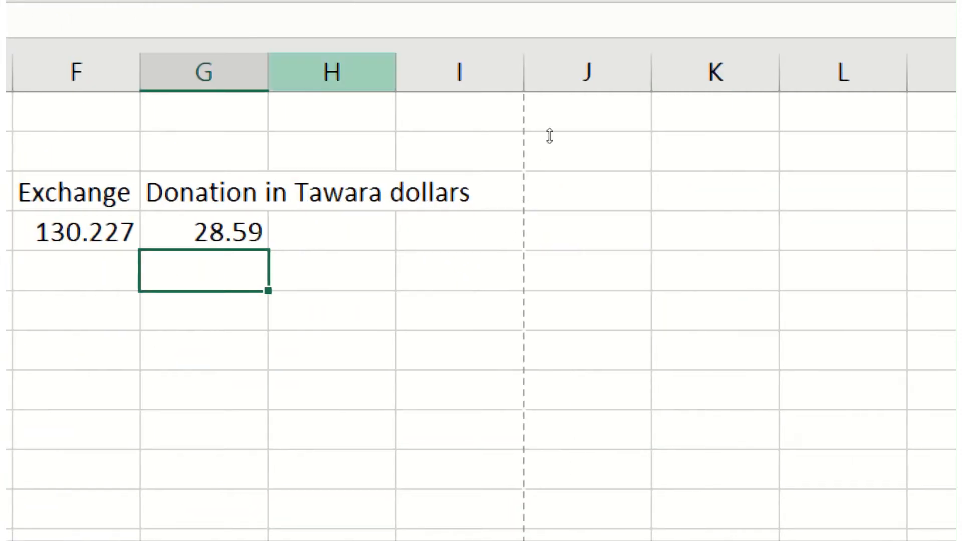
key(Up)
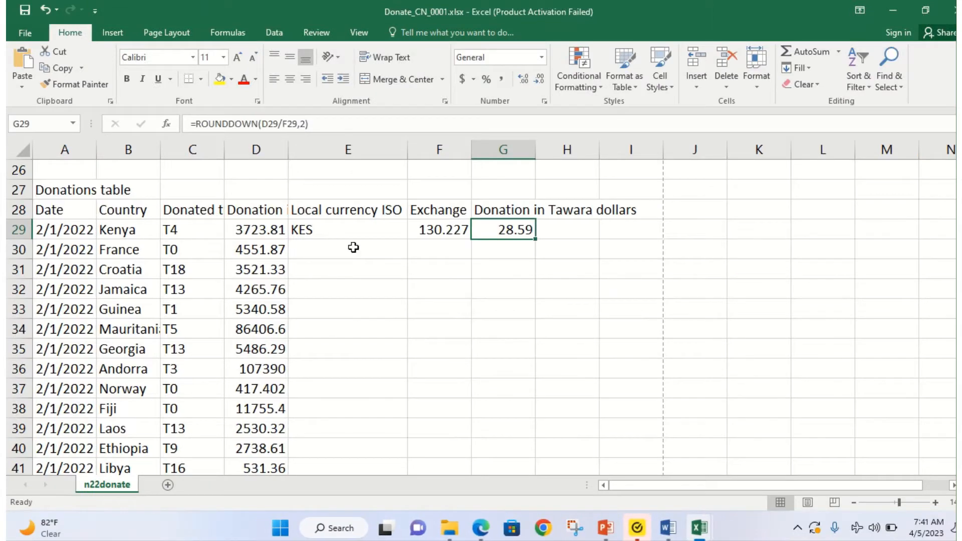
Step: In the question paper PDF, highlight "2, 3 and 4" and the [1] mark in question 5
click(479, 529)
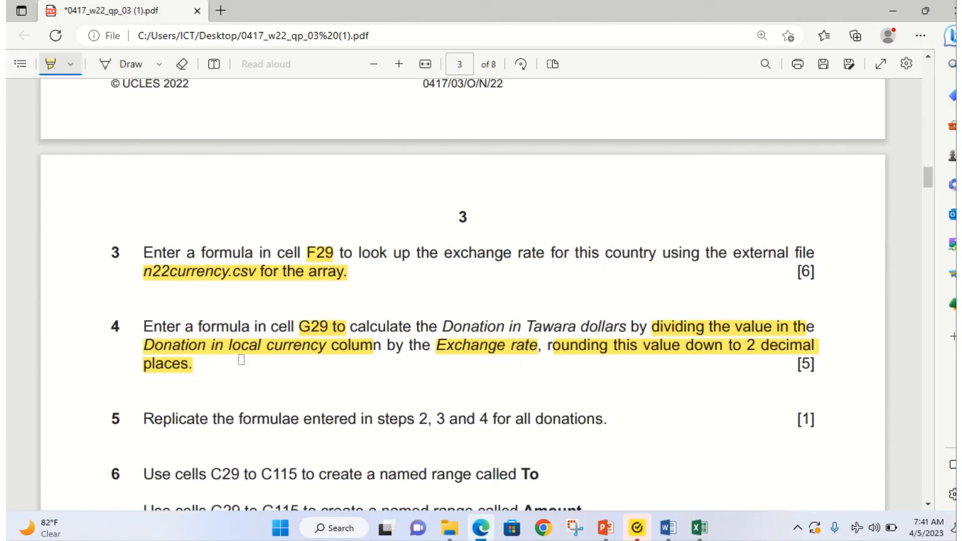
scroll(241, 360, down, 2)
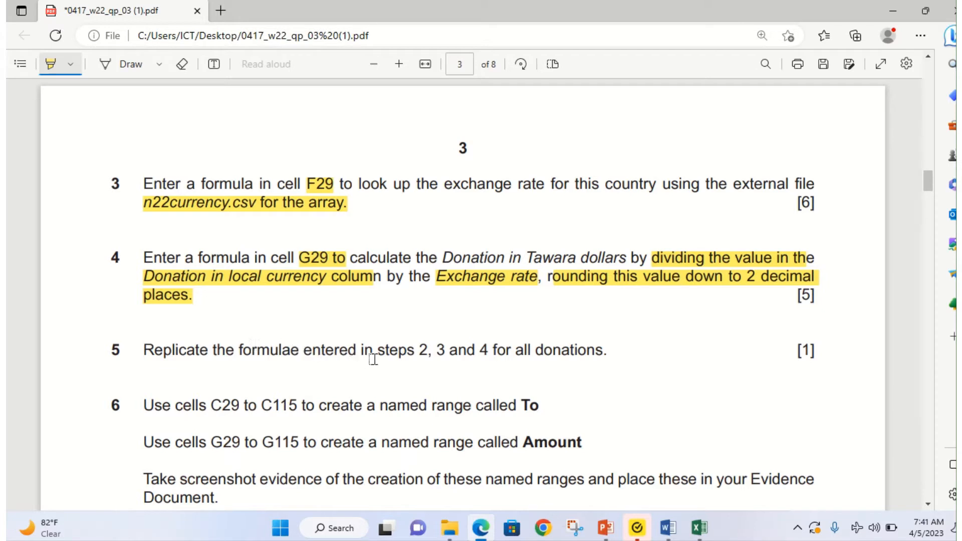
drag(414, 354, 486, 350)
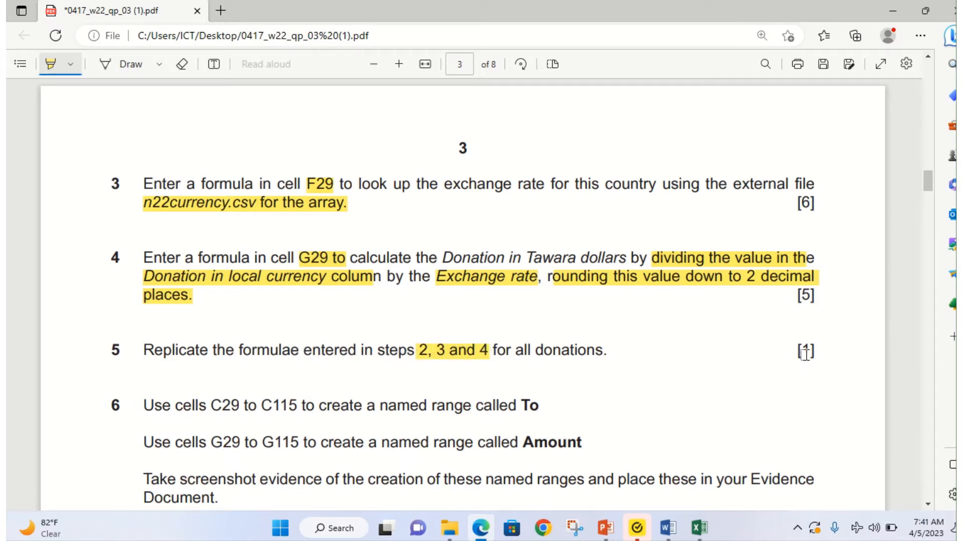
drag(797, 351, 829, 350)
click(699, 528)
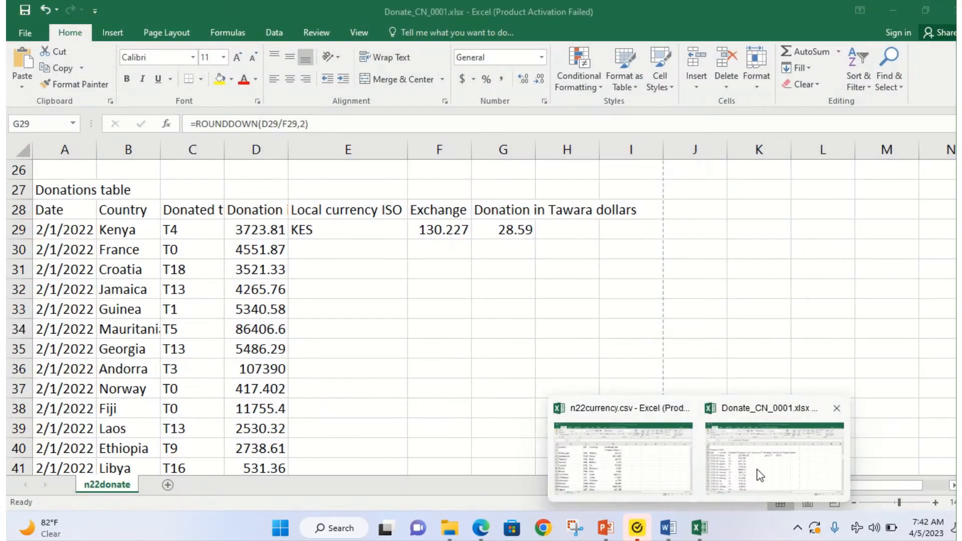
Step: In Donate_CN_0001, AutoFit column G so the Donation in Tawara dollars values fit, then return to the PDF
click(754, 468)
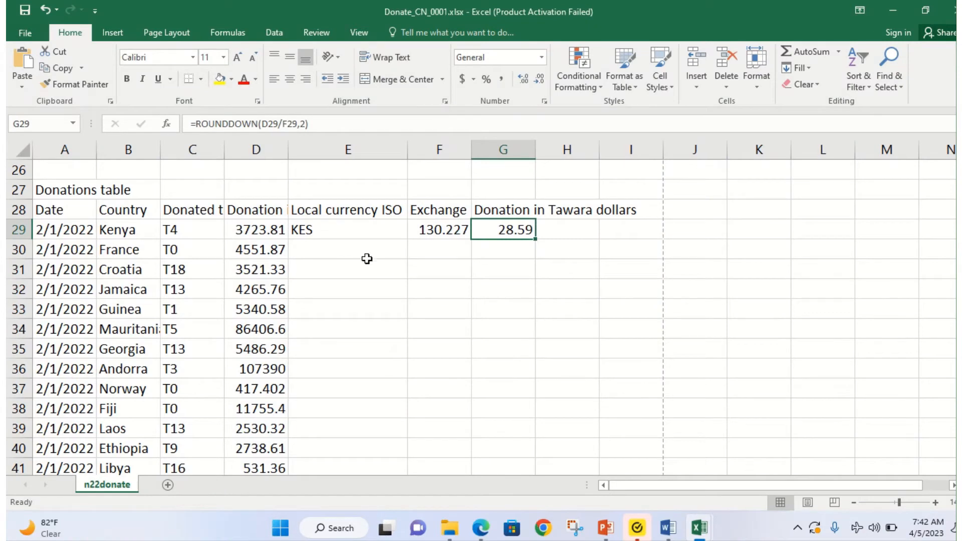
click(356, 234)
drag(375, 231, 561, 421)
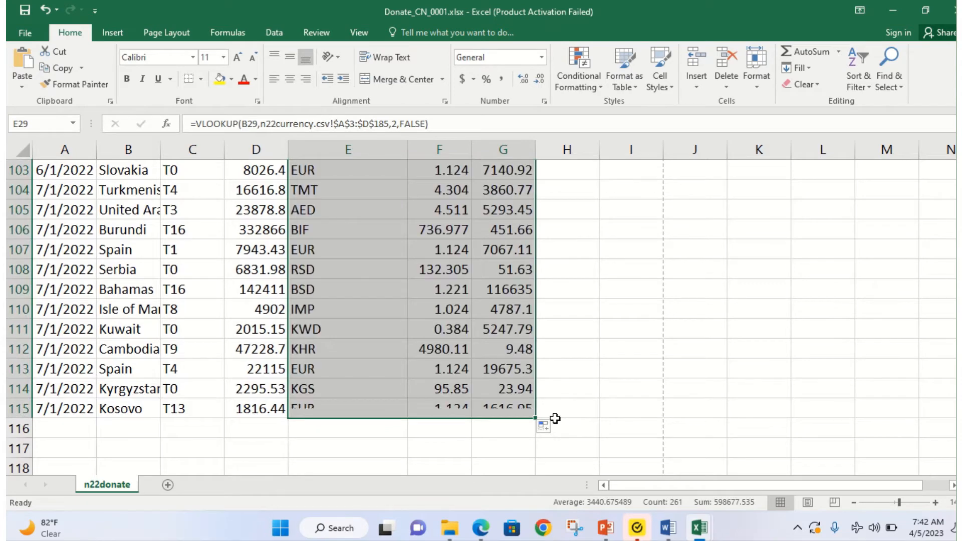
scroll(449, 360, up, 20)
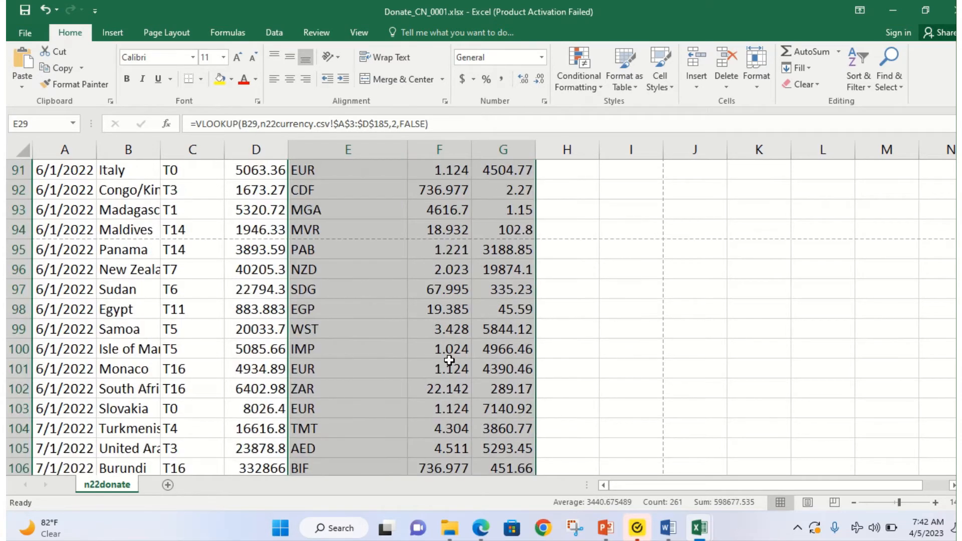
scroll(450, 357, up, 5)
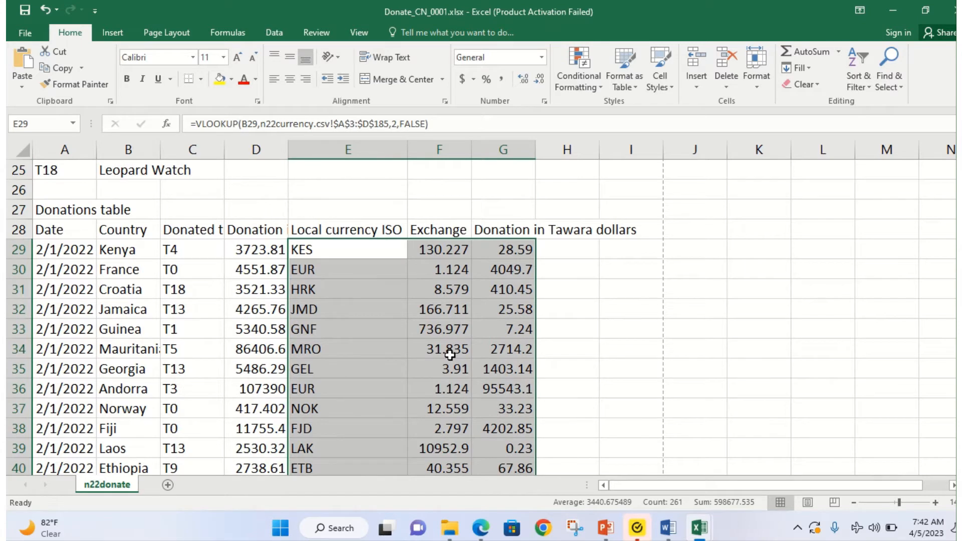
double_click(535, 144)
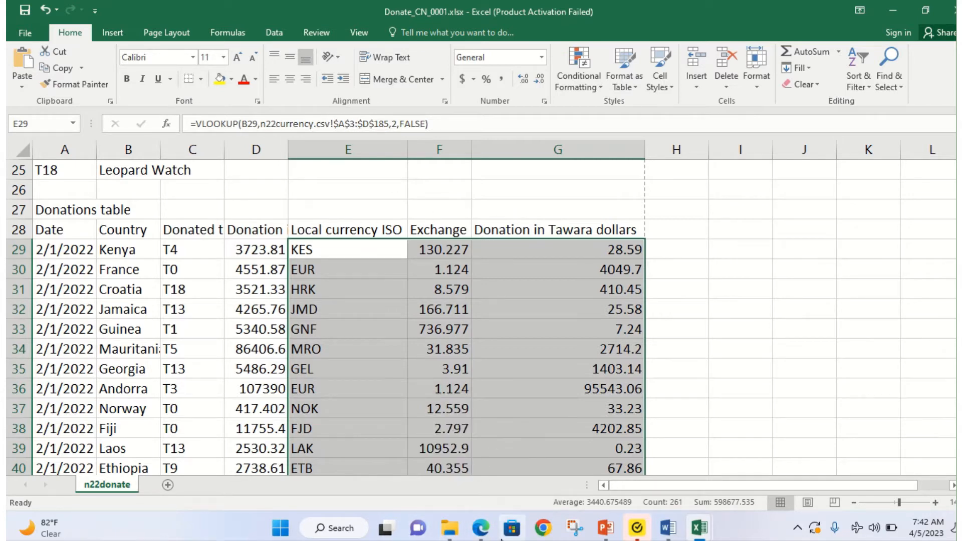
click(483, 535)
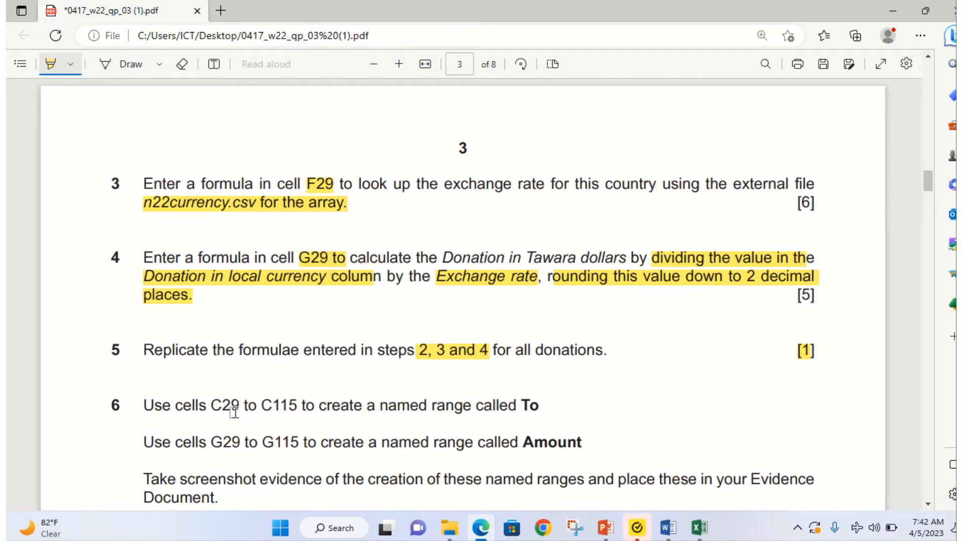
Step: Highlight "named range" in question 6 and return to the Donate_CN_0001 workbook
scroll(221, 401, down, 2)
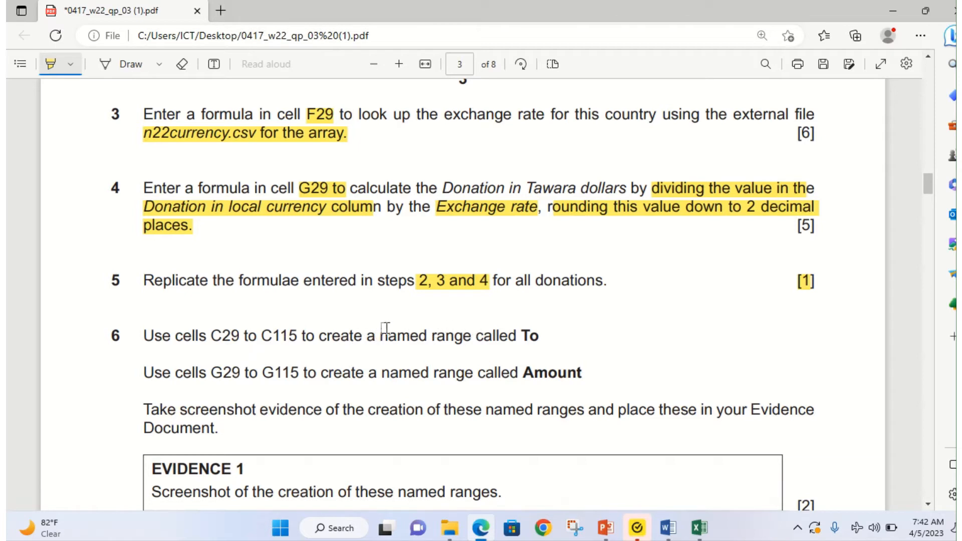
drag(380, 337, 546, 335)
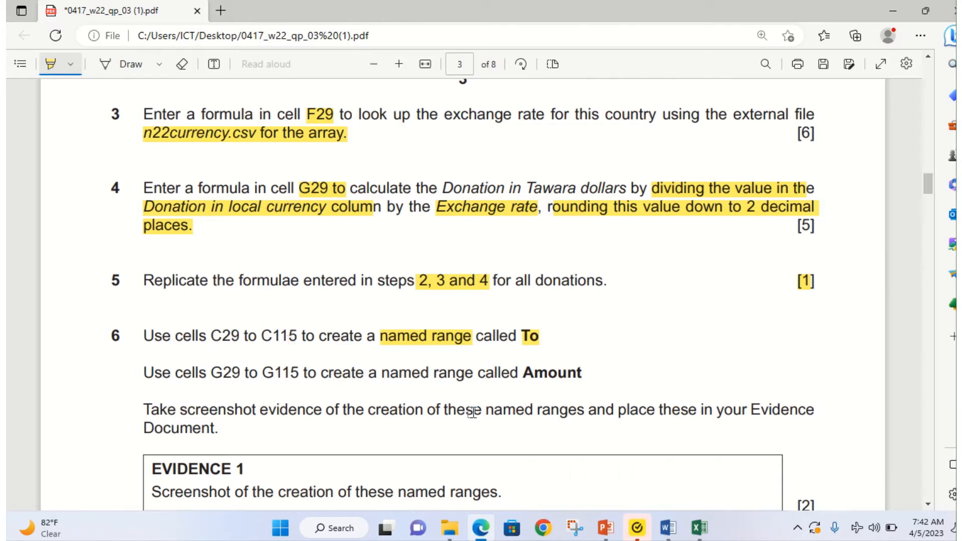
mouse_move(699, 530)
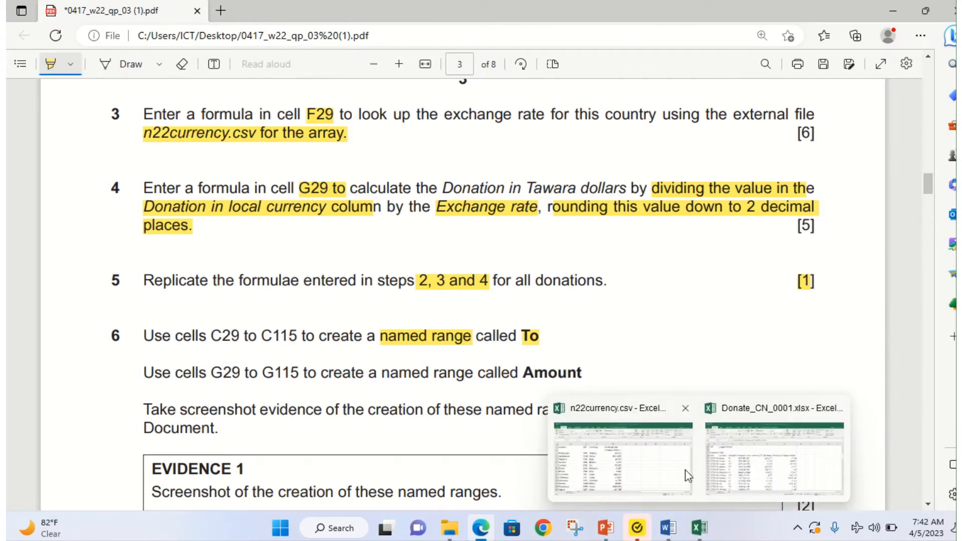
click(741, 471)
Step: Select C29:C115 on the donations sheet and show the Formulas tab's name tools
scroll(101, 287, up, 8)
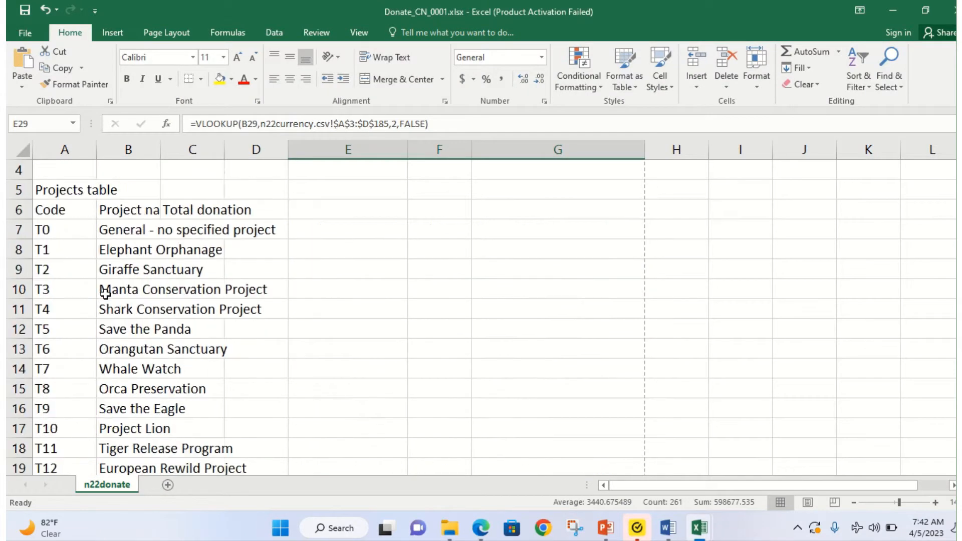
scroll(102, 289, down, 4)
scroll(106, 291, down, 4)
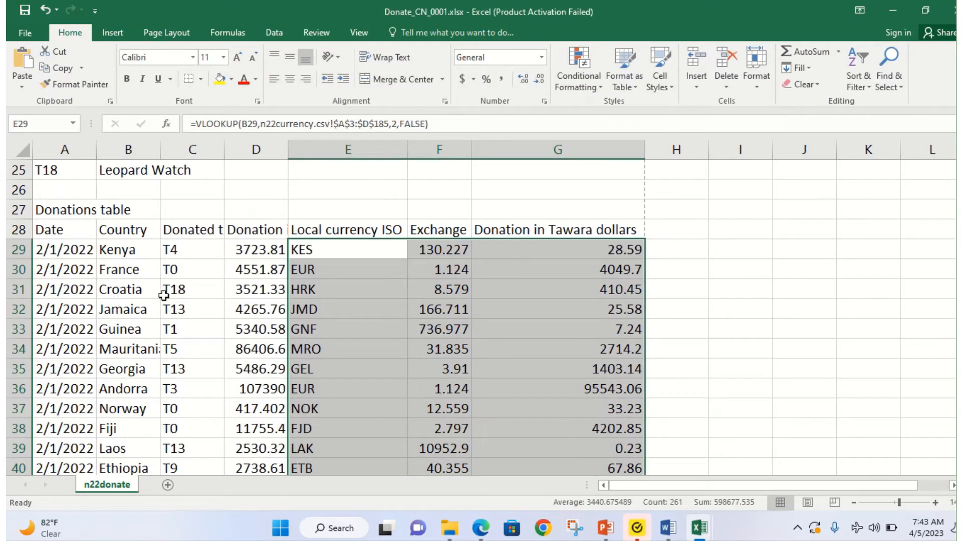
click(184, 251)
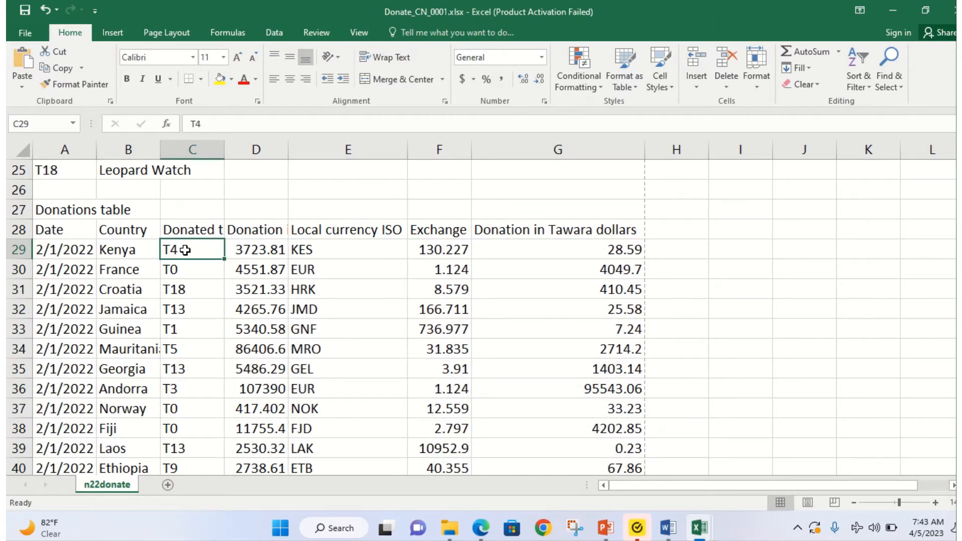
key(ctrl+shift+Down)
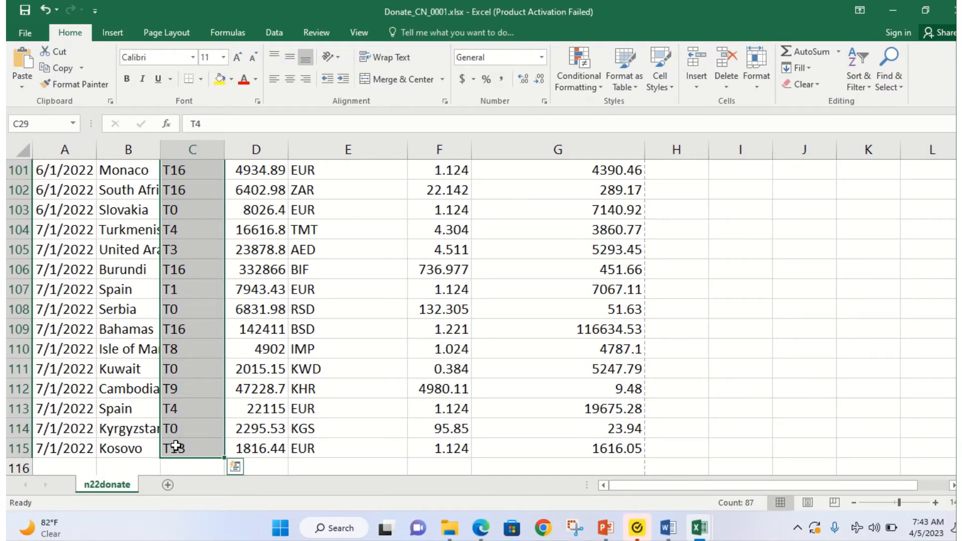
click(273, 33)
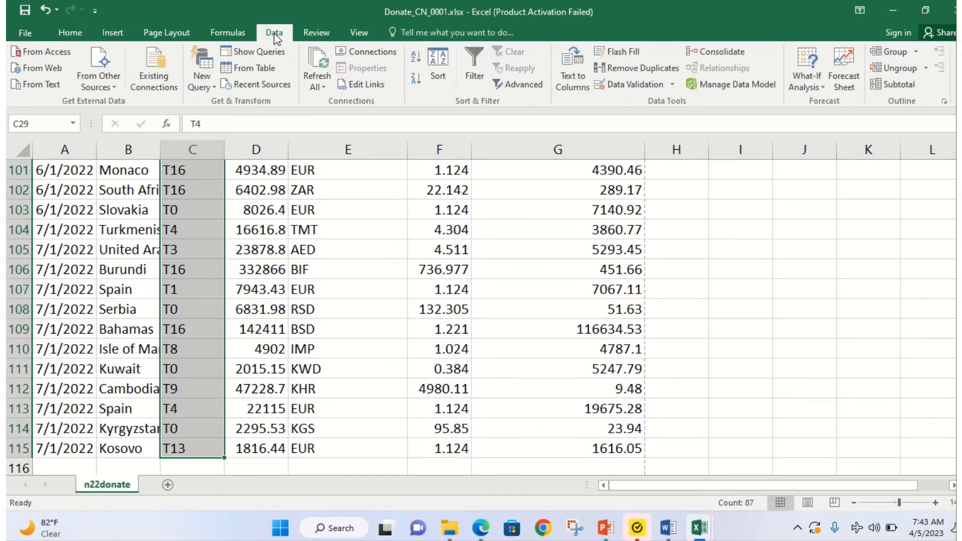
click(224, 34)
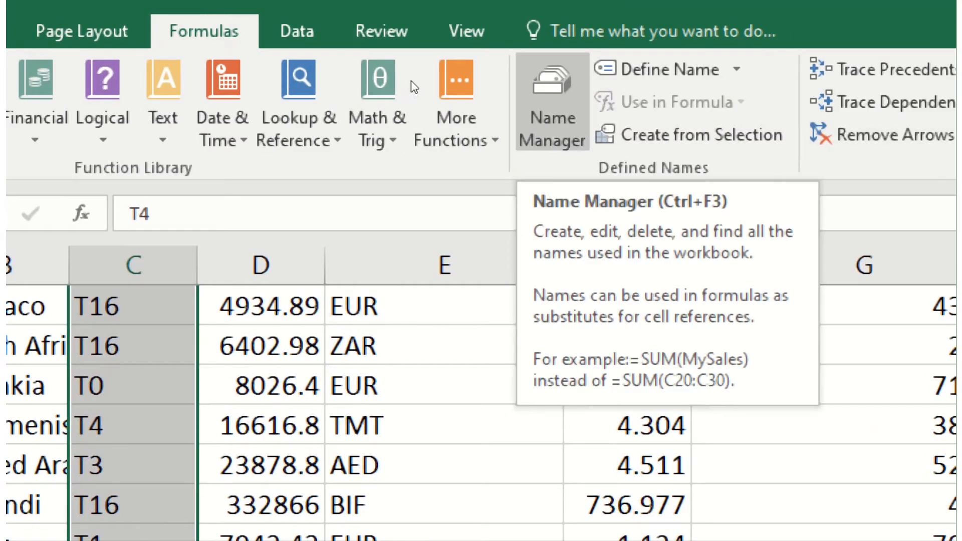
Step: Define the name 'To' for C29:C115, then switch back to the question paper PDF
click(736, 69)
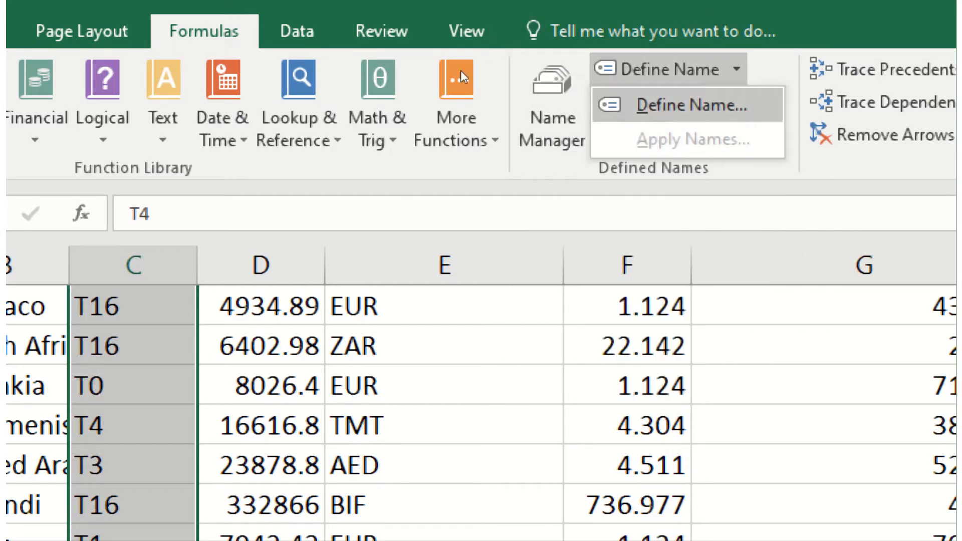
click(691, 105)
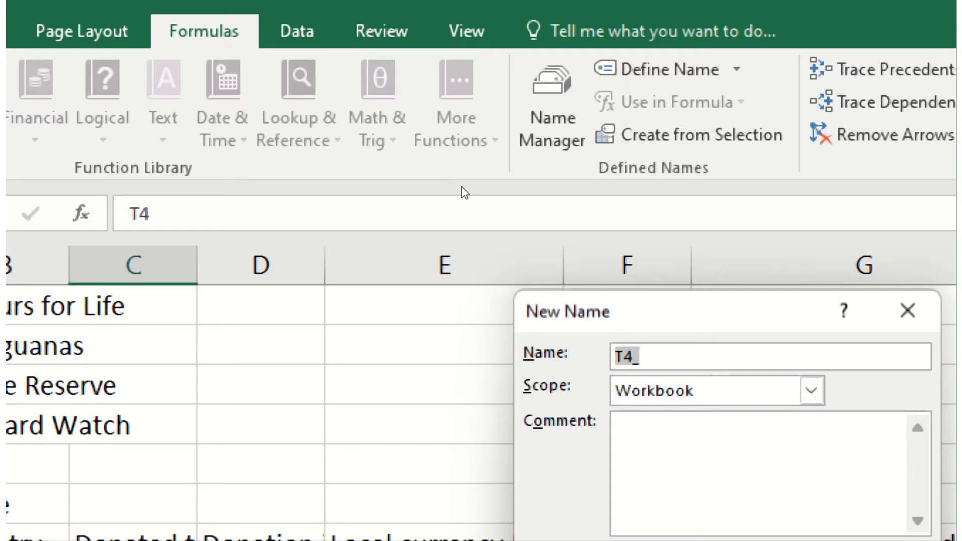
text(To)
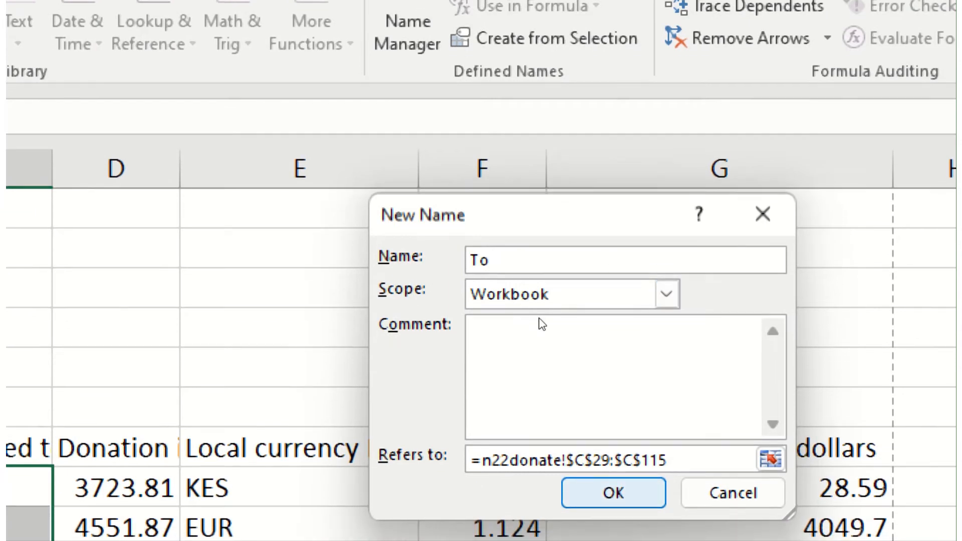
key(Return)
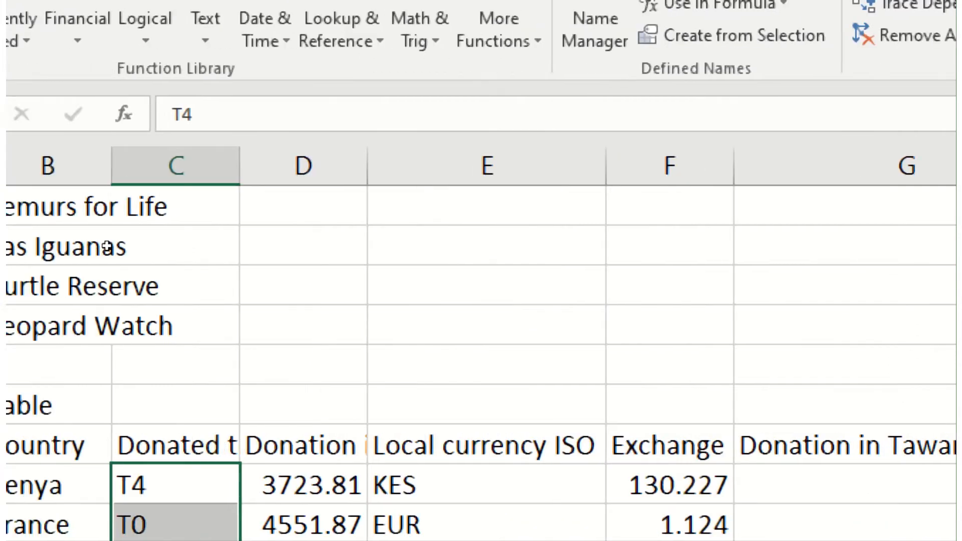
scroll(193, 239, down, 2)
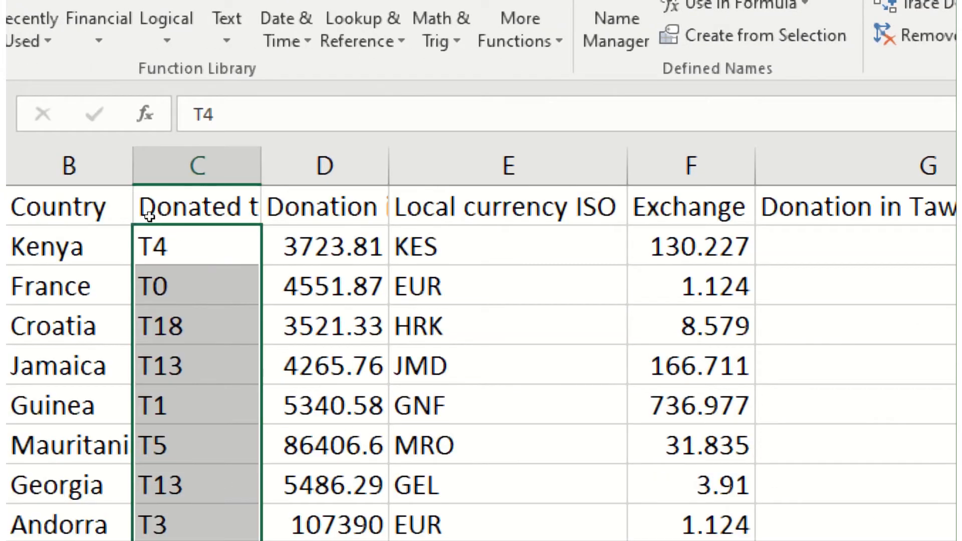
scroll(179, 250, down, 20)
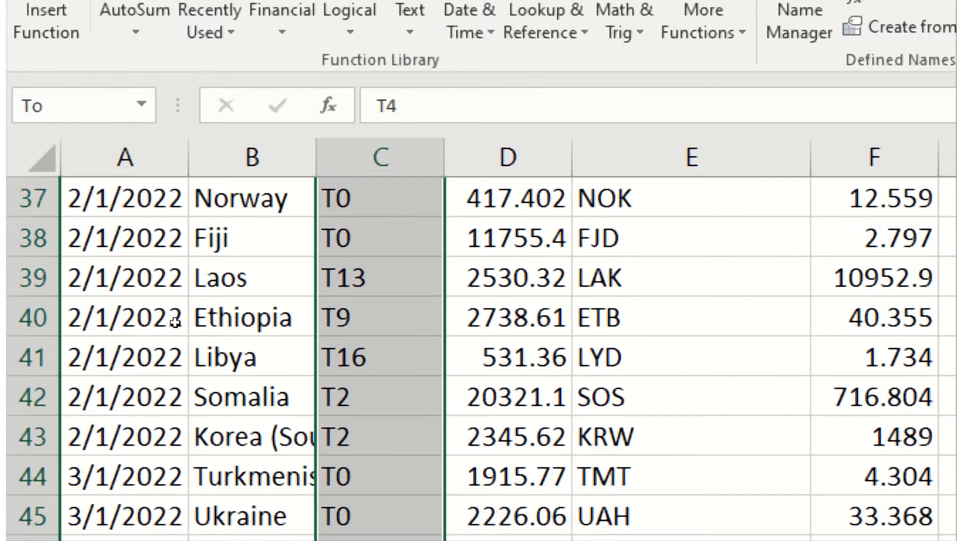
scroll(174, 322, down, 10)
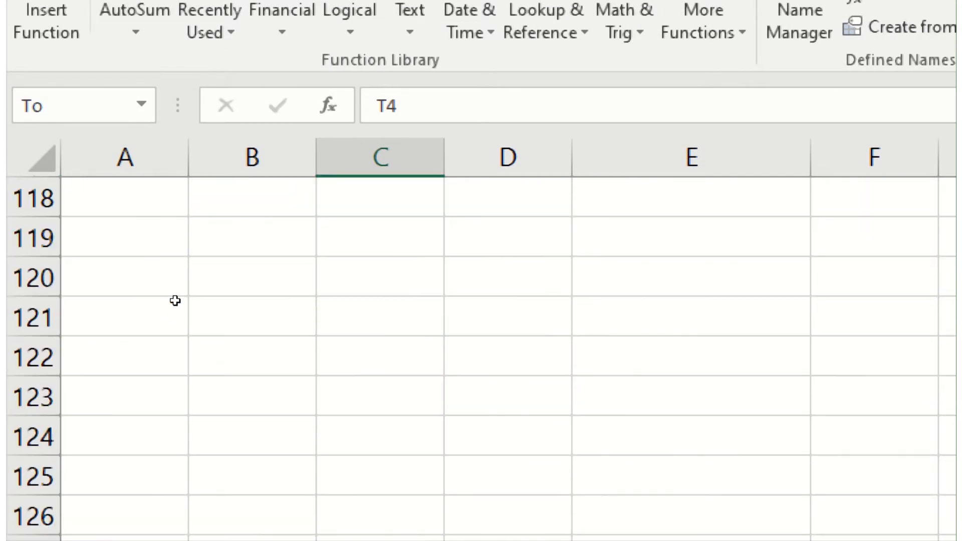
scroll(174, 299, up, 2)
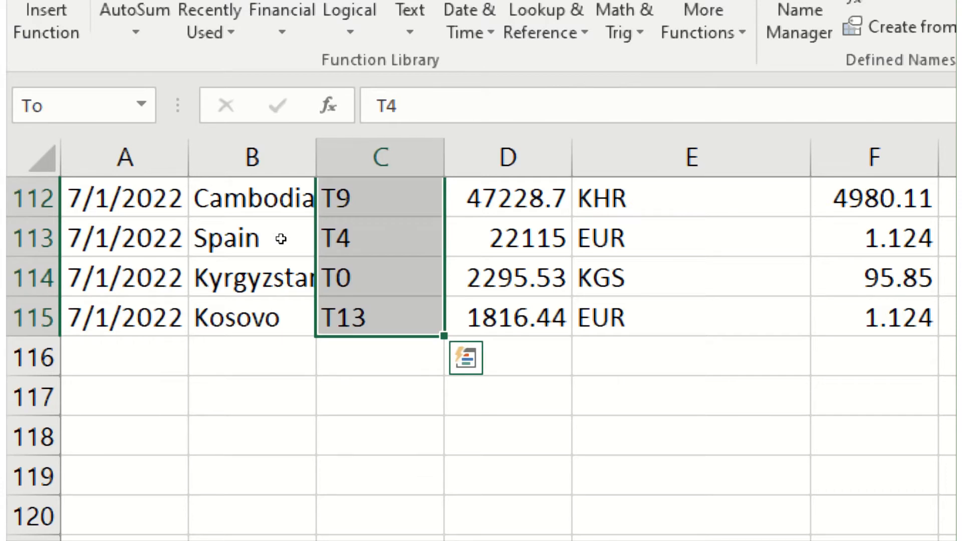
key(super)
key(Escape)
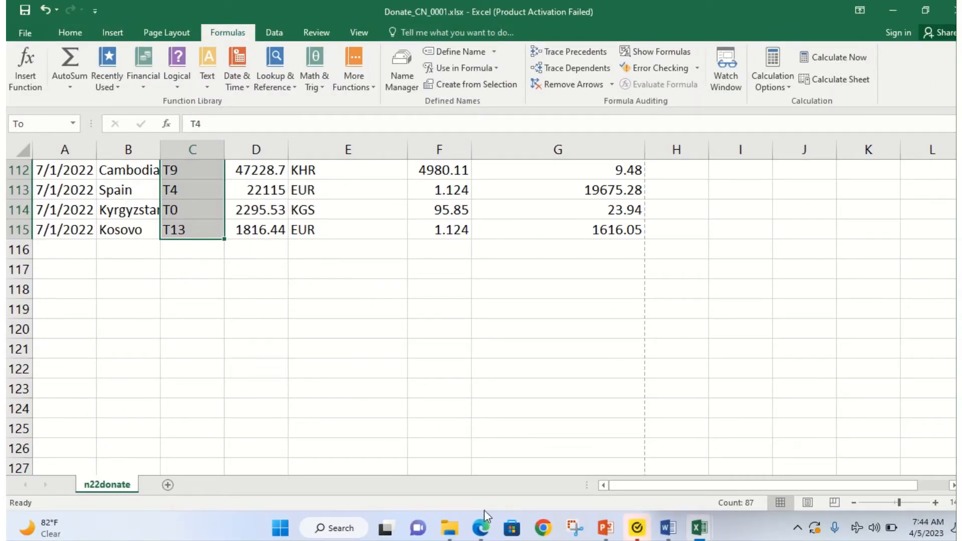
click(480, 527)
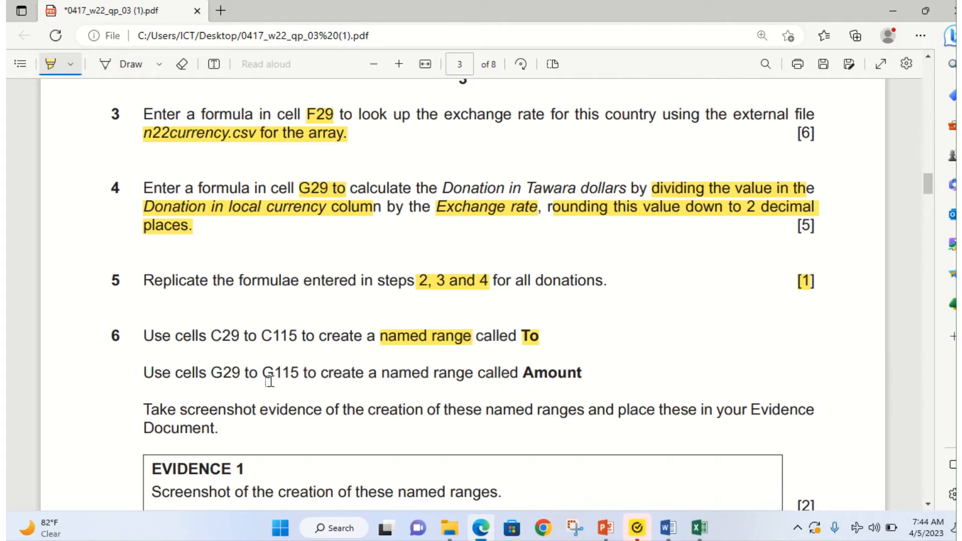
Step: Highlight "G29 to G115", "Amount" and "C29 to C115" in question 6 of the PDF
drag(207, 373, 295, 371)
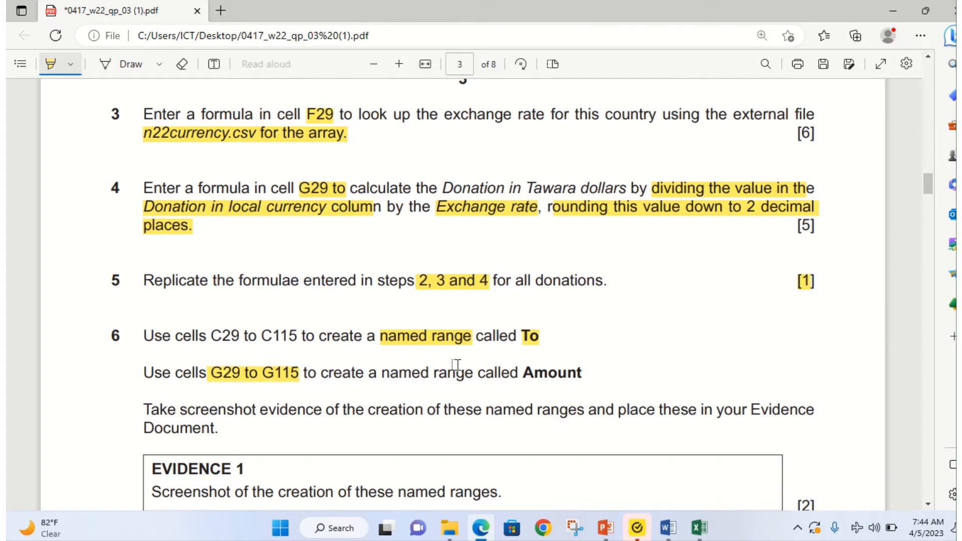
drag(524, 373, 590, 378)
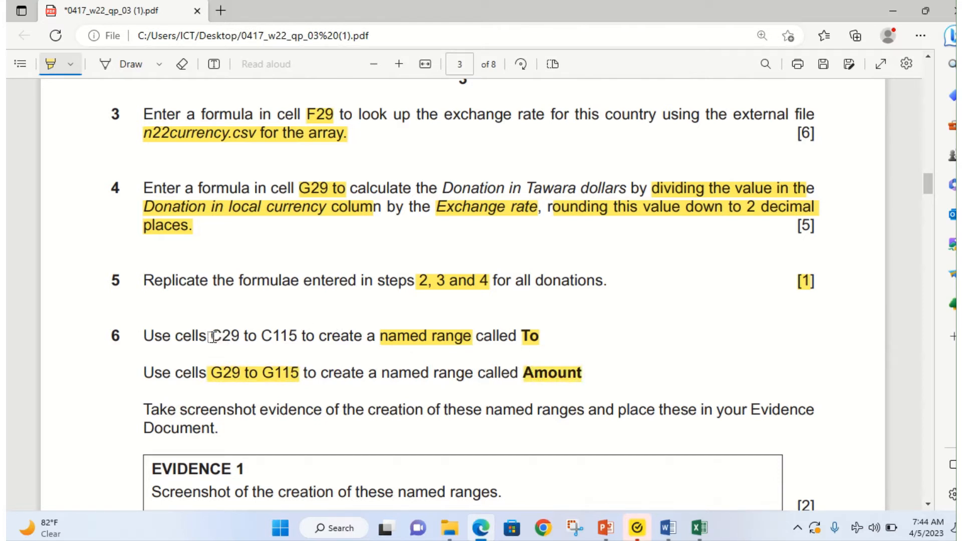
drag(211, 337, 300, 336)
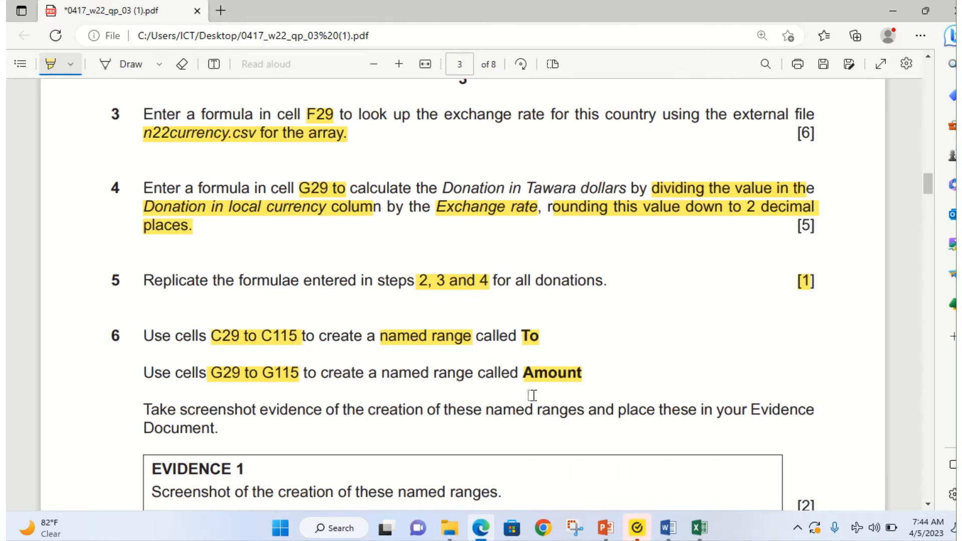
click(700, 533)
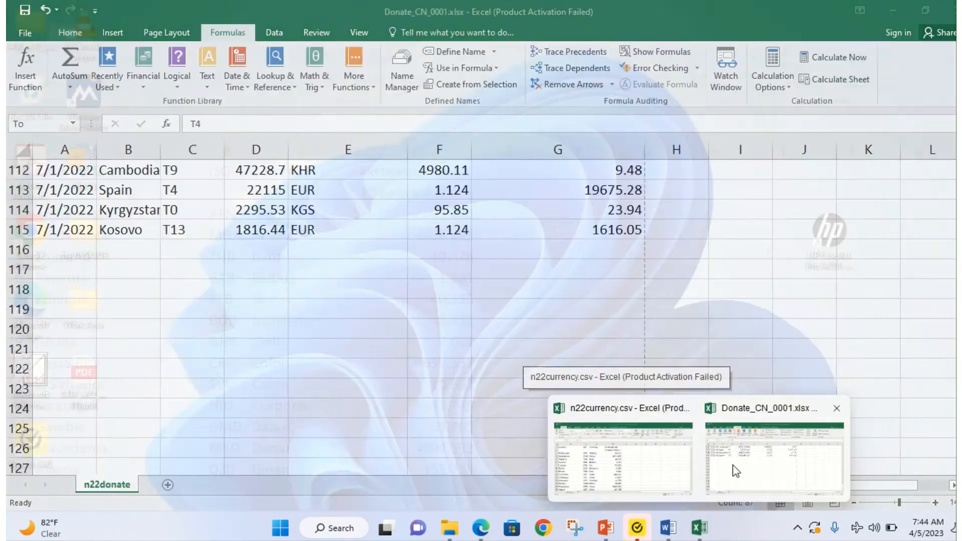
Step: Back in Donate_CN_0001, select the Tawara dollar cells G29:G115
click(735, 470)
scroll(576, 185, up, 15)
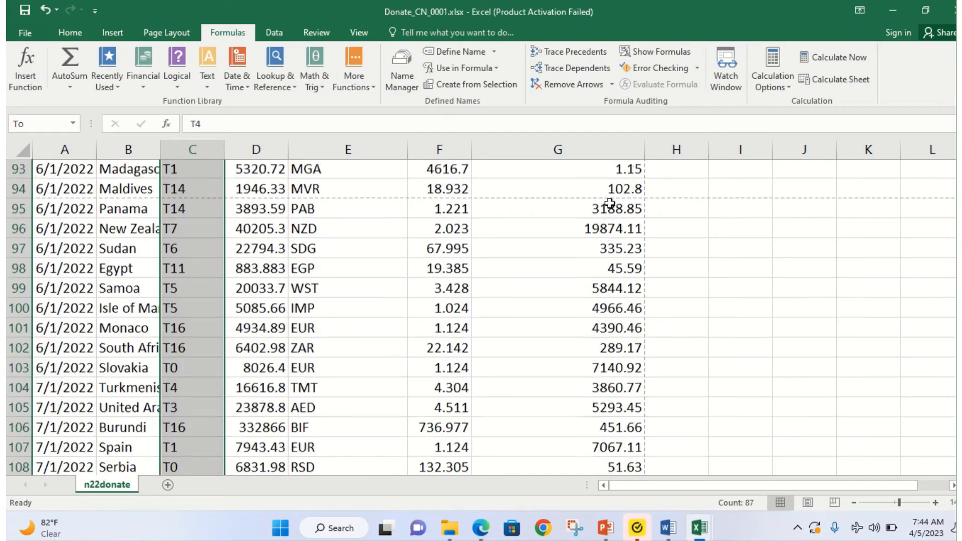
scroll(602, 185, up, 20)
scroll(571, 339, down, 6)
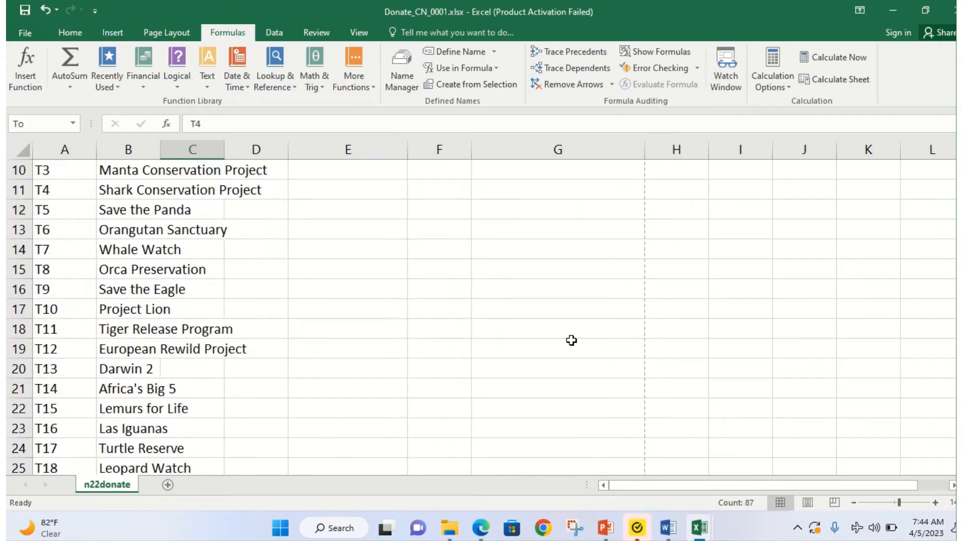
click(571, 309)
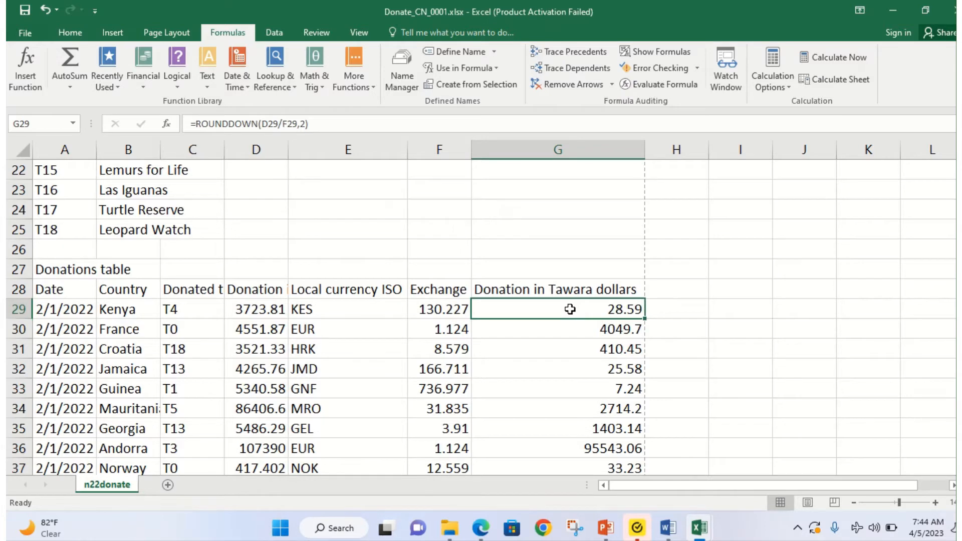
key(ctrl+shift+Down)
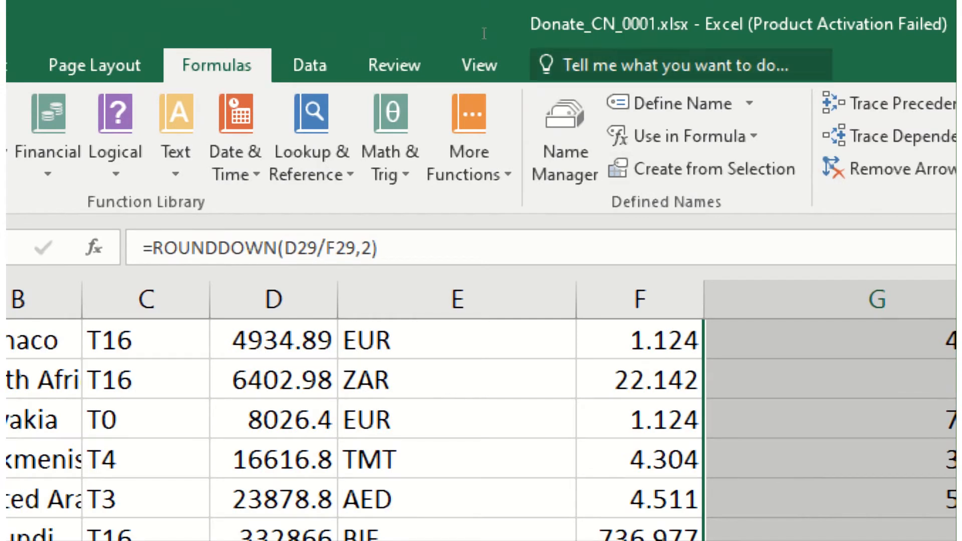
Step: Define the name 'Amount' for G29:G115, deselect it, and bring the exam PDF forward
click(672, 104)
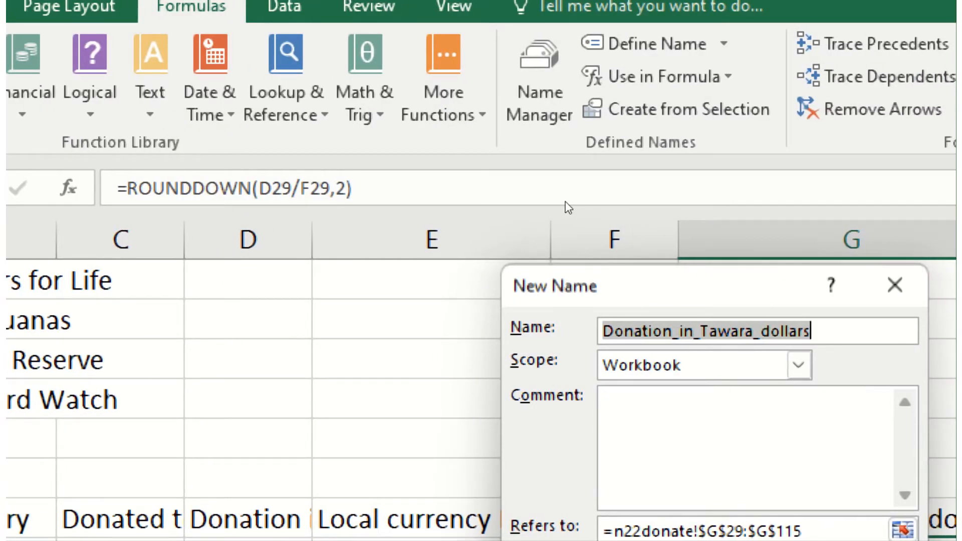
text(Amount)
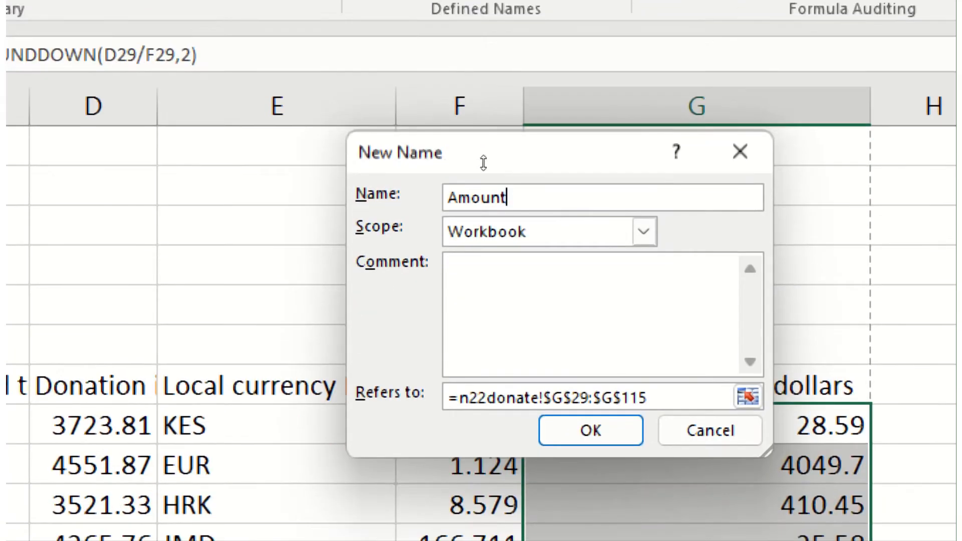
key(Return)
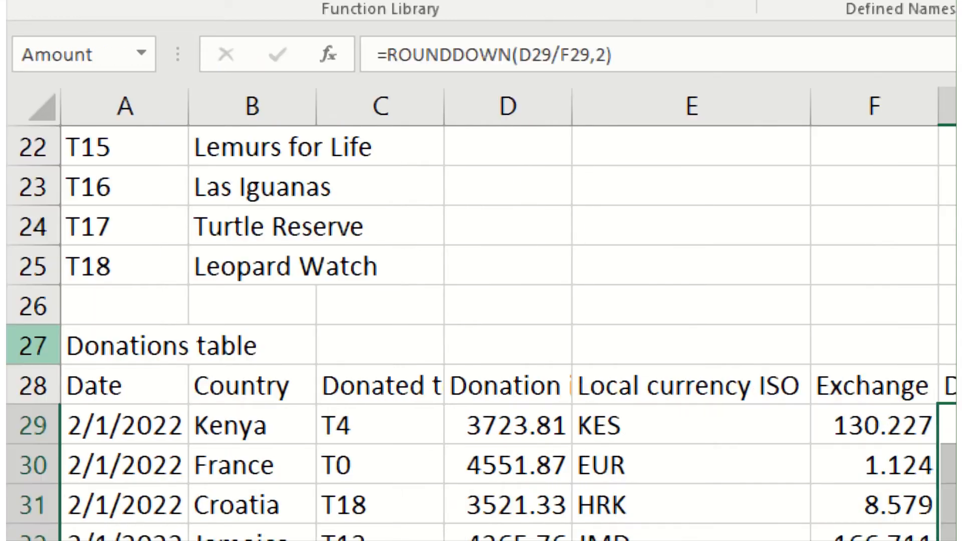
click(379, 425)
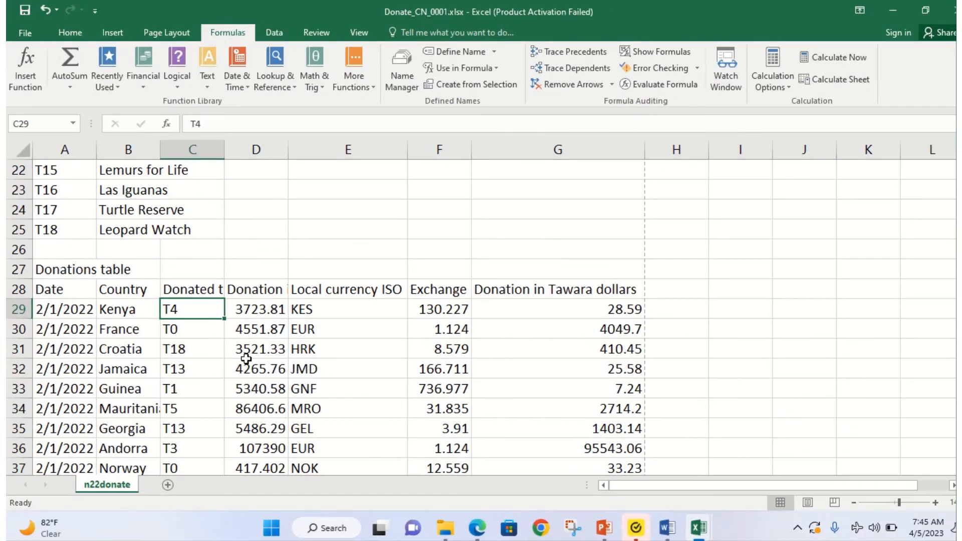
mouse_move(481, 532)
click(450, 434)
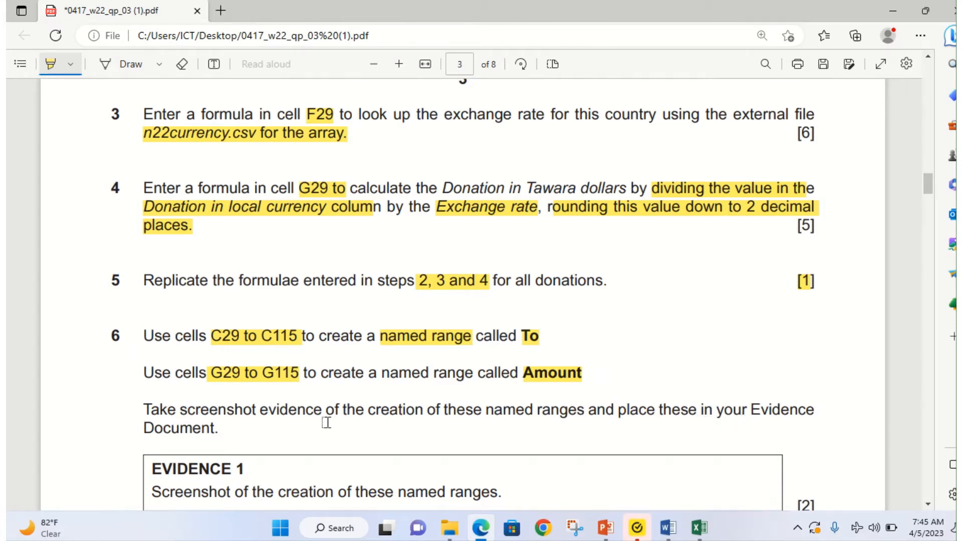
Step: Scroll the PDF to question 6, then switch back to the Donate_CN_0001 workbook
scroll(326, 422, down, 1)
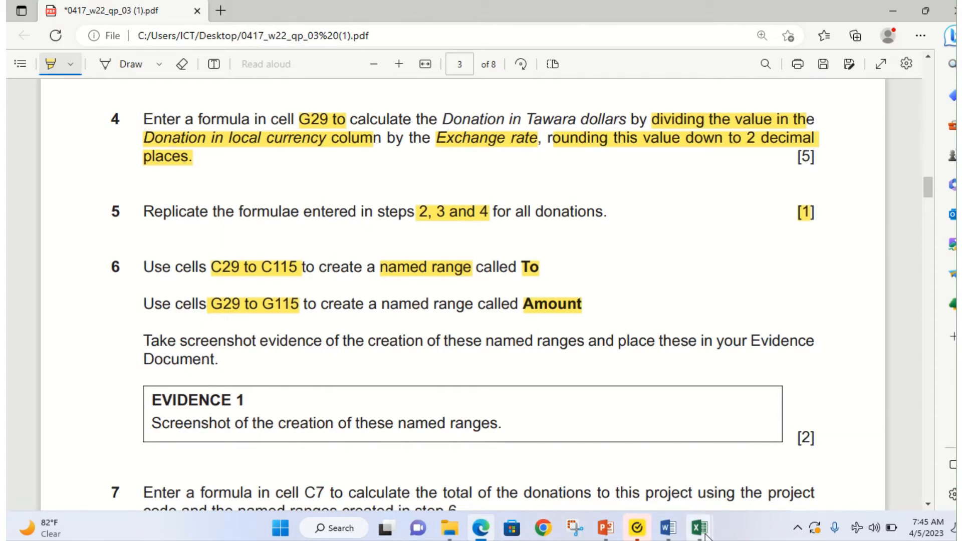
mouse_move(704, 535)
click(748, 466)
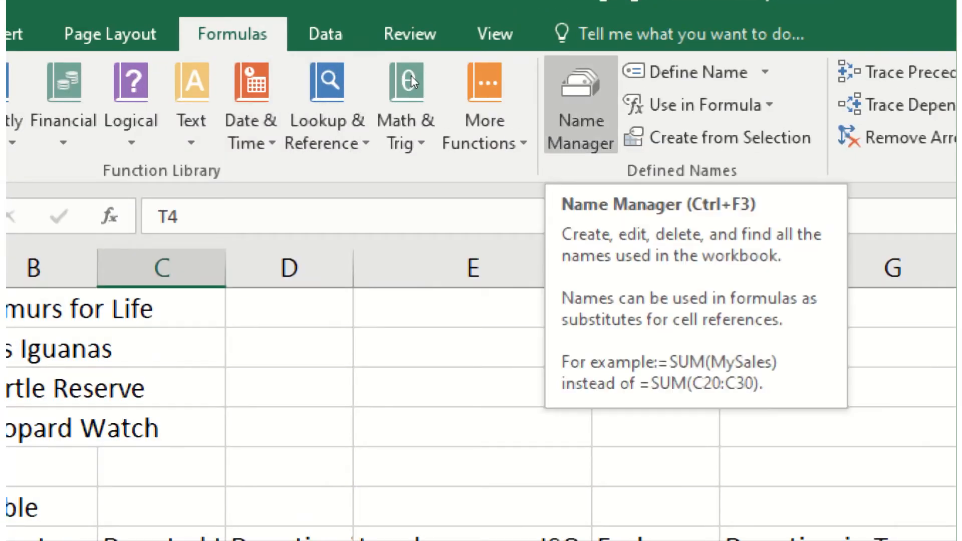
Step: Open the Amount name's definition (n22donate!$G$29:$G$115) in Name Manager and snip it
key(ctrl+F3)
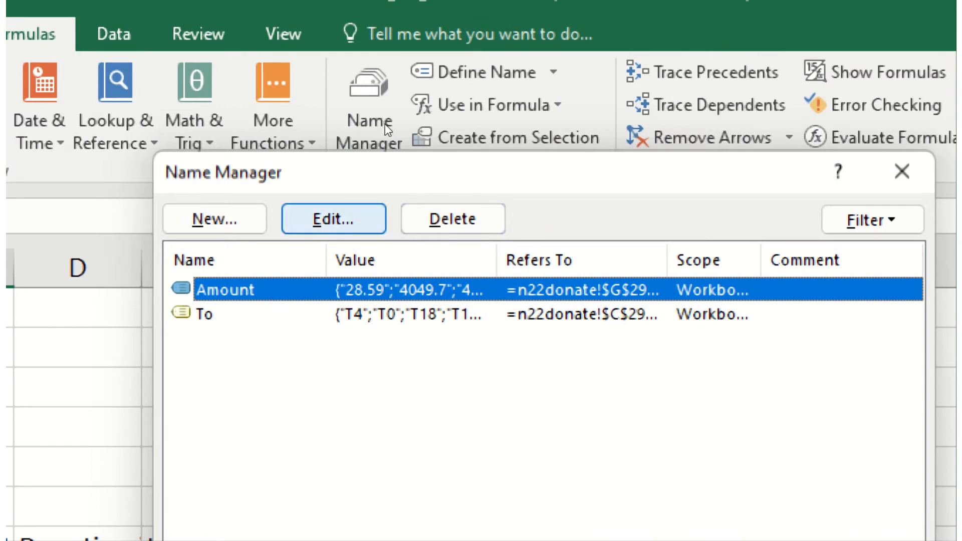
key(Return)
drag(460, 167, 349, 100)
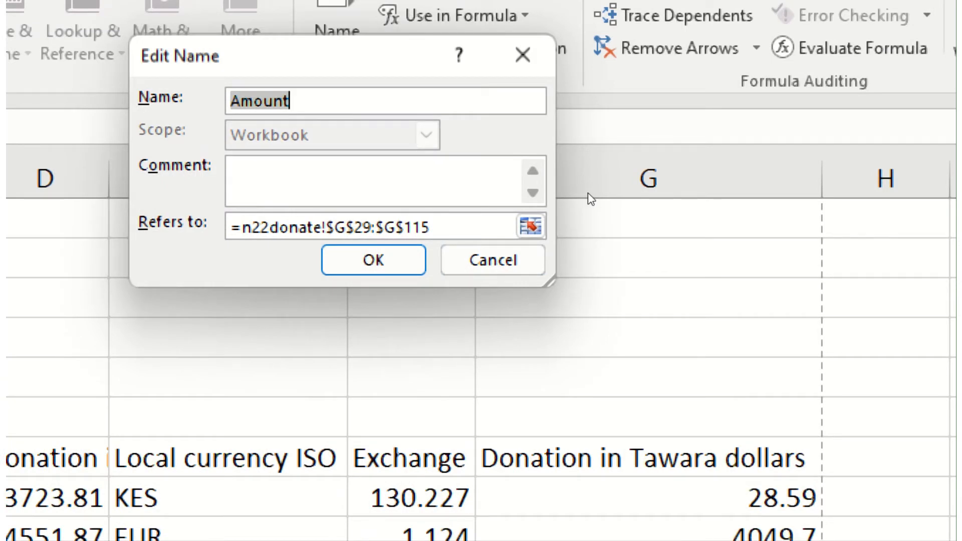
key(super+shift+s)
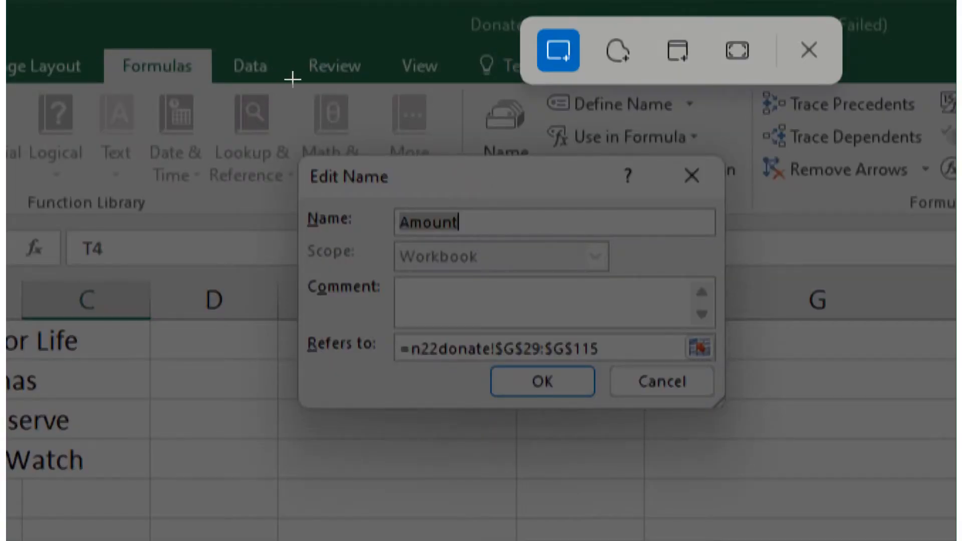
drag(295, 78, 513, 206)
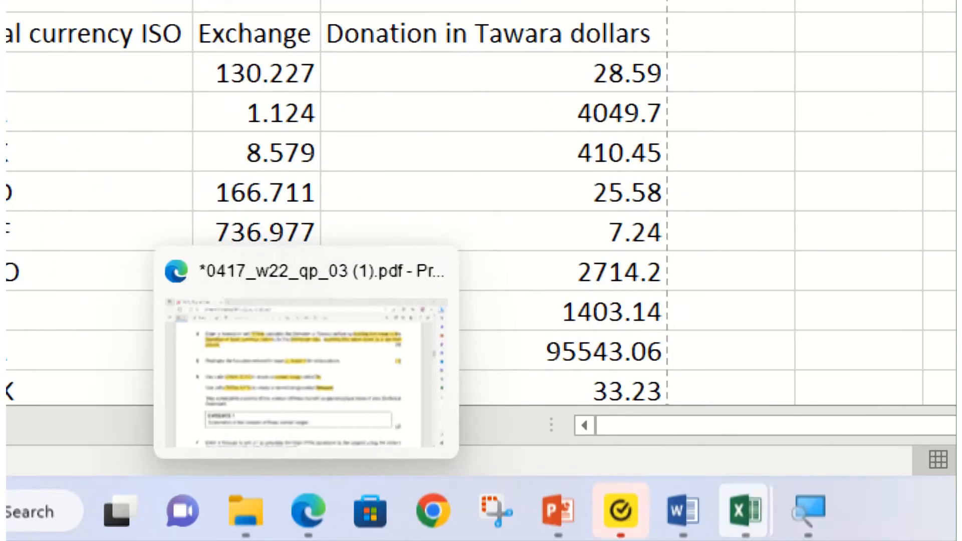
Step: In the Word evidence document, type 'Evidence 1' and paste the Amount screenshot beneath it
click(664, 481)
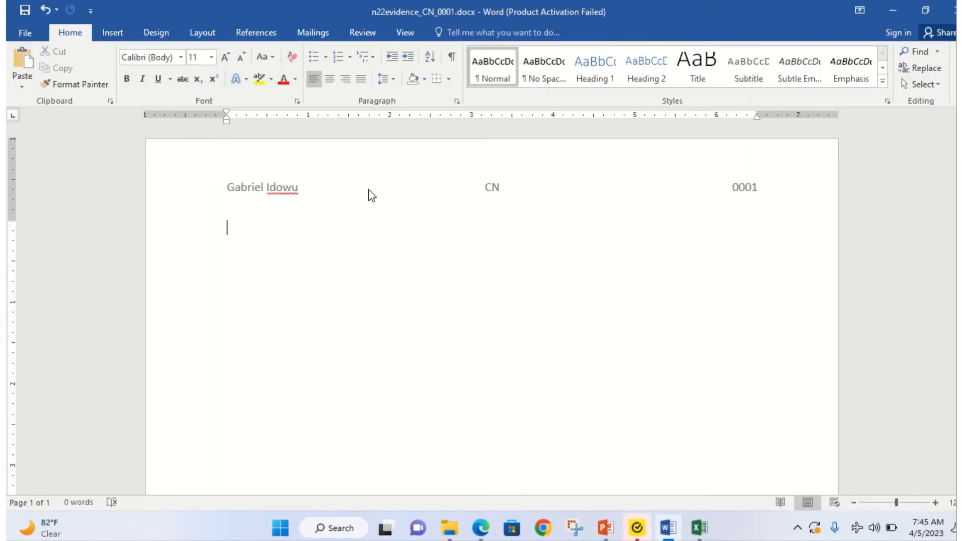
text(Evidence 1)
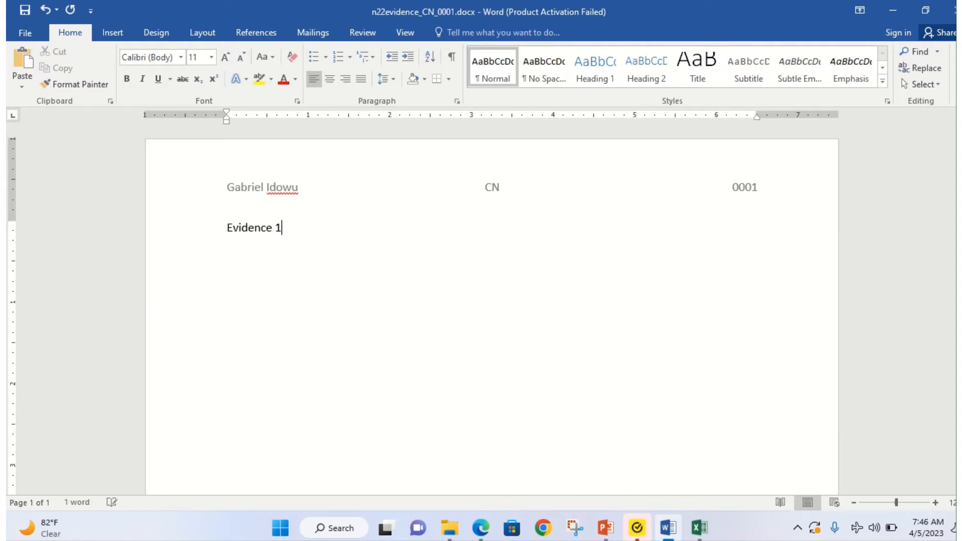
key(ctrl+Return)
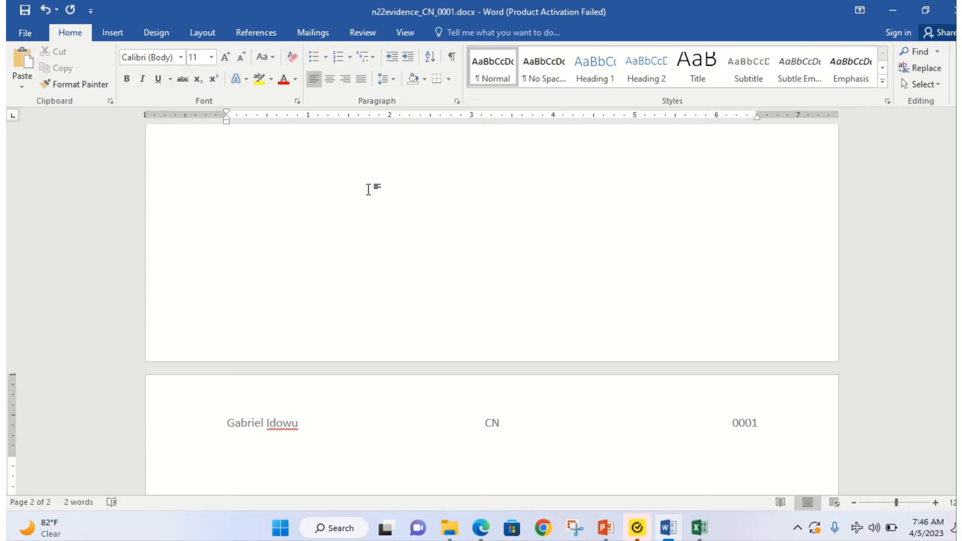
key(ctrl+z)
key(ctrl+v)
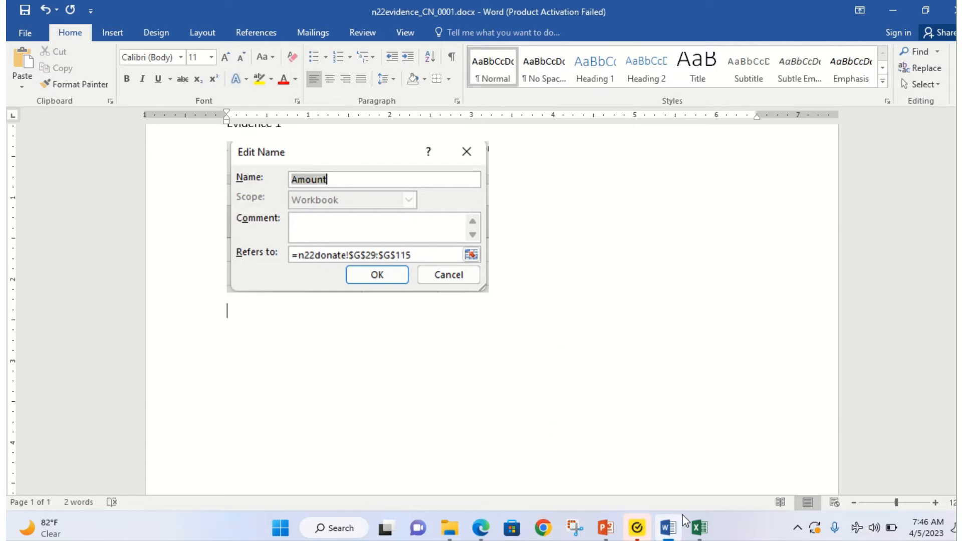
Step: Close the Amount definition, open the To name's definition (n22donate!$C$29:$C$115) and snip it
mouse_move(699, 526)
click(732, 474)
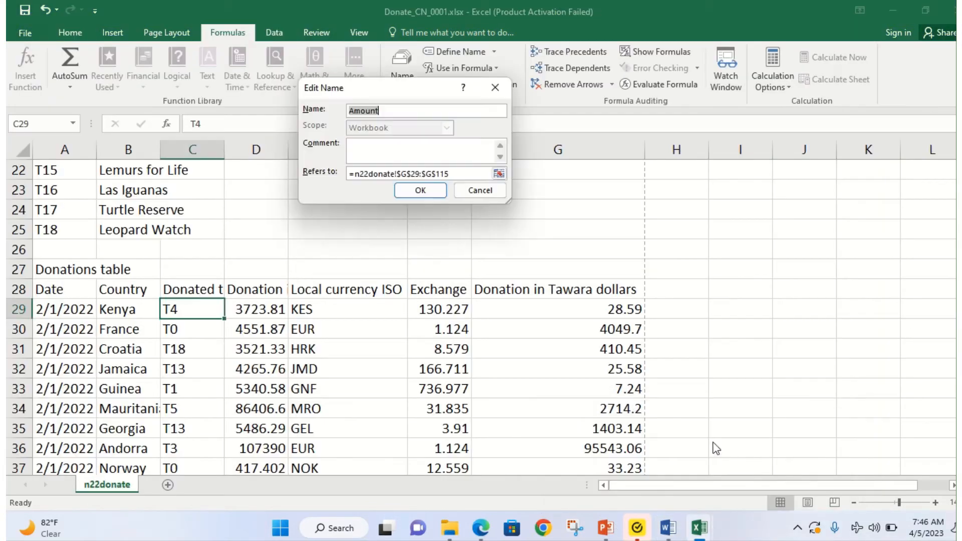
click(436, 191)
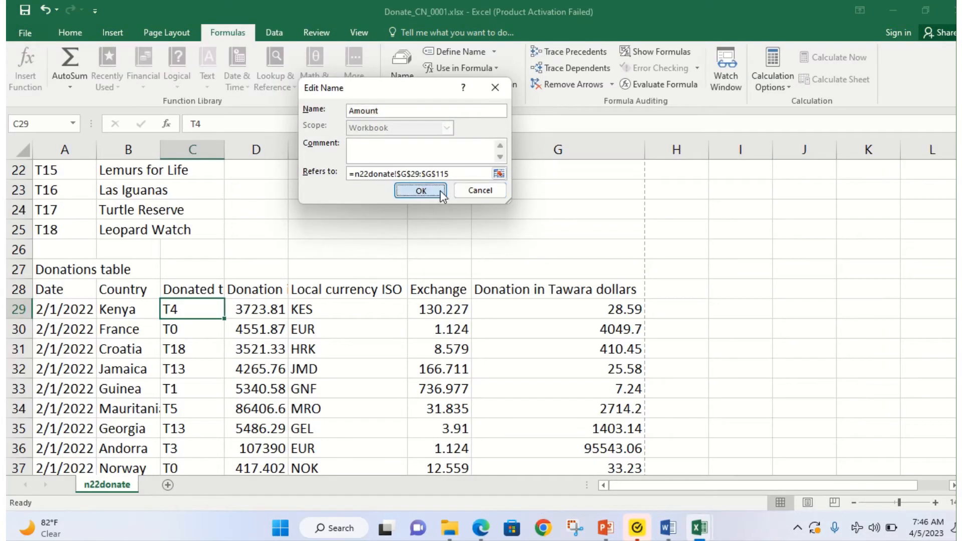
click(293, 83)
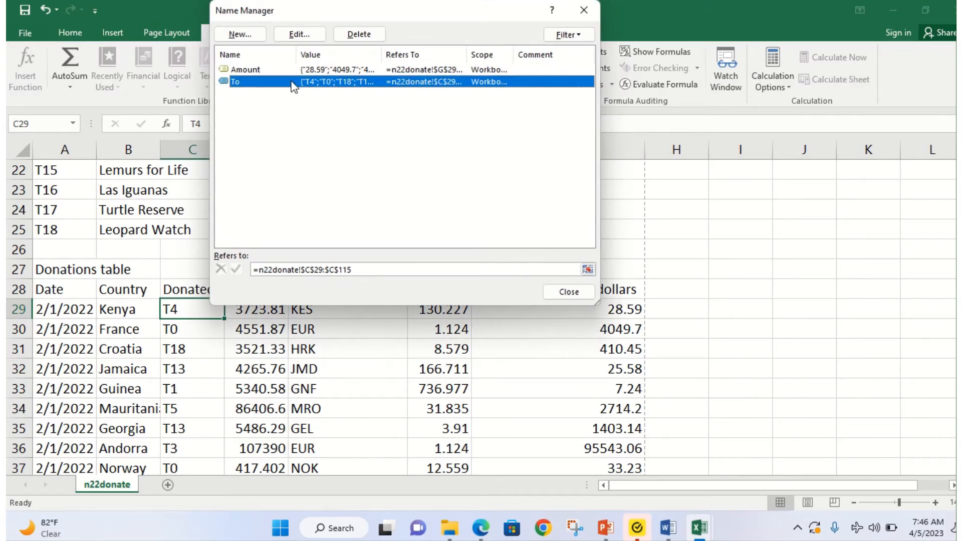
click(300, 35)
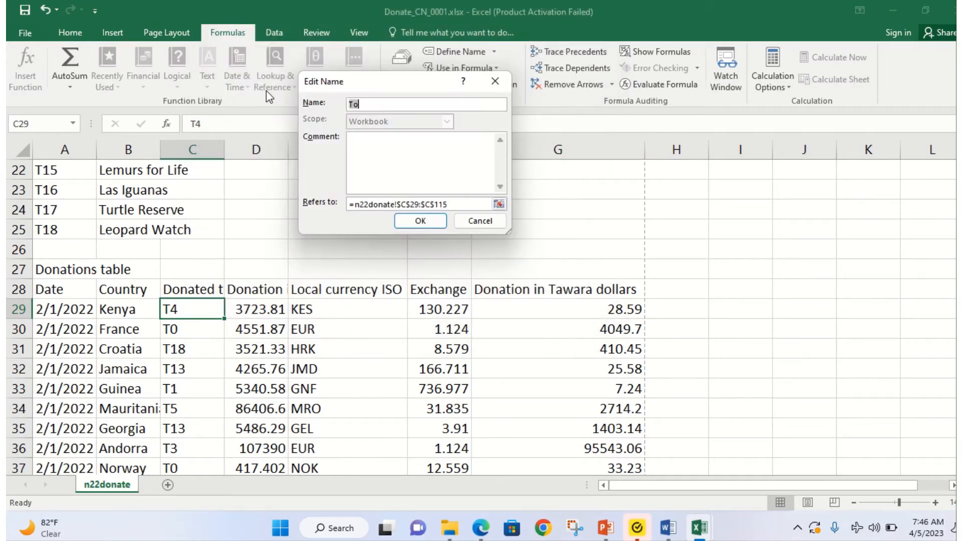
key(super+shift+s)
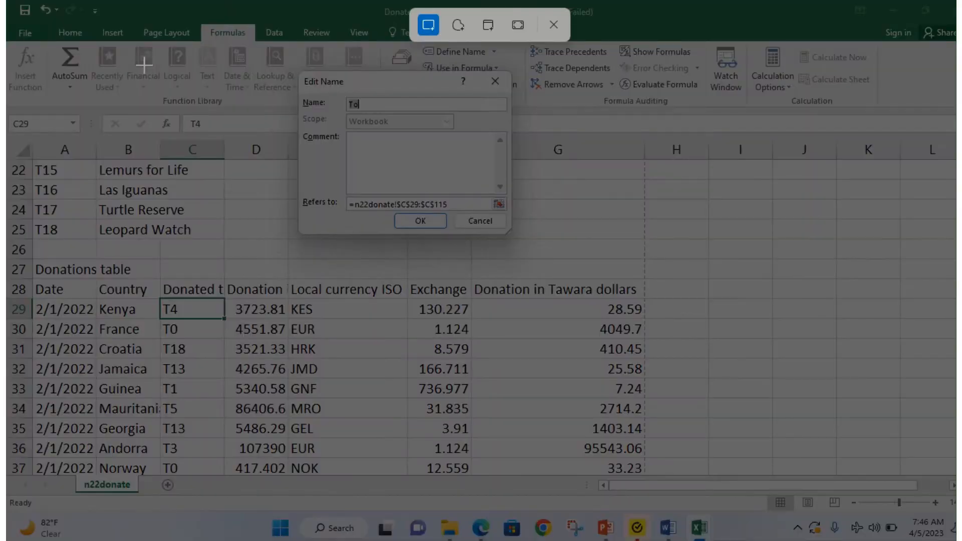
drag(294, 70, 521, 241)
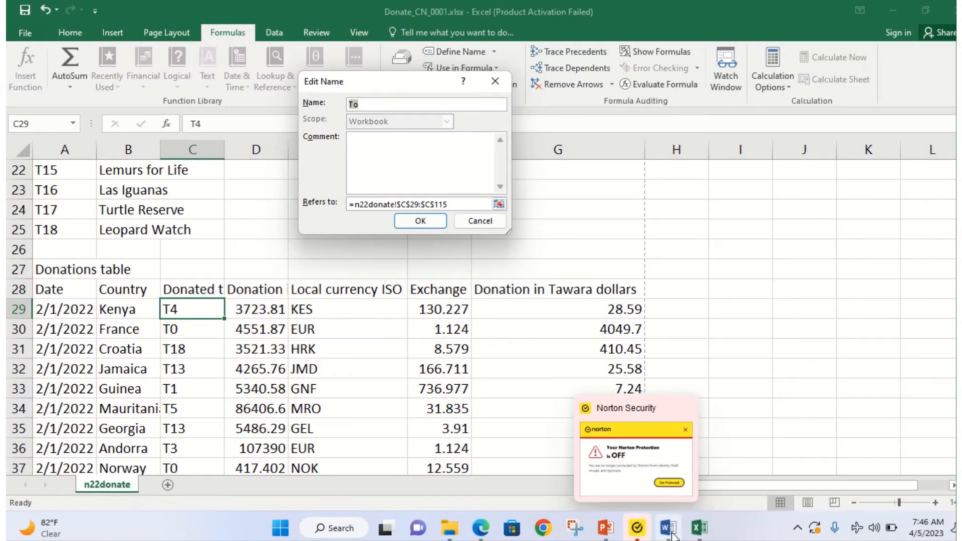
click(669, 530)
Step: Paste the To screenshot below the Amount one and enlarge both pictures
key(ctrl+v)
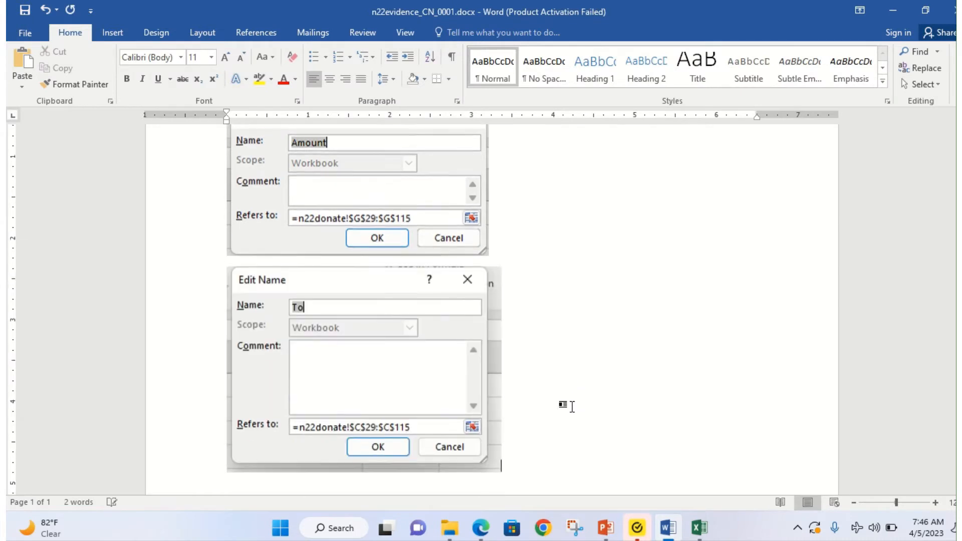
click(367, 161)
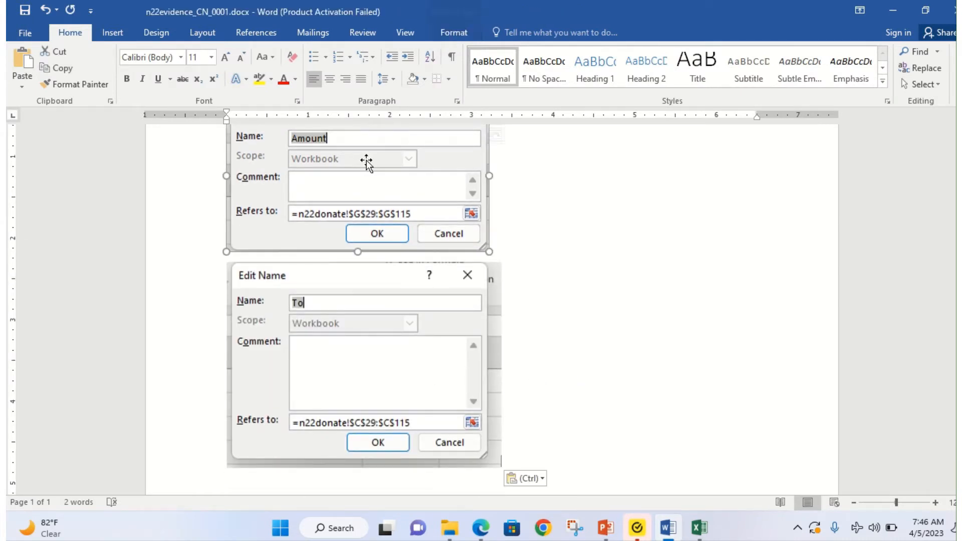
drag(488, 251, 569, 304)
click(465, 399)
scroll(466, 440, down, 2)
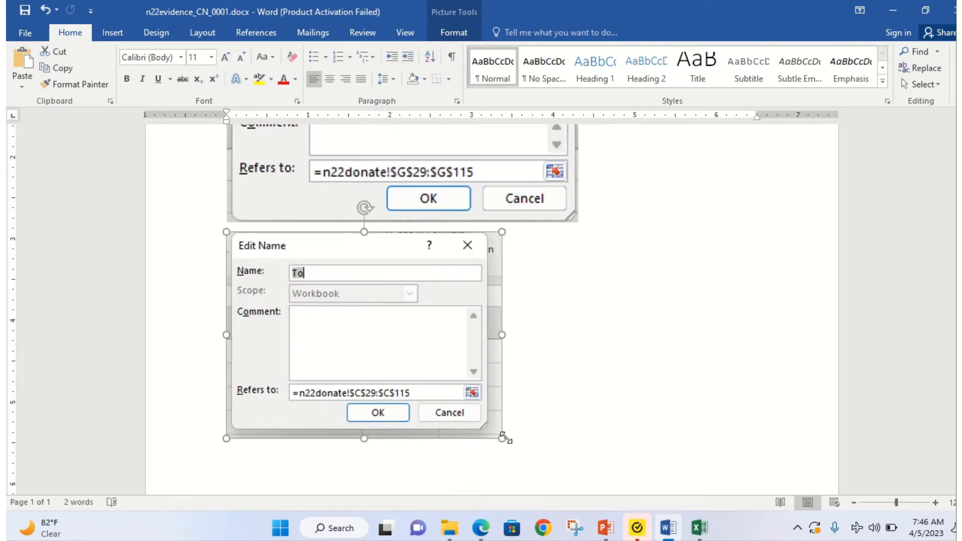
drag(501, 438, 573, 449)
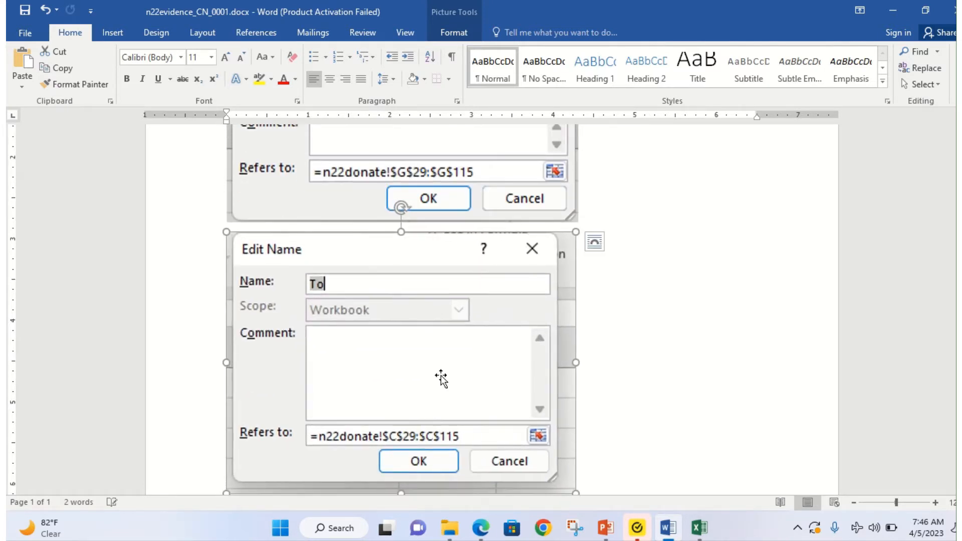
scroll(396, 361, up, 4)
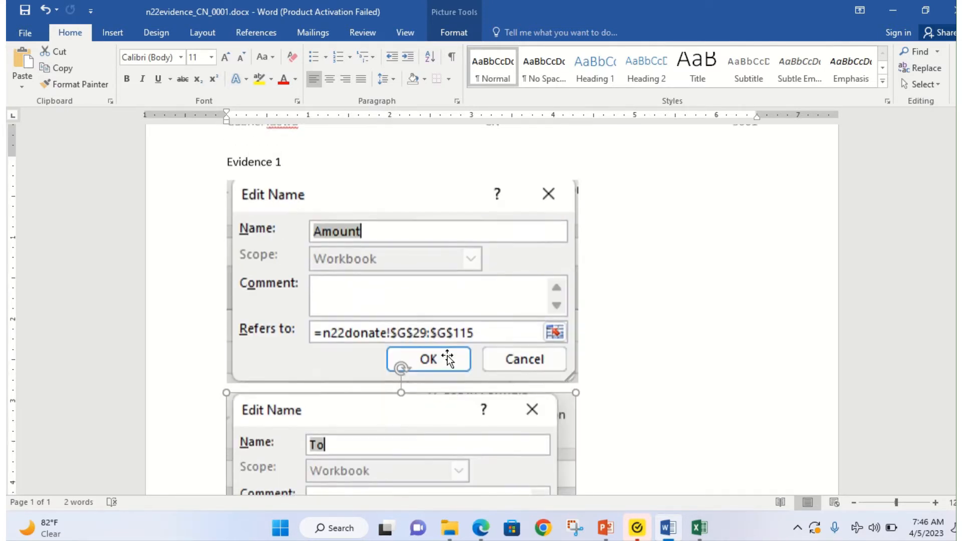
Step: Make the 'Evidence 1' heading bold at 18 pt
triple_click(253, 163)
click(257, 137)
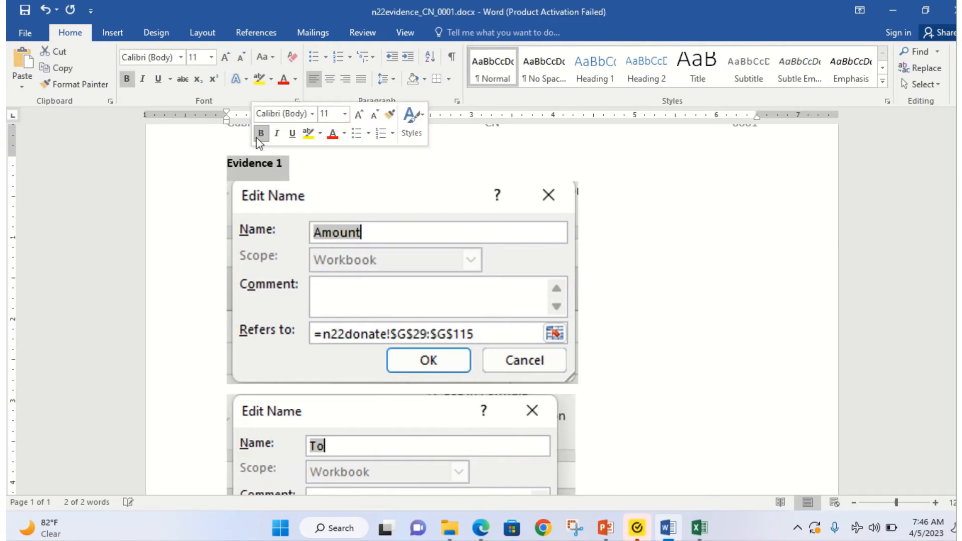
key(ctrl+shift+period)
key(ctrl+shift+period)
key(ctrl+shift+period)
key(ctrl+shift+period)
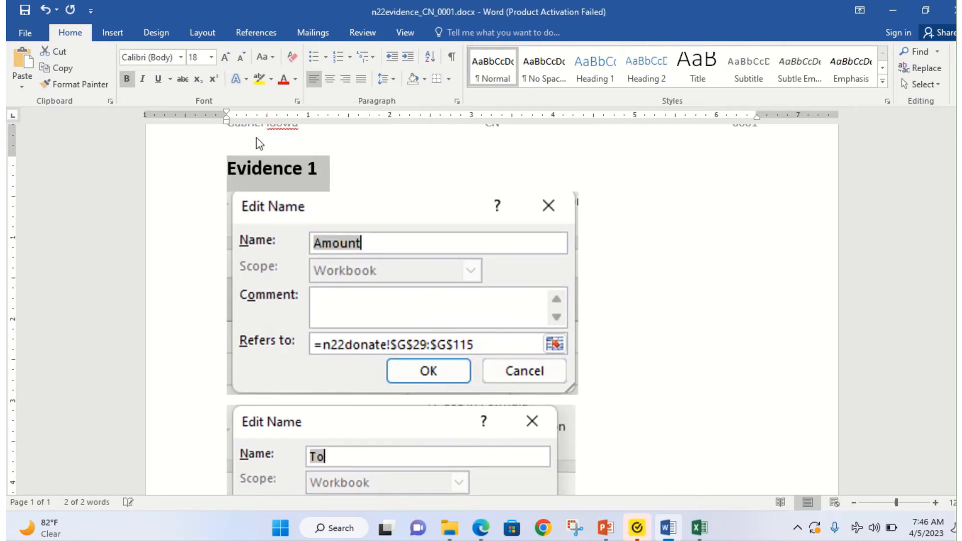
Step: Highlight 'C7', question 7's named-ranges line and 'Replicate this formula for all projects.' in yellow
click(481, 528)
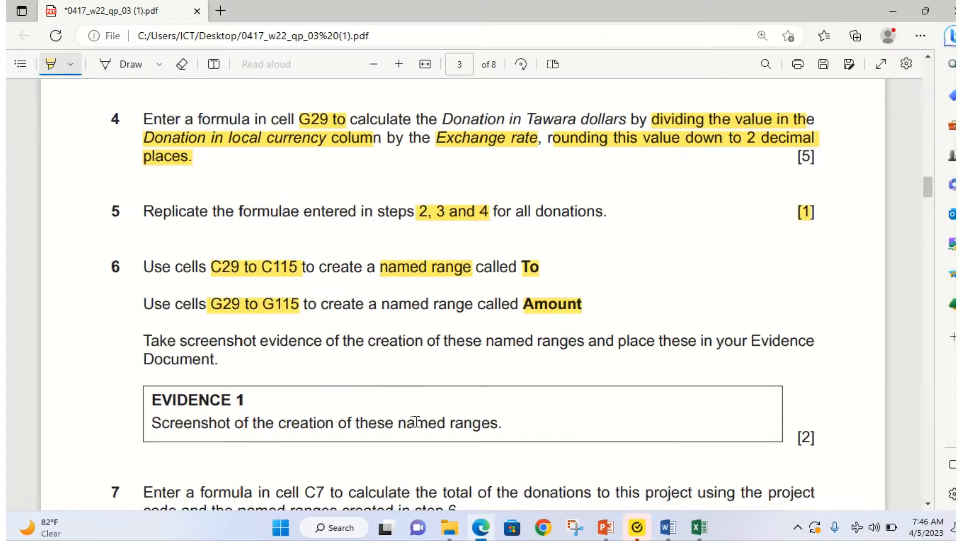
scroll(234, 399, down, 2)
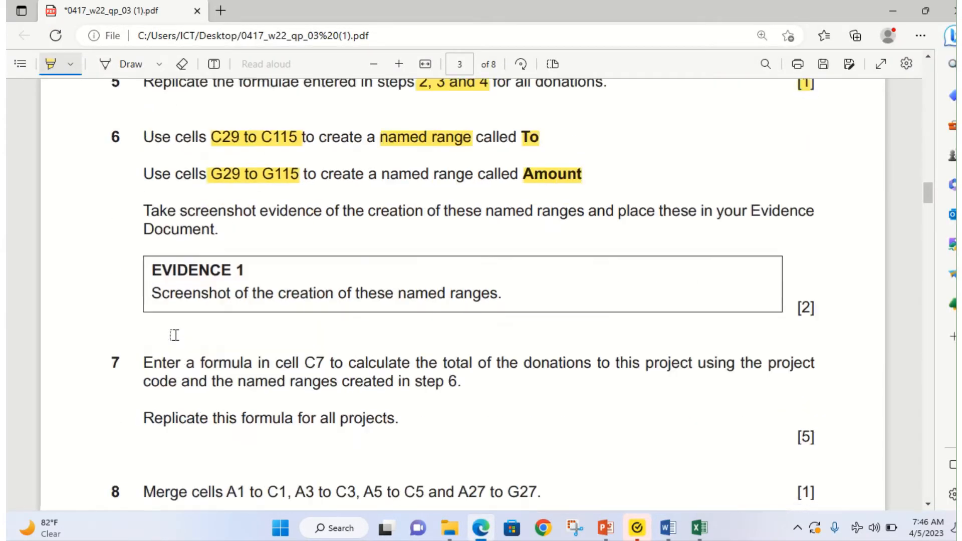
scroll(175, 330, down, 2)
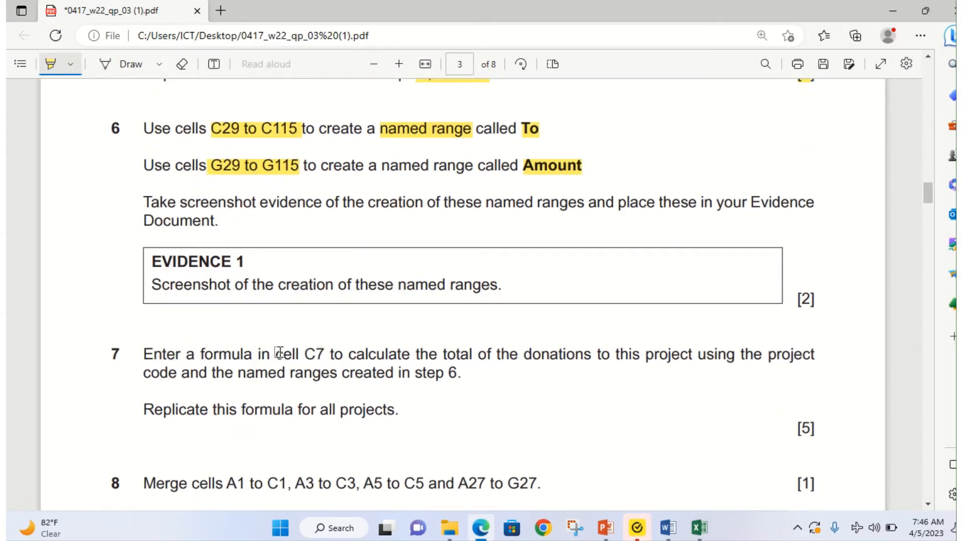
drag(310, 353, 334, 354)
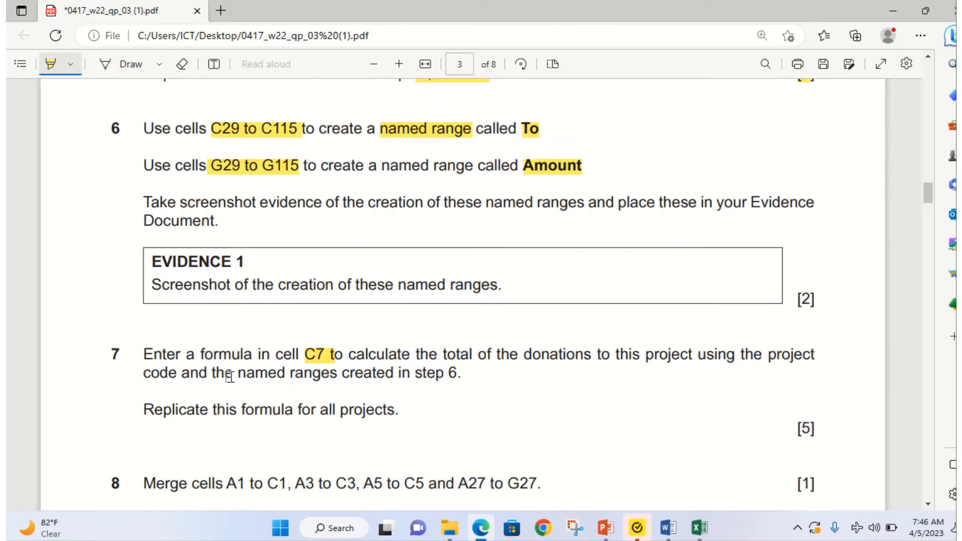
drag(143, 374, 462, 379)
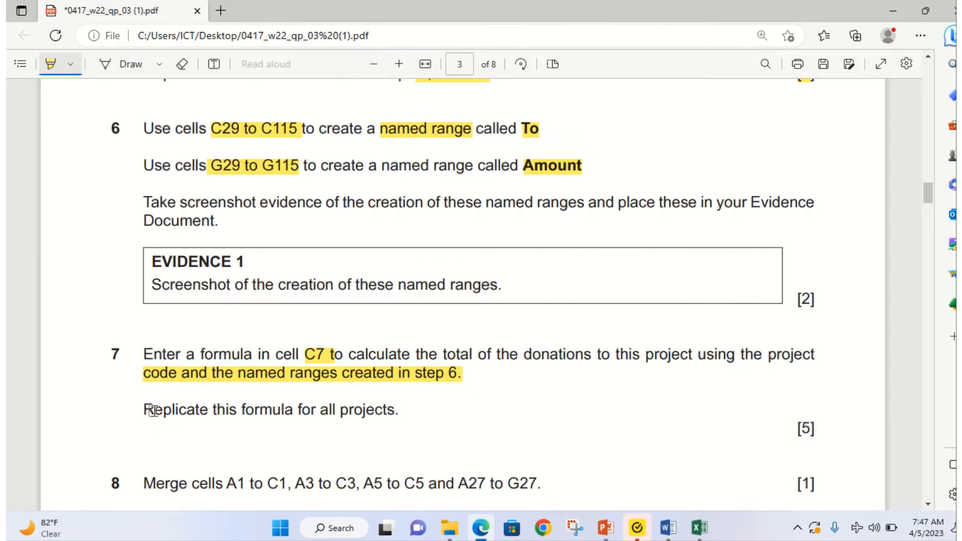
drag(153, 410, 394, 415)
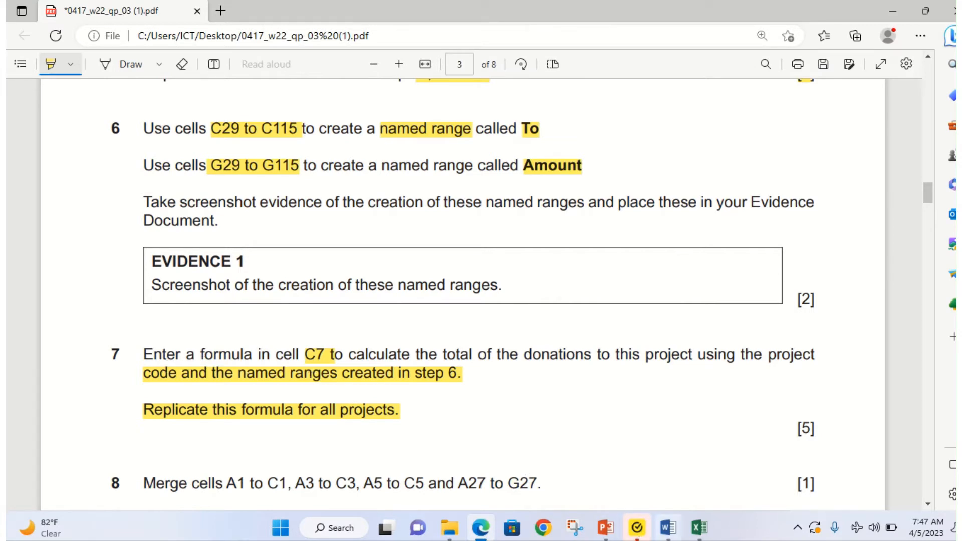
click(700, 529)
Step: Cancel the To name's Edit Name dialog and close Name Manager
click(753, 464)
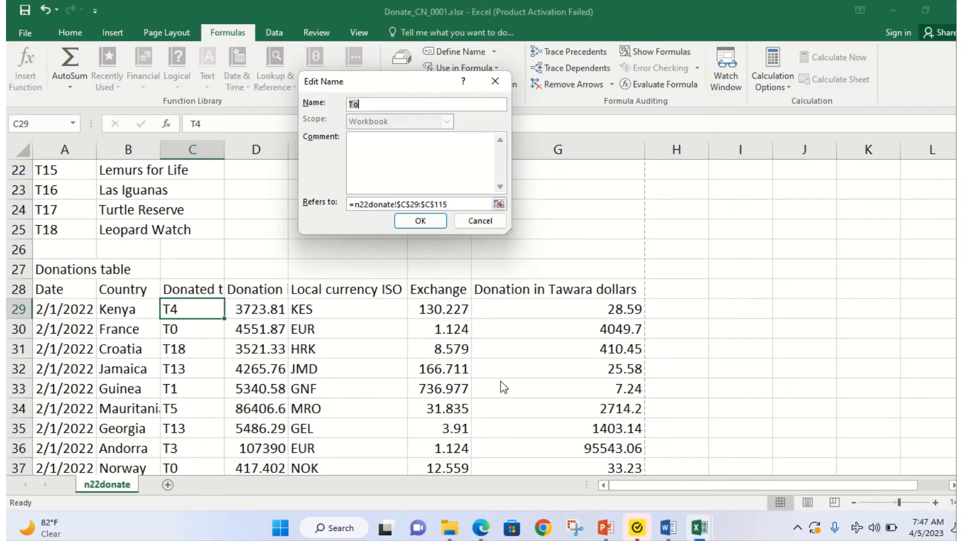
click(487, 225)
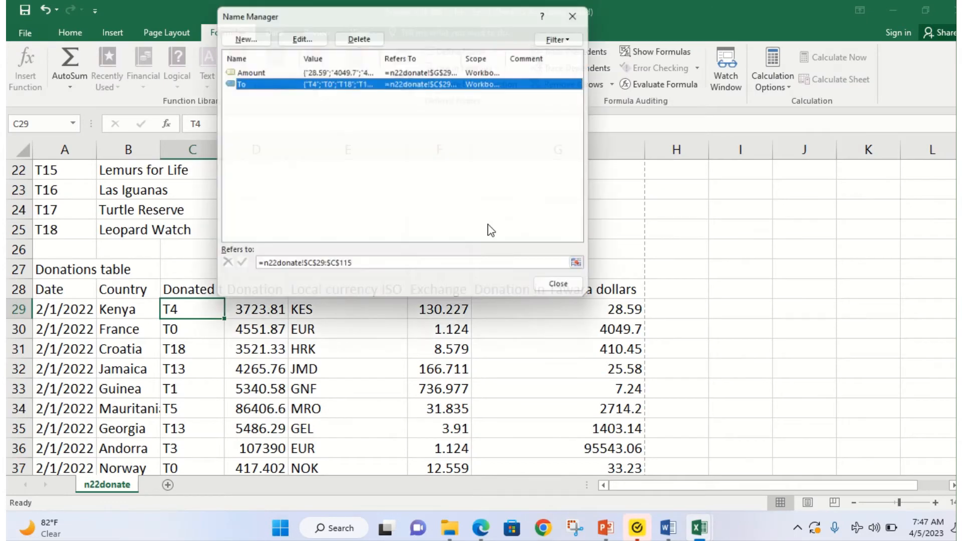
click(569, 292)
Step: Autofit columns C and B so Total donation and Project name show in full, then select C7
scroll(346, 281, up, 7)
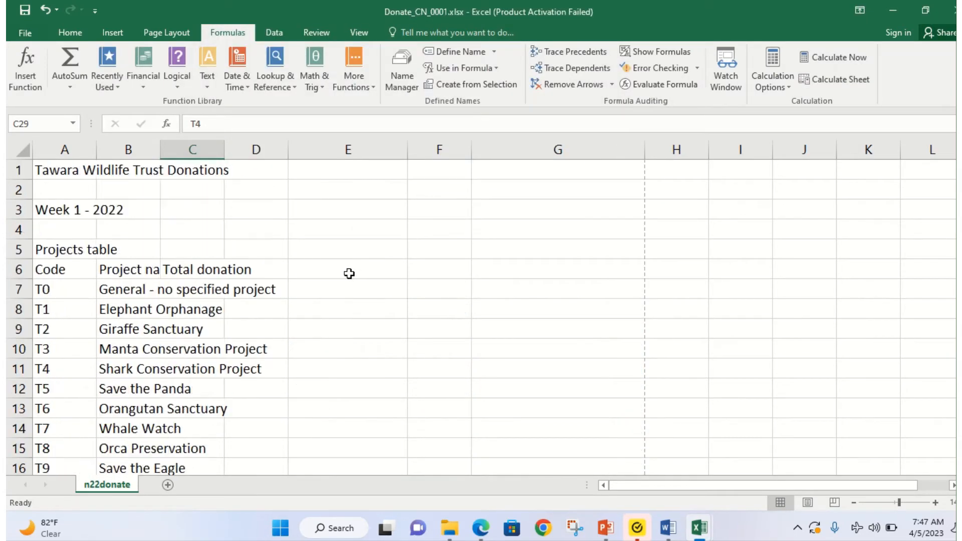
double_click(225, 154)
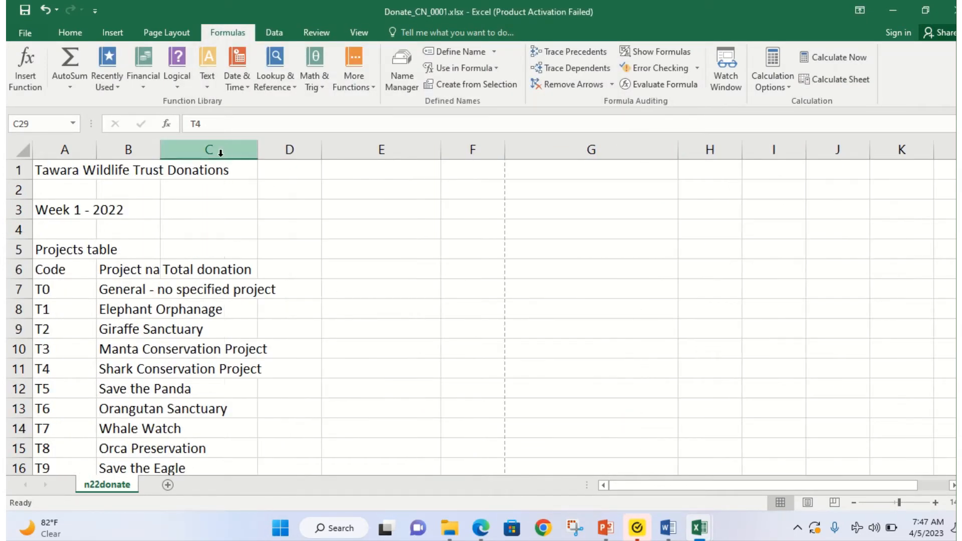
double_click(159, 148)
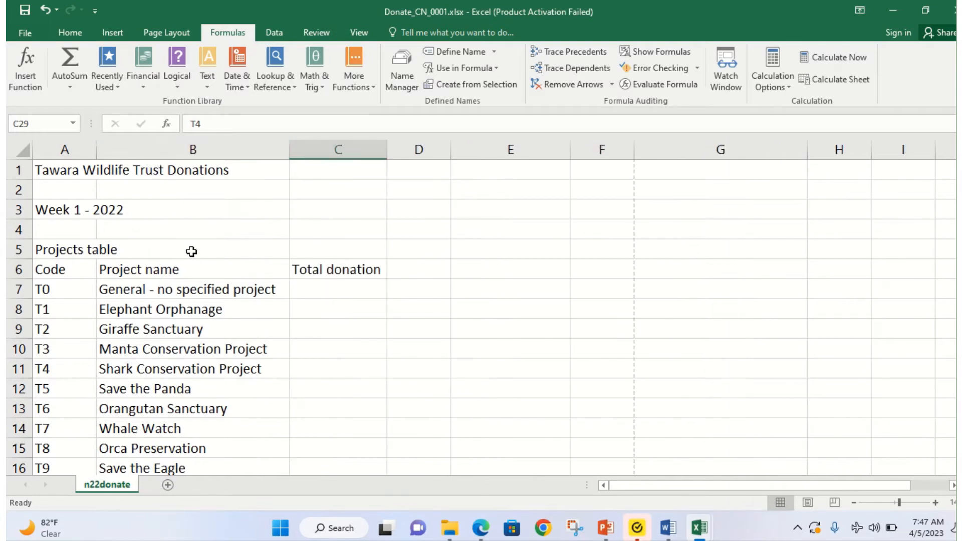
click(324, 287)
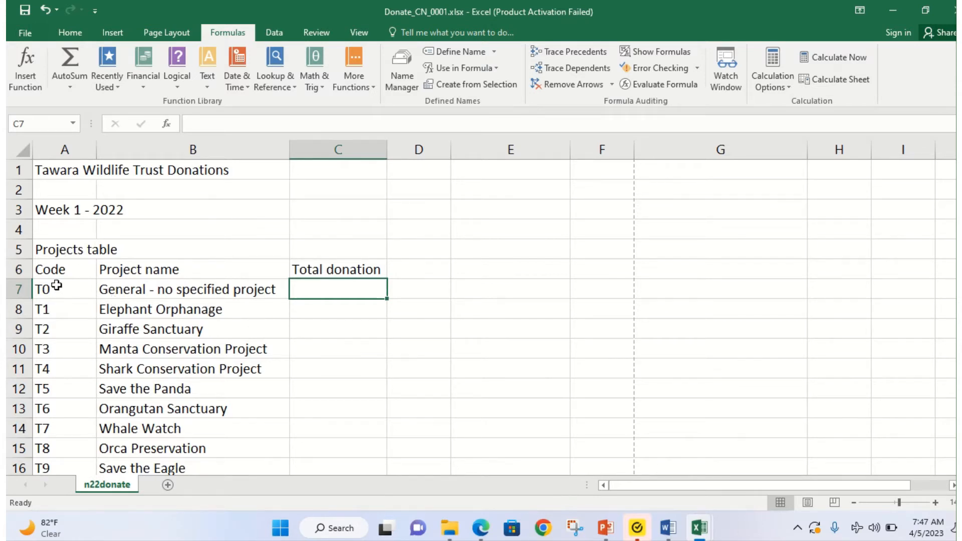
scroll(68, 401, down, 2)
scroll(68, 401, down, 2)
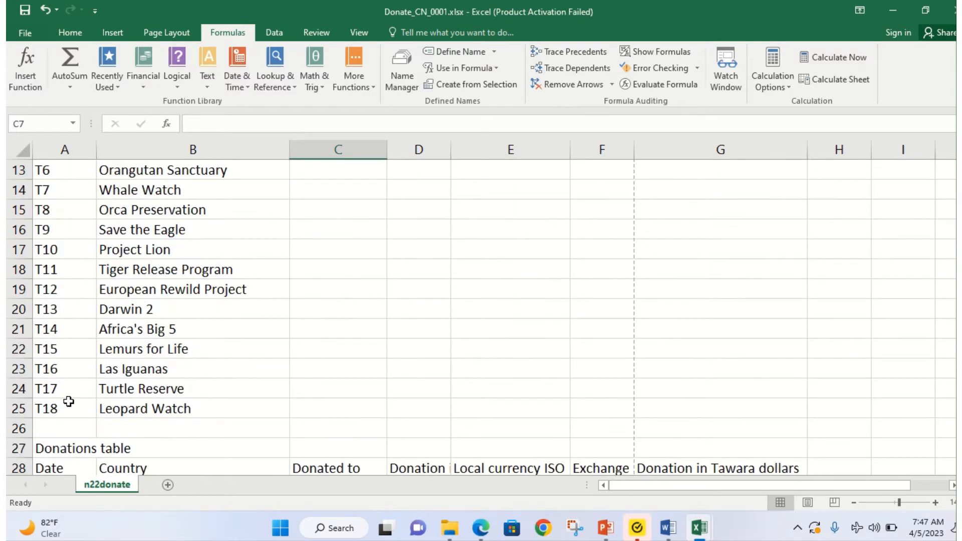
scroll(69, 389, up, 4)
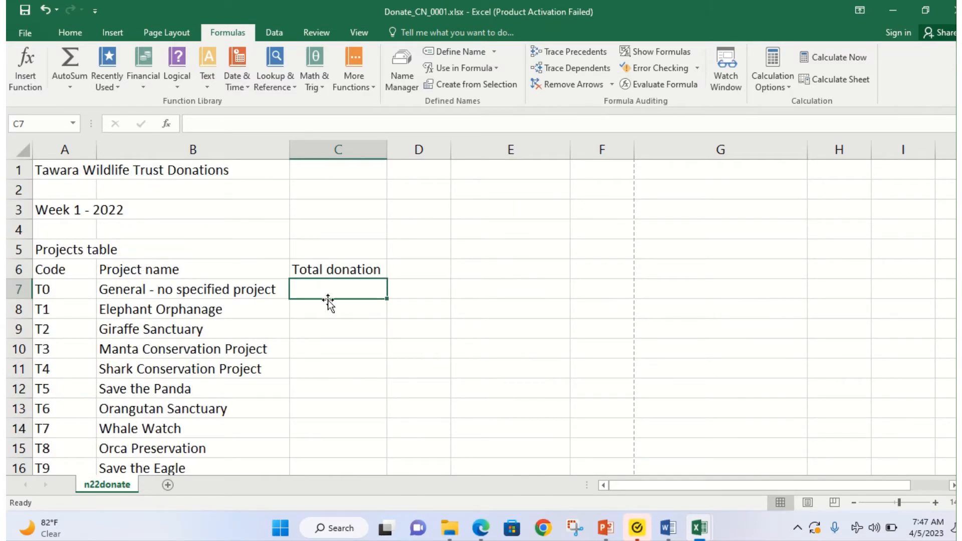
scroll(300, 340, down, 2)
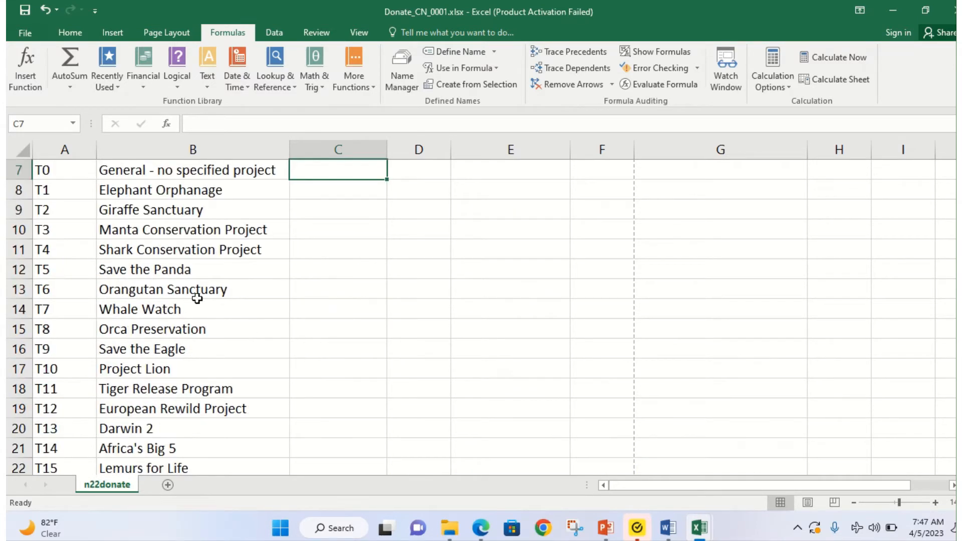
scroll(197, 298, up, 2)
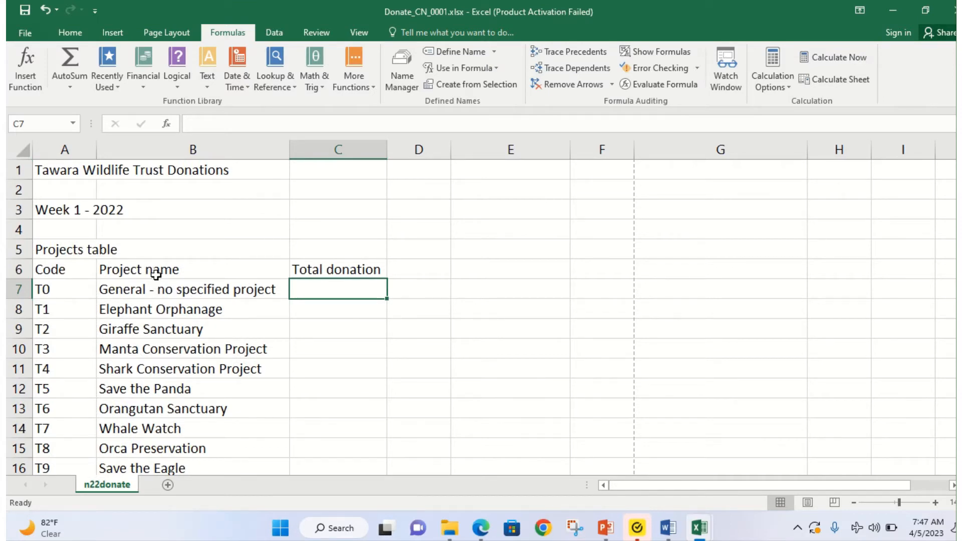
scroll(156, 273, down, 6)
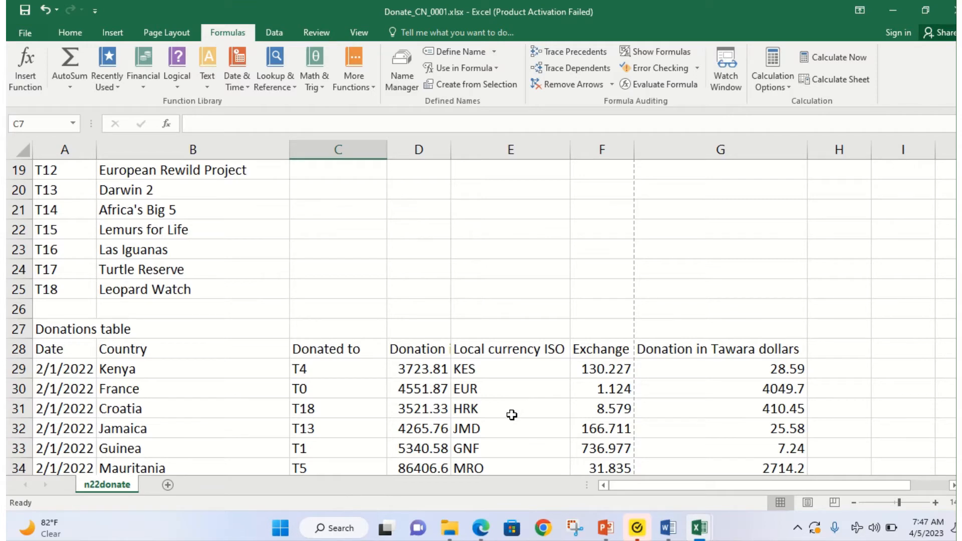
scroll(209, 301, up, 6)
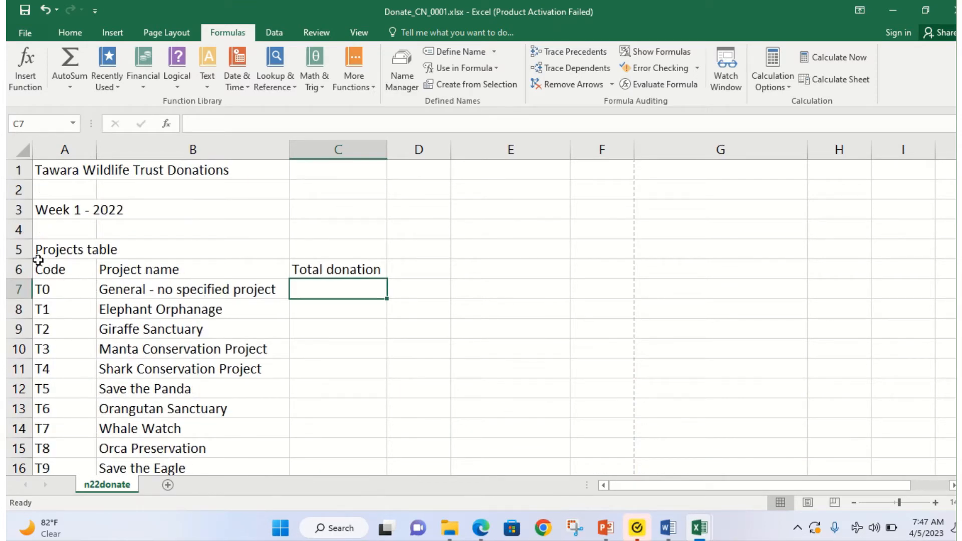
drag(42, 250, 356, 418)
scroll(155, 386, down, 3)
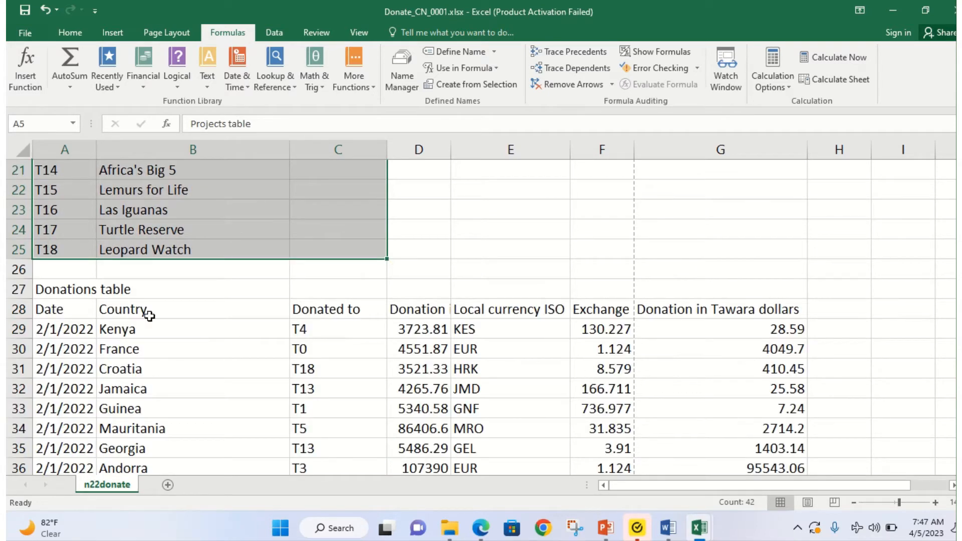
scroll(44, 225, up, 7)
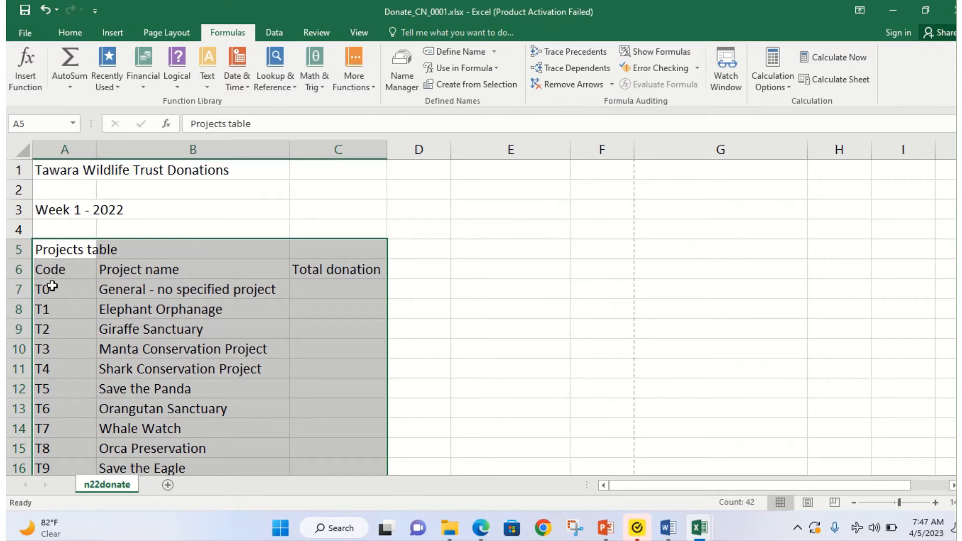
scroll(292, 354, down, 8)
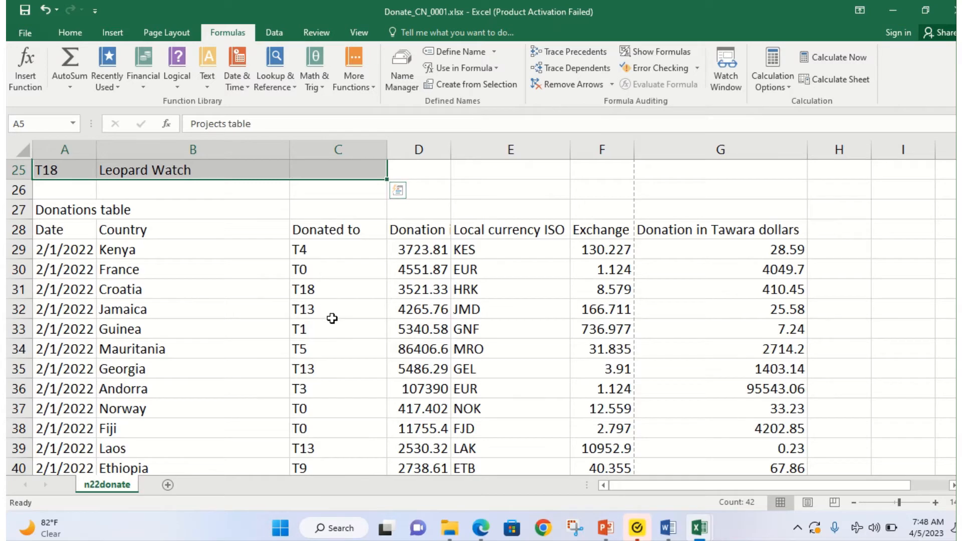
scroll(331, 319, up, 8)
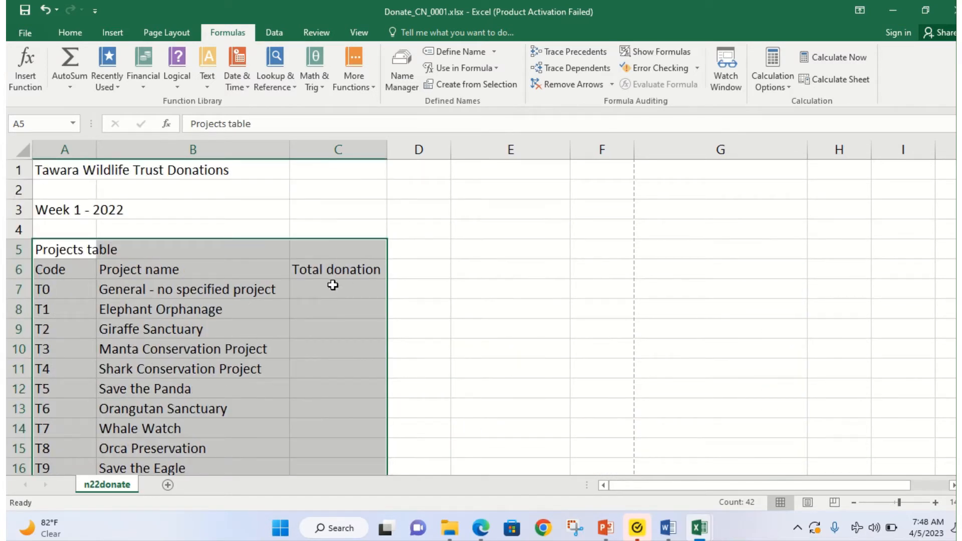
scroll(331, 290, down, 8)
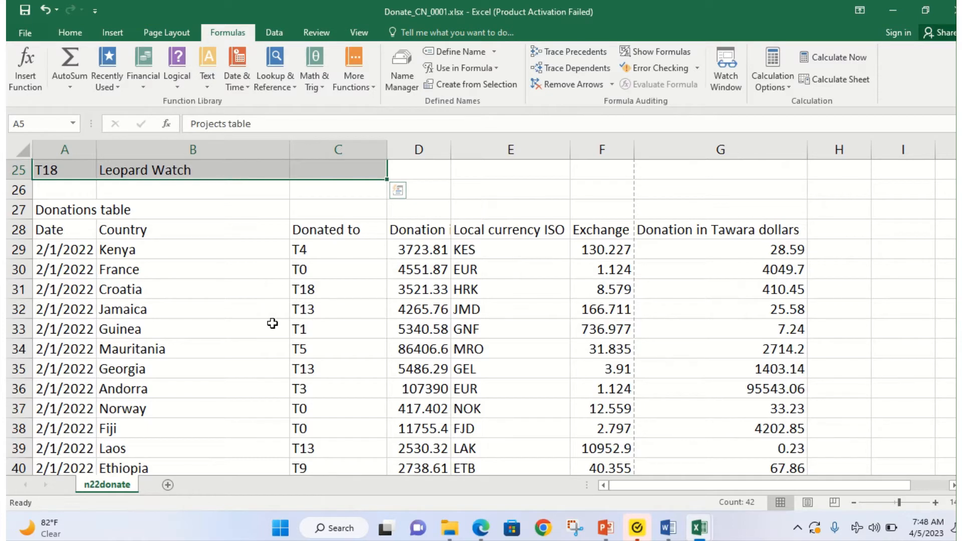
scroll(272, 323, up, 7)
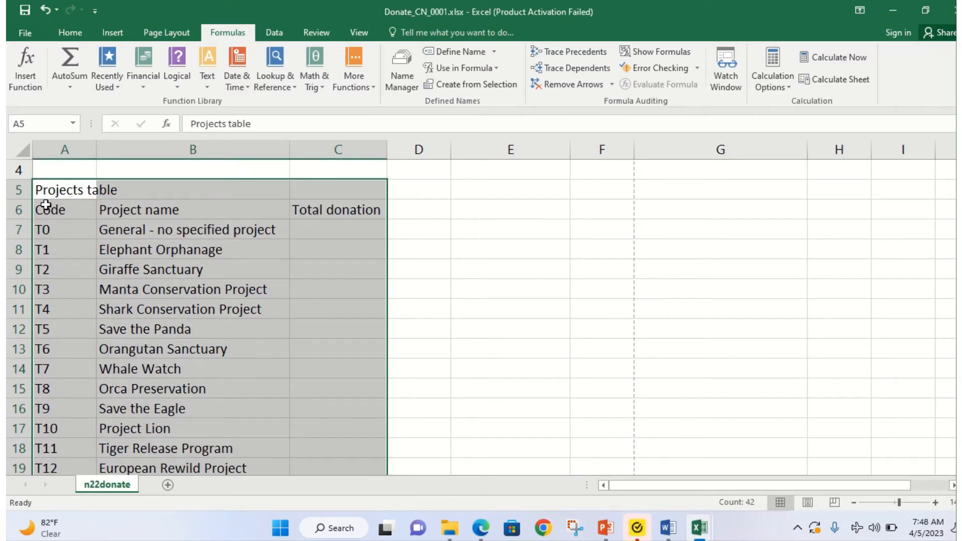
click(334, 229)
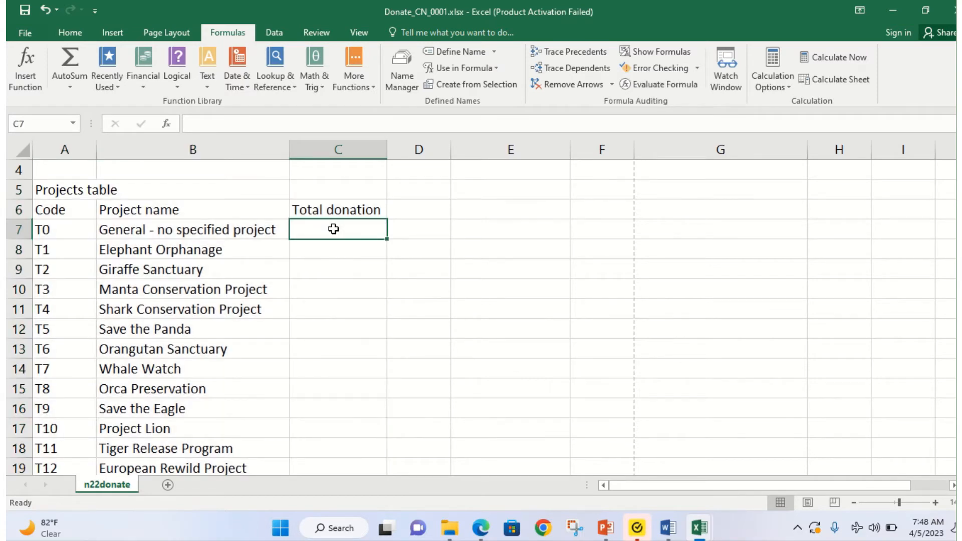
click(480, 528)
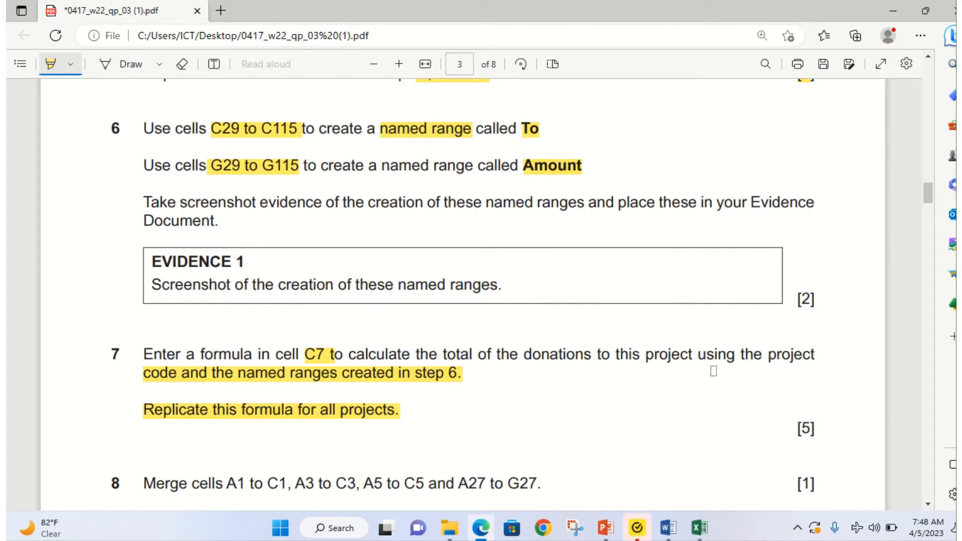
click(481, 527)
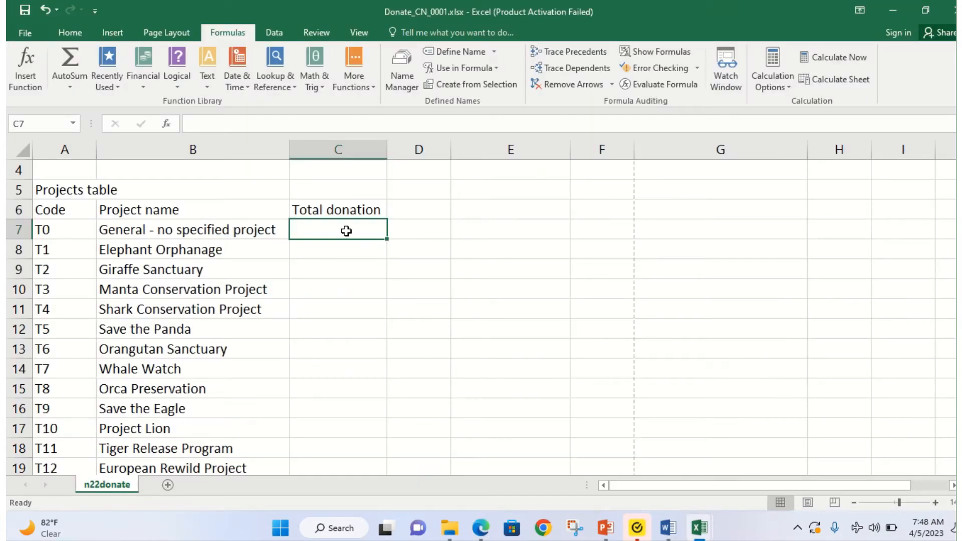
Step: Type =sumif( in cell C7 to begin the total donation formula for project T0
text(=)
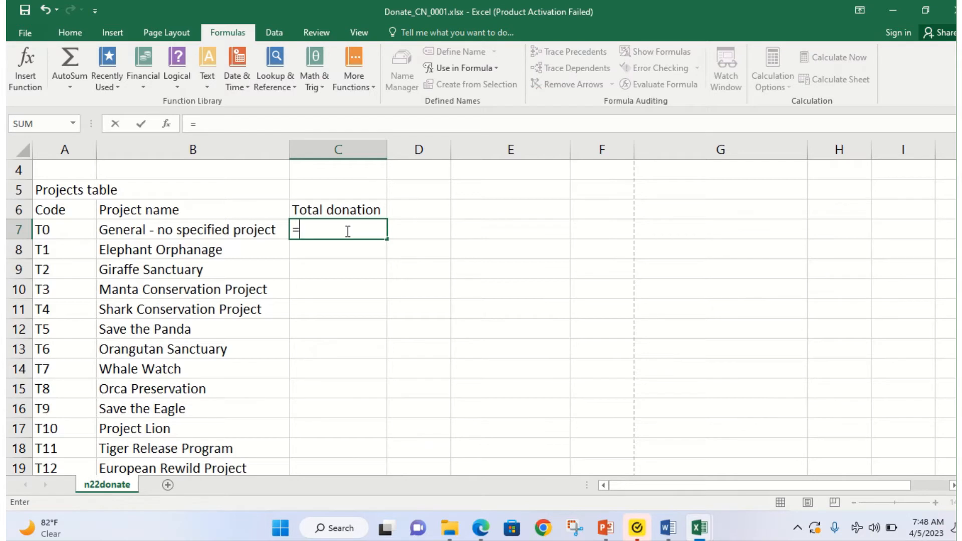
text(sum)
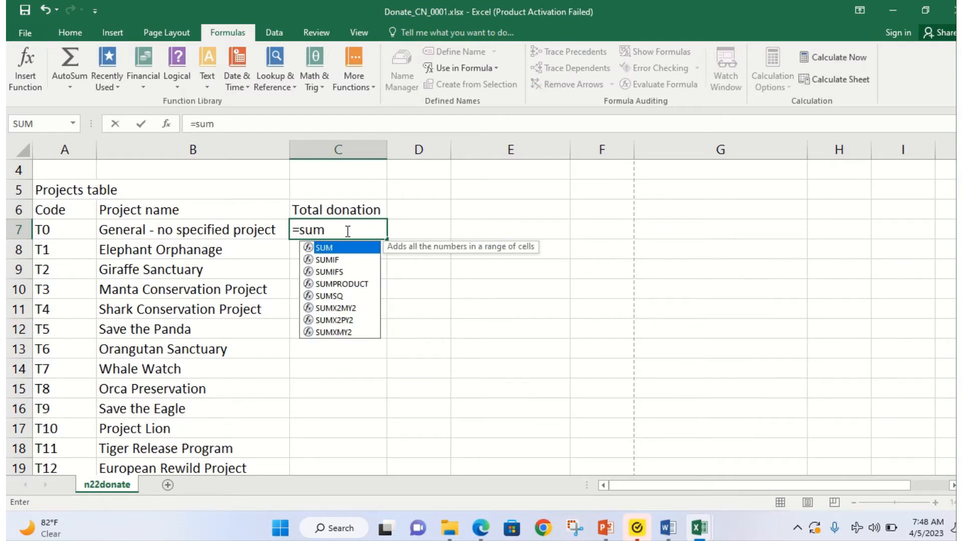
text(if()
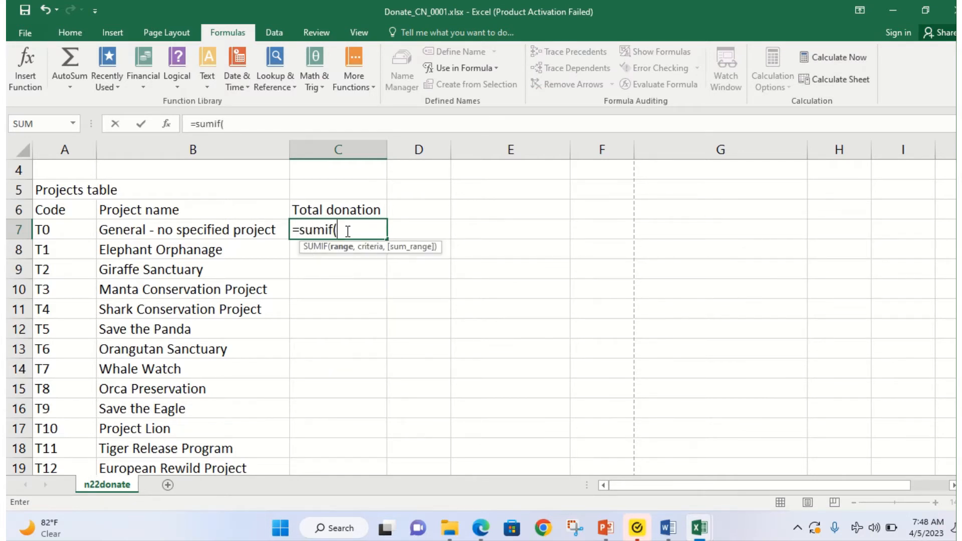
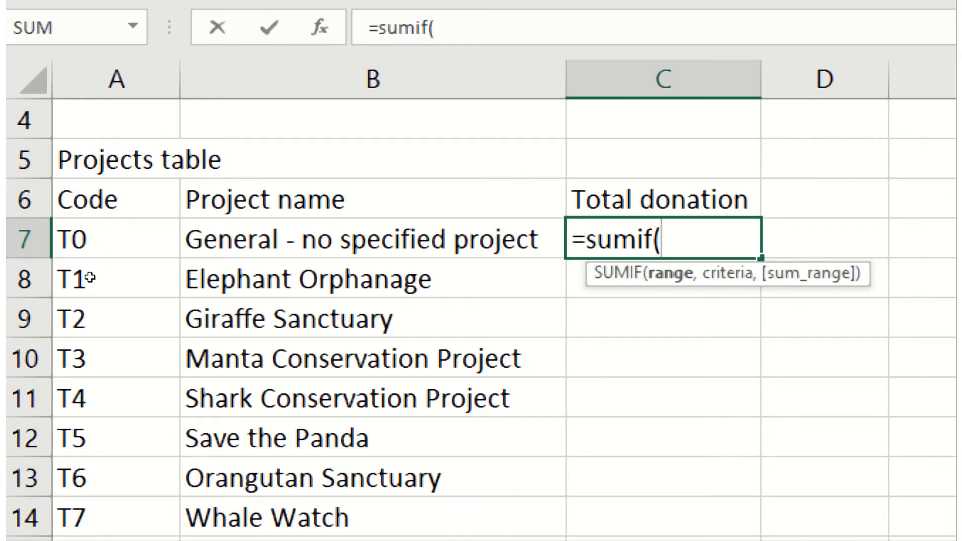
Step: Try A7, then A7:A17, then A7 again as the SUMIF range in C7
scroll(237, 355, down, 3)
scroll(238, 356, down, 7)
scroll(243, 225, up, 7)
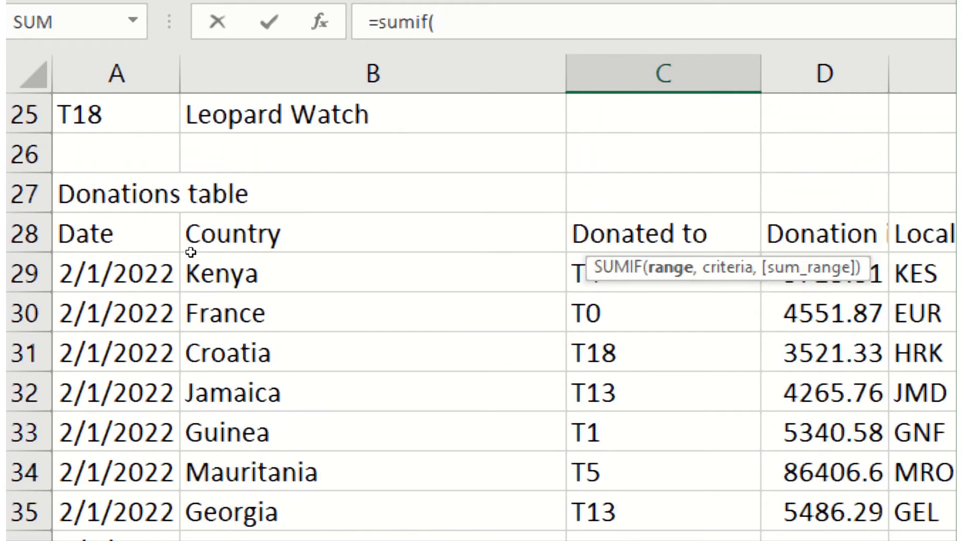
scroll(191, 254, down, 4)
scroll(150, 250, up, 5)
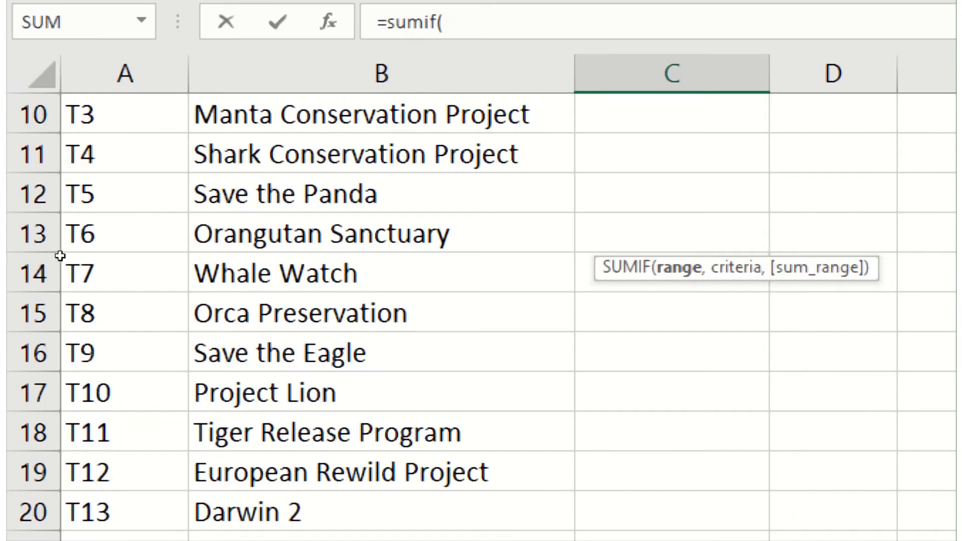
scroll(60, 256, up, 2)
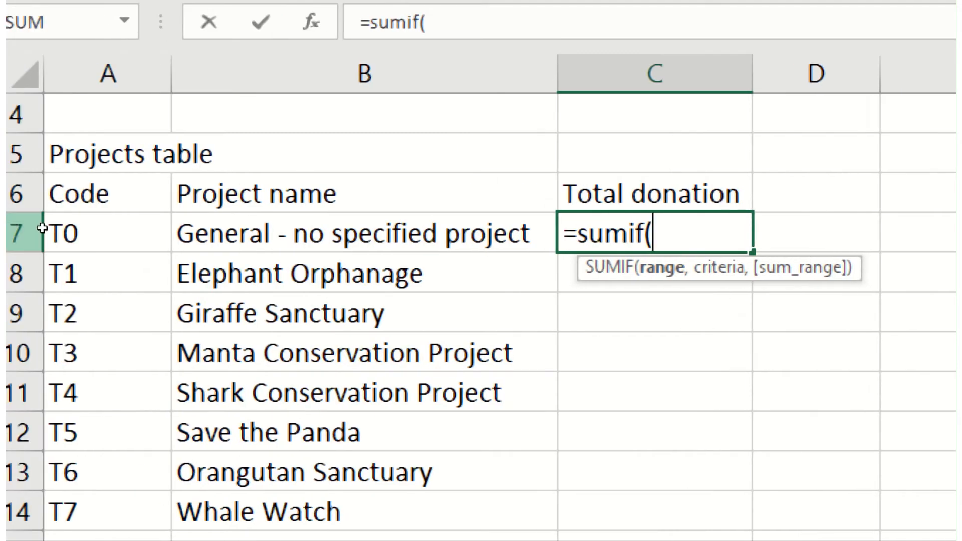
click(54, 233)
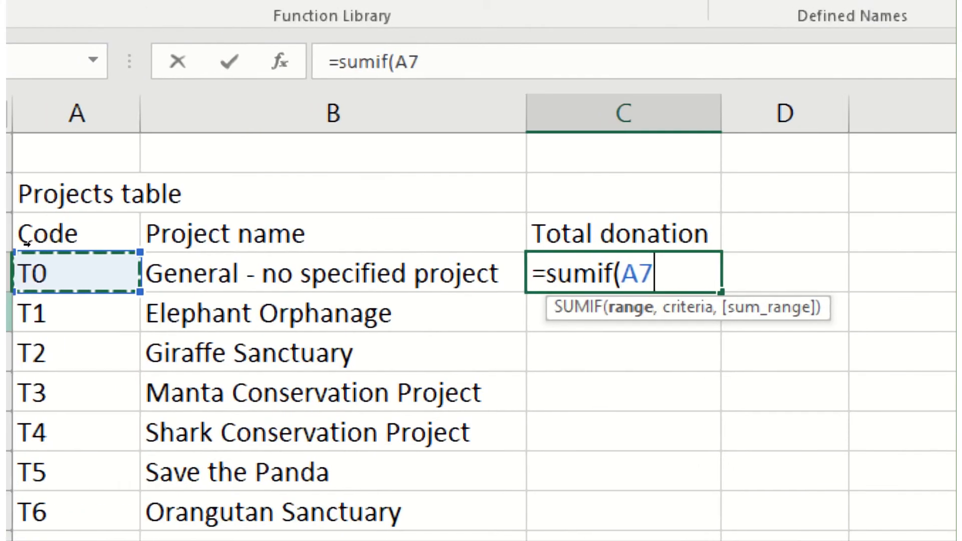
drag(54, 273, 0, 540)
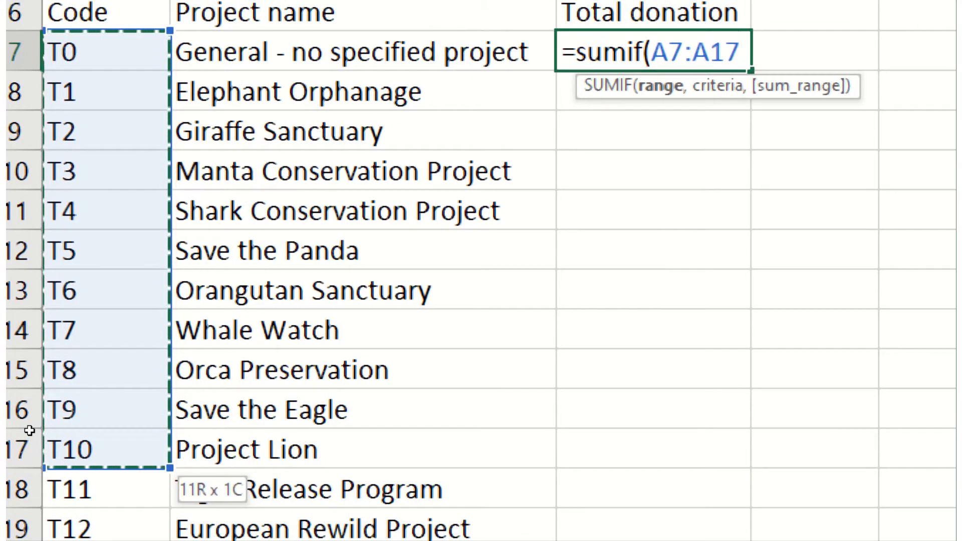
drag(29, 431, 74, 231)
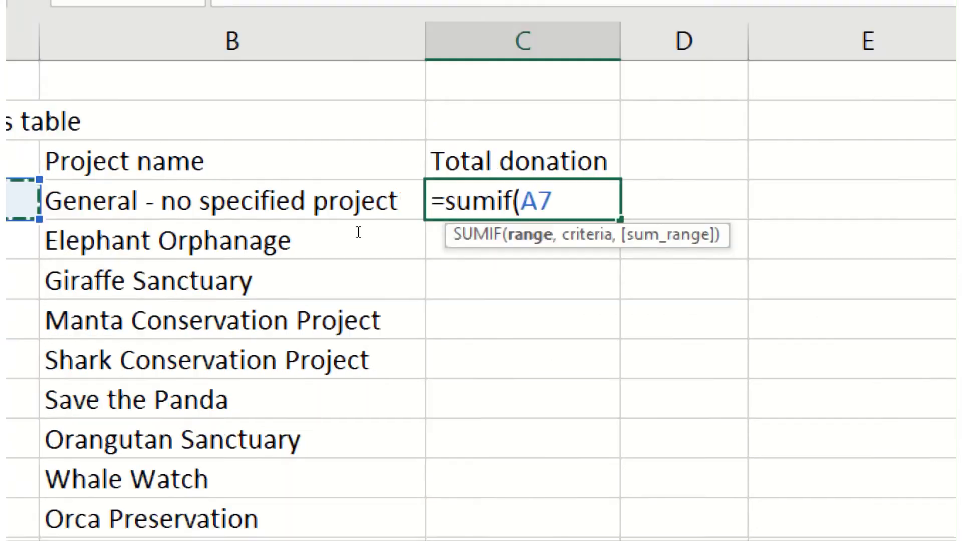
Step: Pick the Donated to values, then erase the unfinished SUMIF formula, leaving C7 empty
scroll(555, 197, down, 3)
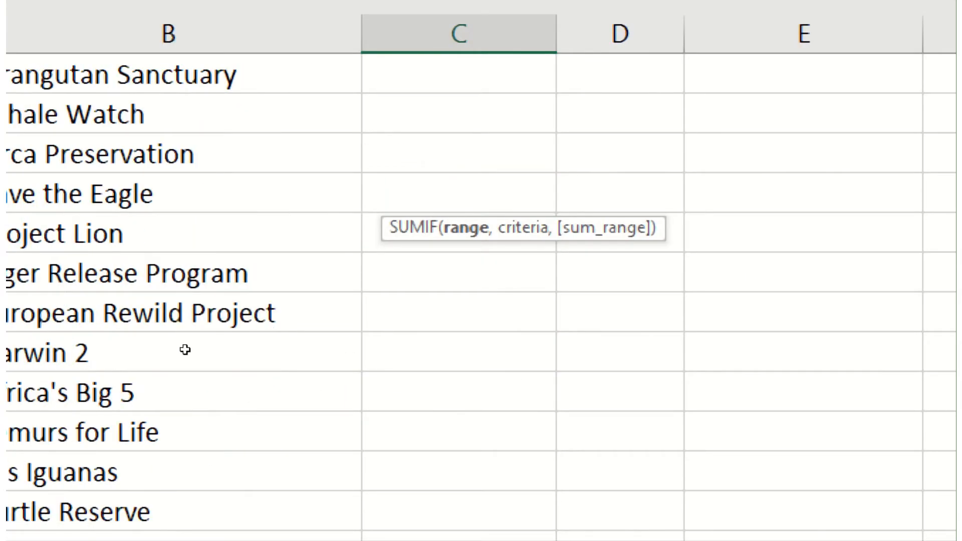
scroll(261, 397, down, 5)
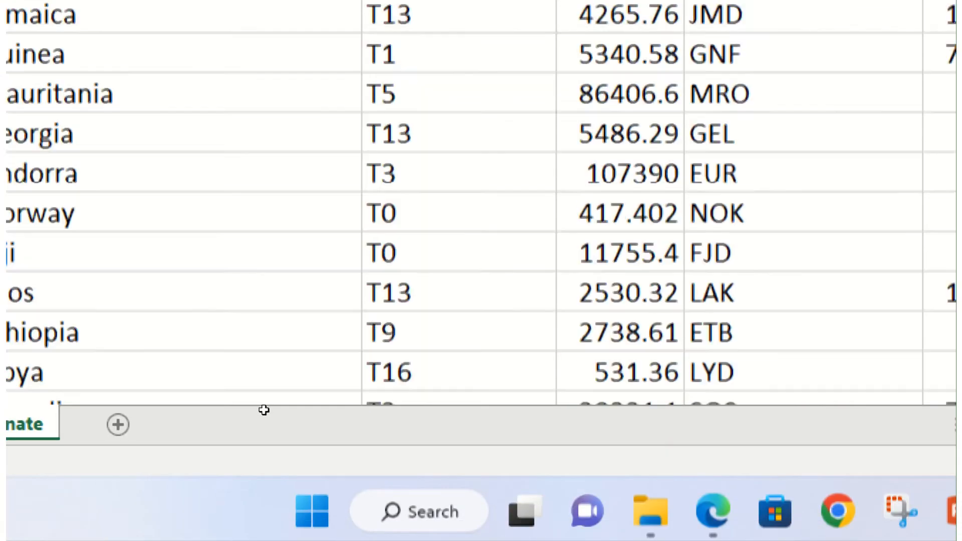
scroll(309, 369, up, 3)
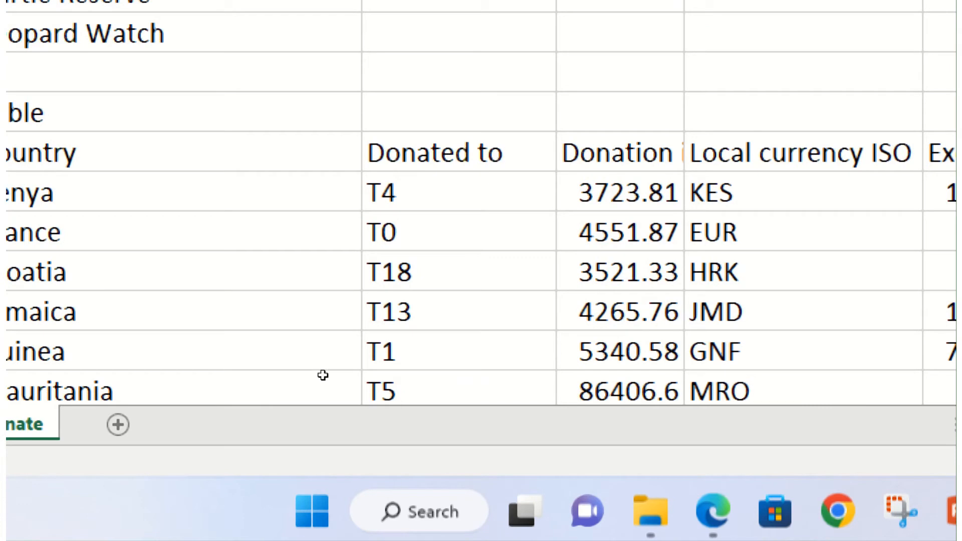
scroll(325, 377, up, 3)
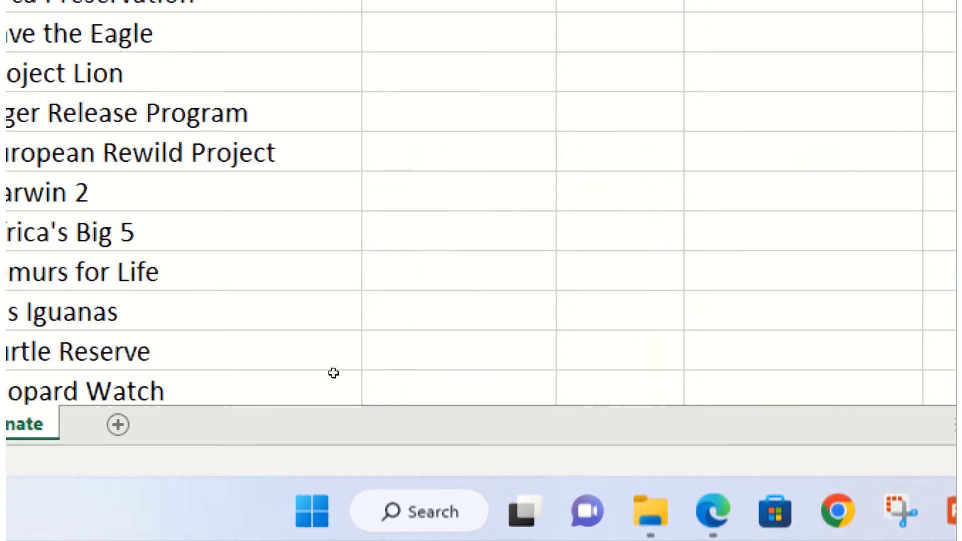
scroll(333, 371, down, 3)
drag(385, 193, 360, 420)
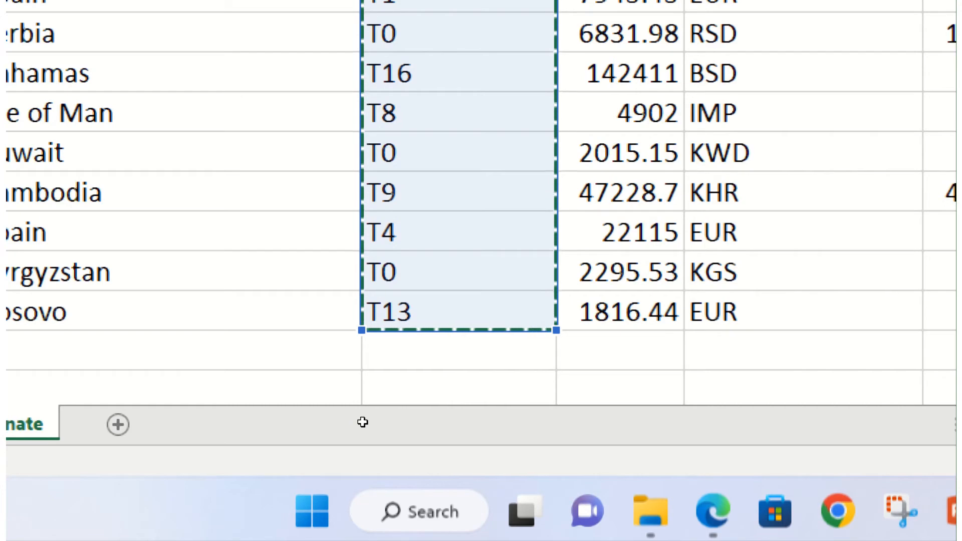
text(,)
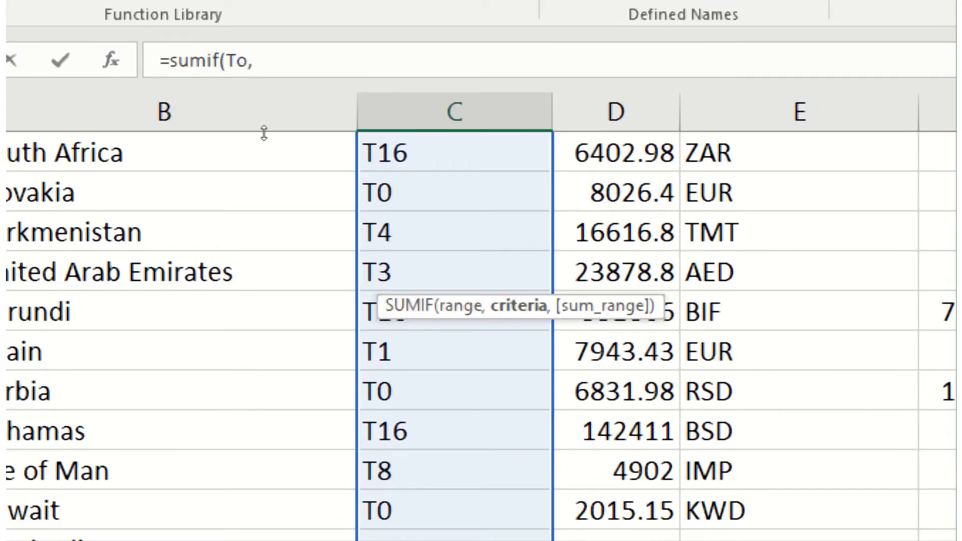
click(270, 63)
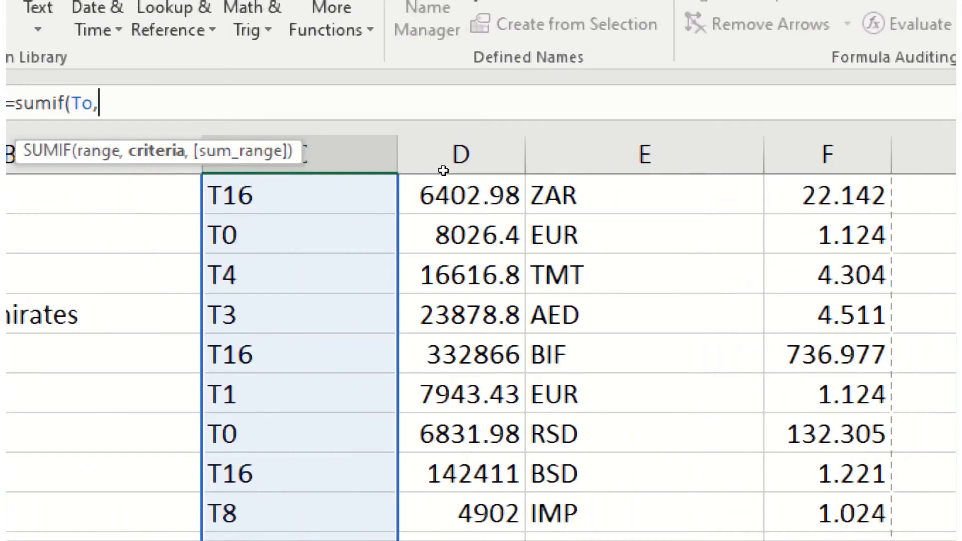
key(BackSpace)
key(BackSpace)
key(BackSpace)
key(BackSpace)
key(BackSpace)
key(BackSpace)
key(BackSpace)
key(BackSpace)
key(BackSpace)
key(BackSpace)
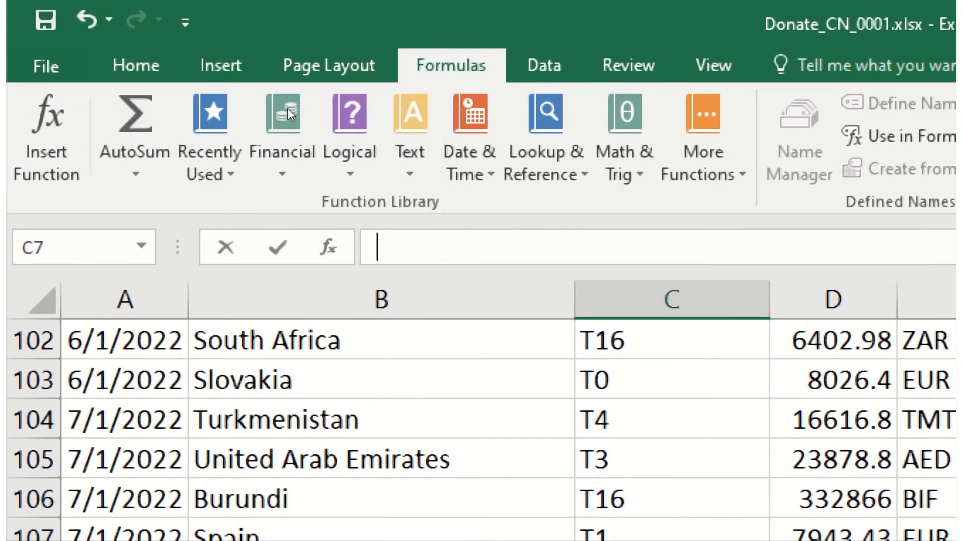
click(590, 429)
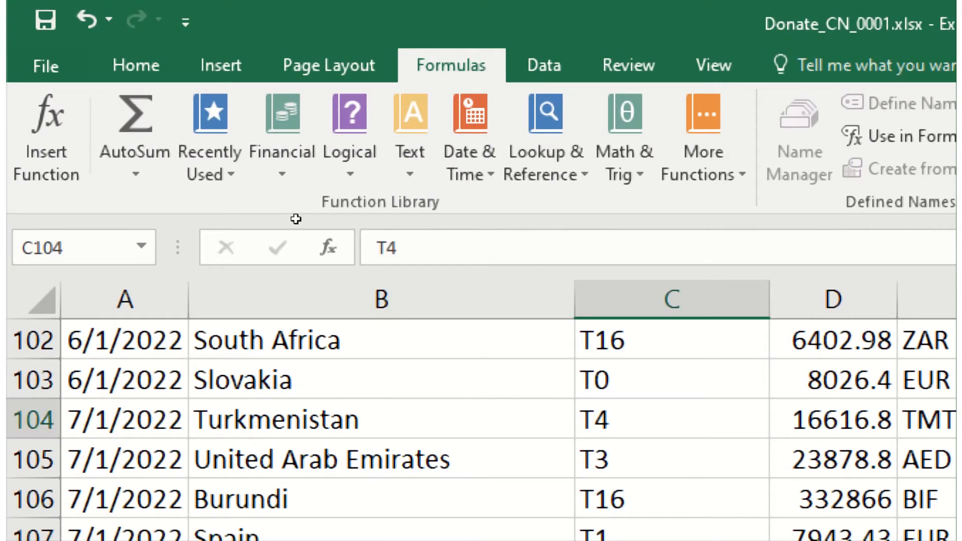
Step: Enter =sumif( in C7 and select the Donated to column from C29, giving =sumif(To,
scroll(632, 405, up, 5)
scroll(632, 405, up, 4)
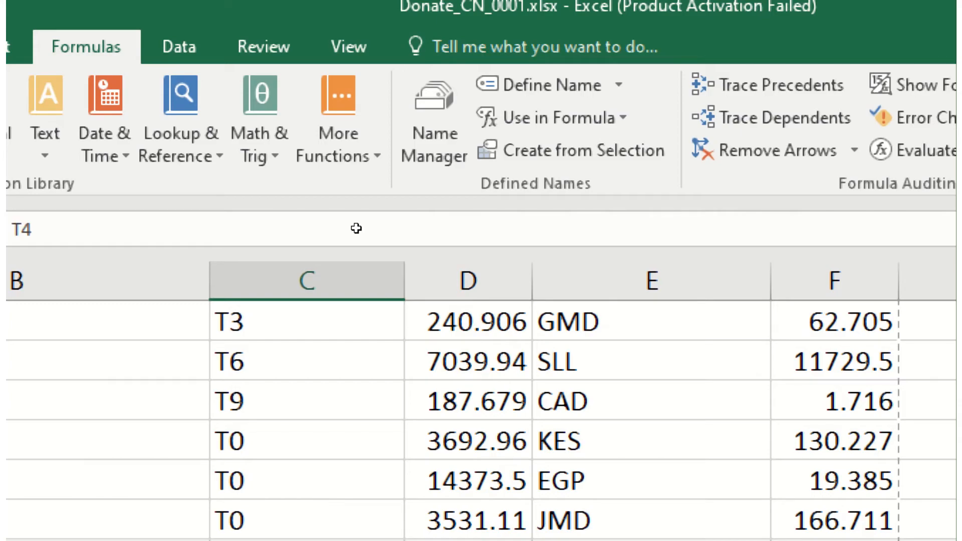
key(super)
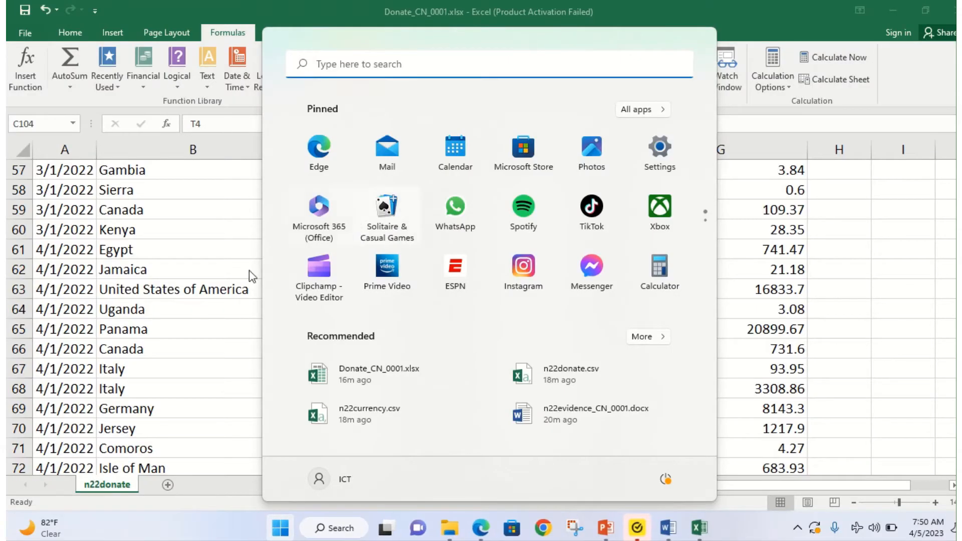
click(215, 216)
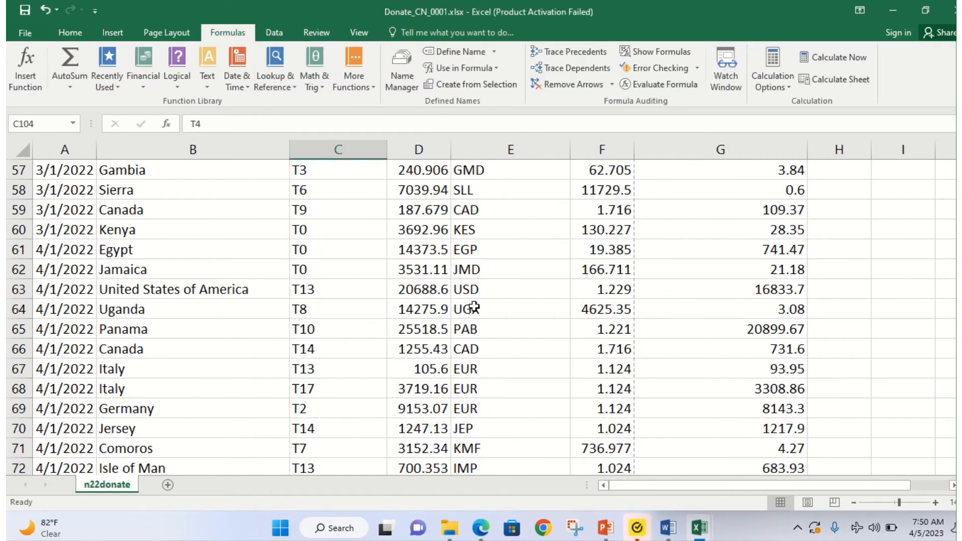
scroll(466, 238, up, 19)
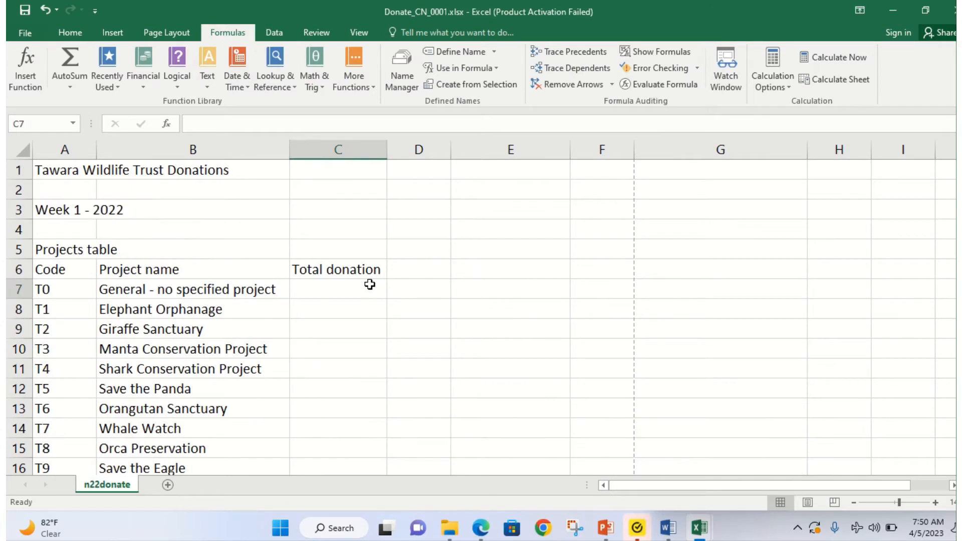
click(370, 284)
text(=su)
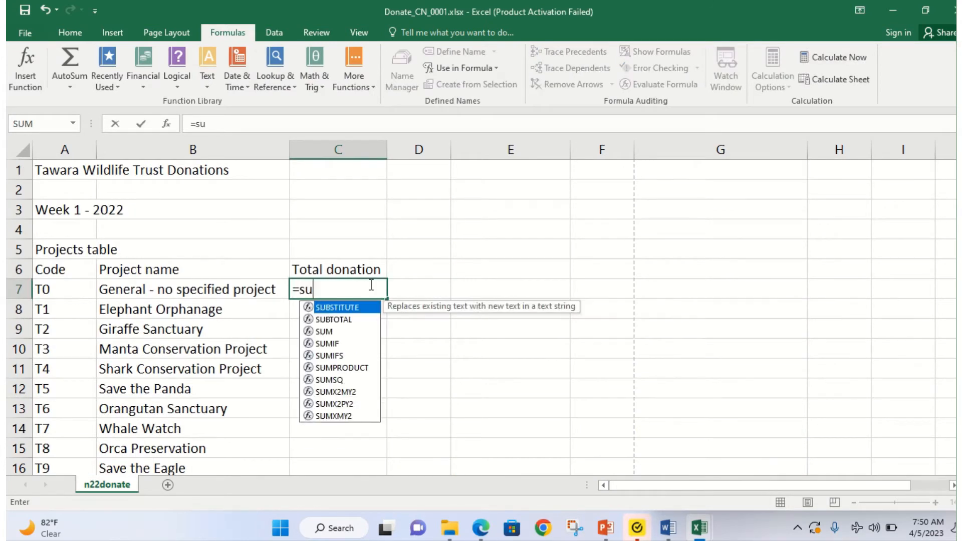
text(mif()
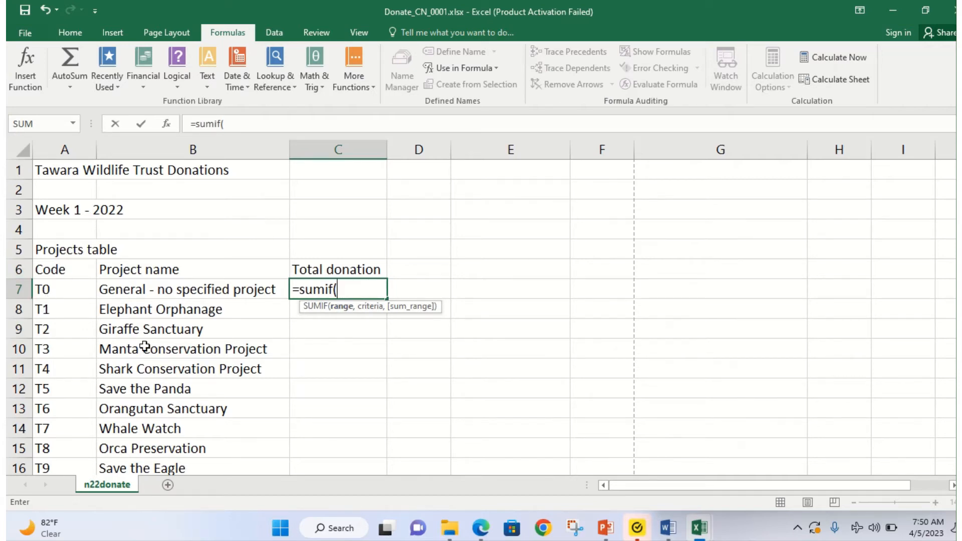
scroll(338, 431, down, 7)
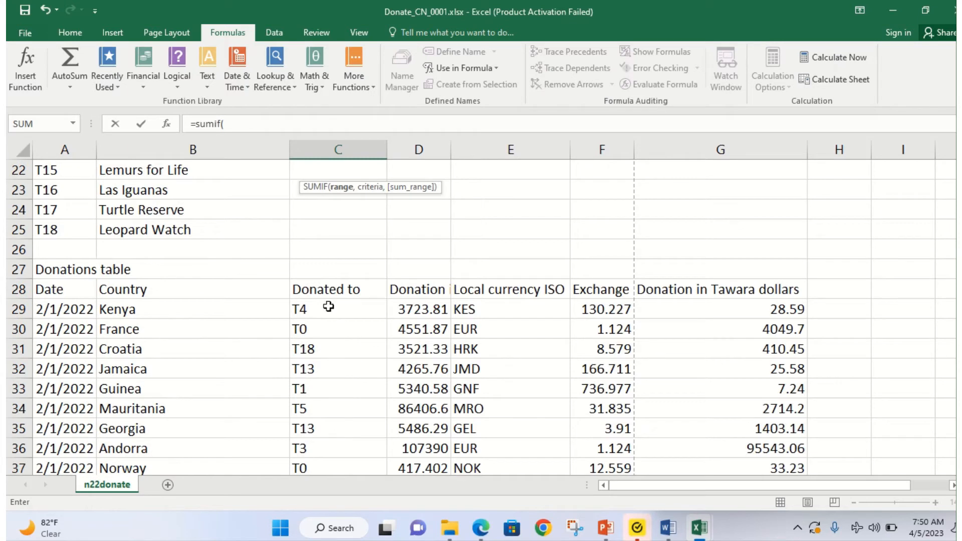
click(328, 307)
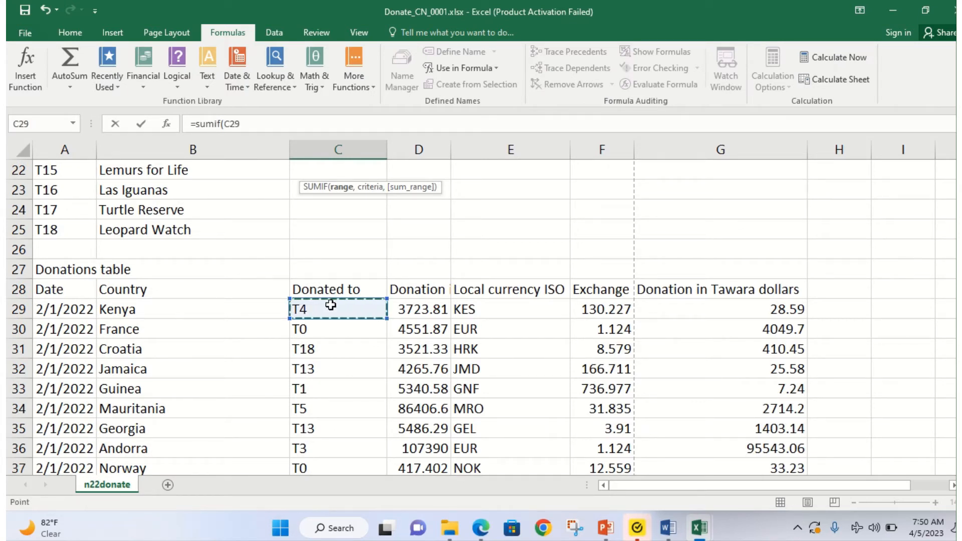
drag(331, 305, 362, 418)
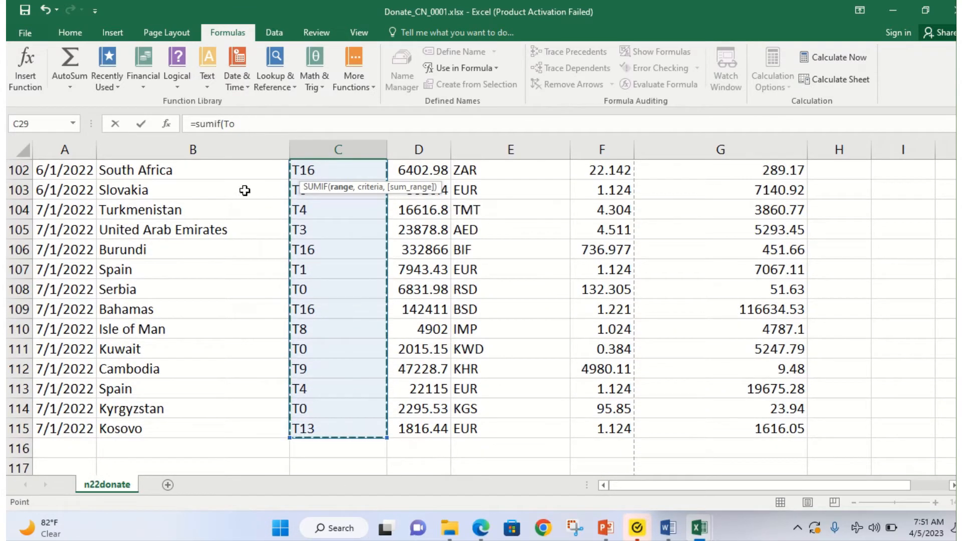
scroll(300, 215, up, 20)
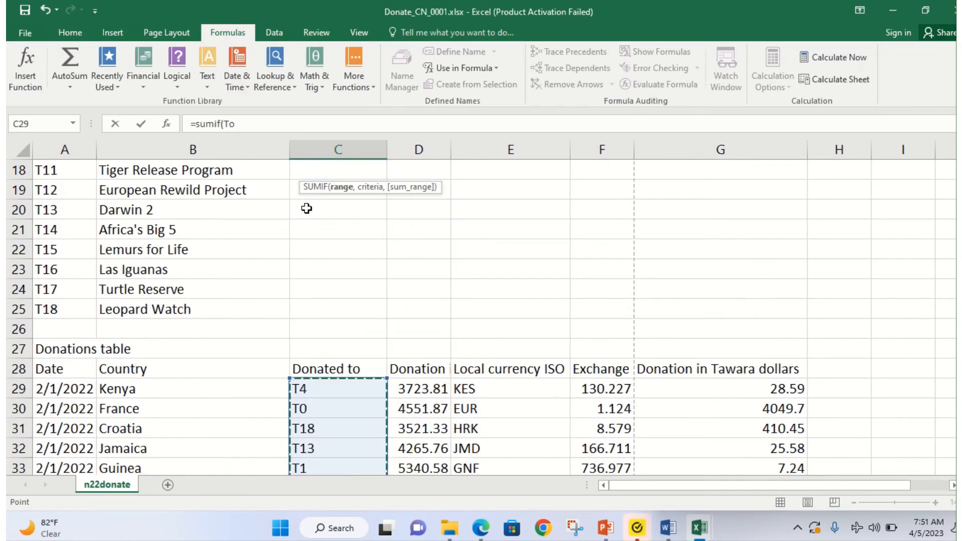
scroll(306, 209, up, 4)
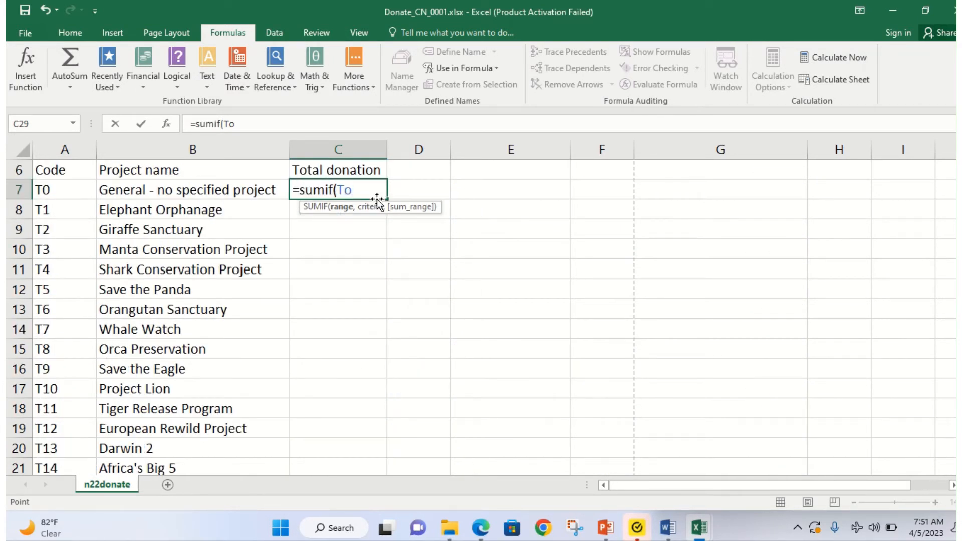
text(,)
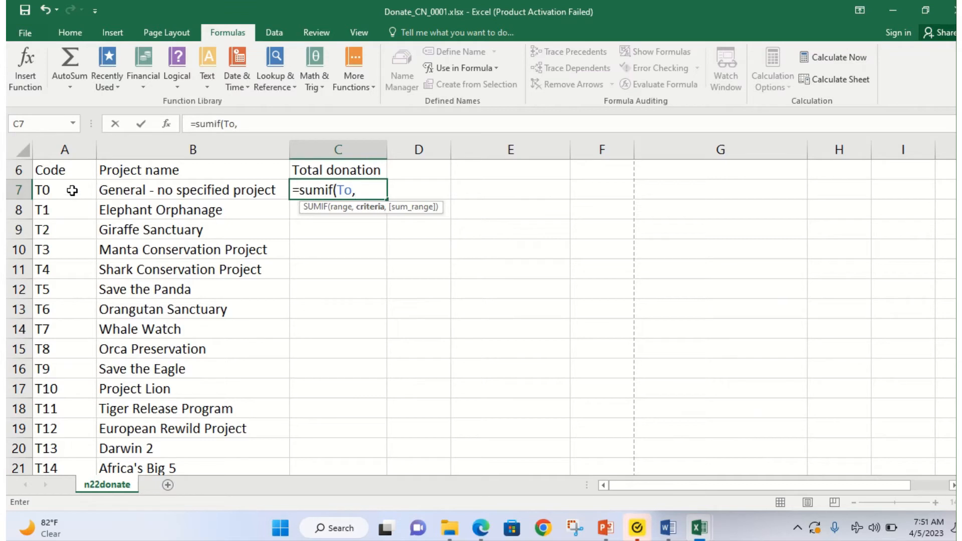
Step: Add project code A7 as the SUMIF criteria after the To range
click(68, 190)
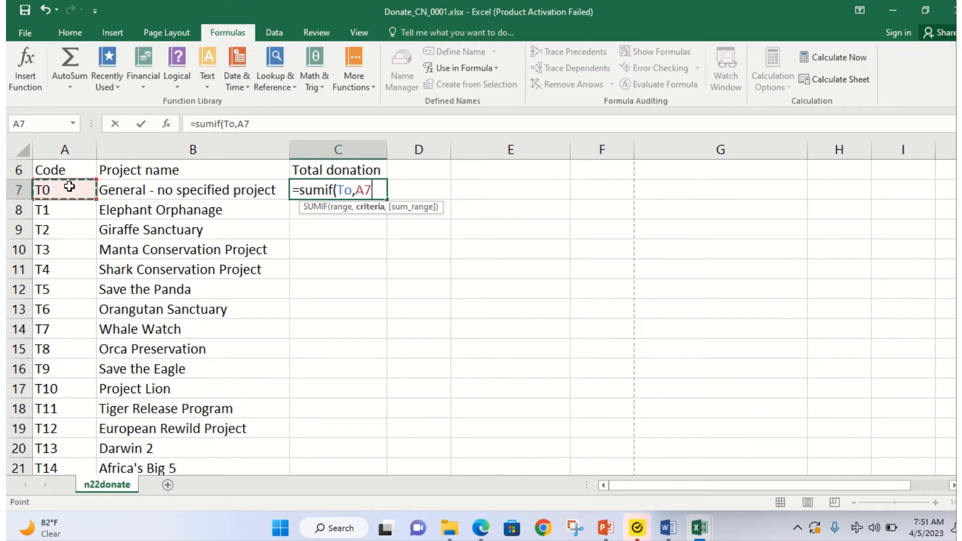
scroll(332, 335, down, 3)
mouse_move(345, 450)
mouse_down()
mouse_move(356, 466)
mouse_move(364, 451)
mouse_up()
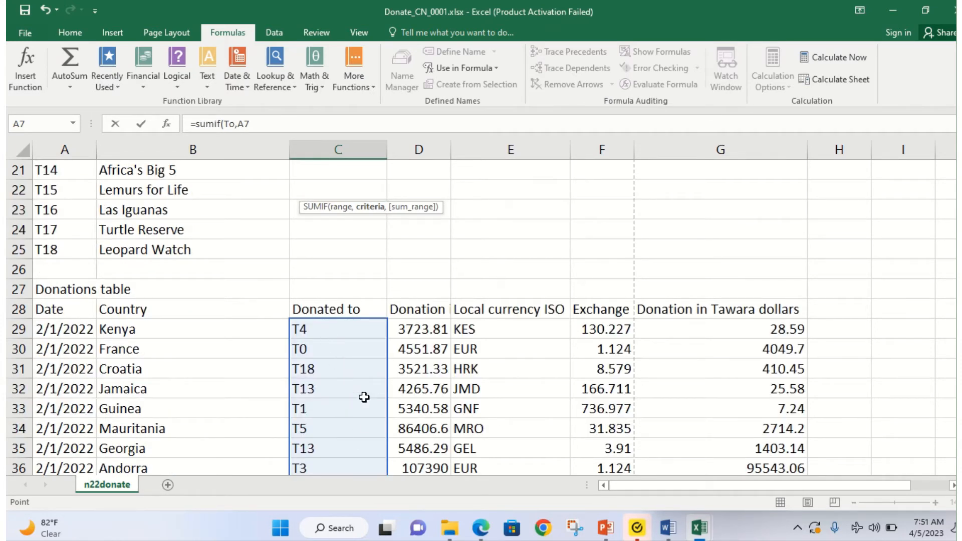
scroll(320, 384, up, 7)
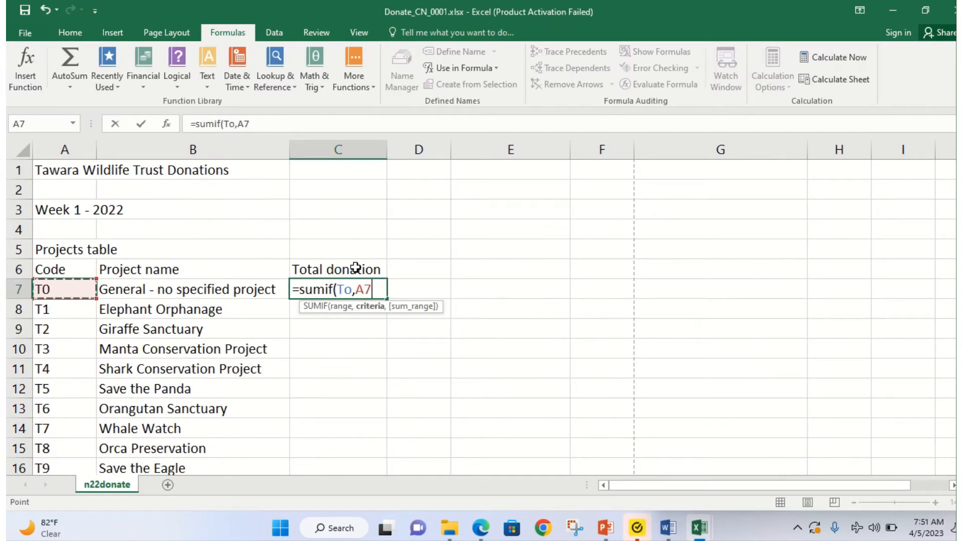
text(,)
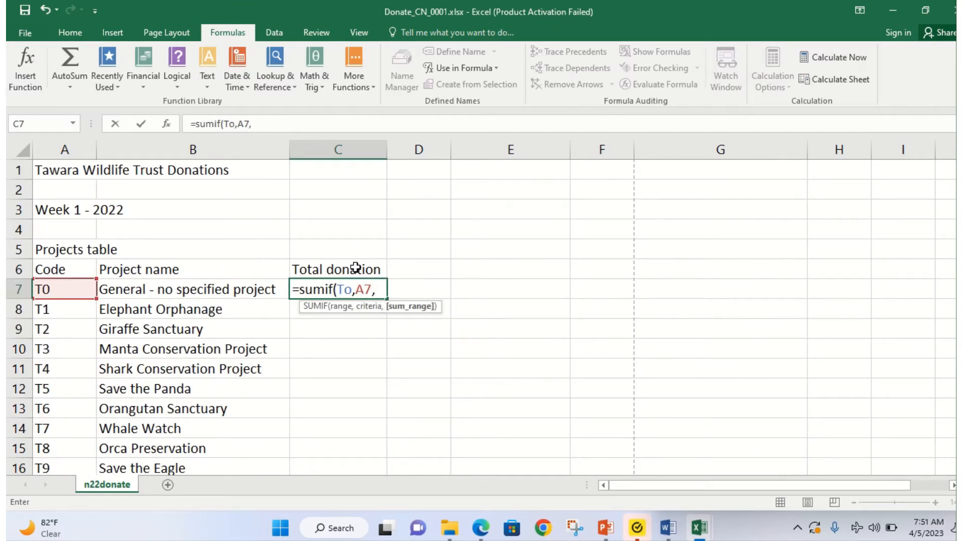
Step: Insert the Amount named range as sum range and commit, showing 68571.2
scroll(476, 347, down, 4)
scroll(681, 465, down, 2)
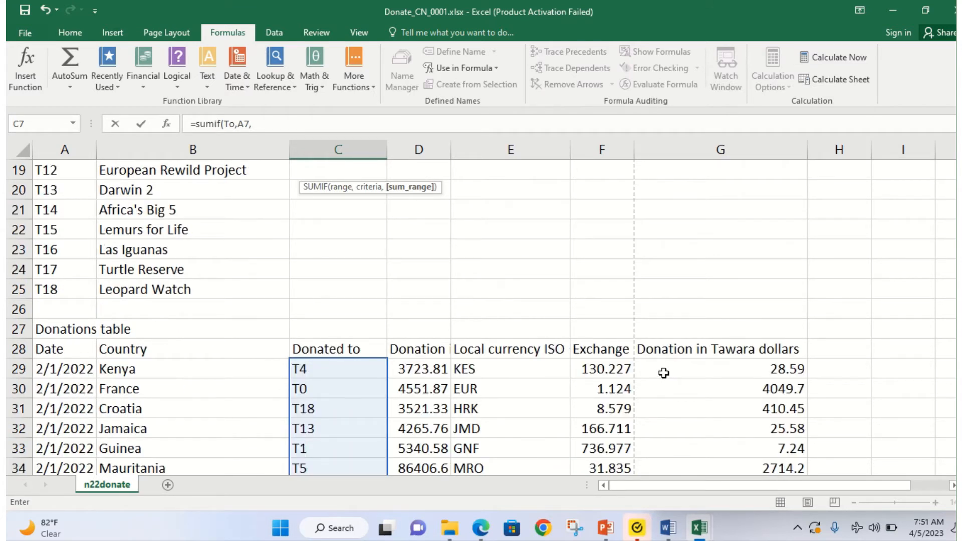
scroll(663, 371, up, 4)
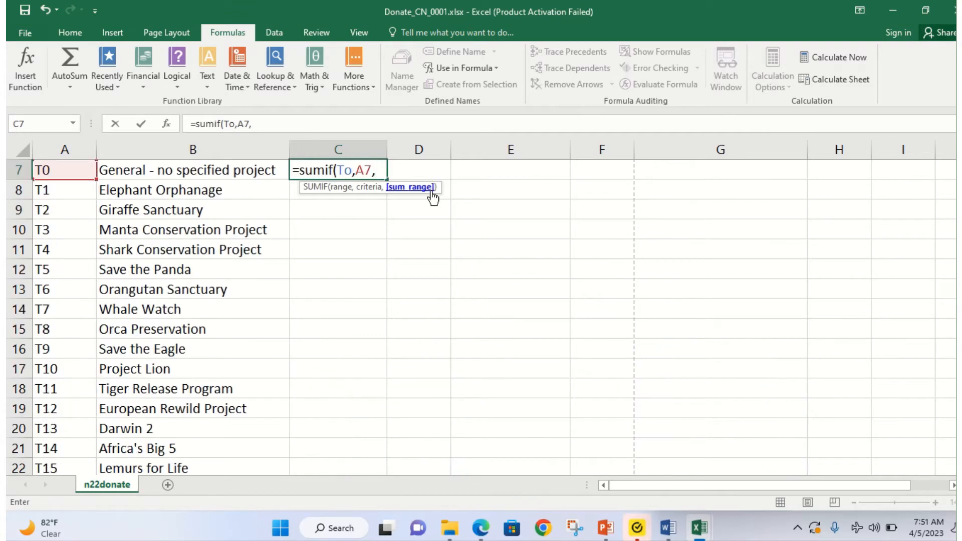
text(a)
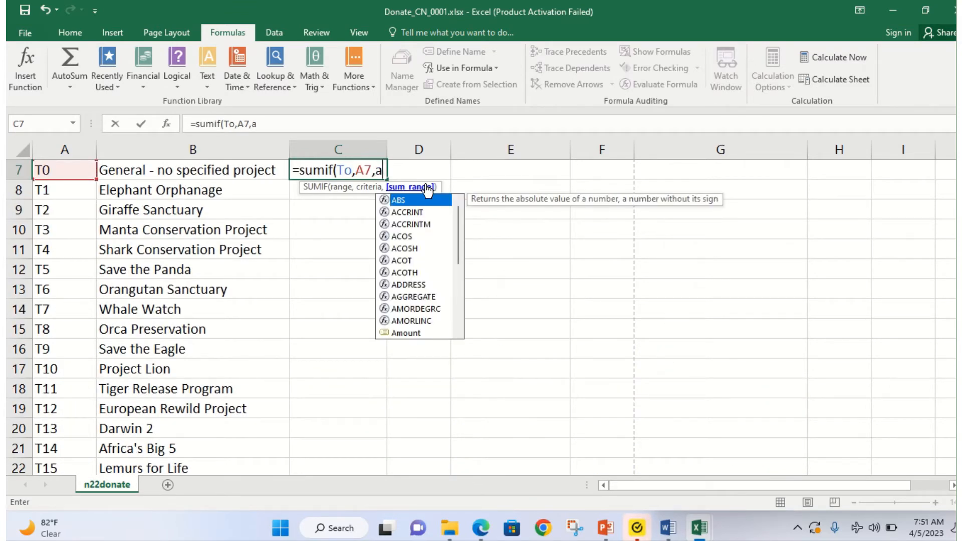
click(405, 333)
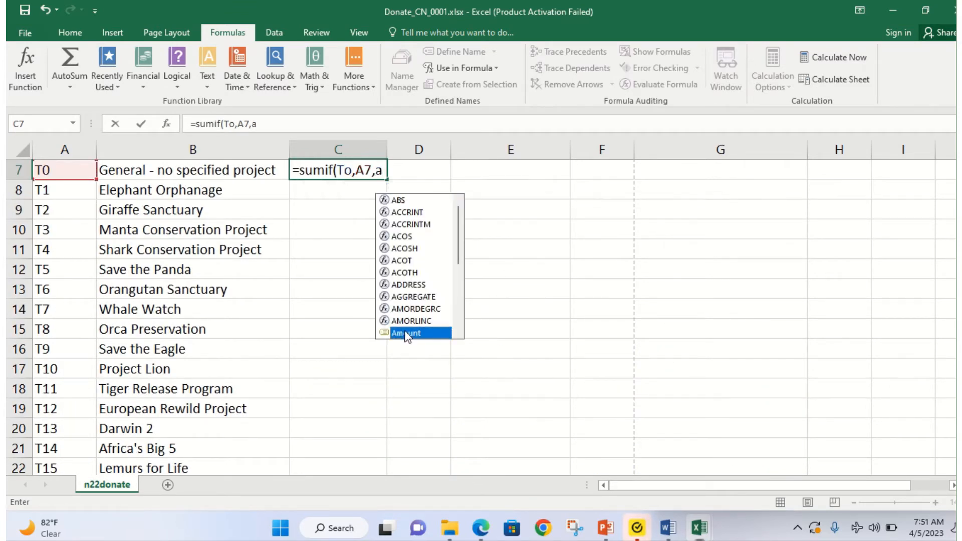
double_click(404, 333)
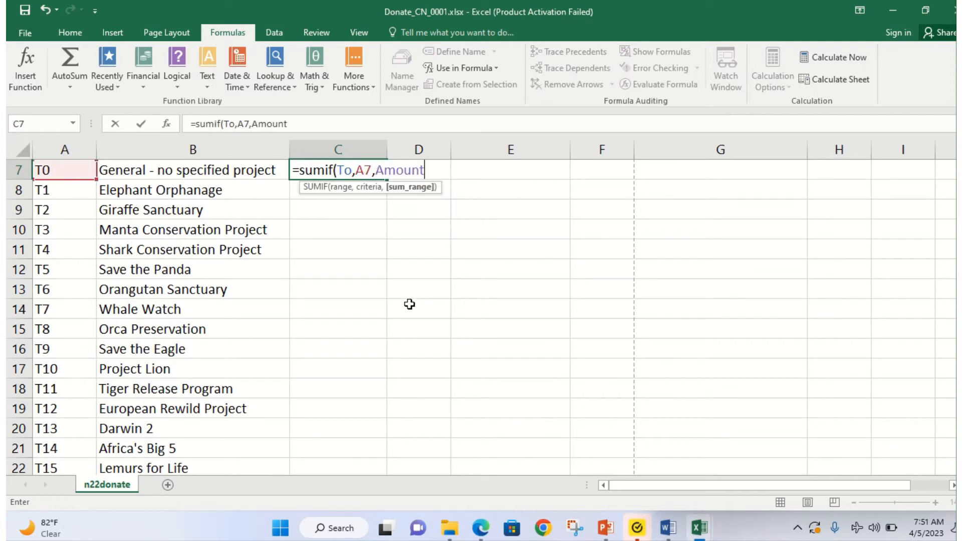
text())
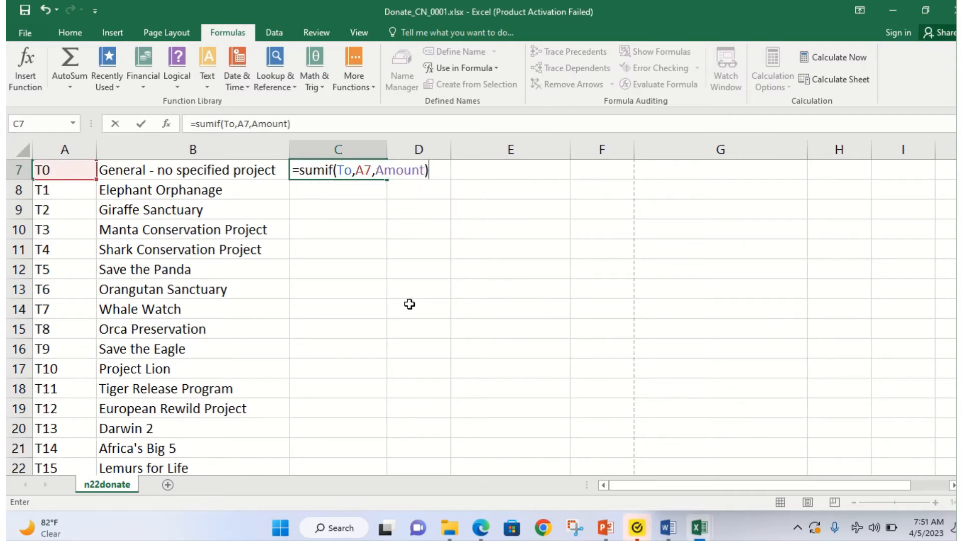
key(Return)
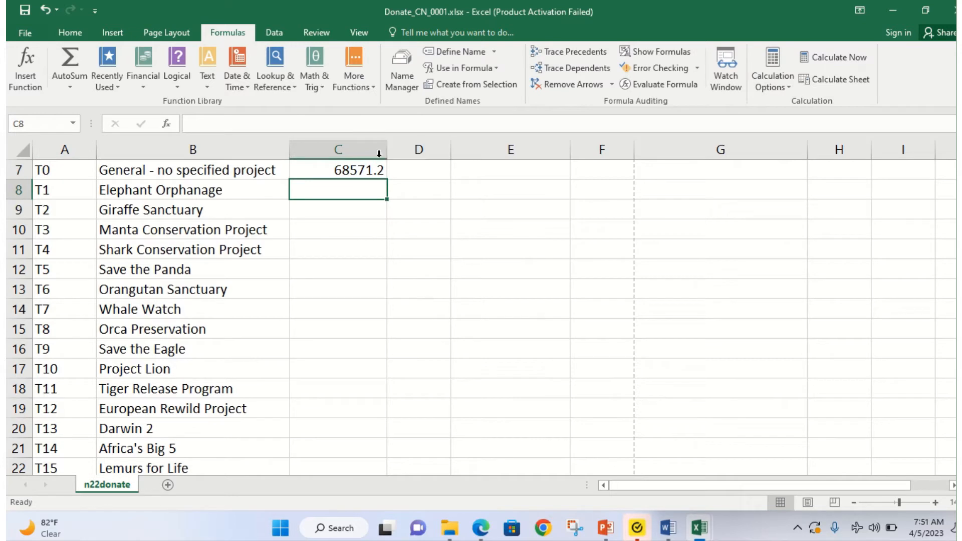
click(360, 168)
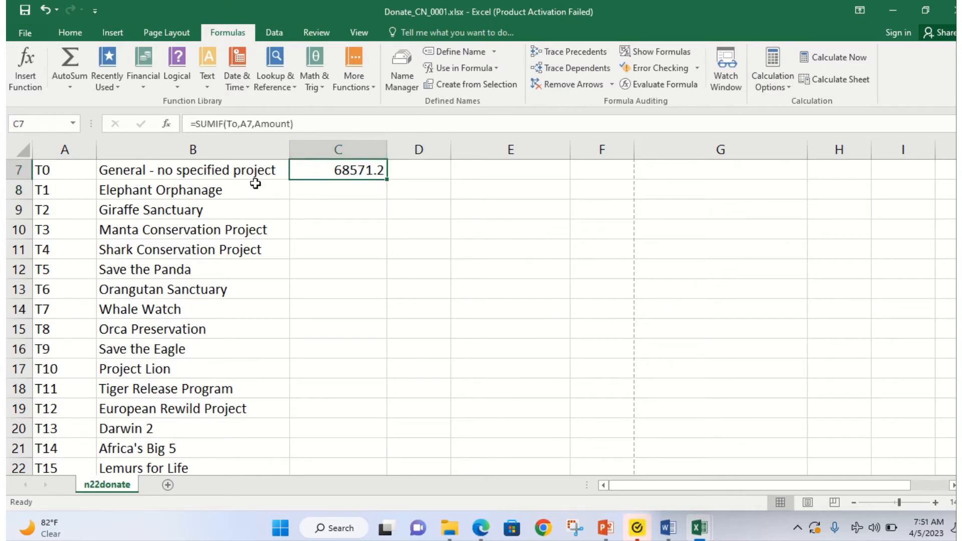
scroll(43, 188, up, 2)
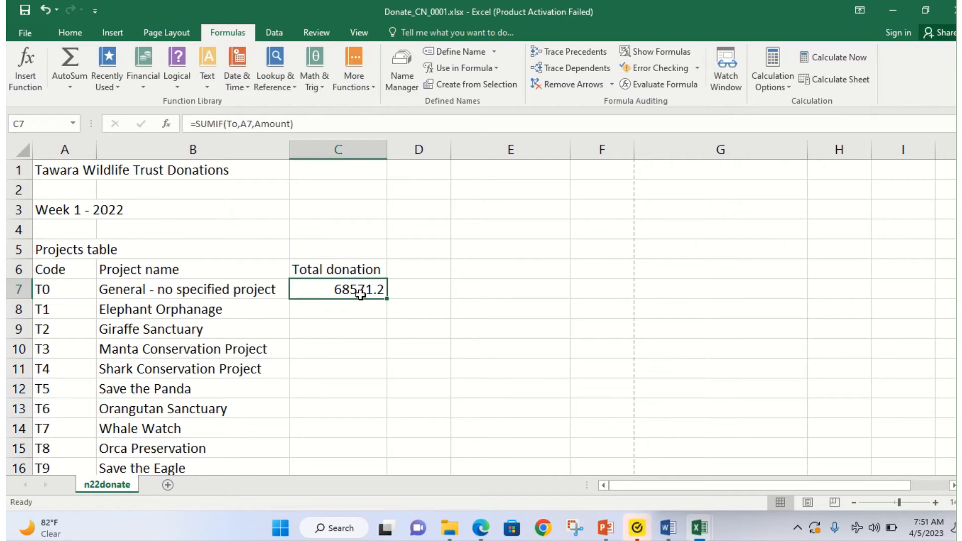
scroll(365, 451, down, 2)
scroll(701, 365, down, 6)
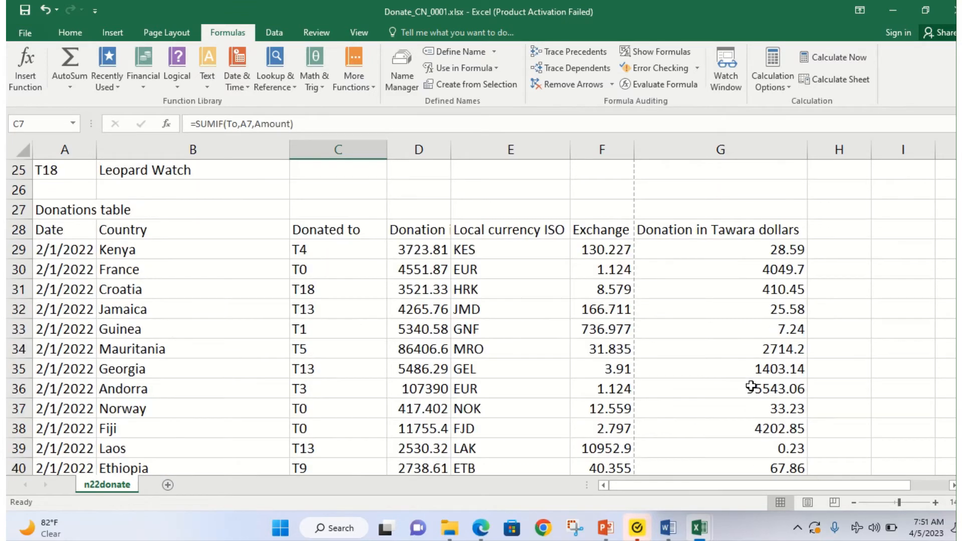
click(347, 267)
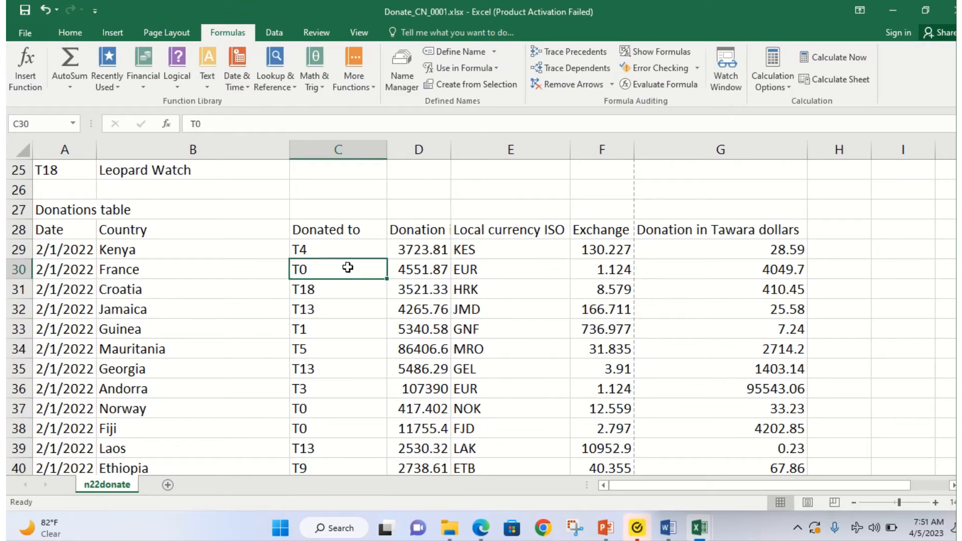
click(769, 270)
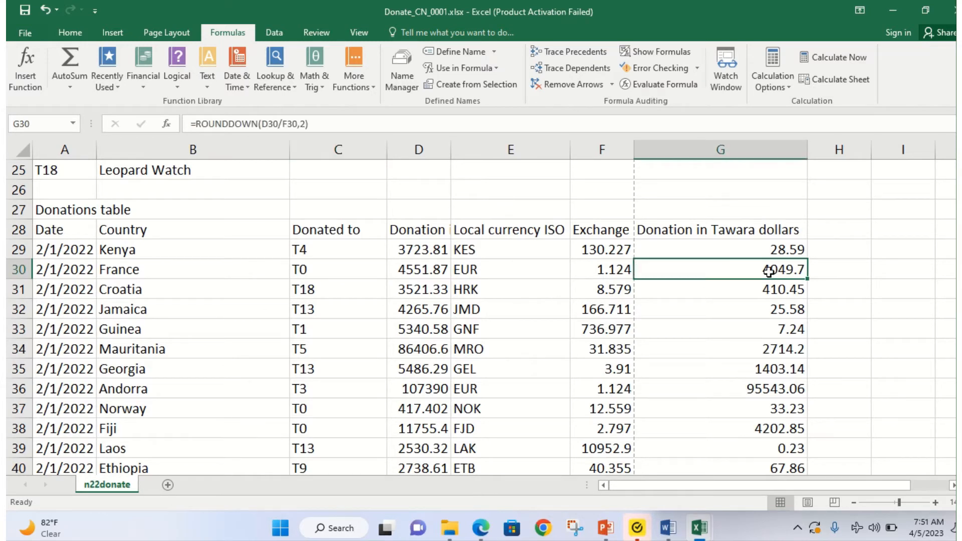
click(716, 410)
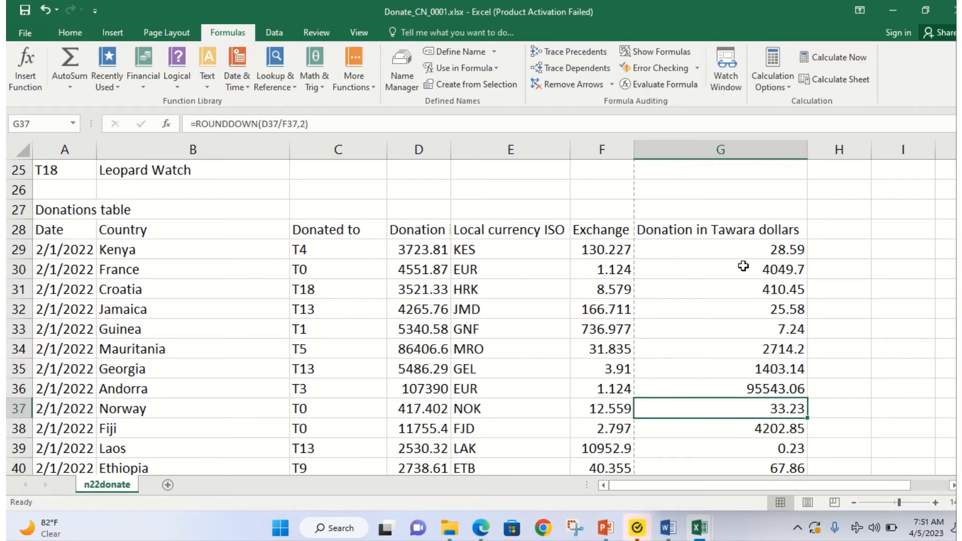
scroll(431, 201, up, 6)
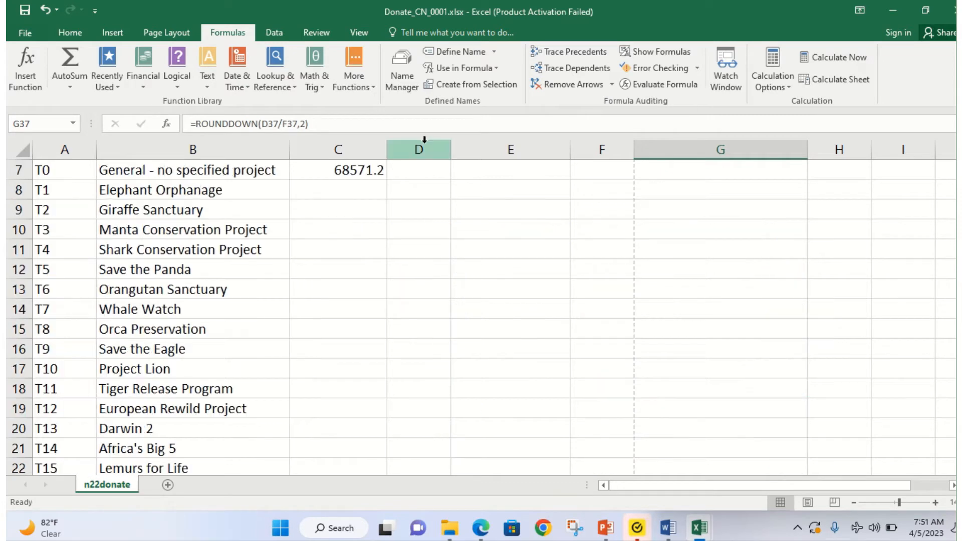
scroll(356, 195, down, 4)
scroll(499, 297, down, 4)
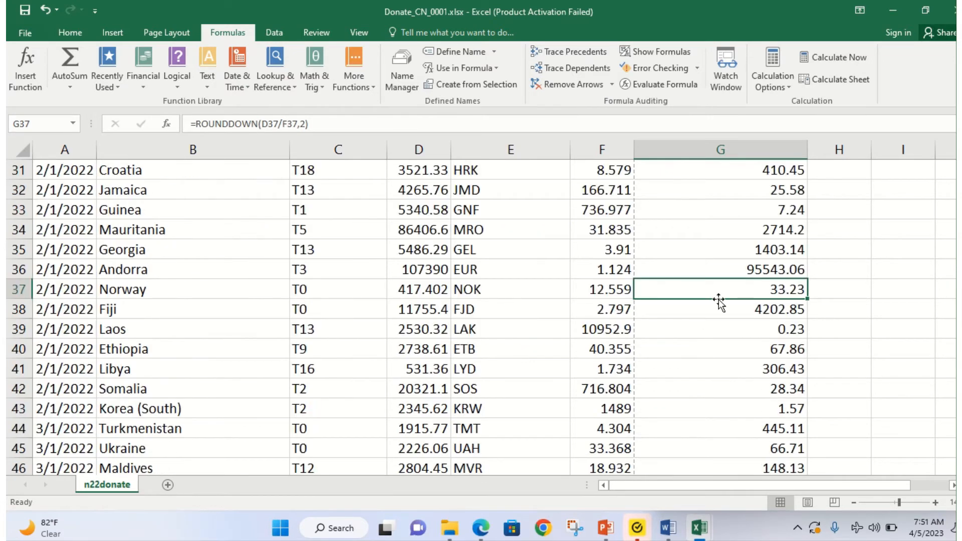
click(481, 528)
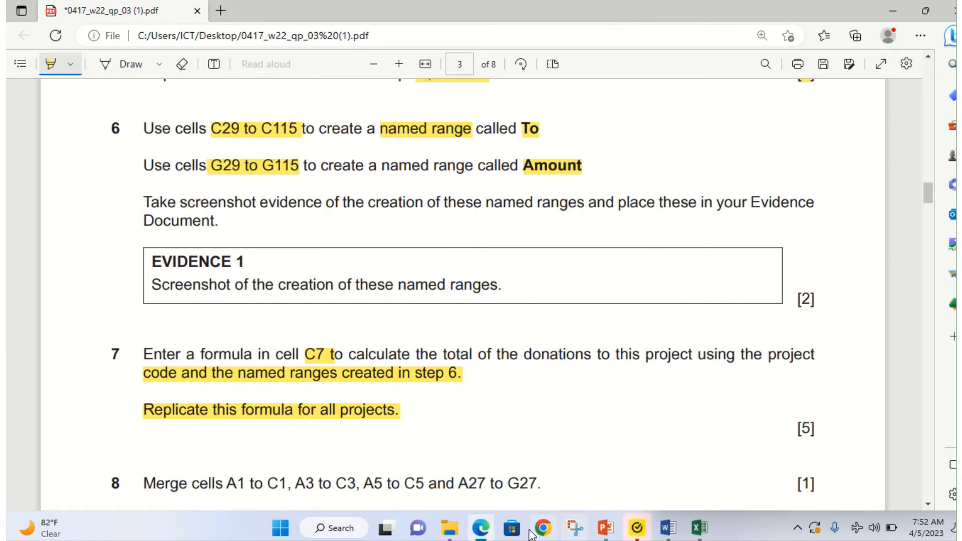
click(481, 527)
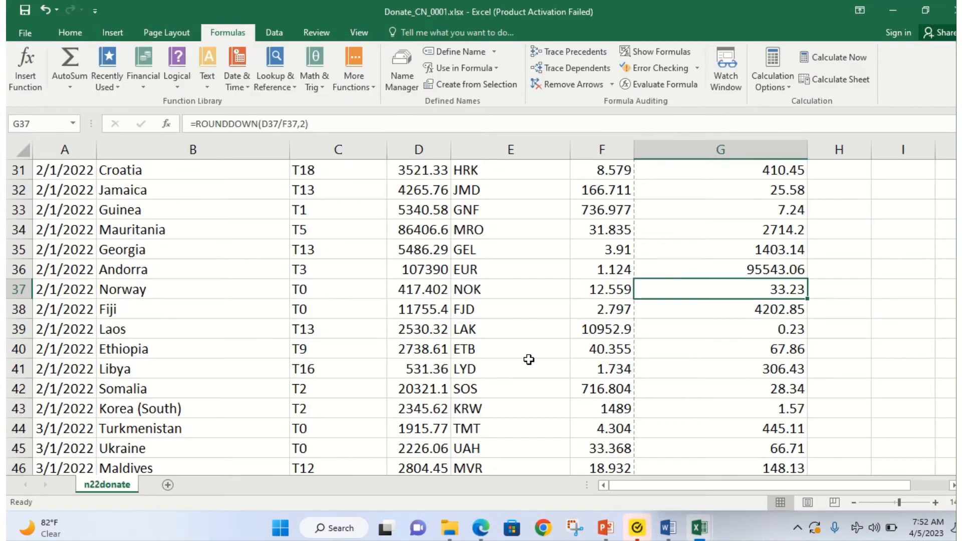
scroll(501, 311, up, 10)
Step: Fill the C7 SUMIF formula down to C25
click(369, 294)
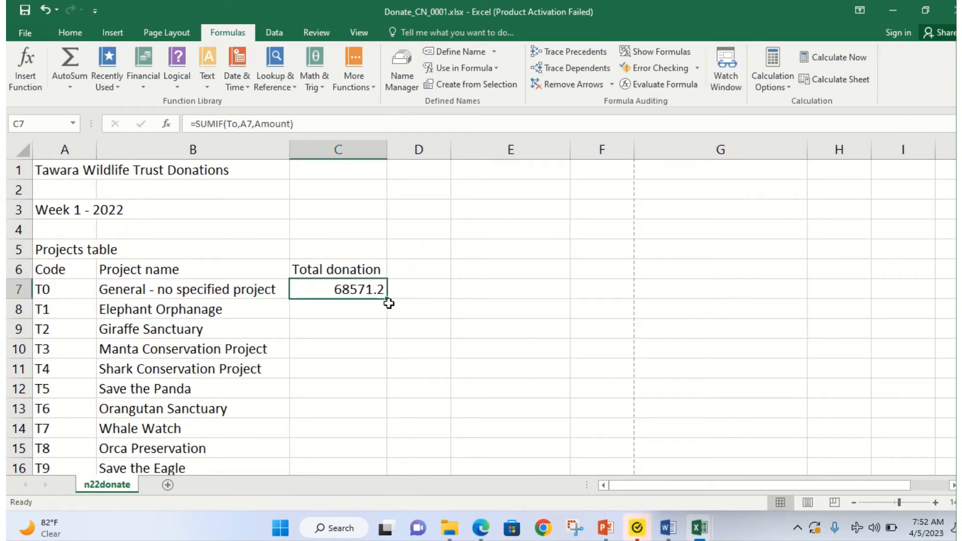
drag(388, 299, 399, 331)
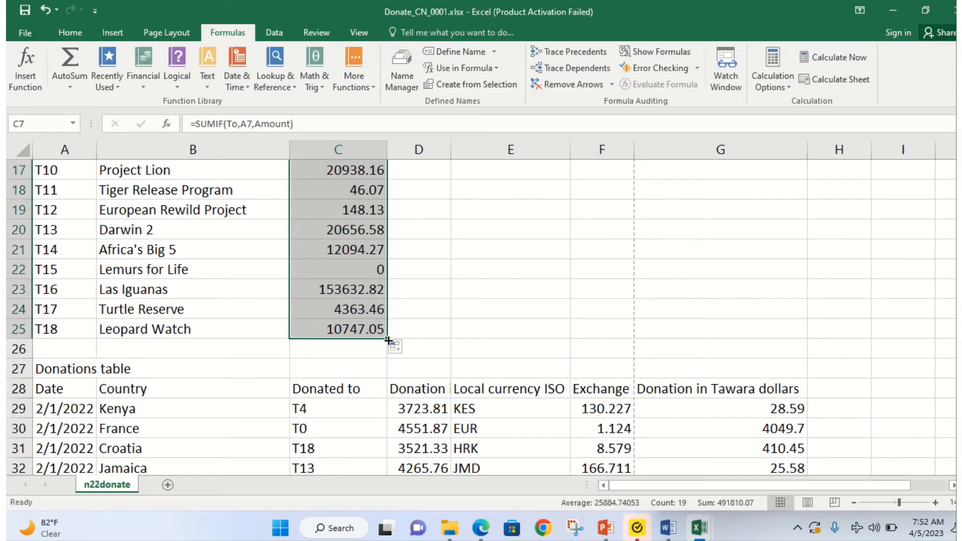
scroll(388, 341, up, 5)
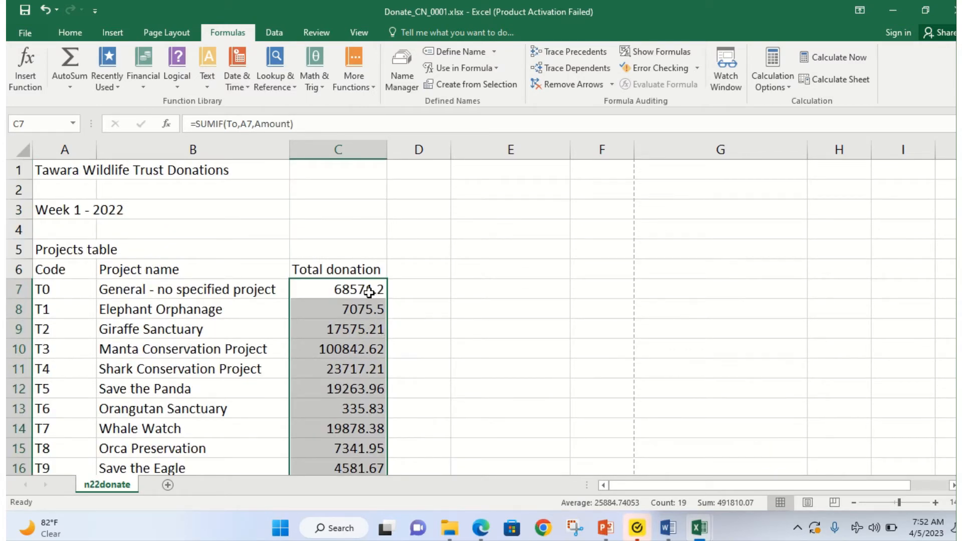
Step: Check the SUMIF references in C7, C8 and C9 without changing them
double_click(369, 292)
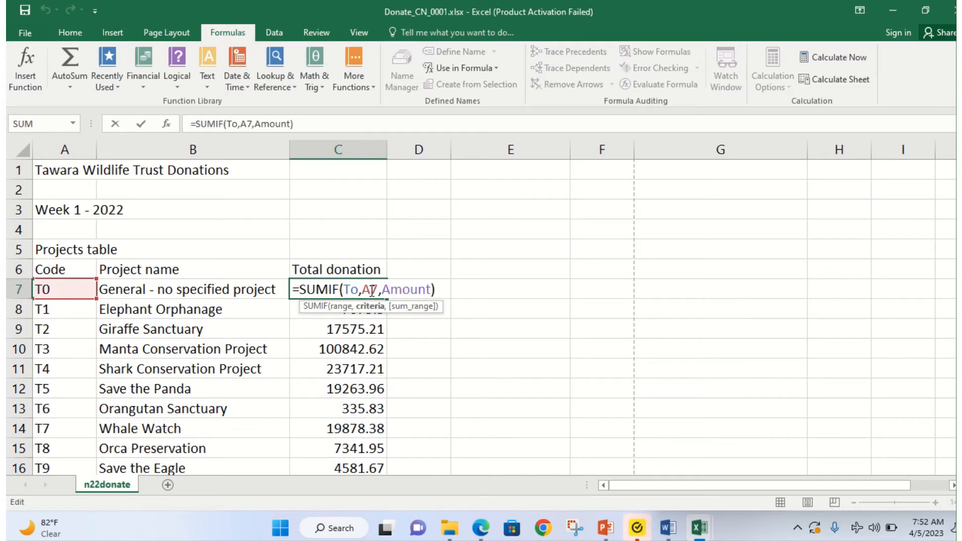
key(Return)
double_click(368, 306)
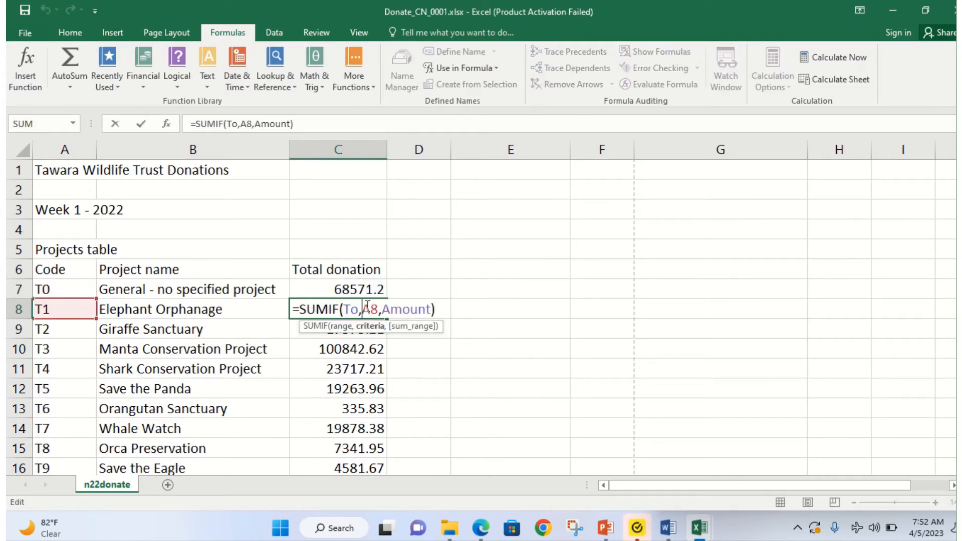
key(Return)
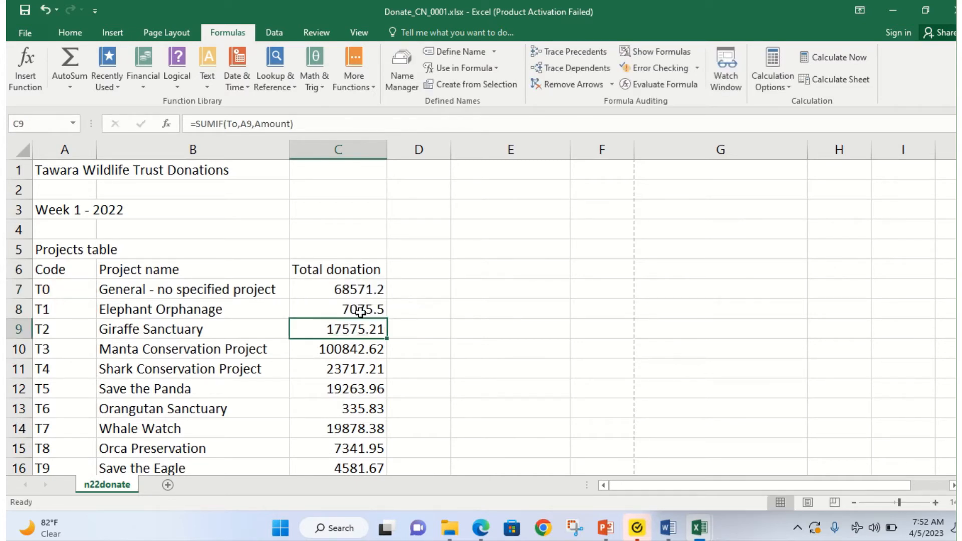
double_click(354, 328)
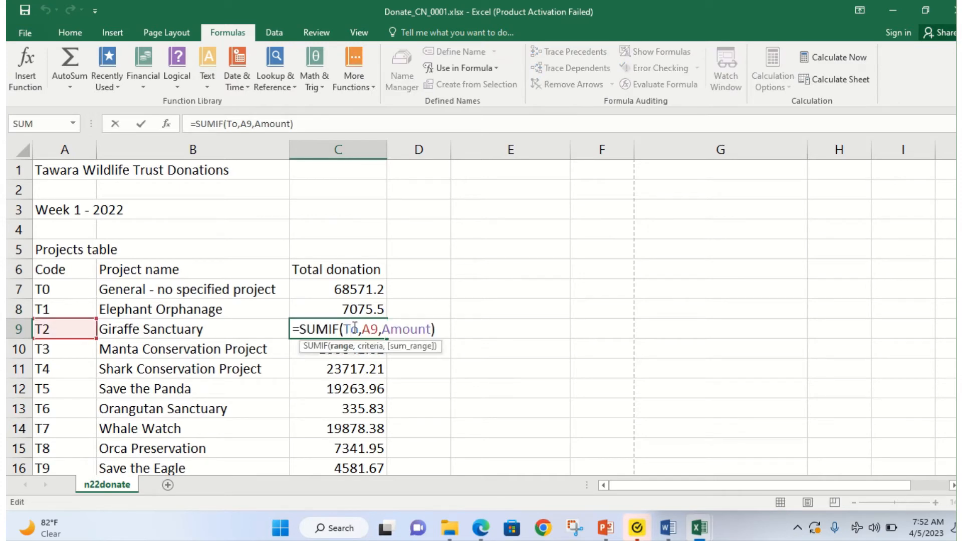
key(Return)
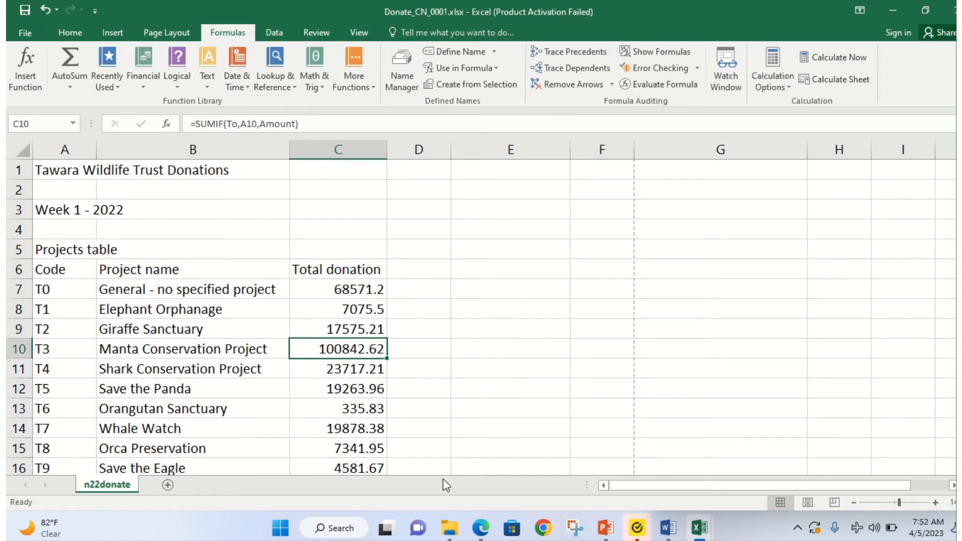
click(481, 527)
scroll(273, 298, down, 5)
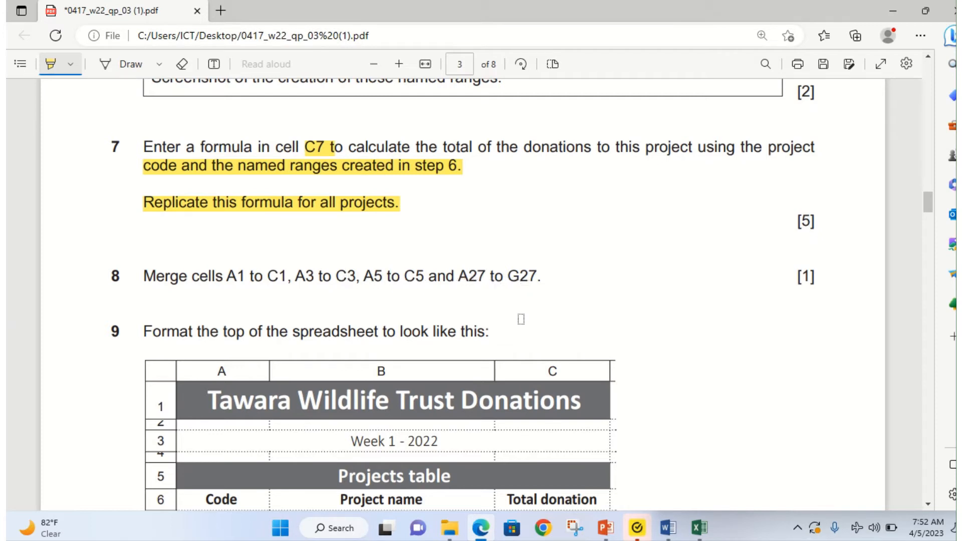
Step: Scroll the exam paper PDF to questions 7–9, including the merge-heading instruction
scroll(468, 396, down, 1)
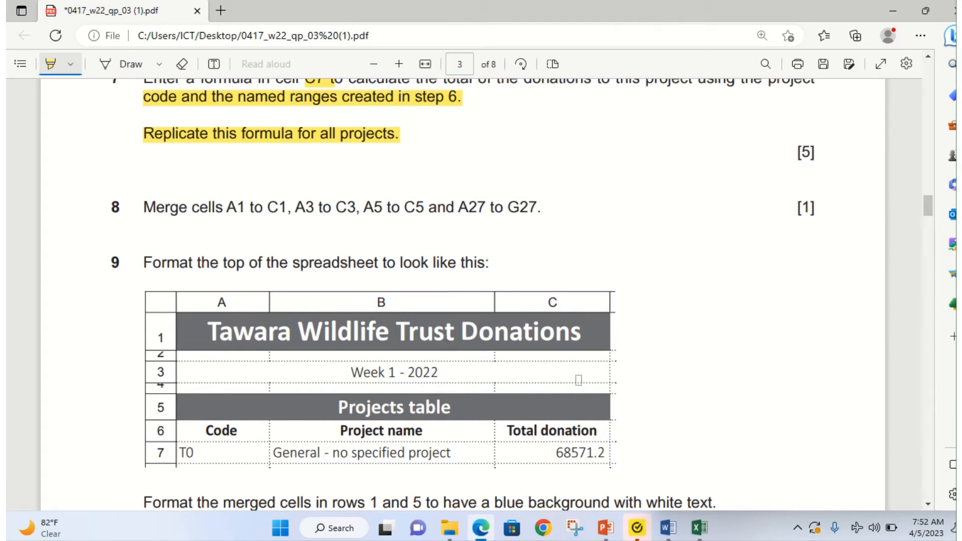
scroll(381, 419, down, 2)
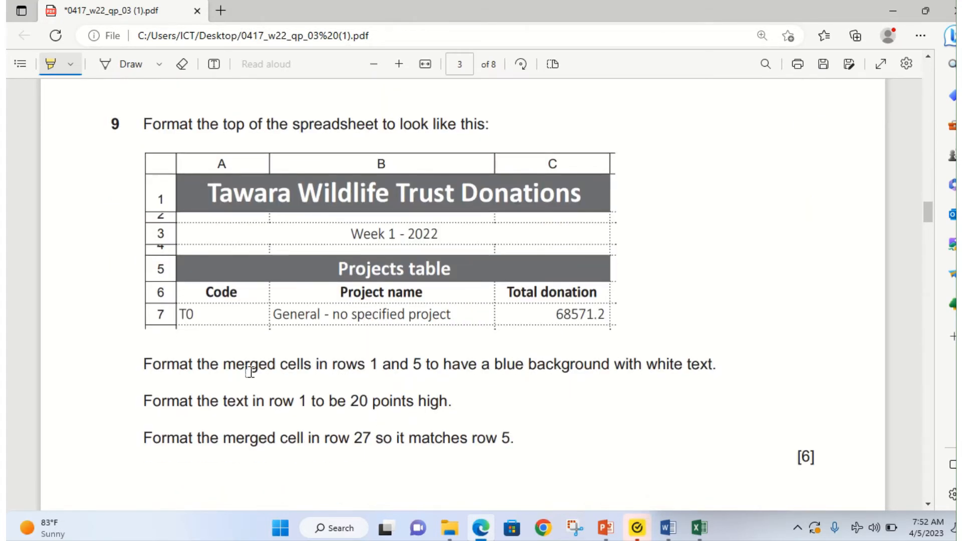
scroll(251, 371, down, 3)
scroll(253, 364, up, 8)
scroll(261, 357, down, 1)
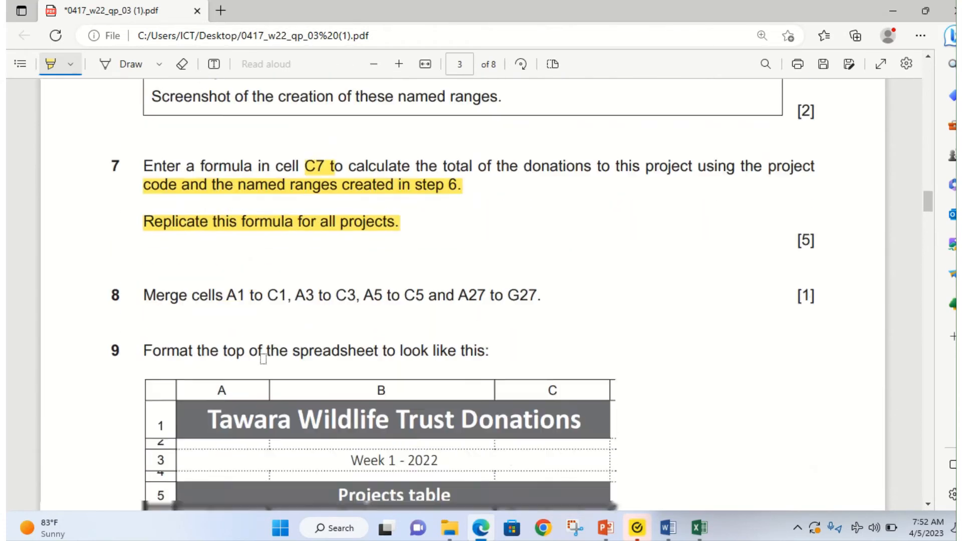
scroll(263, 359, down, 1)
scroll(265, 358, up, 1)
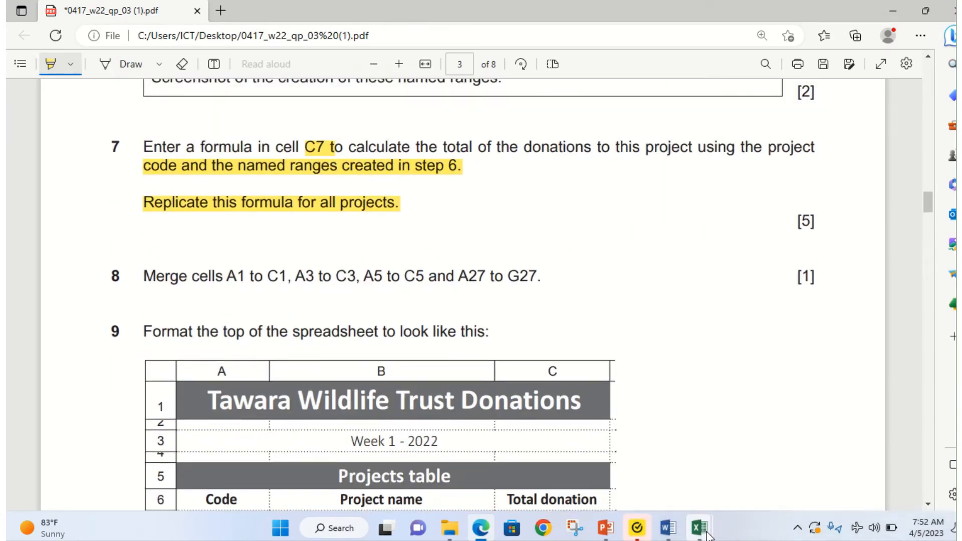
Step: Merge and centre the title across A1:C1 and Week 1 - 2022 across A3:C3
click(777, 451)
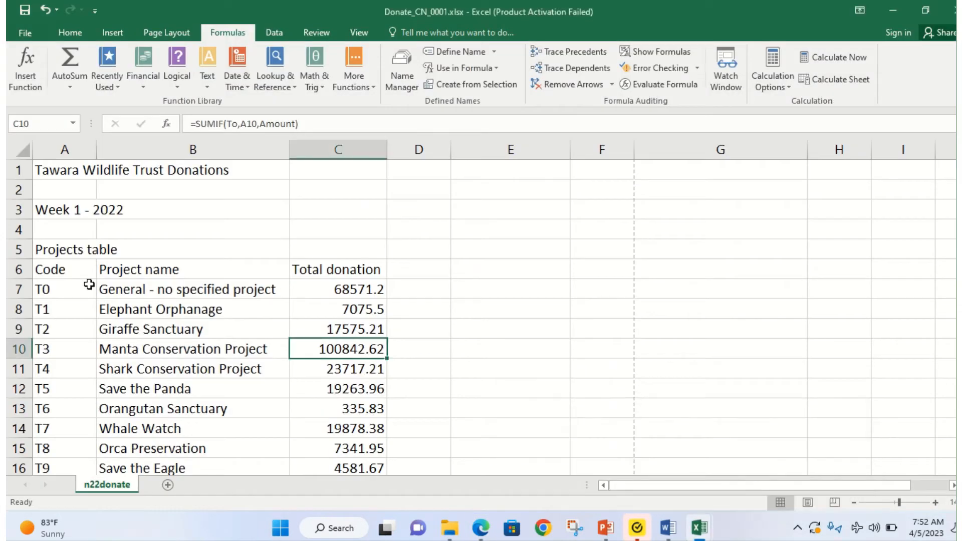
drag(39, 170, 338, 168)
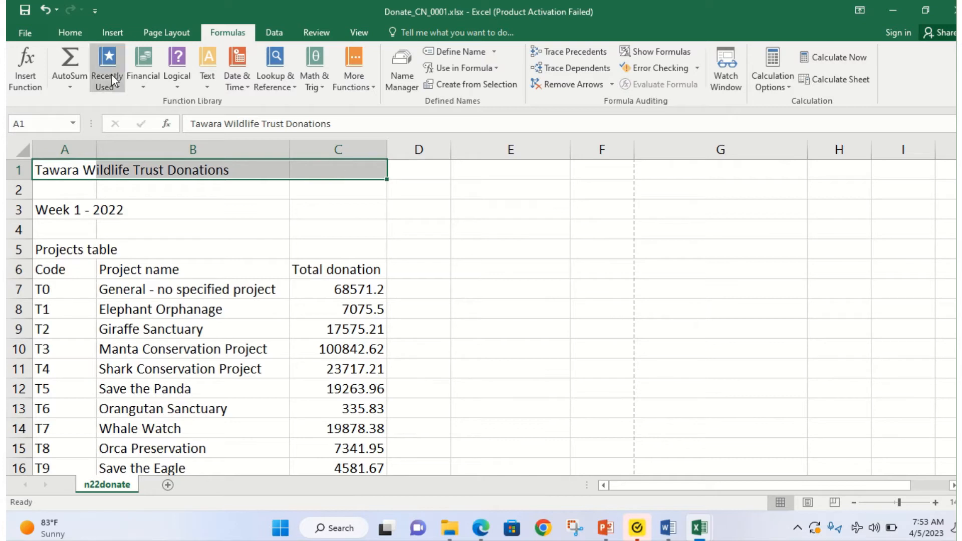
click(77, 33)
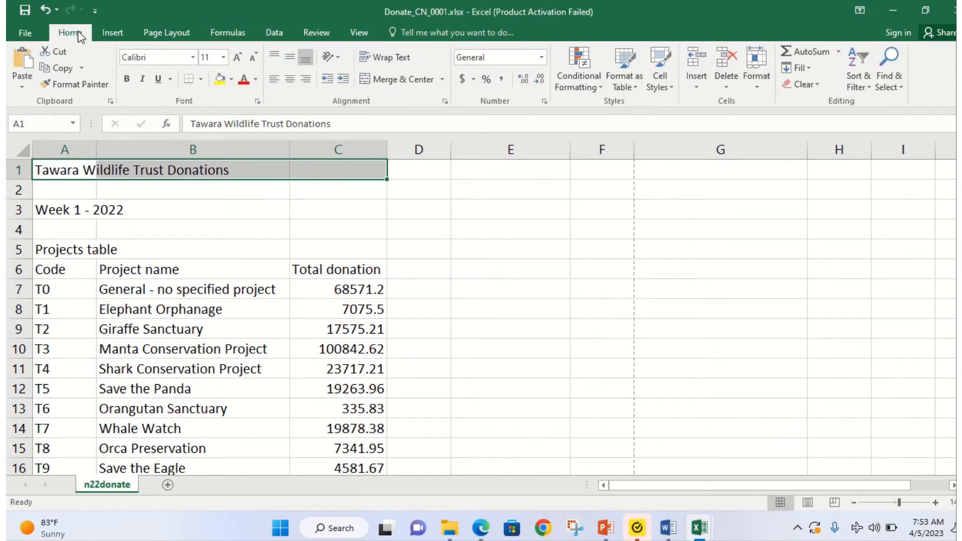
click(384, 81)
drag(39, 211, 340, 209)
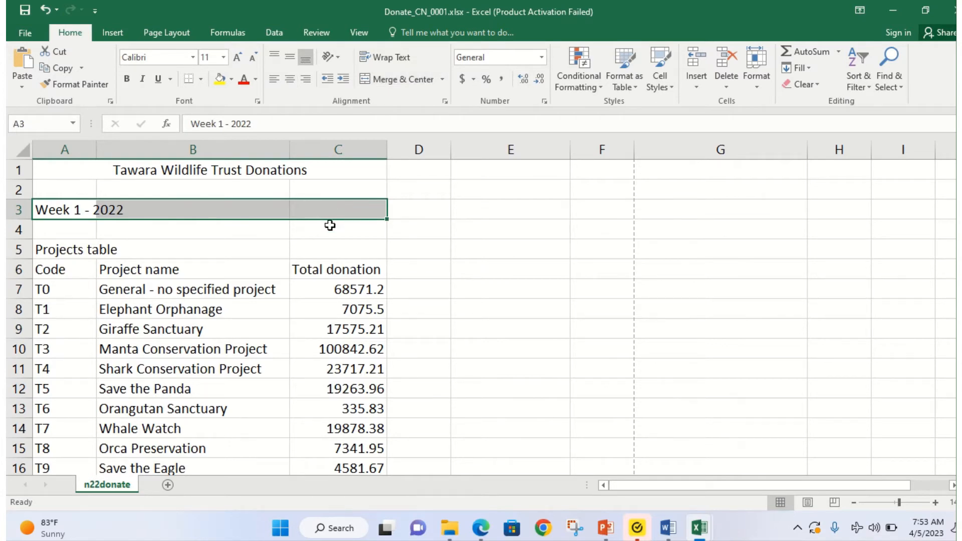
click(478, 535)
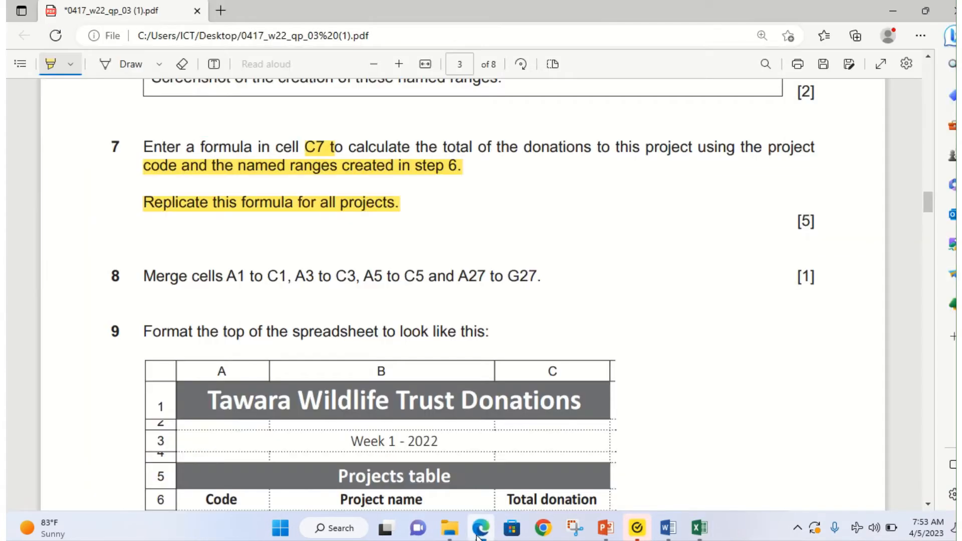
click(478, 535)
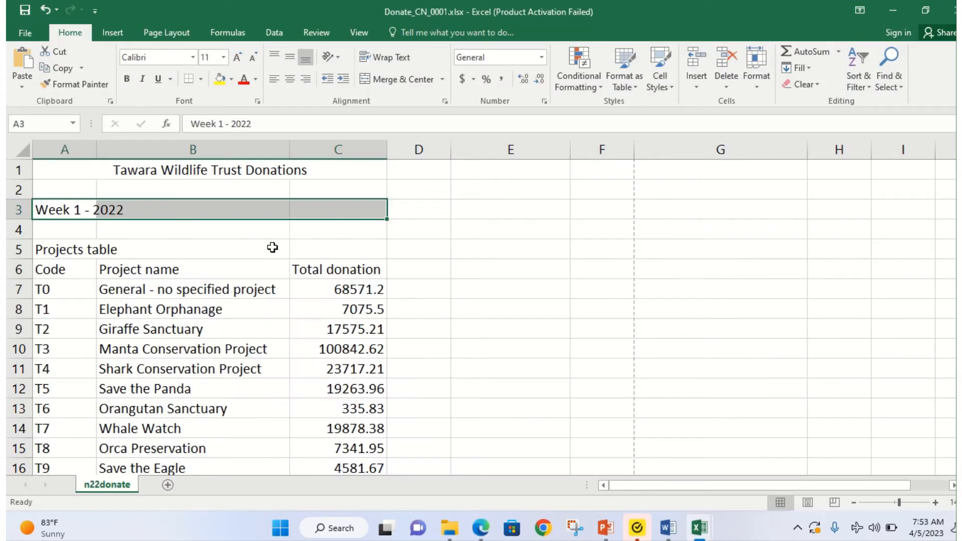
click(389, 76)
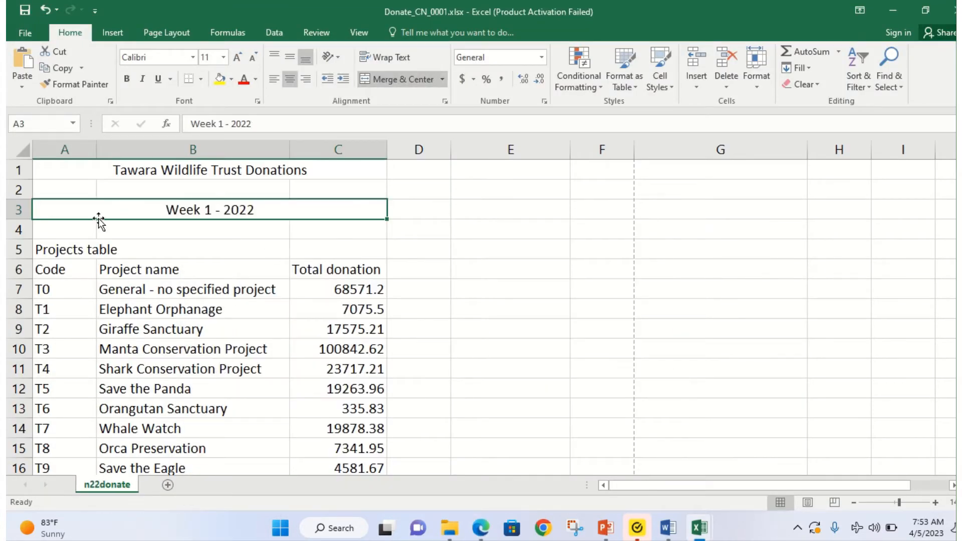
Step: Merge and centre Projects table across A5:C5 and Donations table across A27:G27
drag(50, 249, 326, 234)
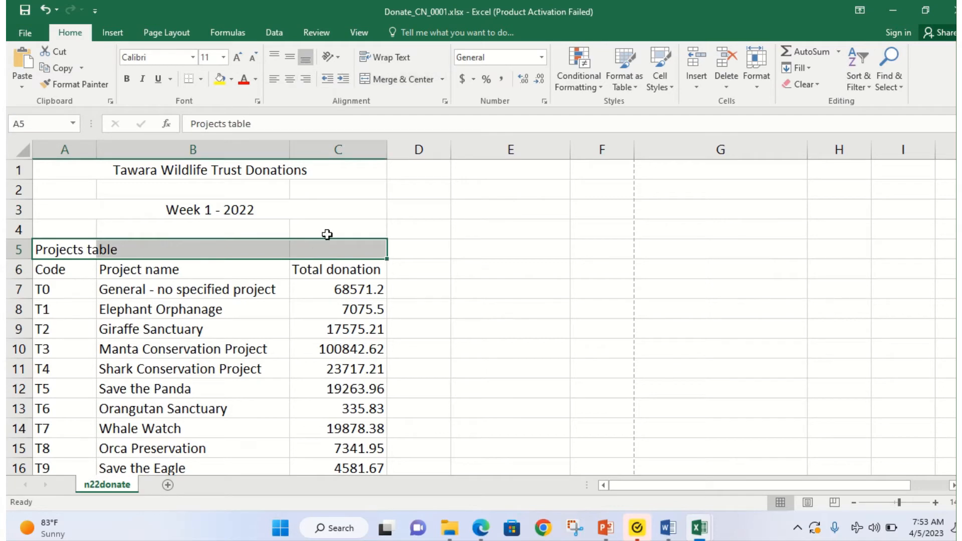
click(397, 80)
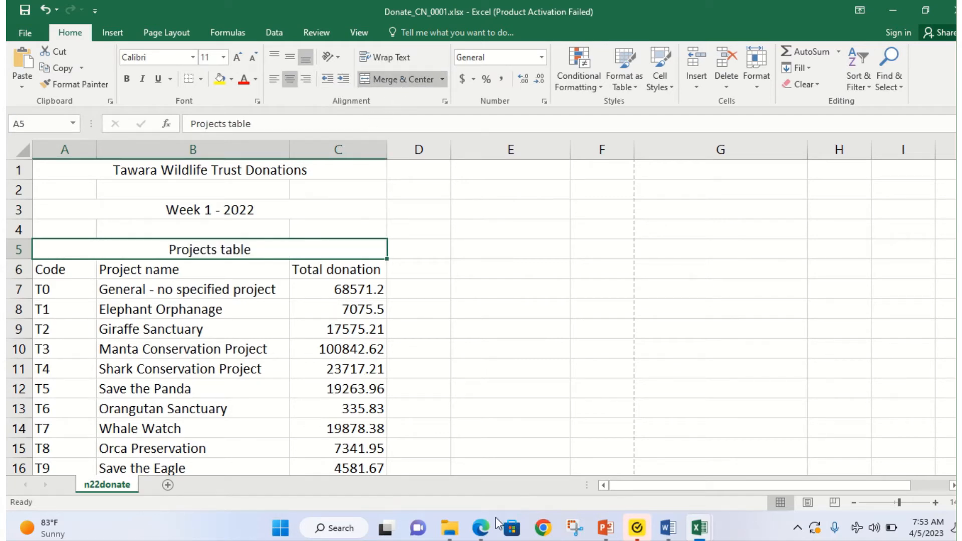
click(480, 531)
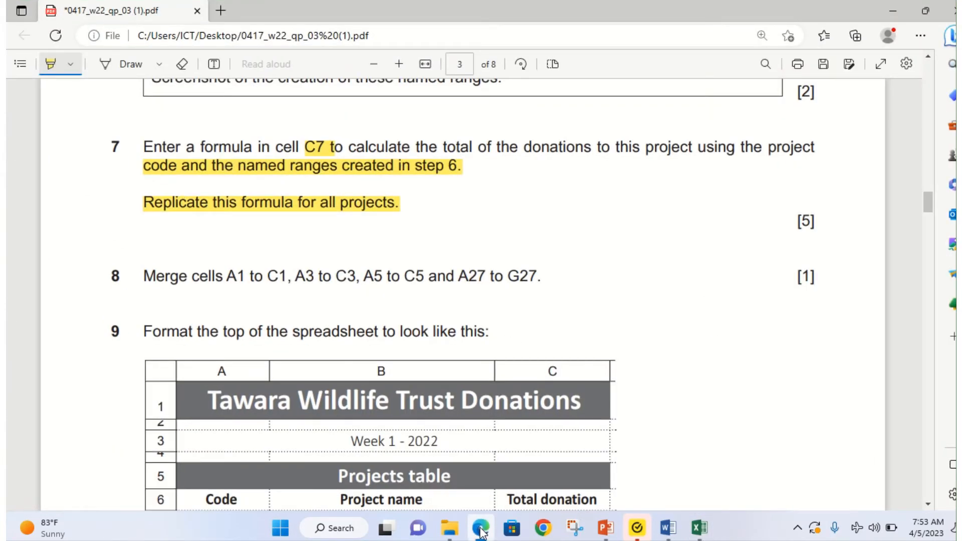
click(480, 530)
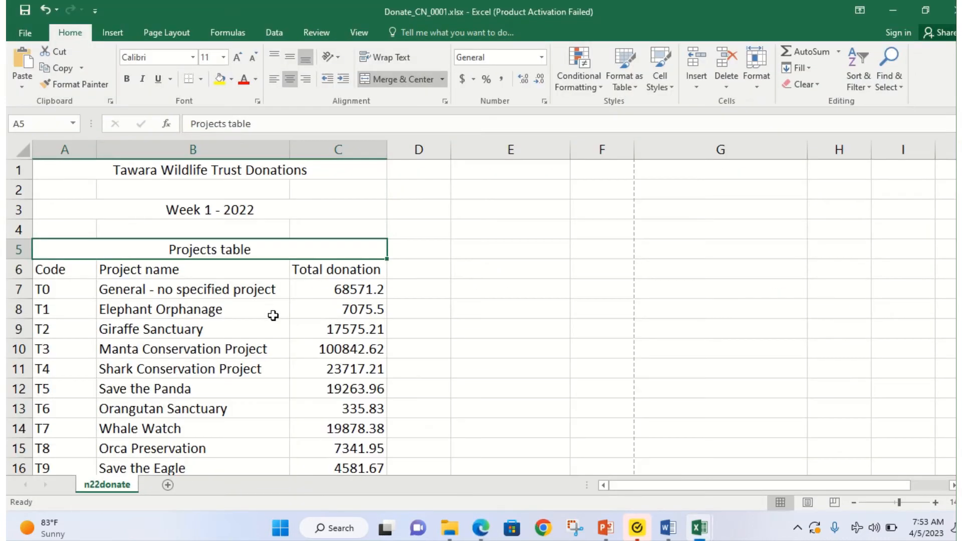
scroll(265, 325, down, 9)
scroll(265, 325, up, 3)
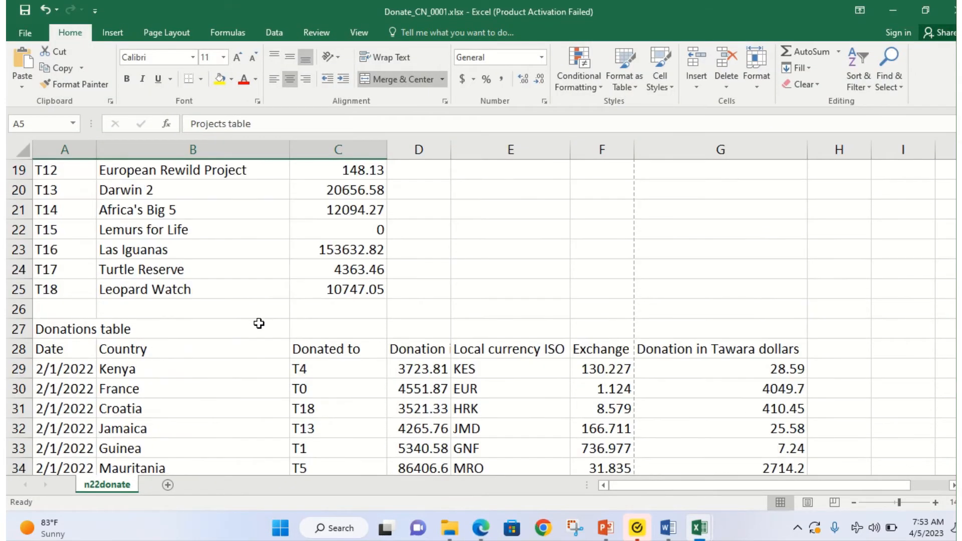
click(88, 331)
drag(88, 330, 720, 334)
click(404, 76)
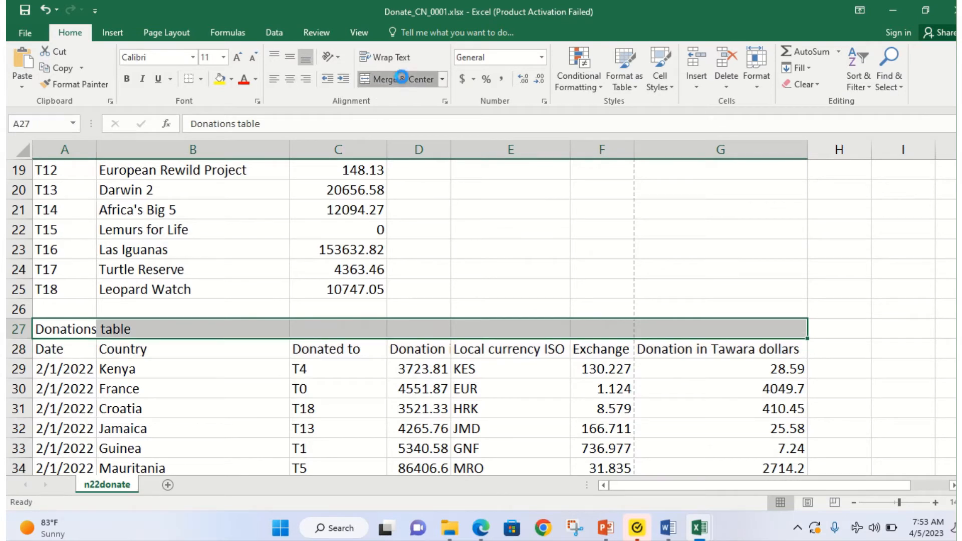
click(480, 527)
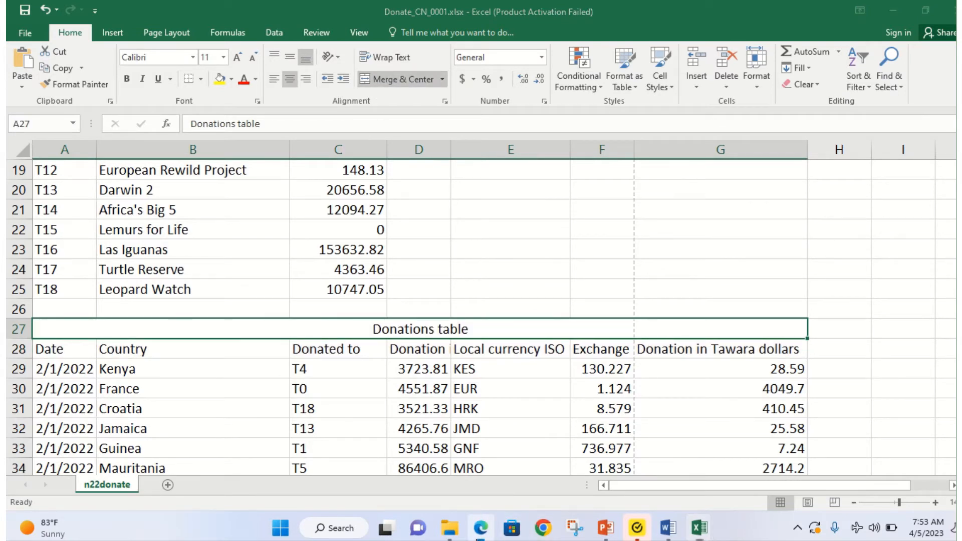
Step: Scroll the exam paper to question 9's formatting requirements for rows 1, 5 and 27
scroll(315, 378, down, 3)
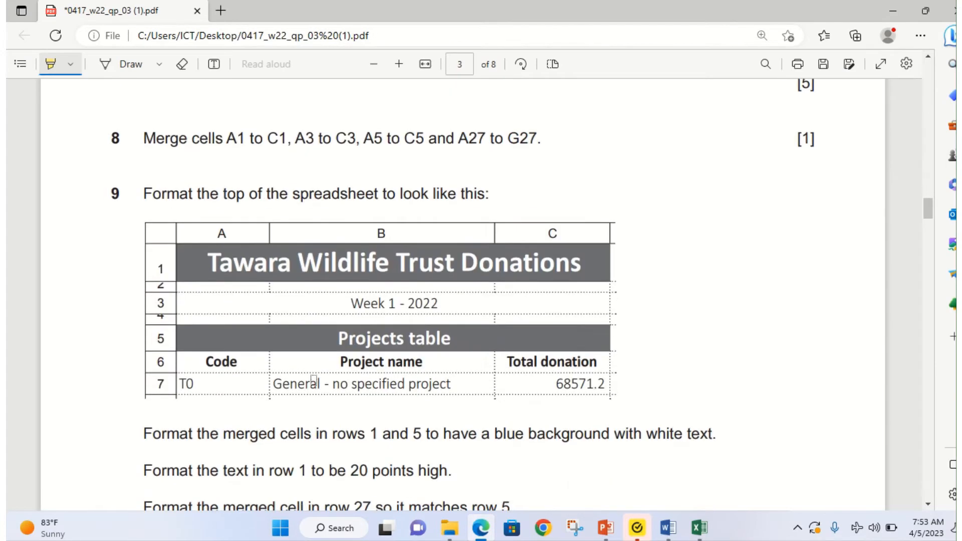
scroll(314, 380, down, 2)
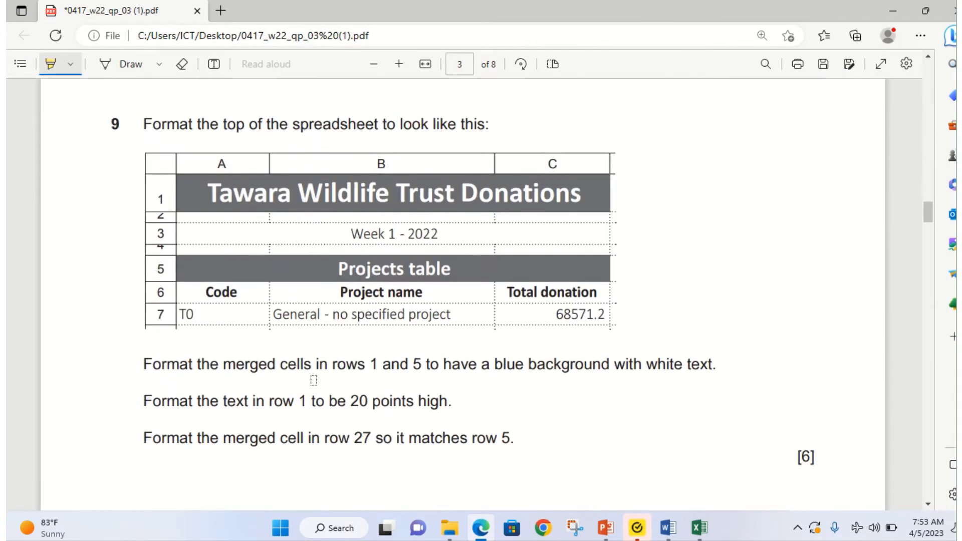
scroll(314, 380, up, 2)
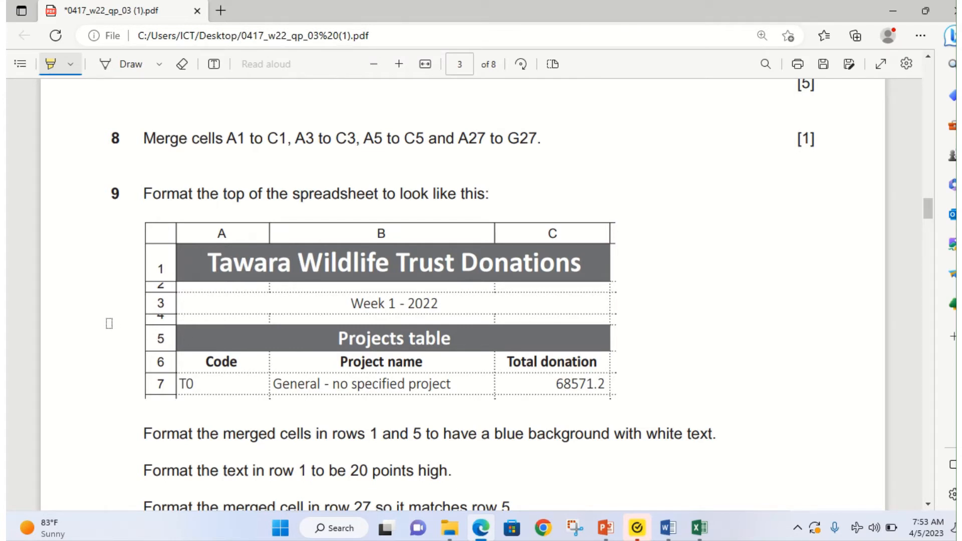
Step: Give the merged A1 title and A5 Projects table heading blue fill with white text
mouse_move(710, 513)
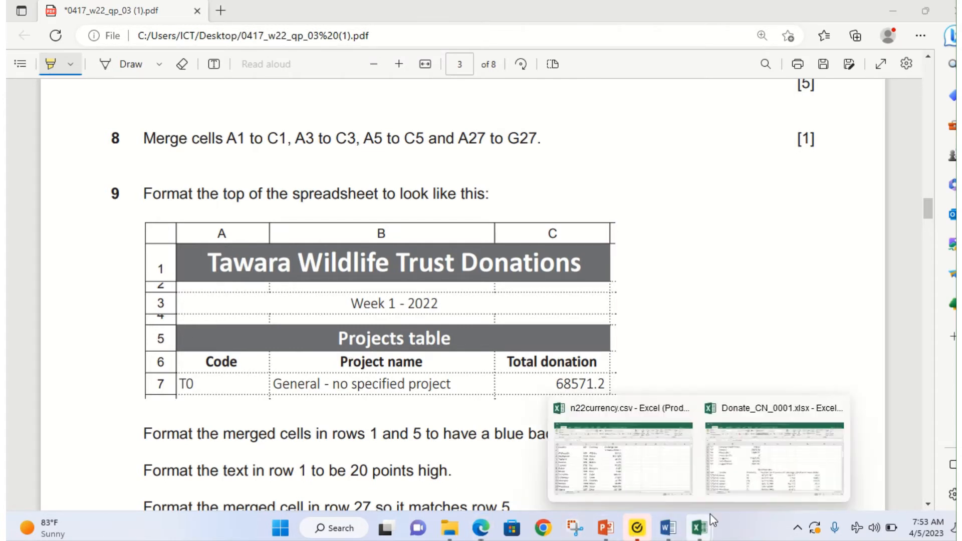
click(758, 465)
scroll(236, 318, up, 6)
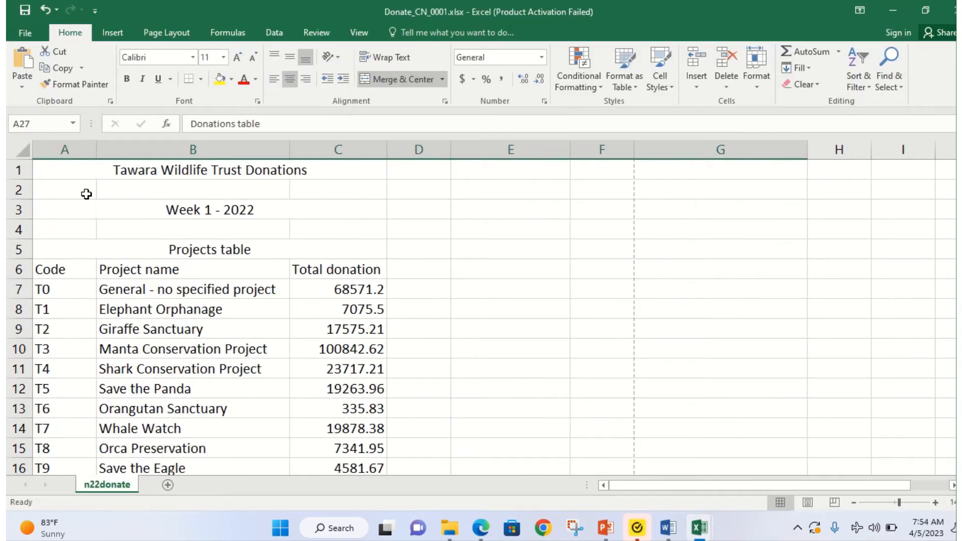
drag(55, 173, 281, 166)
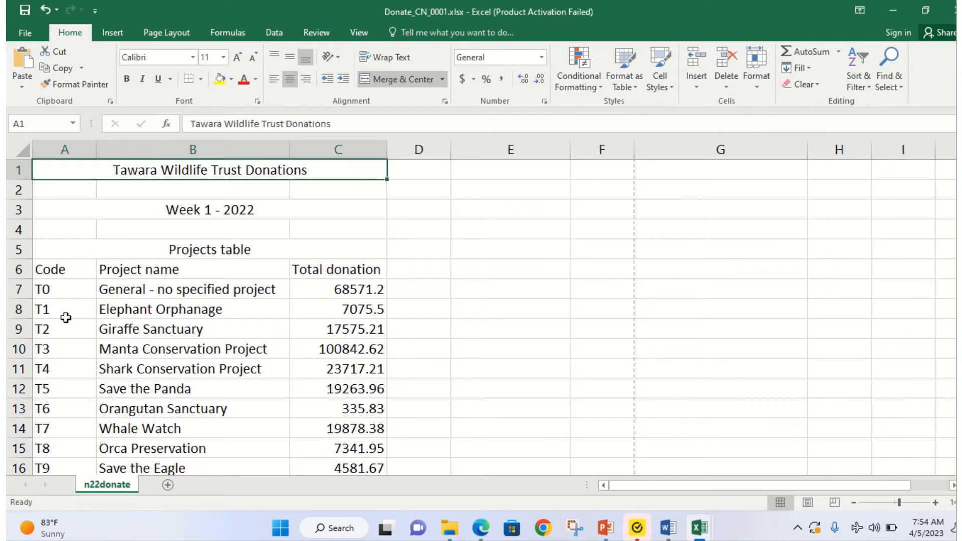
ctrl+click(43, 248)
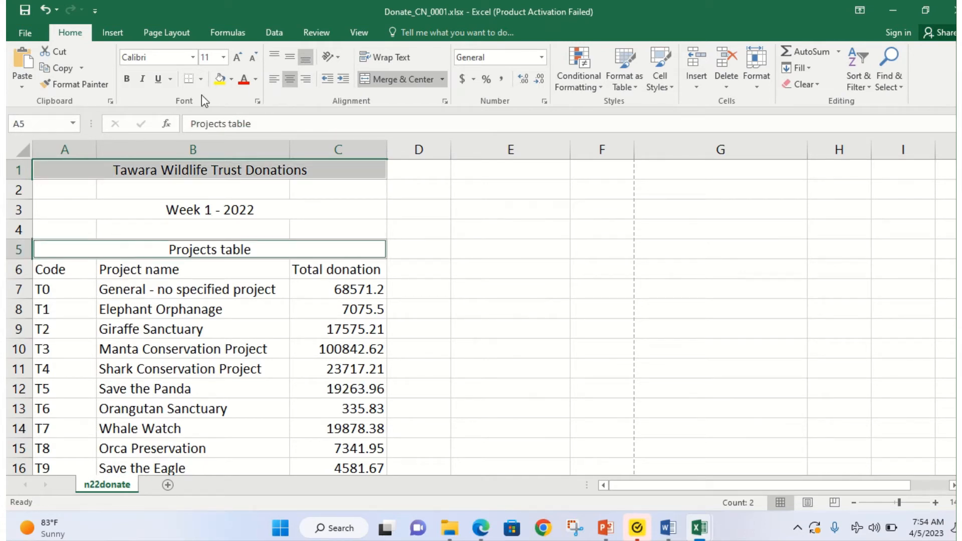
click(231, 79)
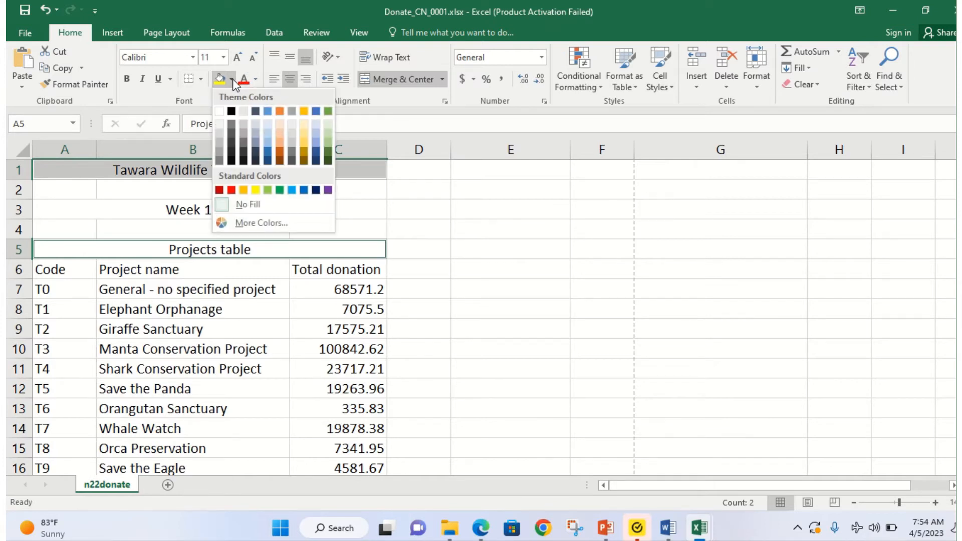
click(292, 190)
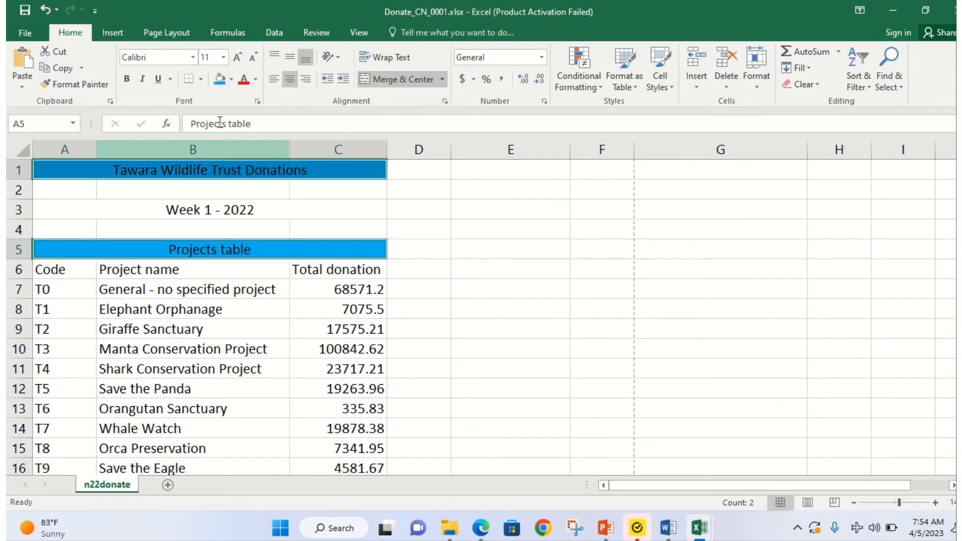
click(256, 80)
click(243, 128)
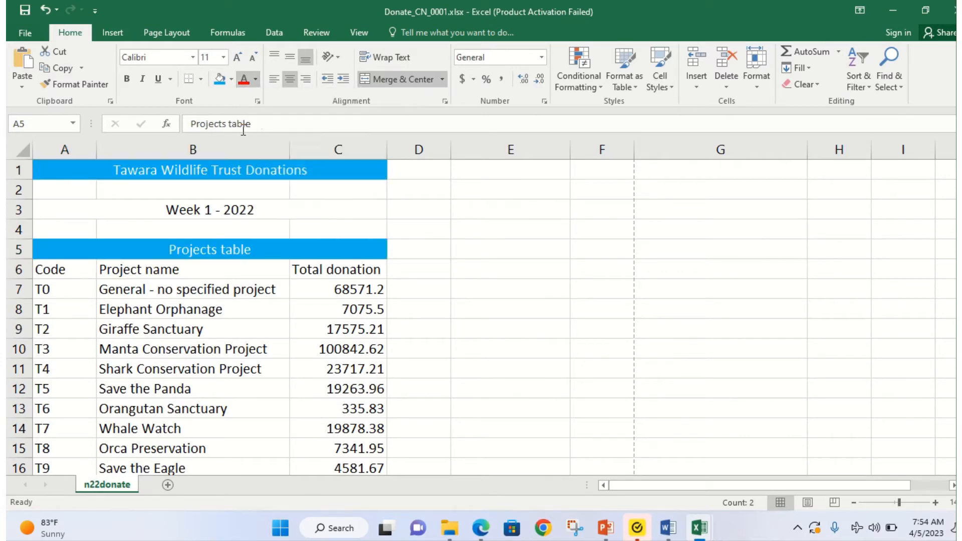
Step: Set the row 1 title's font size to 20 point
click(480, 528)
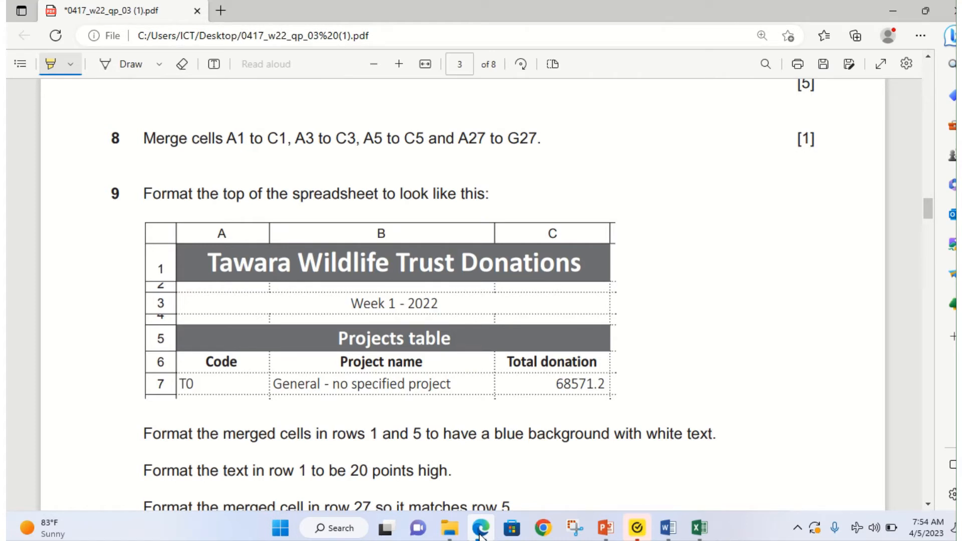
click(481, 530)
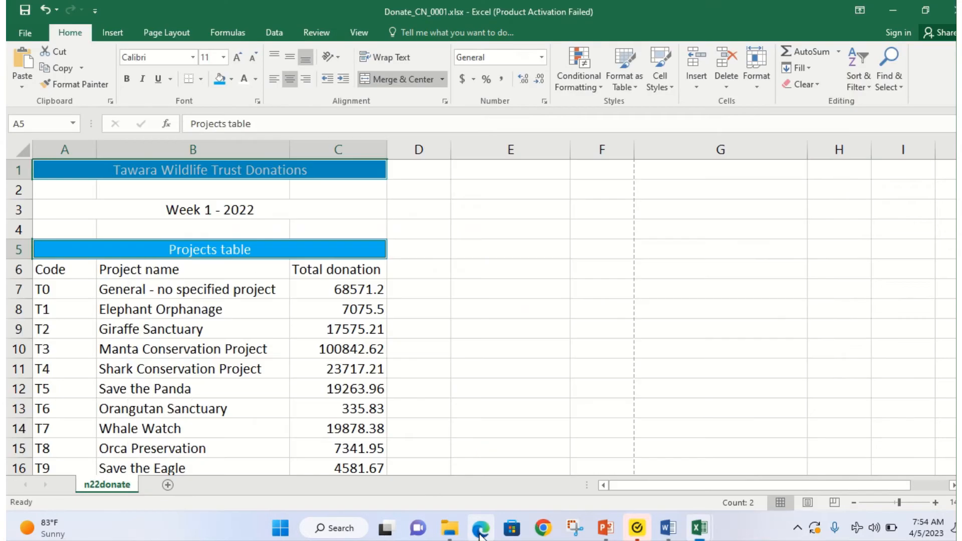
click(158, 175)
click(218, 58)
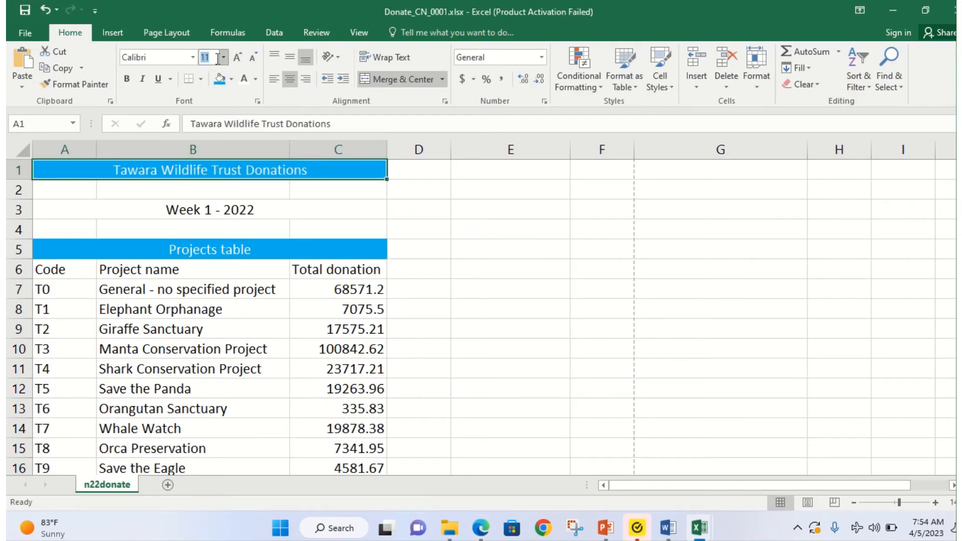
text(20)
key(Return)
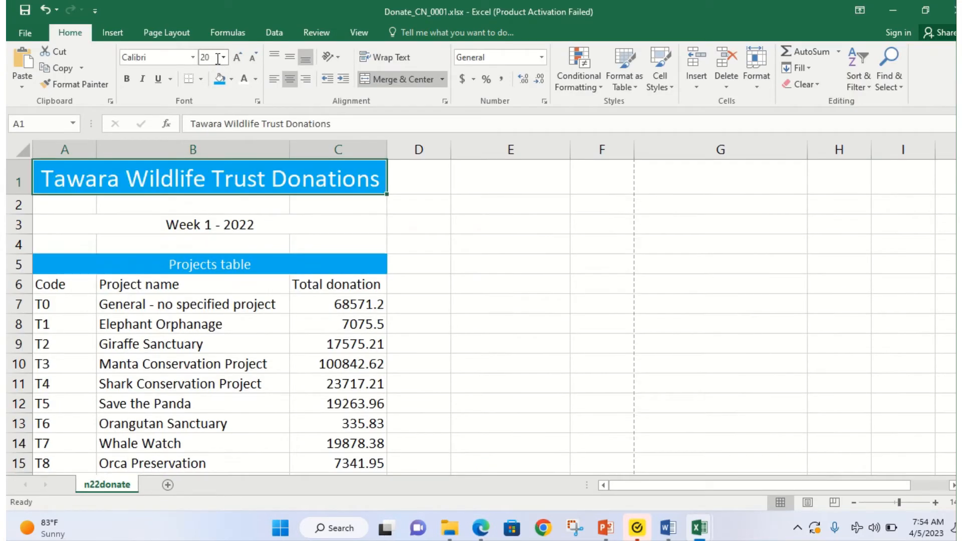
click(481, 529)
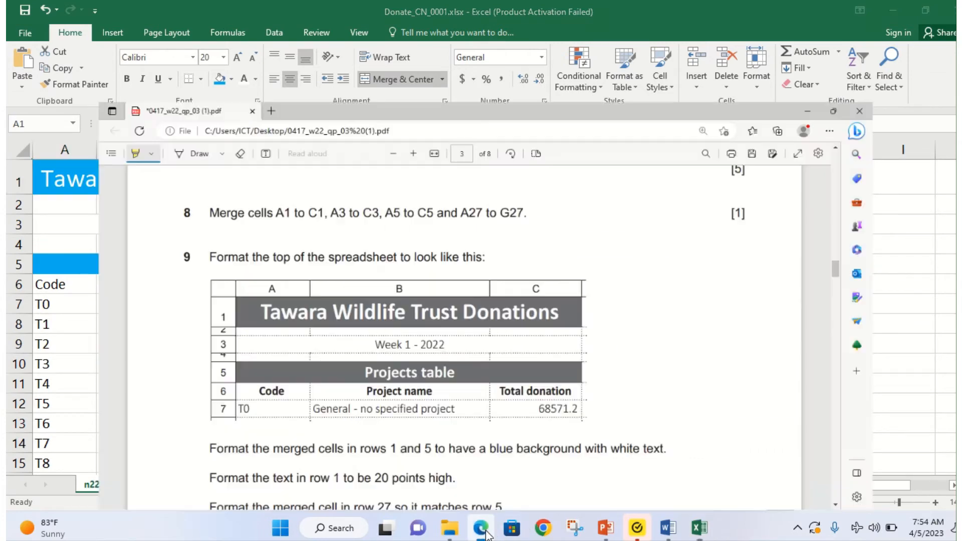
Step: Highlight question 9's line about formatting row 27 like row 5, then minimize the PDF
scroll(363, 453, down, 1)
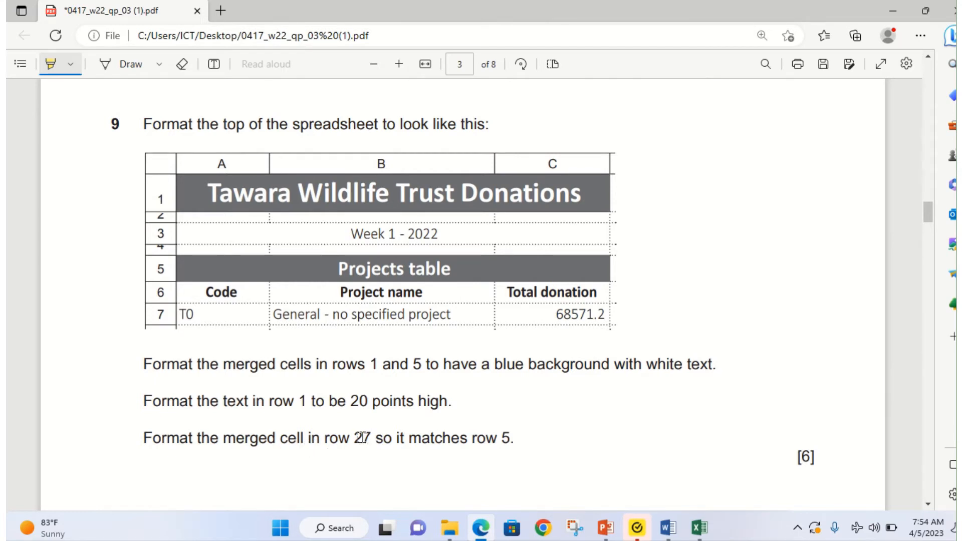
drag(350, 438, 518, 438)
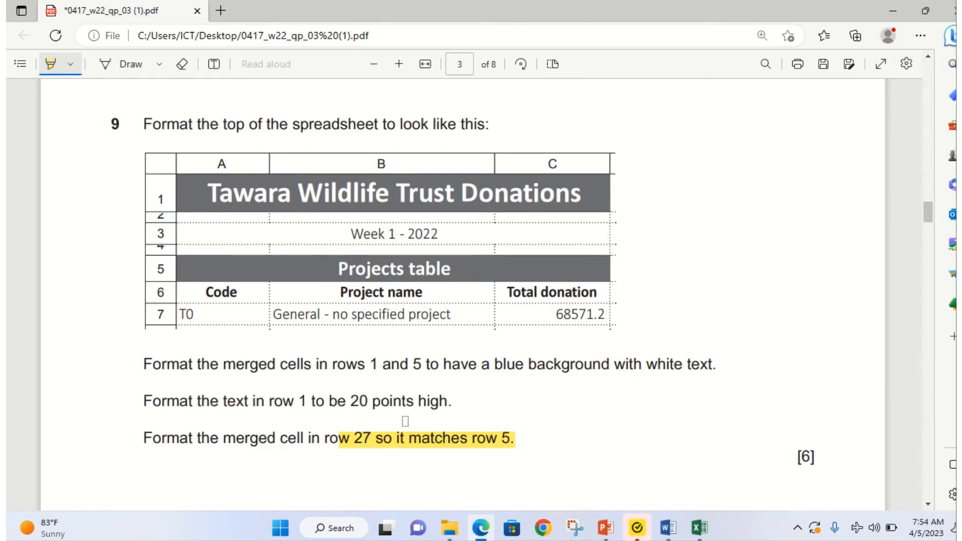
click(484, 531)
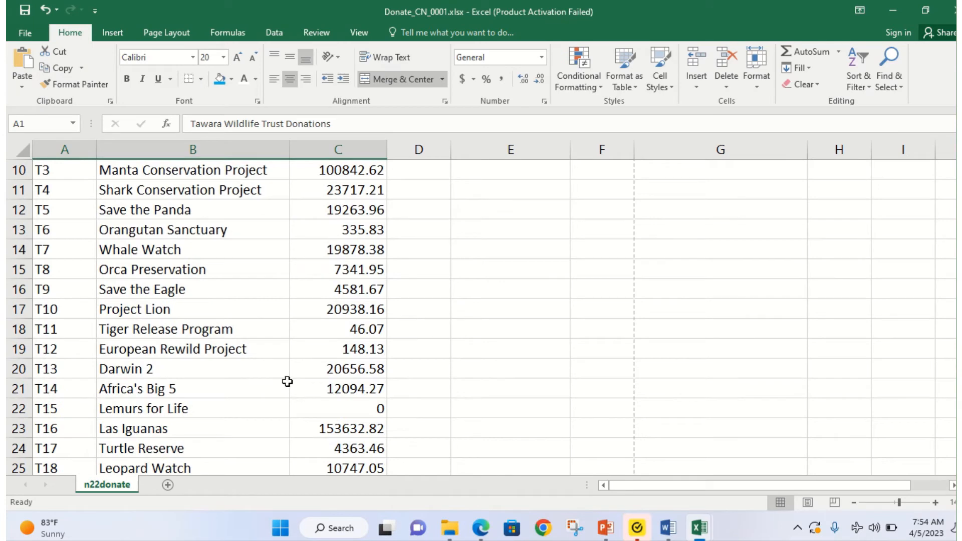
Step: Try copying A5's formatting onto the A27 heading with Format Painter, then undo it
scroll(287, 381, up, 3)
click(106, 268)
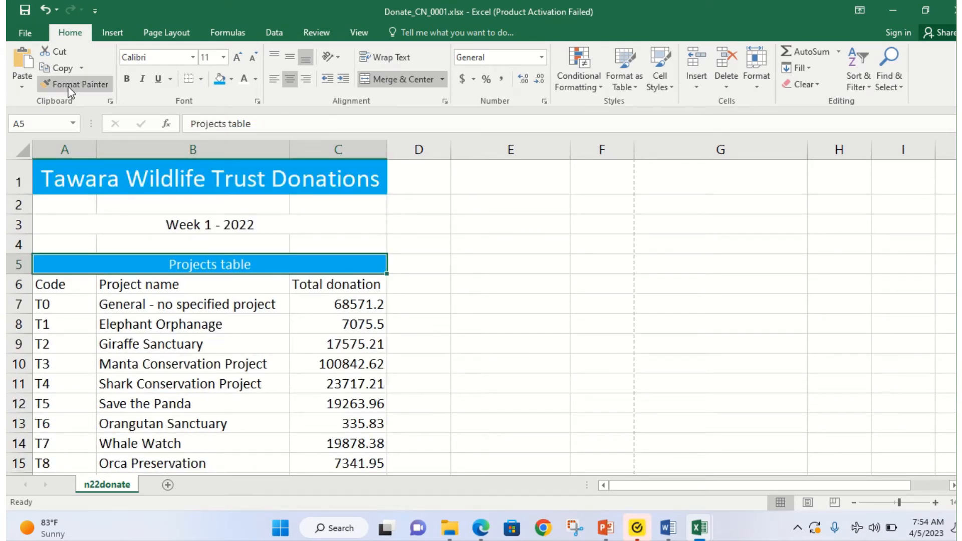
scroll(253, 455, down, 5)
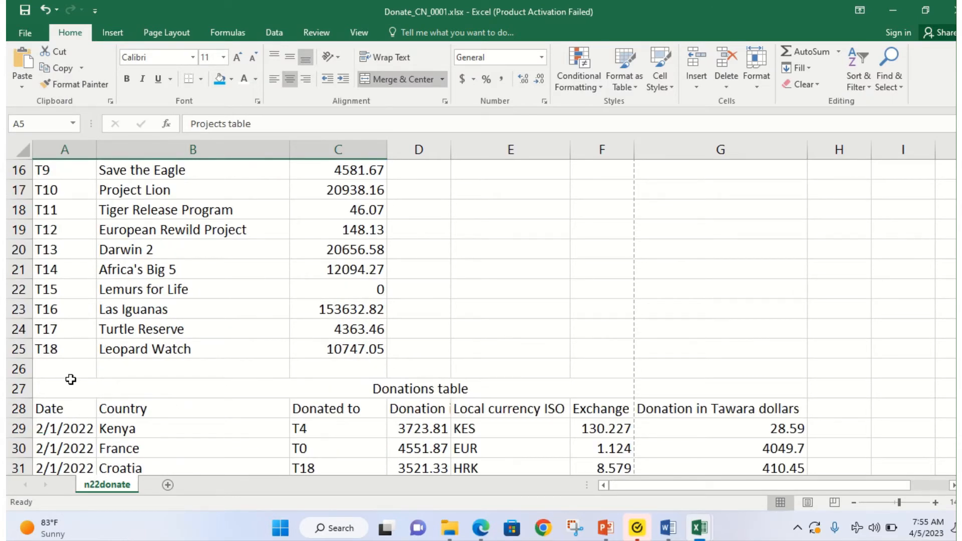
scroll(71, 381, up, 5)
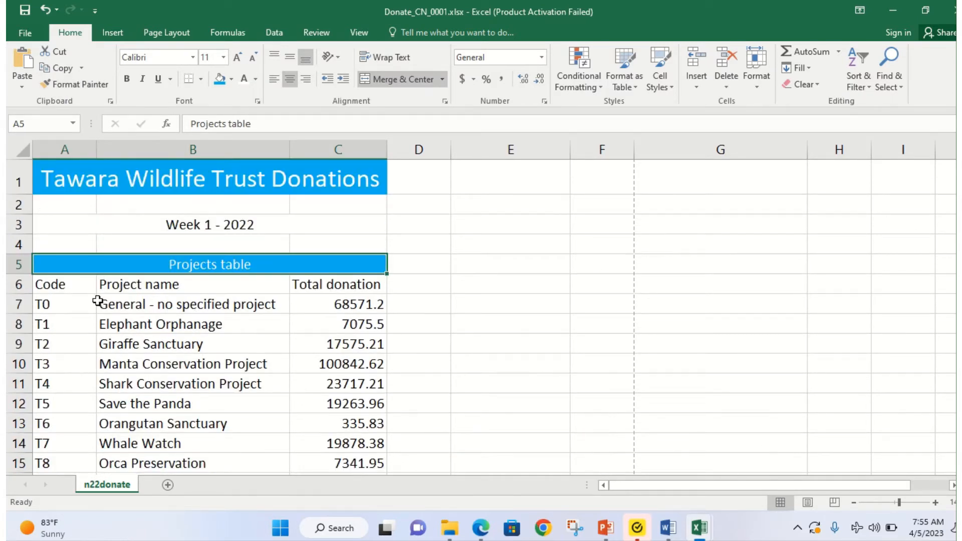
scroll(94, 321, down, 4)
scroll(93, 343, up, 3)
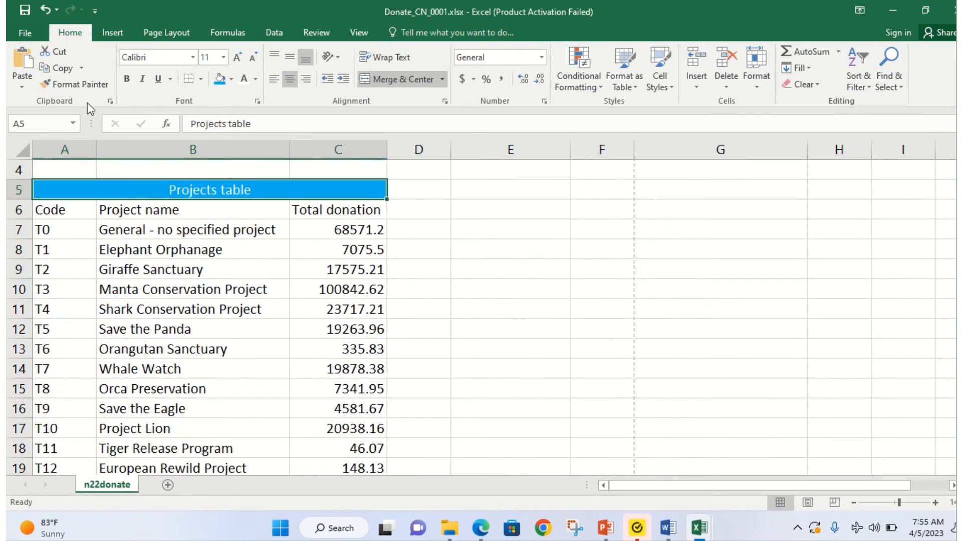
click(61, 87)
scroll(133, 373, down, 4)
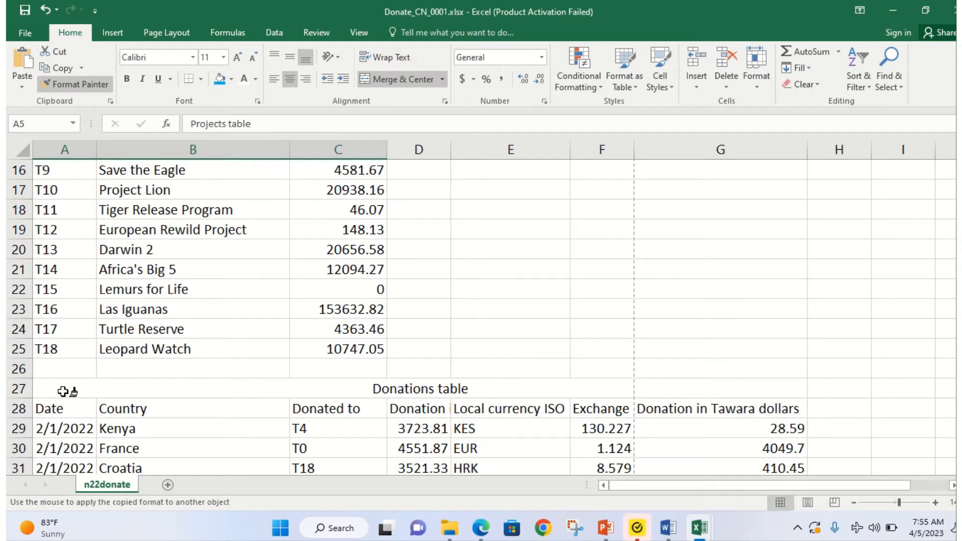
drag(63, 391, 67, 393)
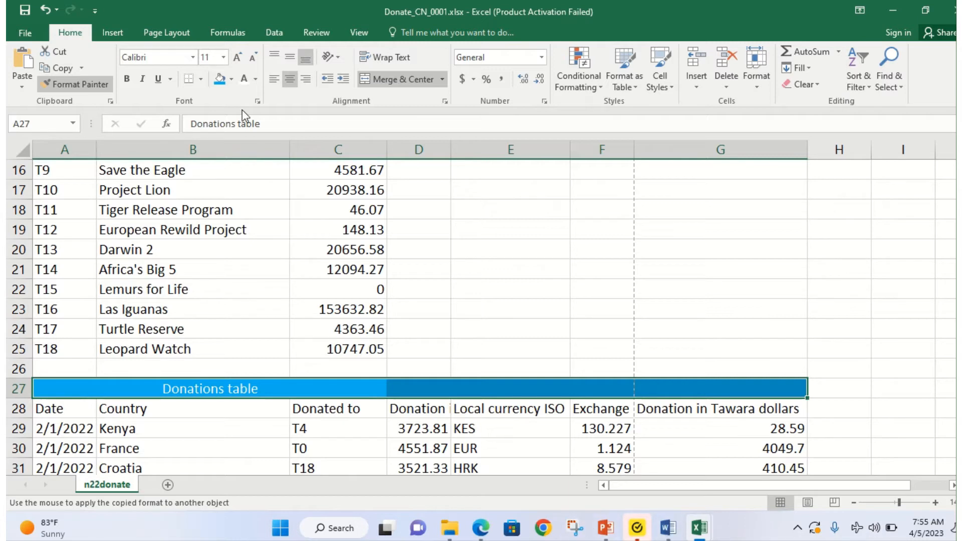
mouse_move(447, 6)
click(392, 36)
click(57, 82)
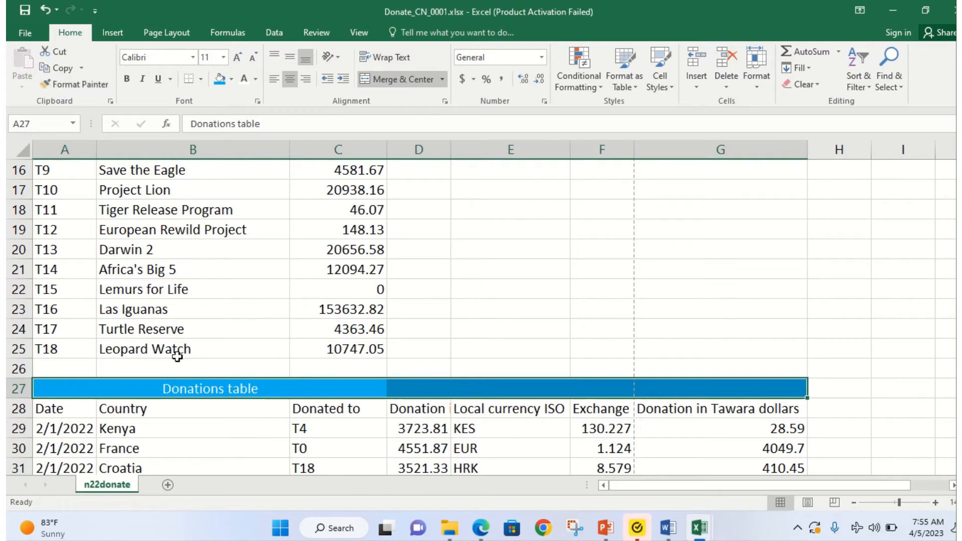
key(ctrl+z)
key(ctrl+c)
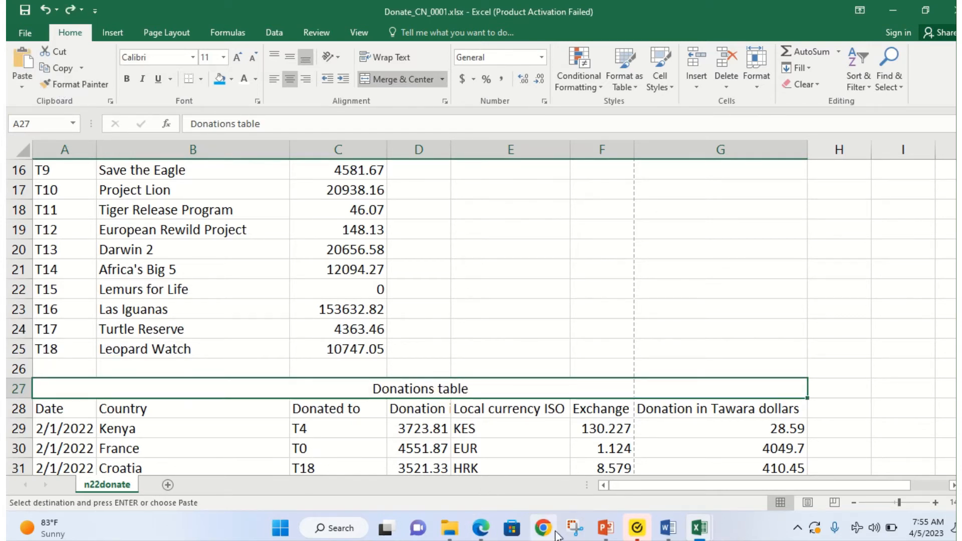
Step: Give the A27 Donations table heading blue fill with white text
click(480, 527)
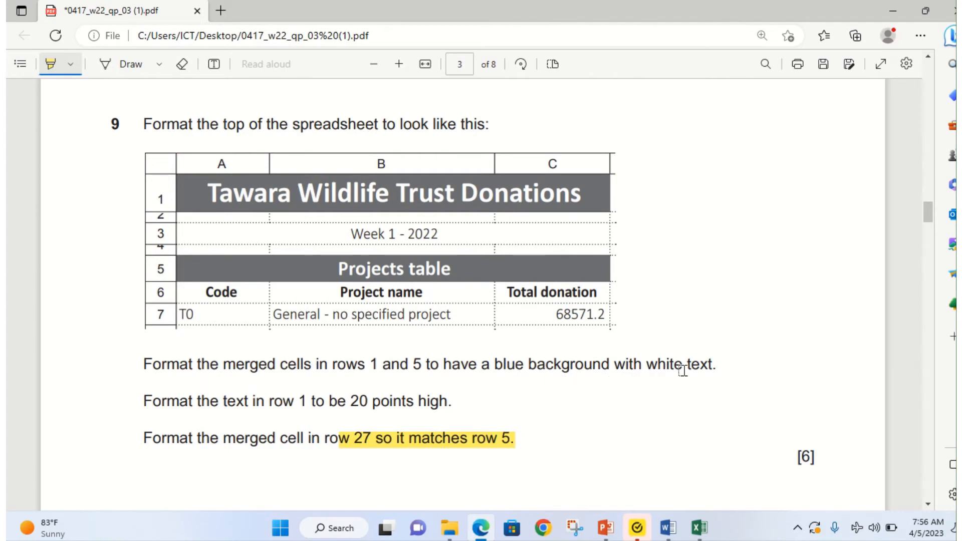
click(481, 536)
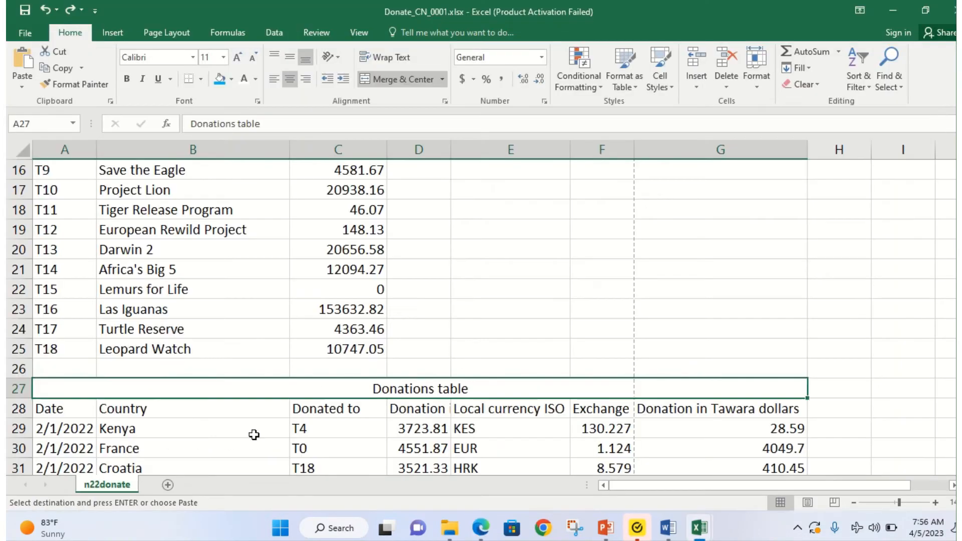
click(220, 78)
click(244, 80)
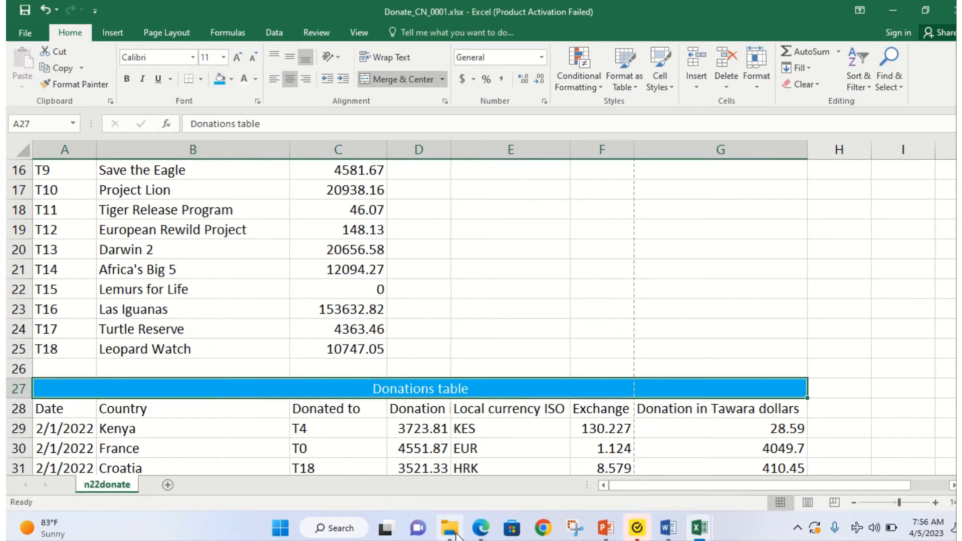
click(481, 528)
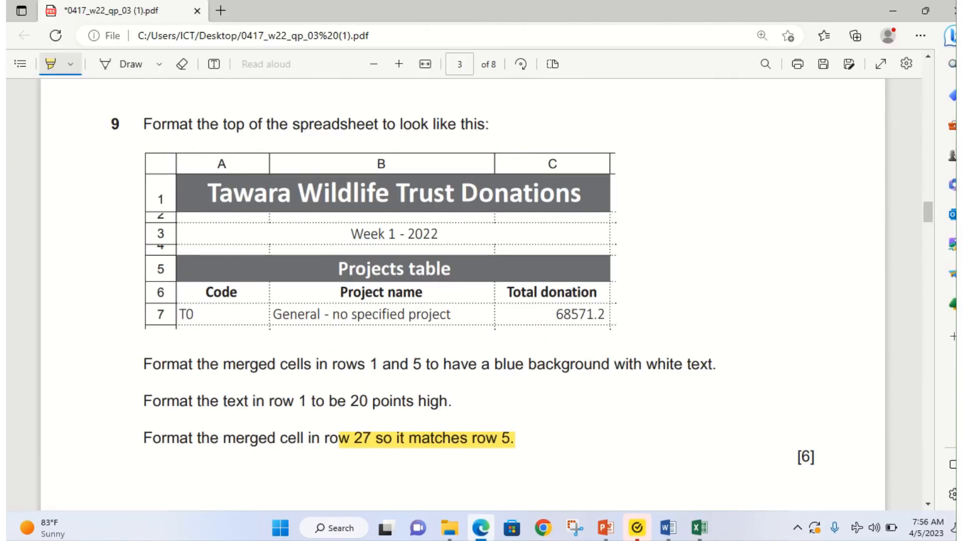
Step: Highlight the [6] mark, row 1's 20-point line and the rows 1 and 5 background instruction
scroll(215, 396, down, 3)
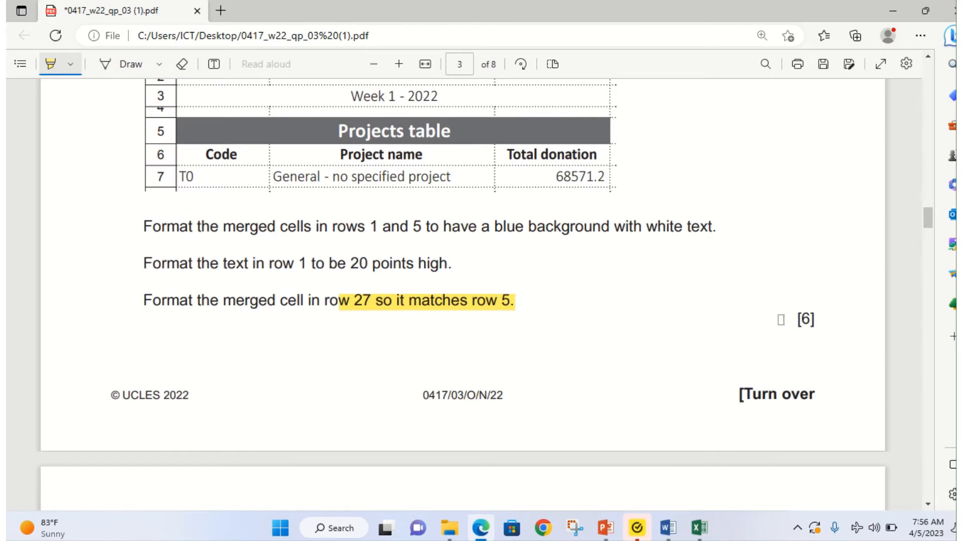
drag(780, 320, 822, 313)
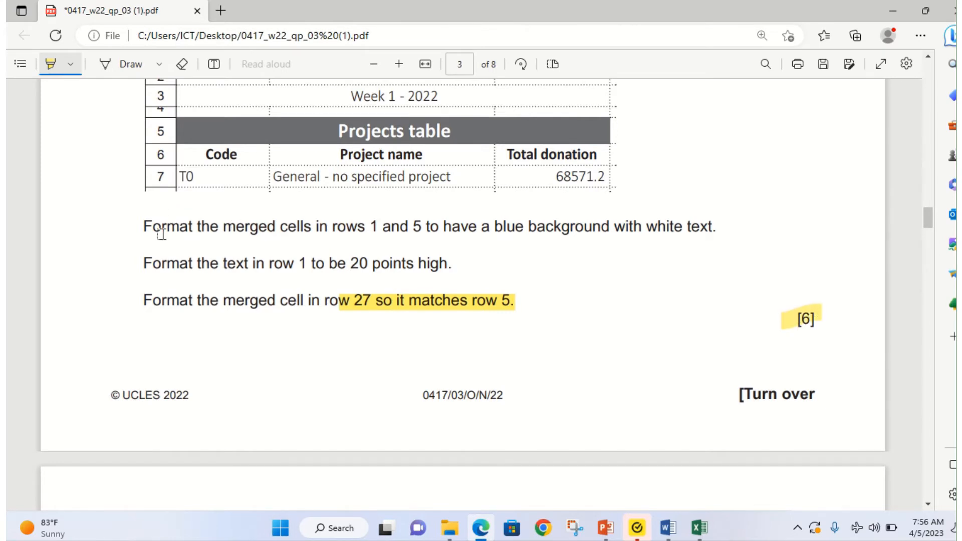
drag(149, 269, 456, 270)
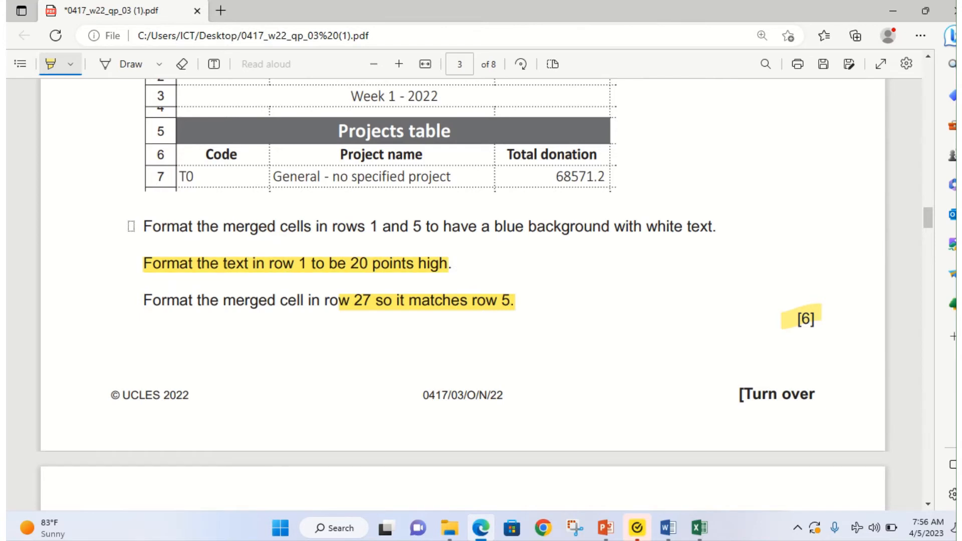
drag(131, 227, 730, 228)
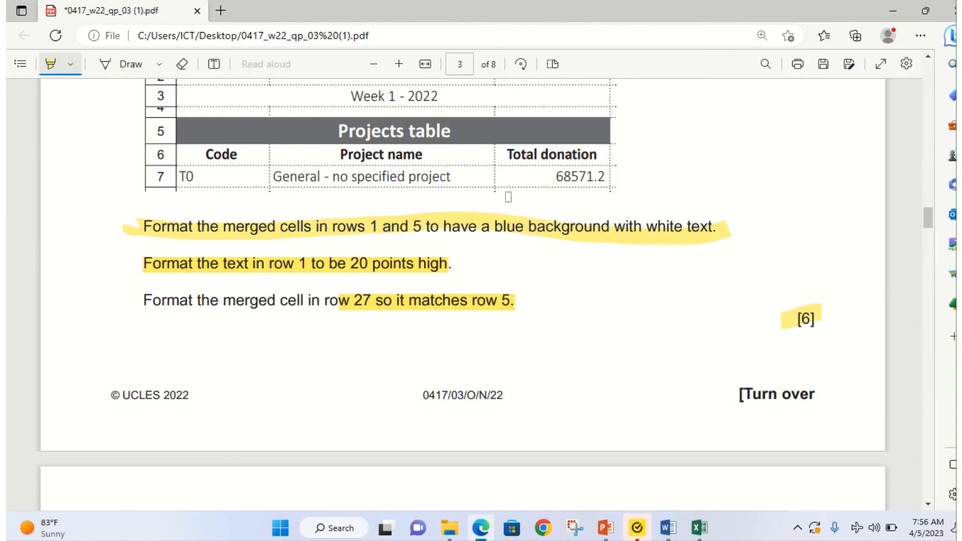
scroll(508, 197, up, 2)
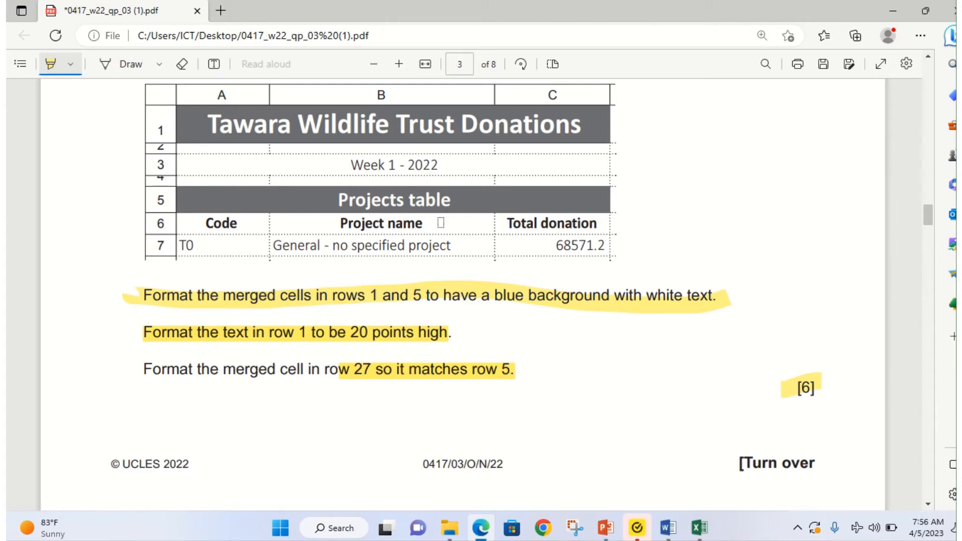
mouse_move(699, 527)
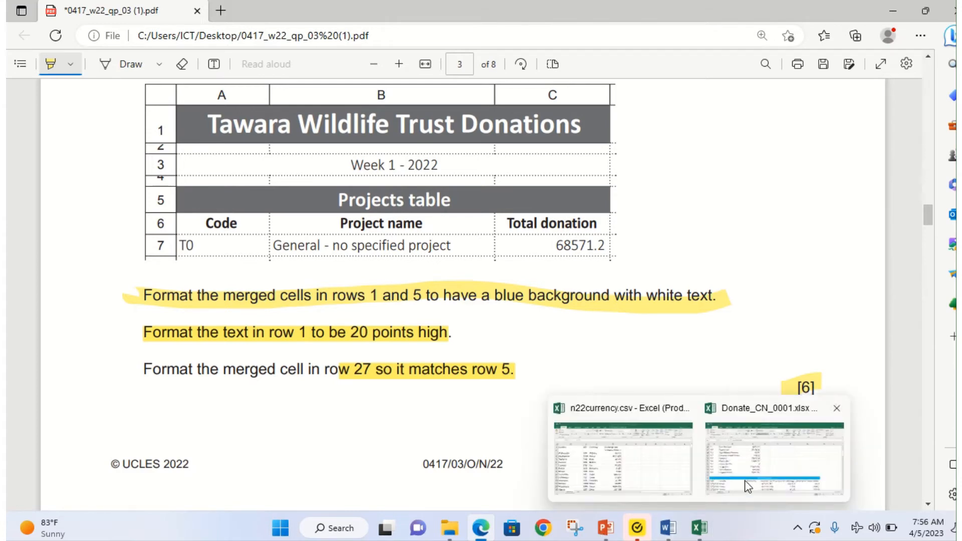
click(758, 473)
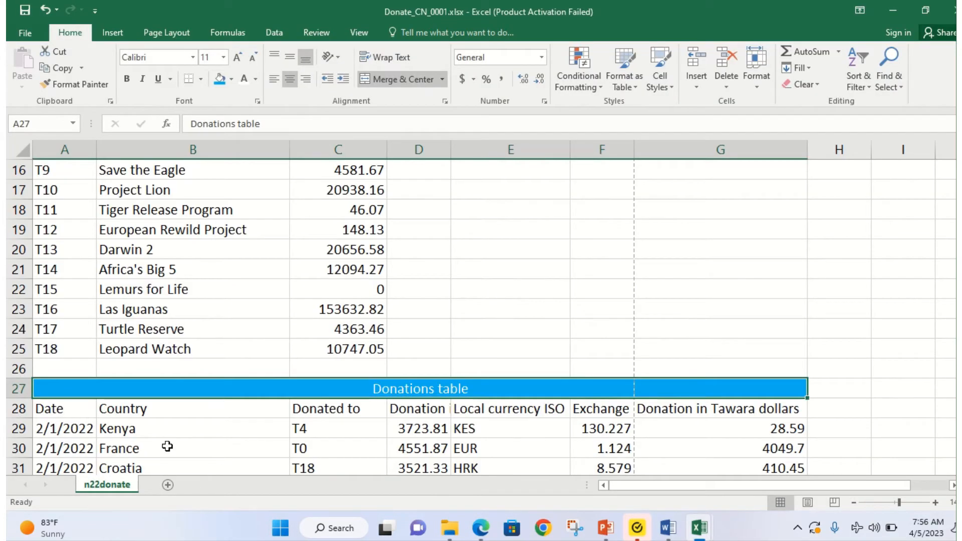
Step: Bold the Donations table headers in row 28 (A28:G28)
scroll(202, 396, up, 2)
scroll(202, 396, up, 3)
scroll(201, 384, down, 4)
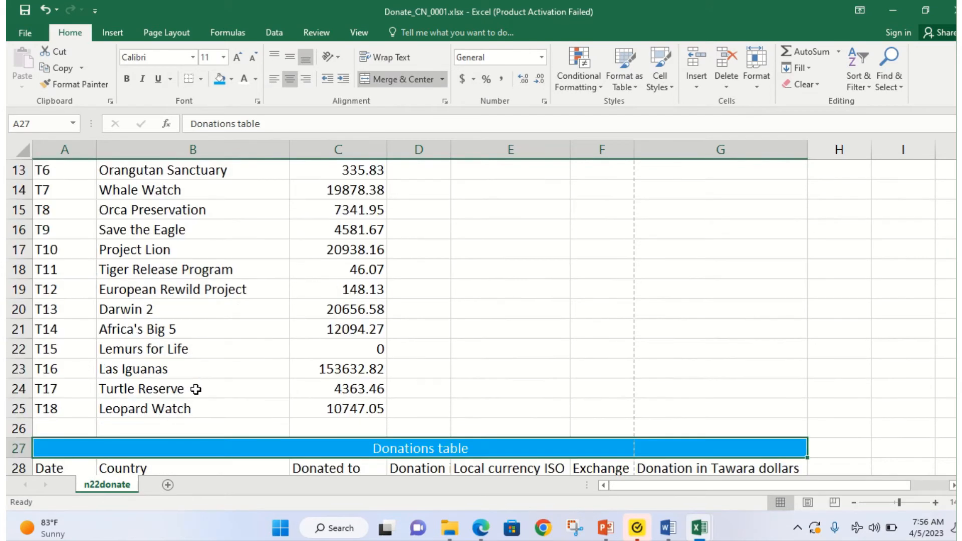
scroll(114, 388, down, 2)
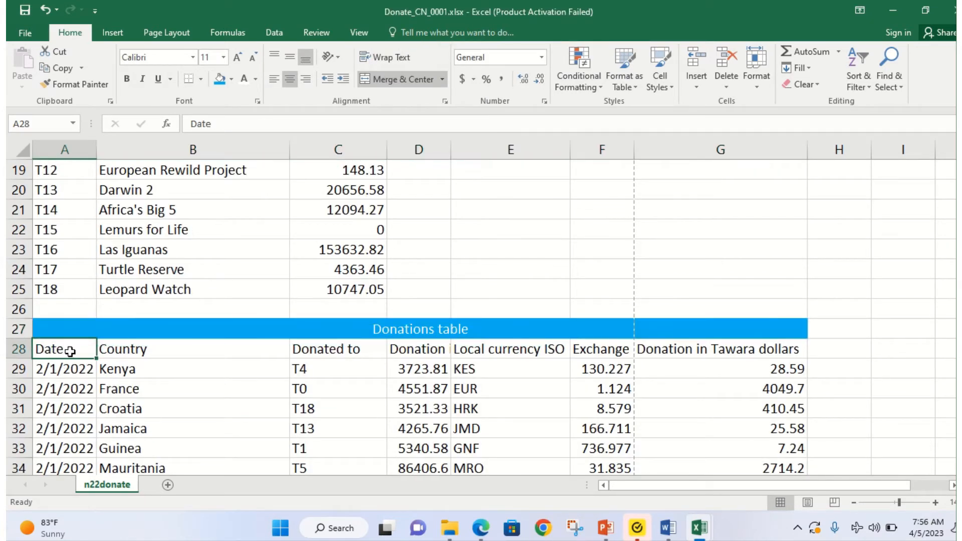
drag(70, 350, 783, 347)
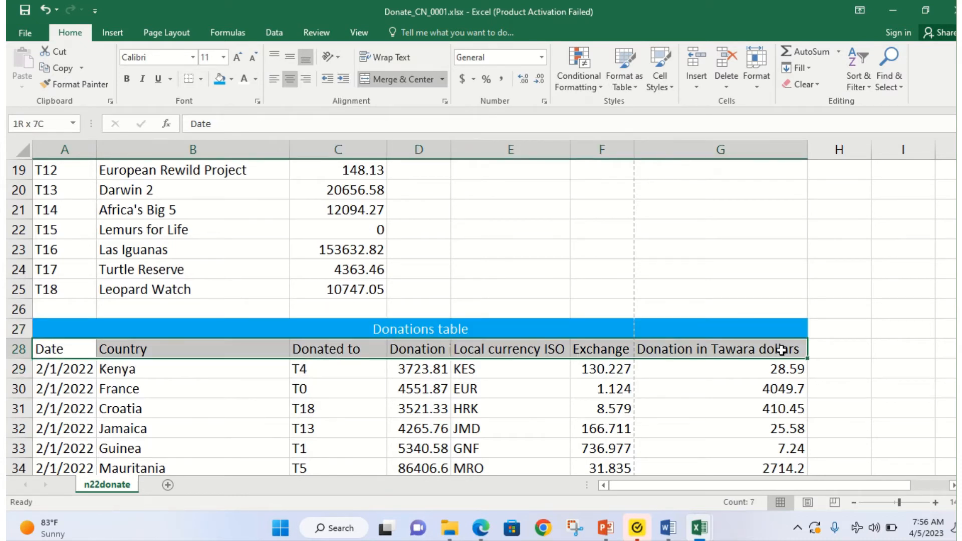
click(127, 79)
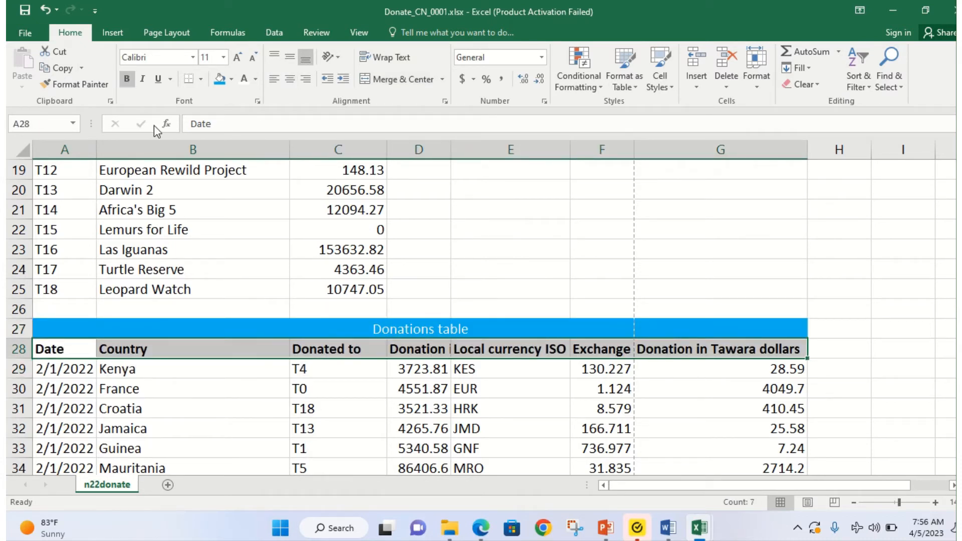
Step: Bold the Projects table headers in row 6 (A6:C6), then bring the exam paper back
click(487, 535)
click(488, 535)
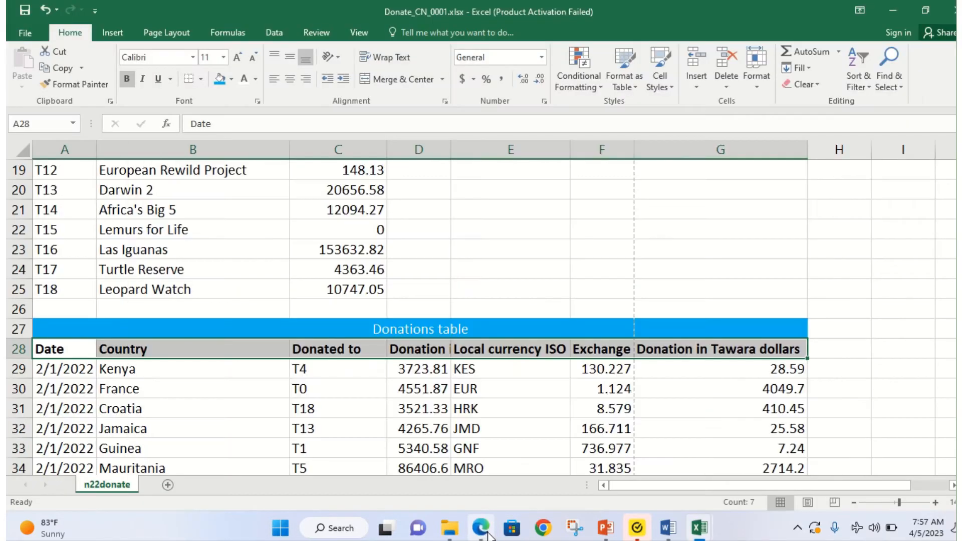
scroll(152, 236, up, 5)
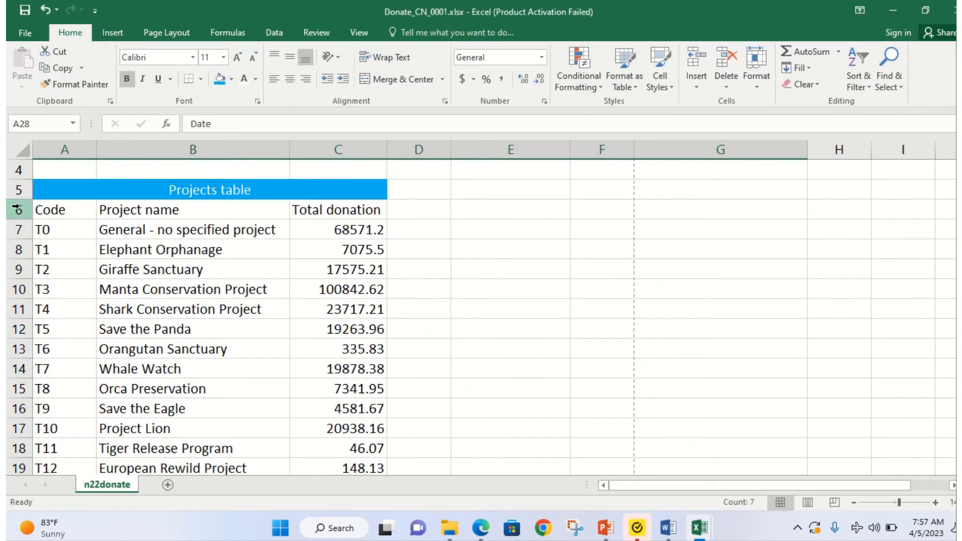
drag(39, 211, 320, 209)
click(127, 78)
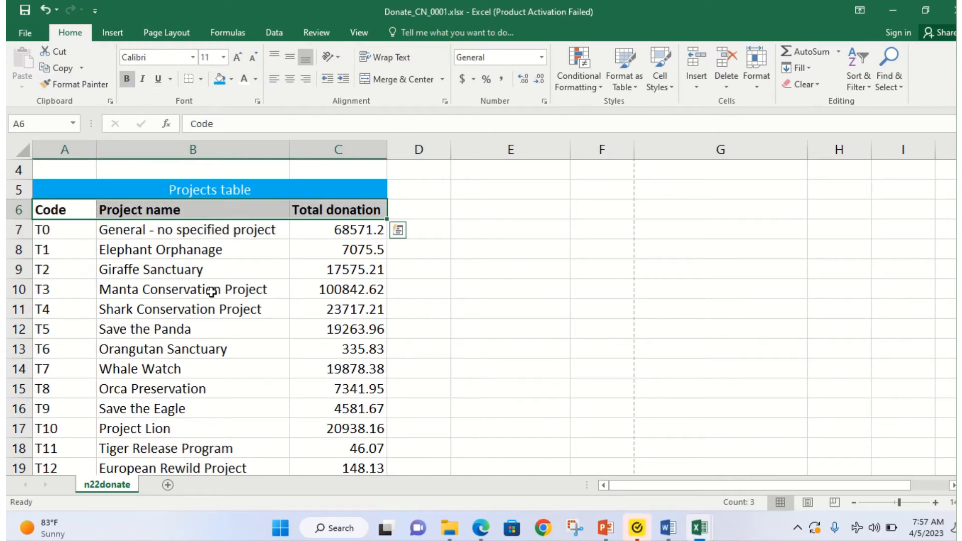
scroll(207, 279, up, 1)
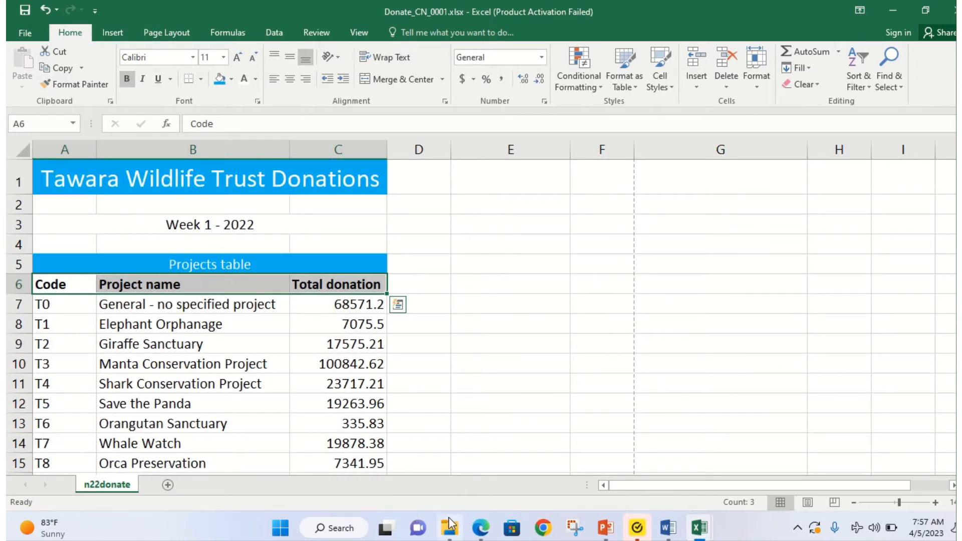
click(478, 530)
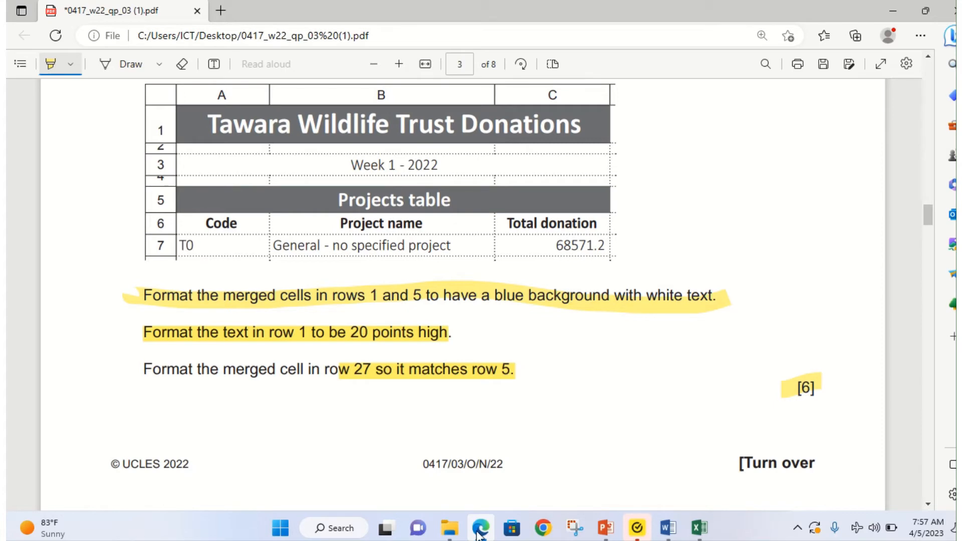
Step: Highlight 'formatting', 'column C' and 'Donations' in question 10, then return to the Donate workbook
scroll(349, 321, down, 5)
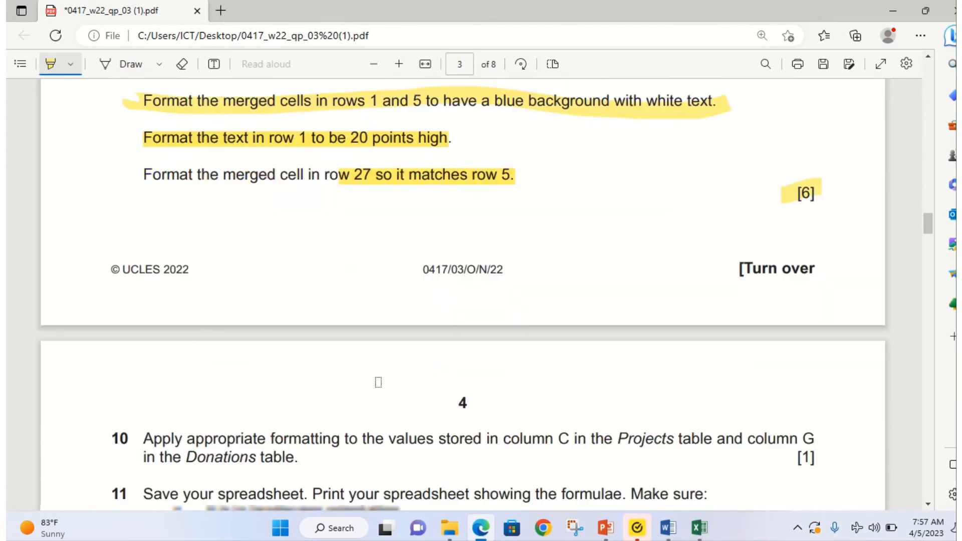
scroll(399, 362, down, 3)
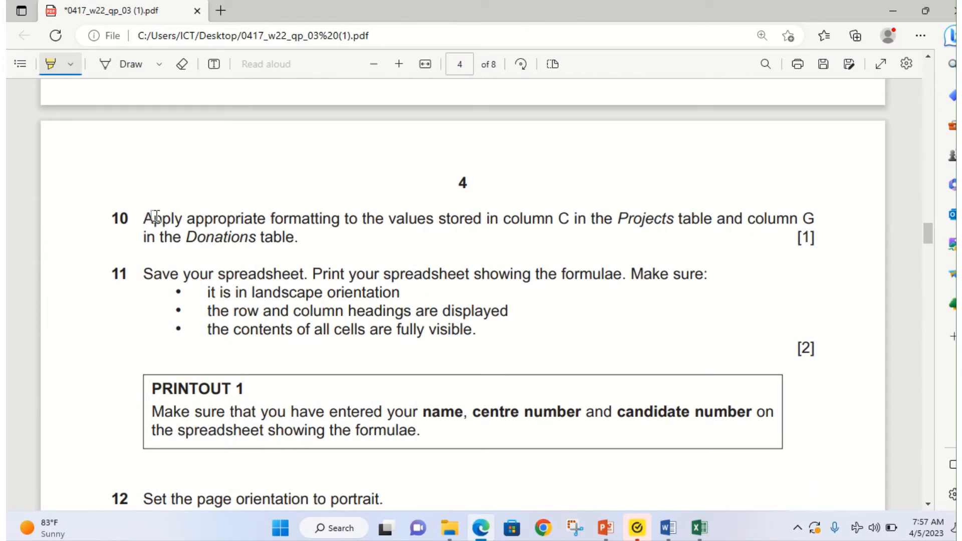
drag(267, 218, 336, 219)
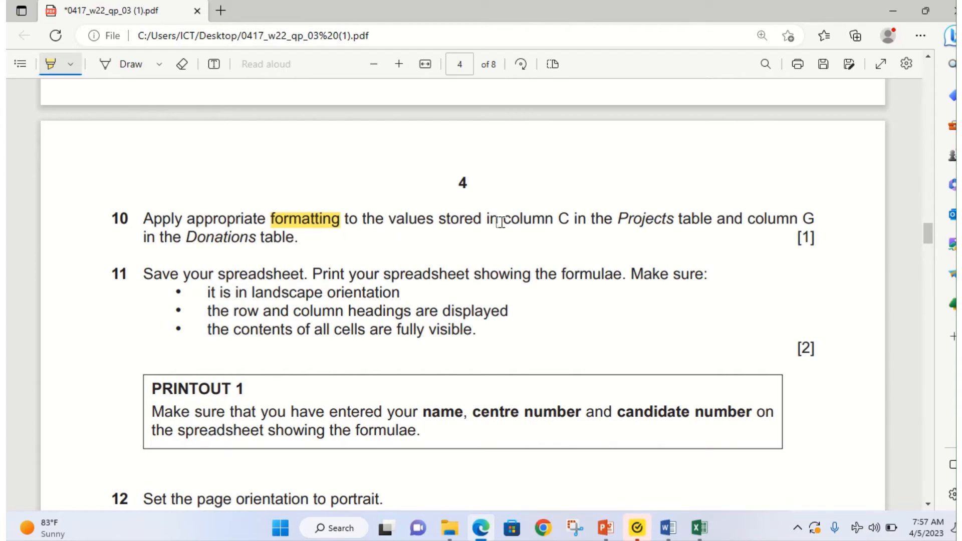
drag(499, 220, 575, 215)
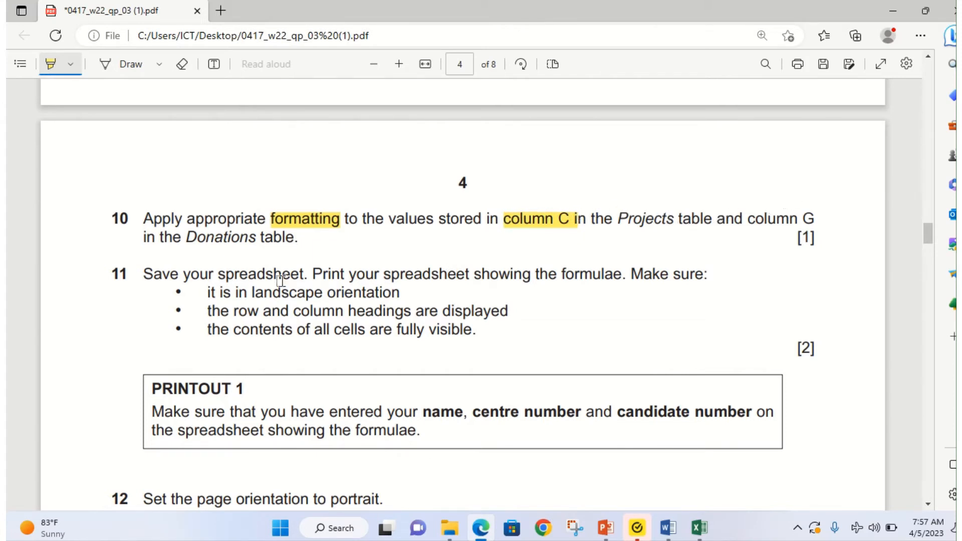
drag(182, 237, 299, 245)
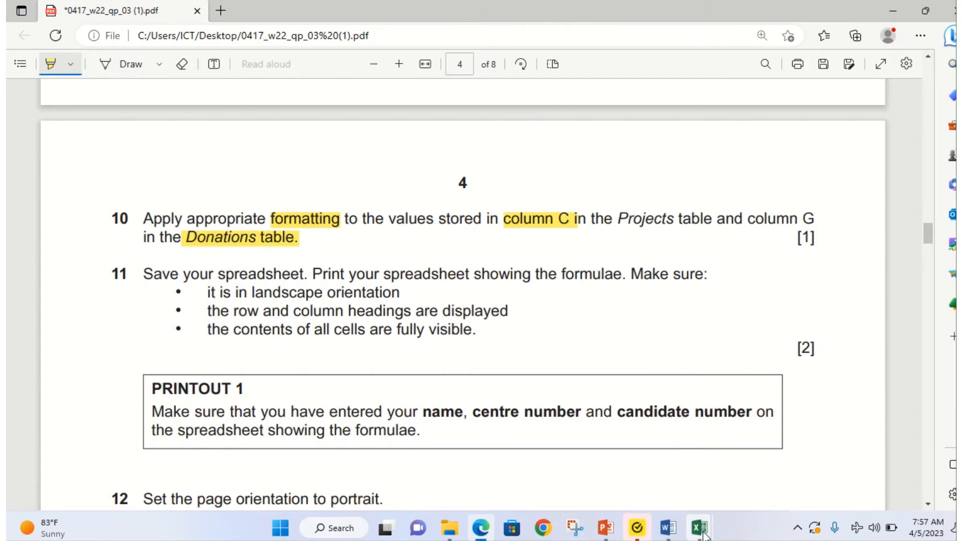
mouse_move(699, 528)
click(744, 467)
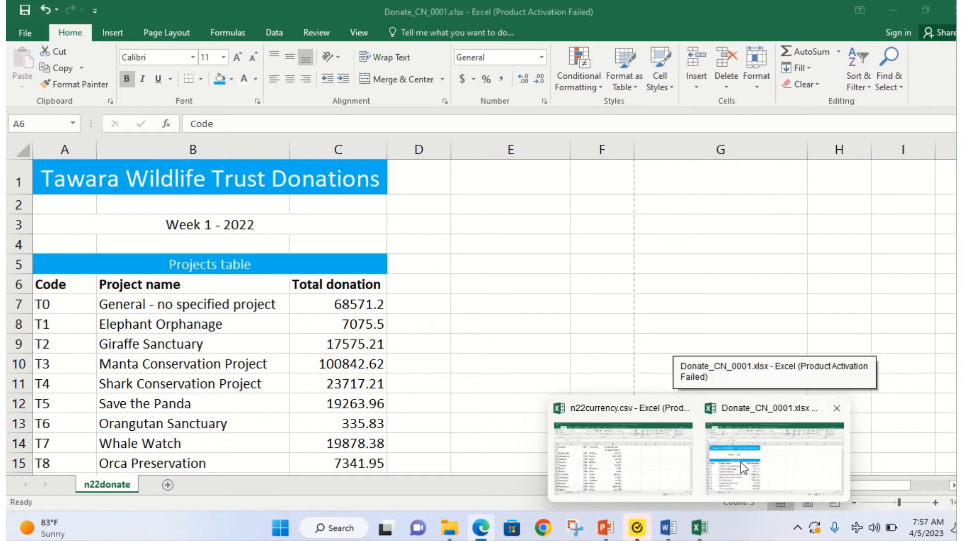
Step: Apply Accounting format to the Total donation values in C7:C25
click(350, 307)
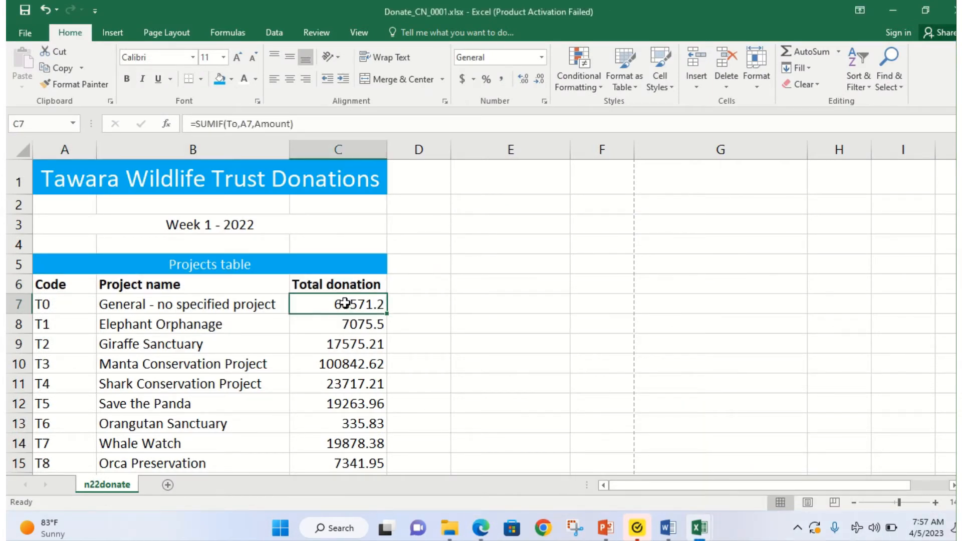
drag(344, 305, 373, 427)
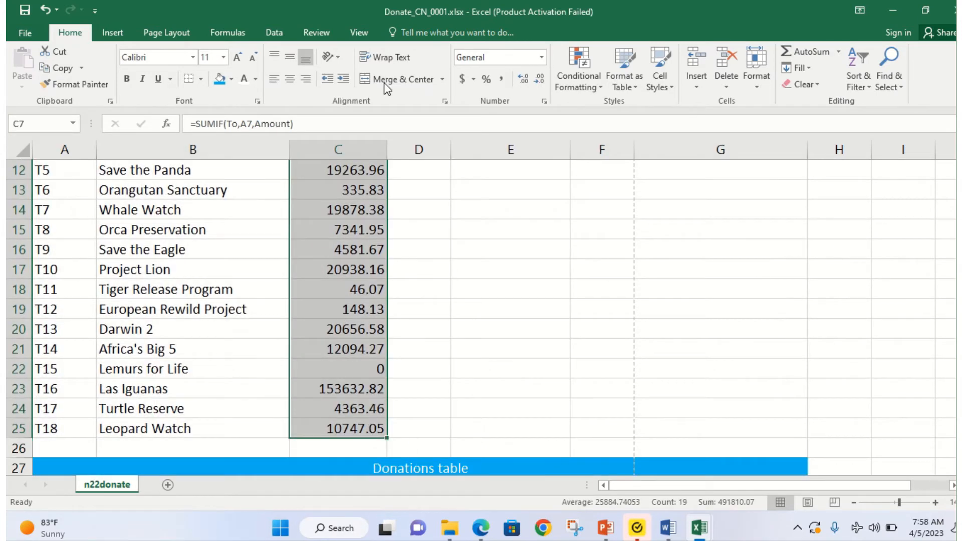
click(463, 79)
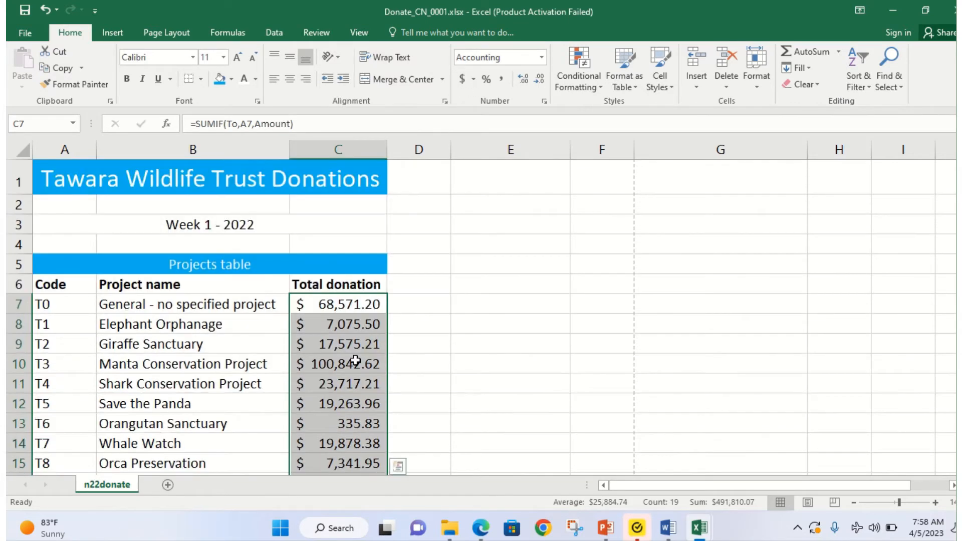
scroll(355, 360, down, 1)
scroll(355, 360, down, 2)
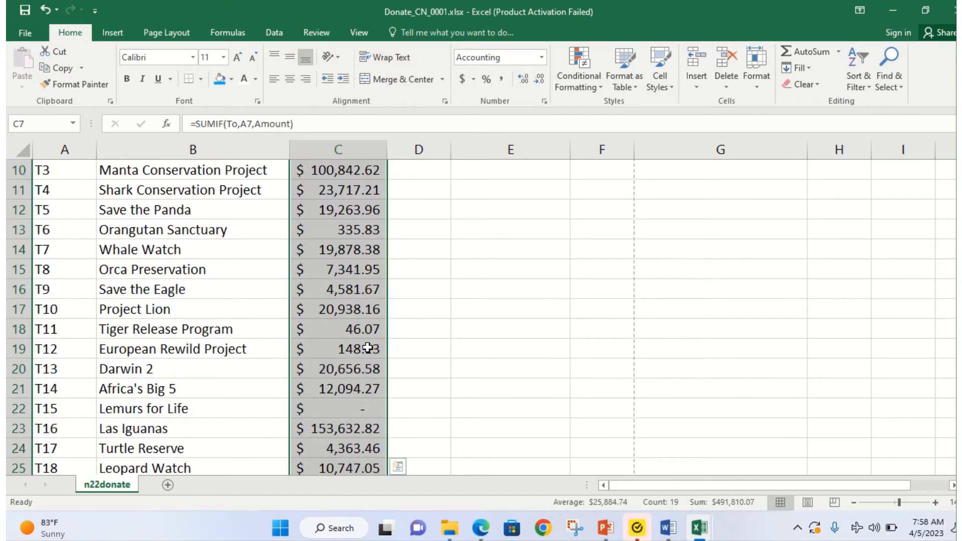
scroll(369, 353, down, 2)
scroll(369, 326, up, 5)
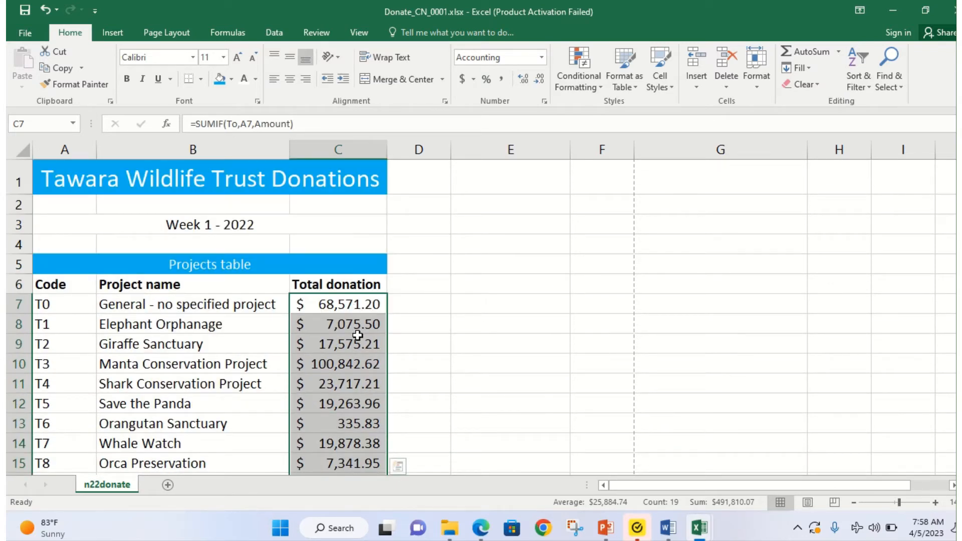
scroll(357, 336, down, 7)
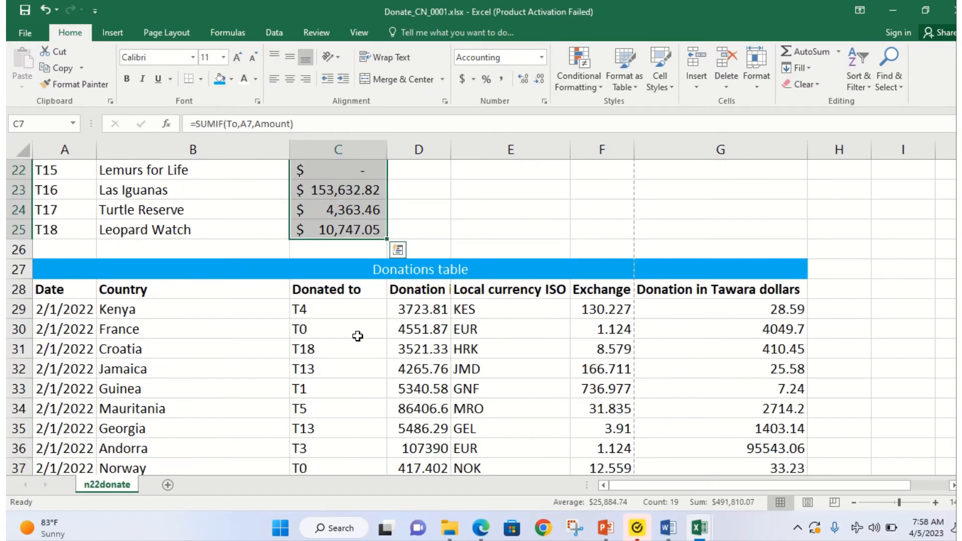
Step: Apply Accounting format to the Donation in Tawara dollars values in G29:G115, then show the exam paper
click(726, 305)
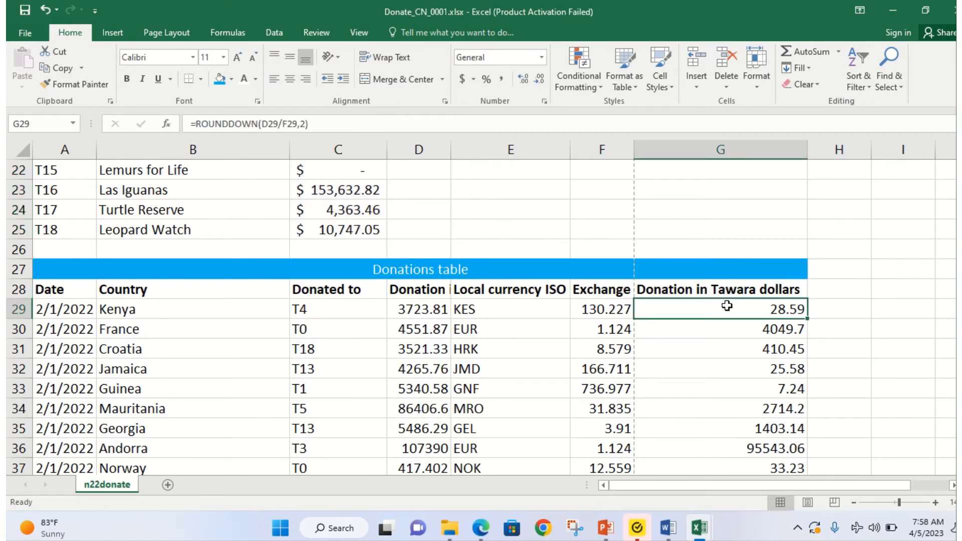
click(480, 528)
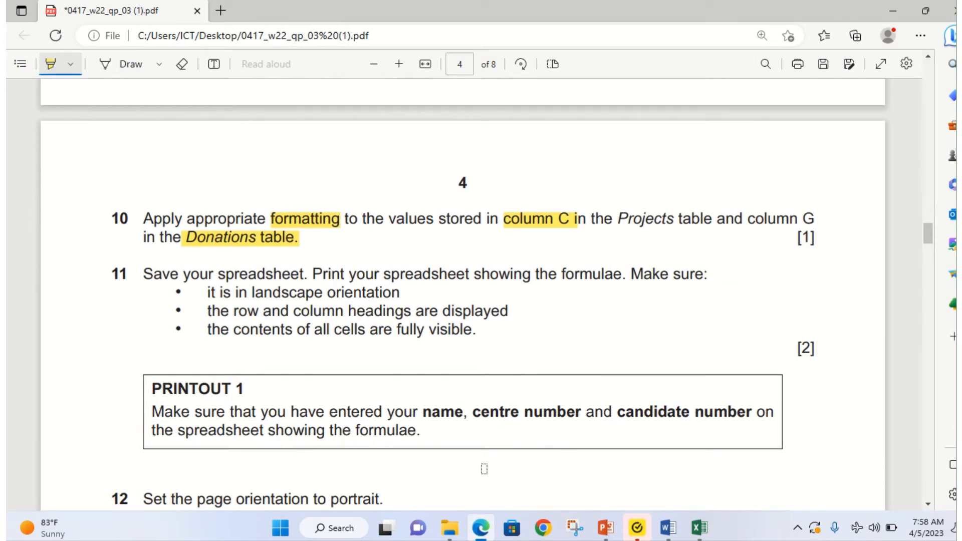
click(484, 537)
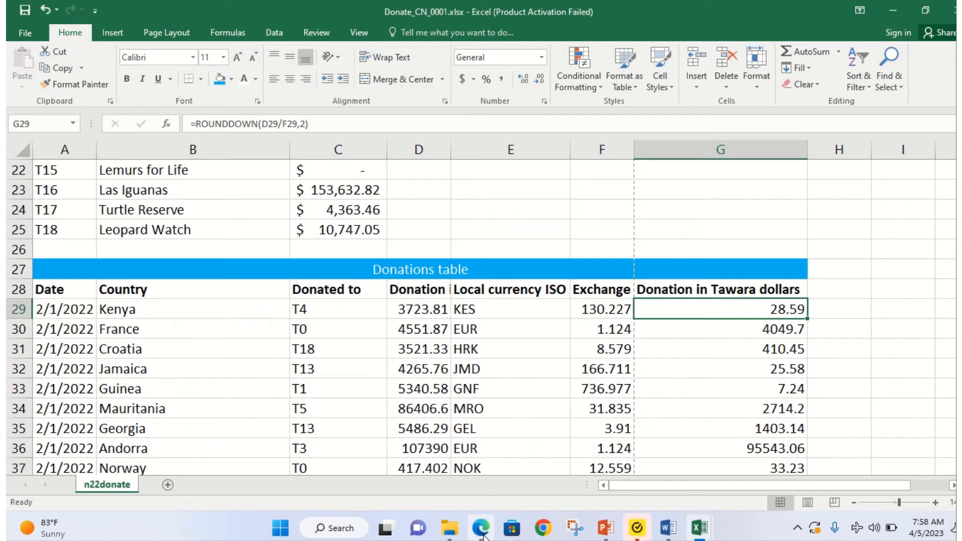
drag(708, 310, 763, 421)
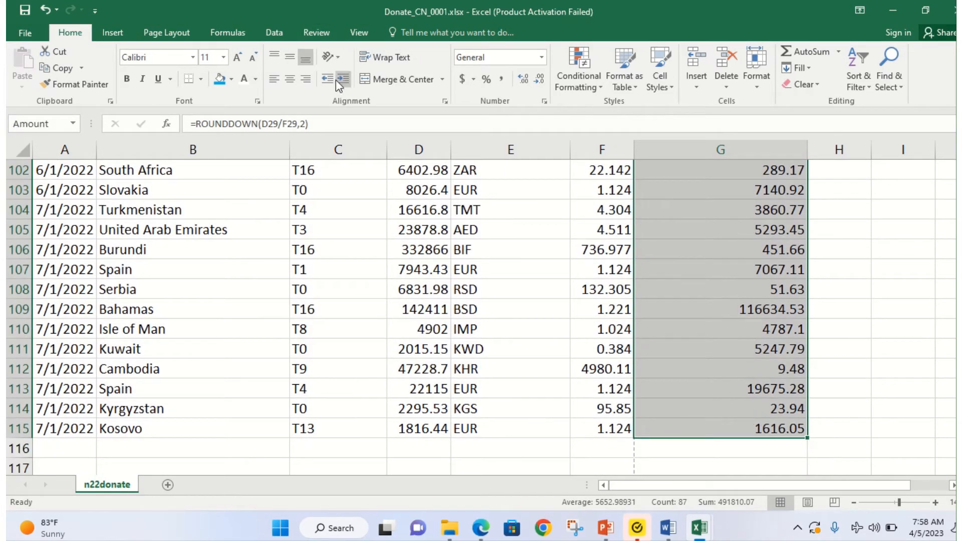
click(461, 79)
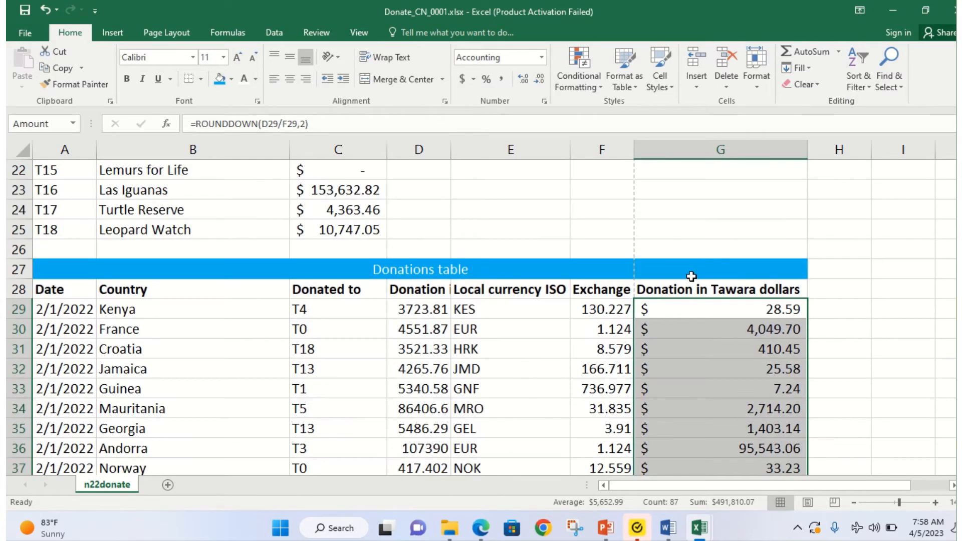
scroll(734, 353, down, 3)
scroll(734, 353, down, 11)
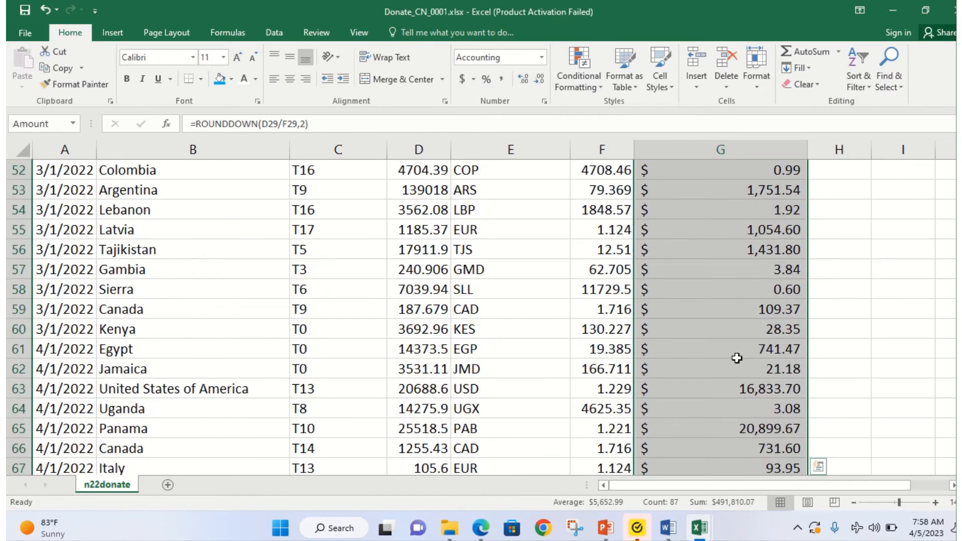
scroll(736, 359, up, 13)
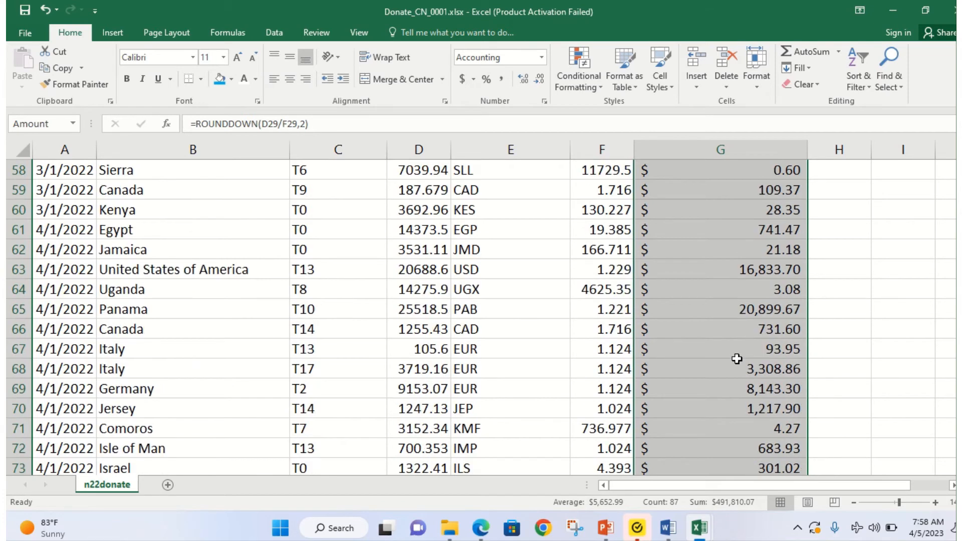
scroll(735, 355, up, 2)
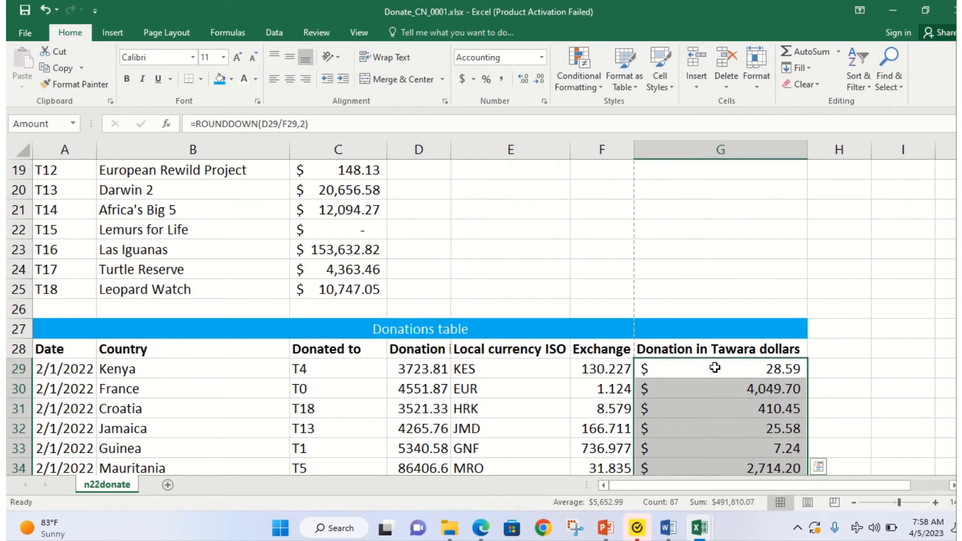
scroll(715, 367, up, 1)
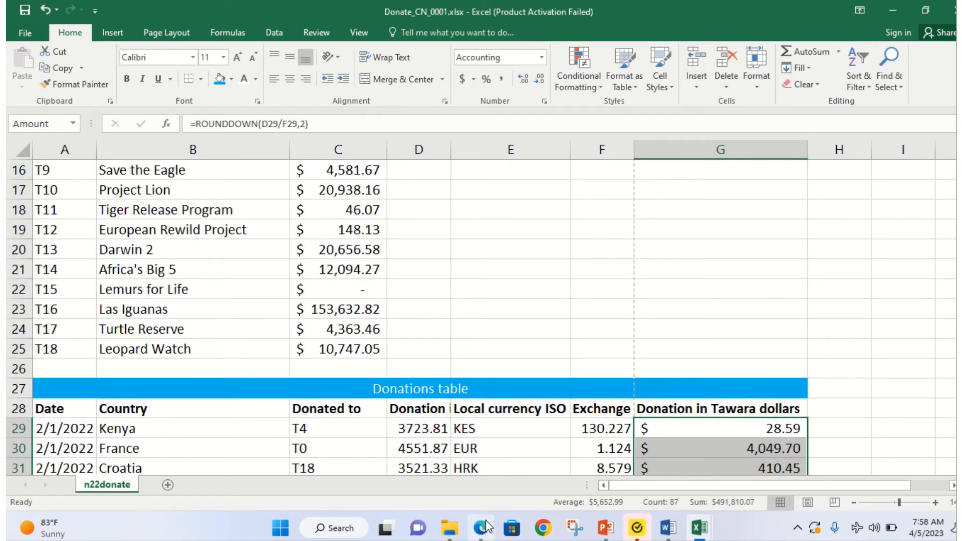
click(482, 527)
scroll(345, 315, up, 5)
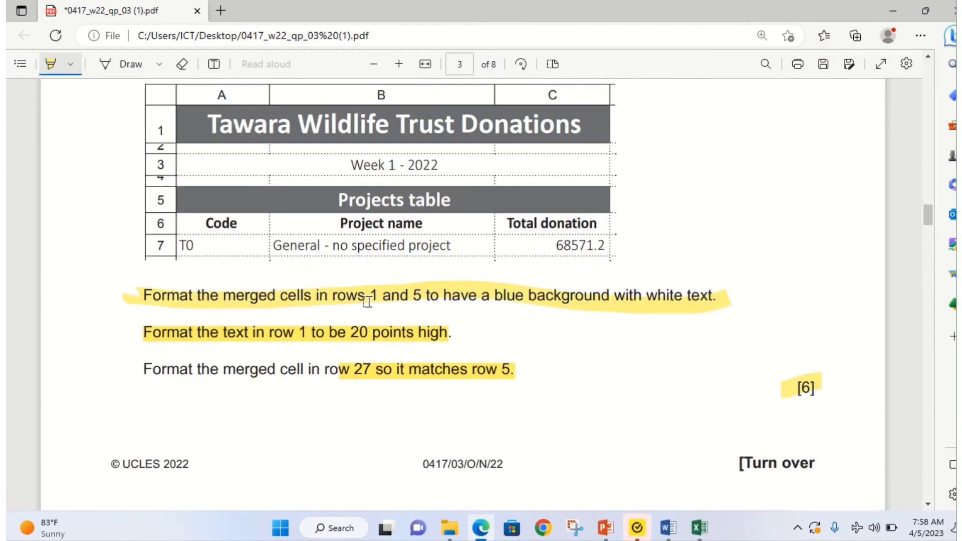
Step: Highlight question 11's 'Save your spreadsheet. Print your spreadsheet showing the formulae' line
scroll(369, 301, down, 4)
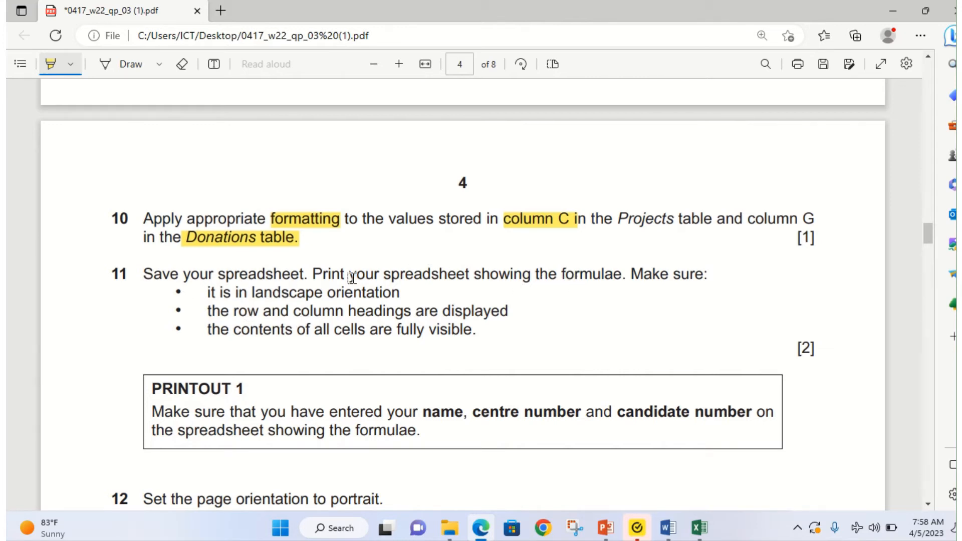
mouse_move(145, 276)
mouse_down()
mouse_move(506, 289)
mouse_move(618, 273)
mouse_move(607, 273)
mouse_up()
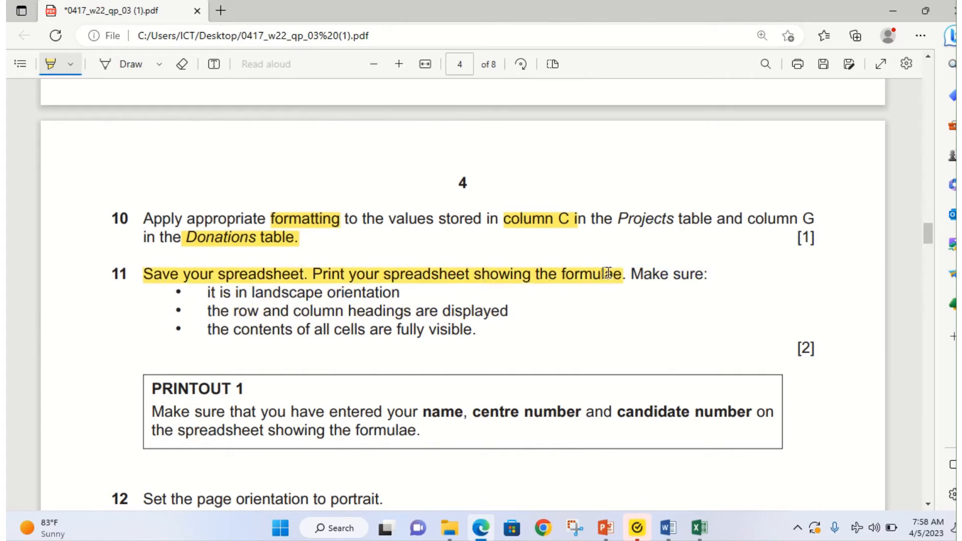
mouse_move(699, 528)
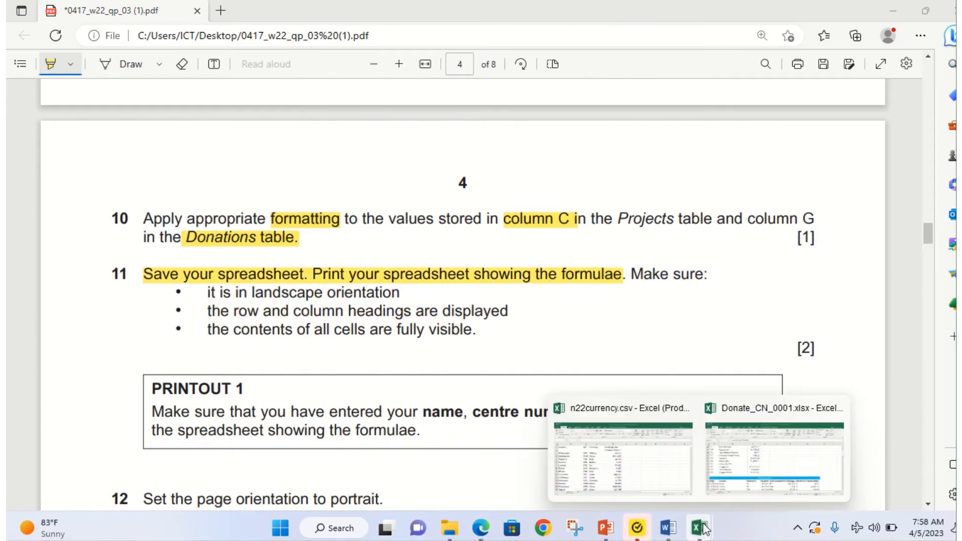
click(746, 467)
Step: Save the Donate_CN_0001 workbook, check the exam paper, then return to the worksheet
click(25, 32)
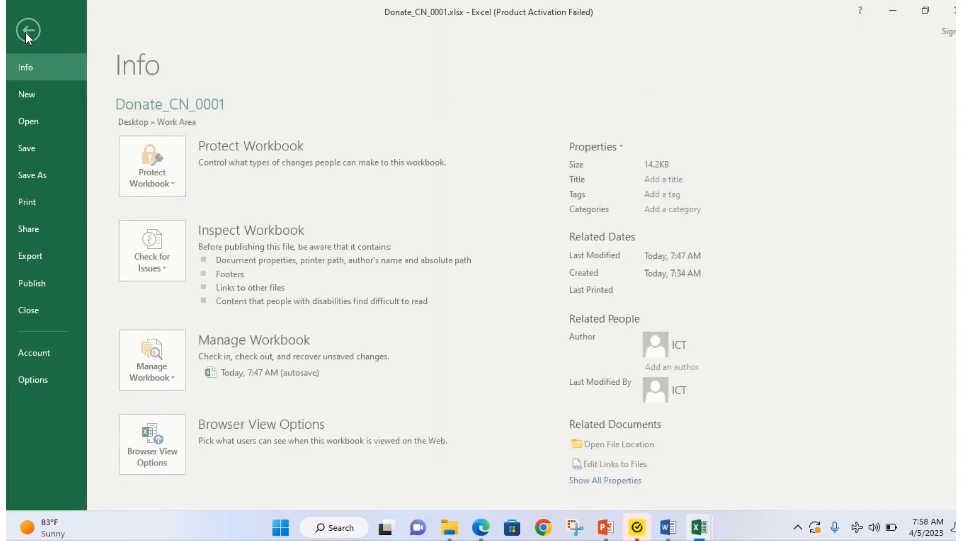
click(44, 149)
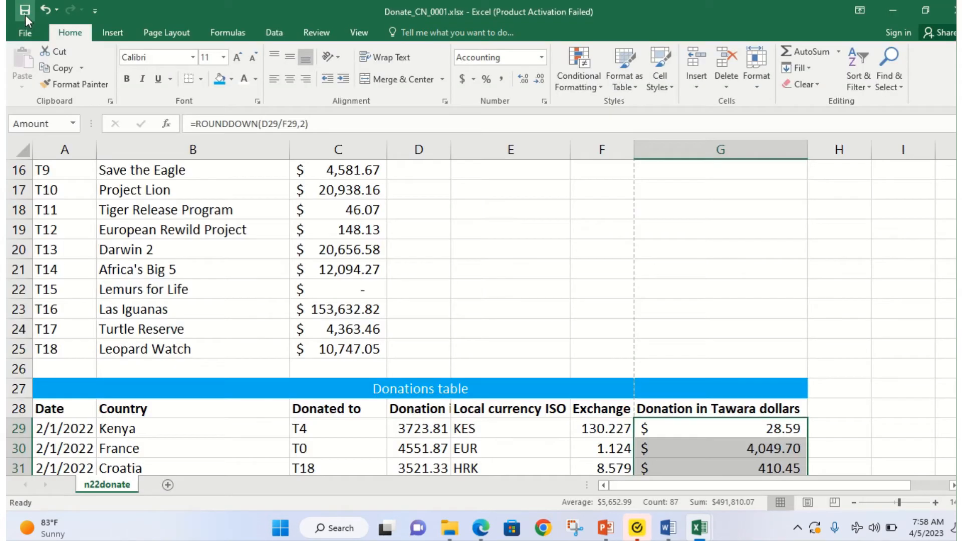
click(25, 10)
scroll(314, 326, up, 5)
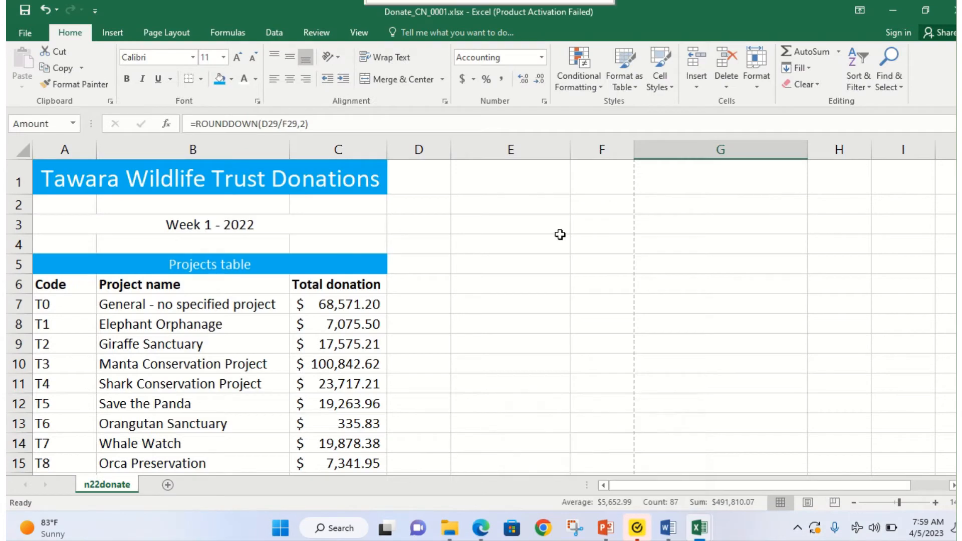
mouse_move(702, 537)
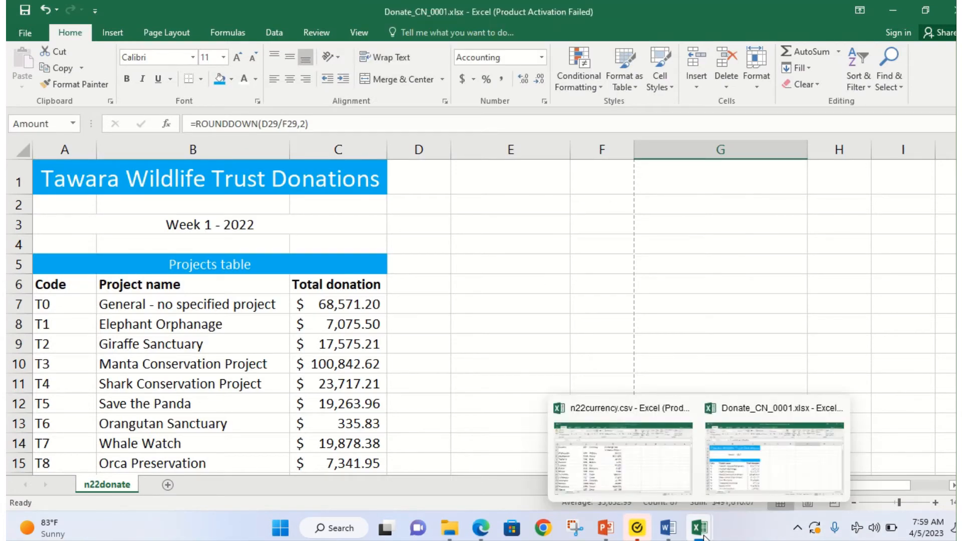
click(489, 529)
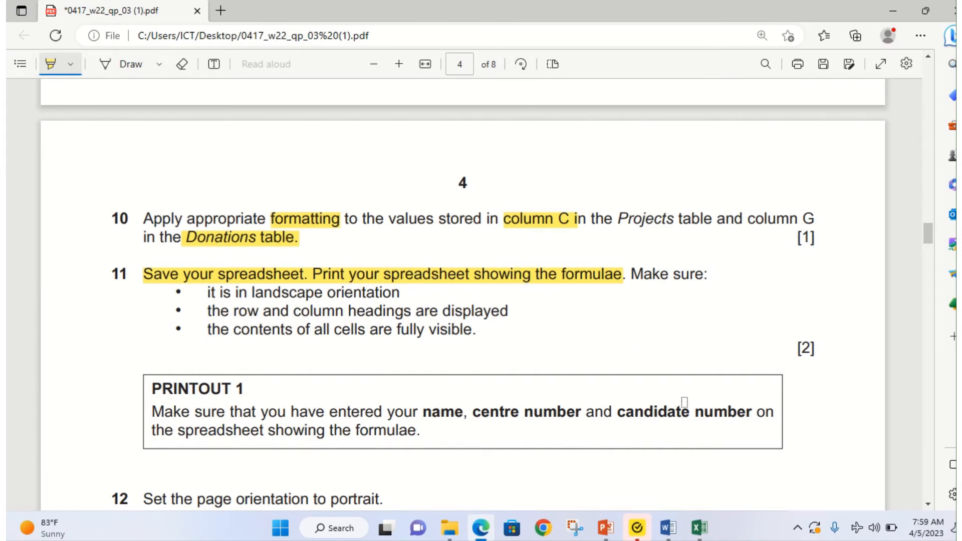
click(481, 528)
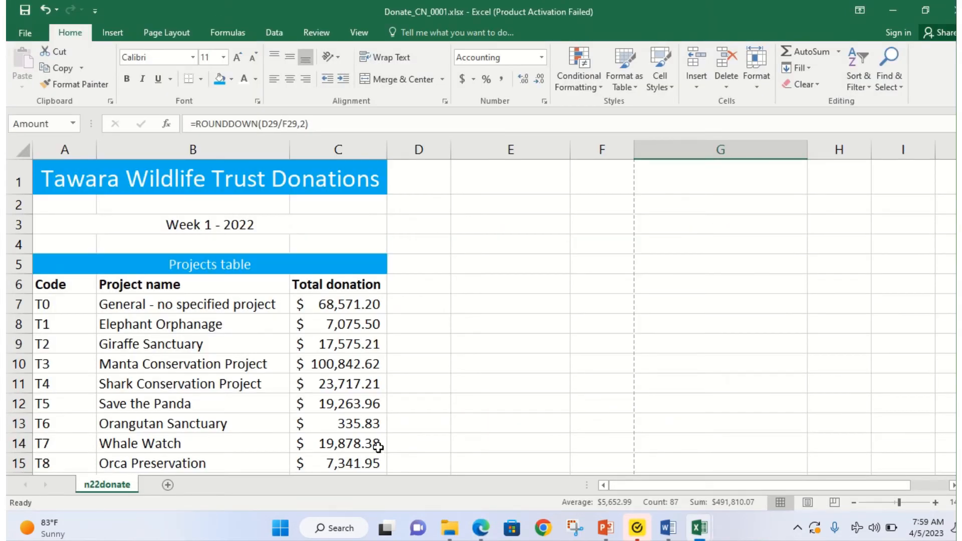
Step: Turn on Show Formulas and scroll through the sheet to check the SUMIF and VLOOKUP formulas
click(230, 34)
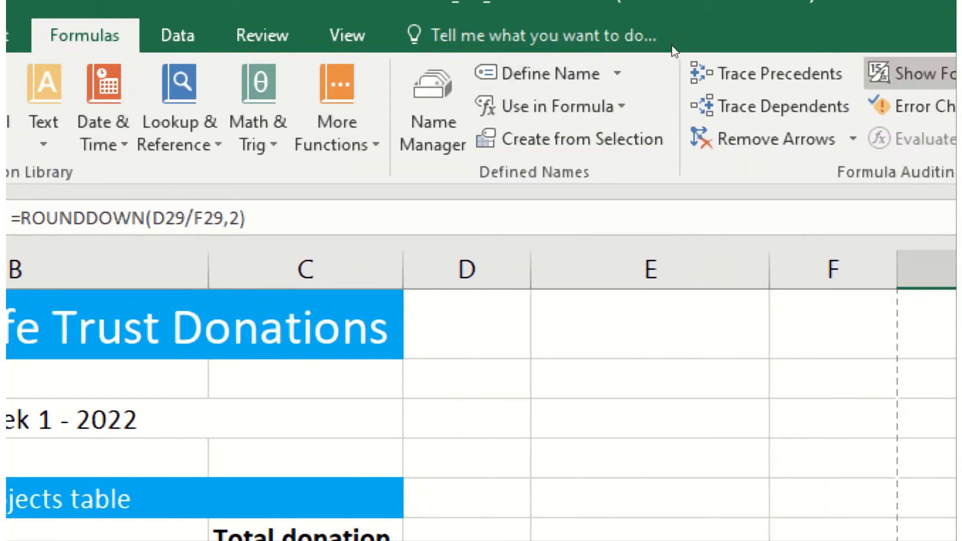
click(849, 73)
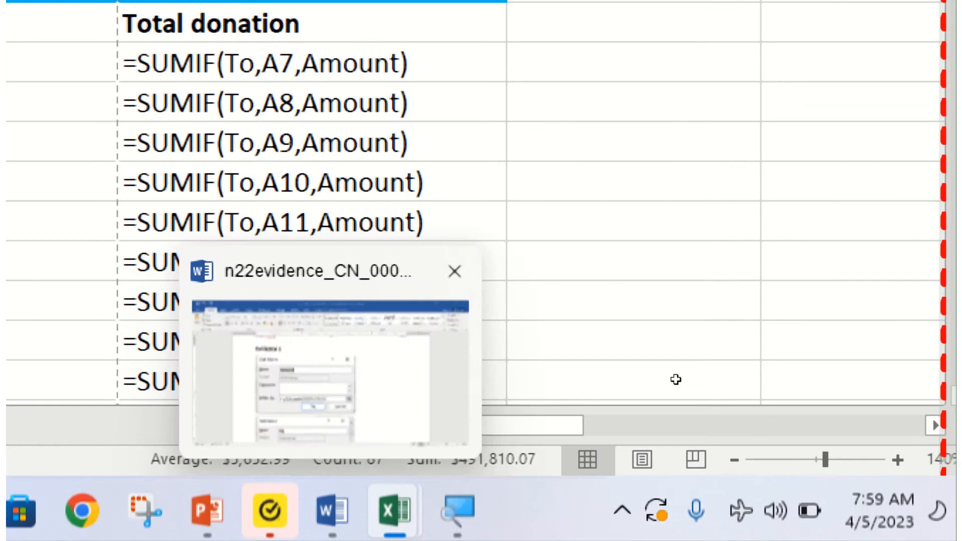
scroll(688, 398, down, 10)
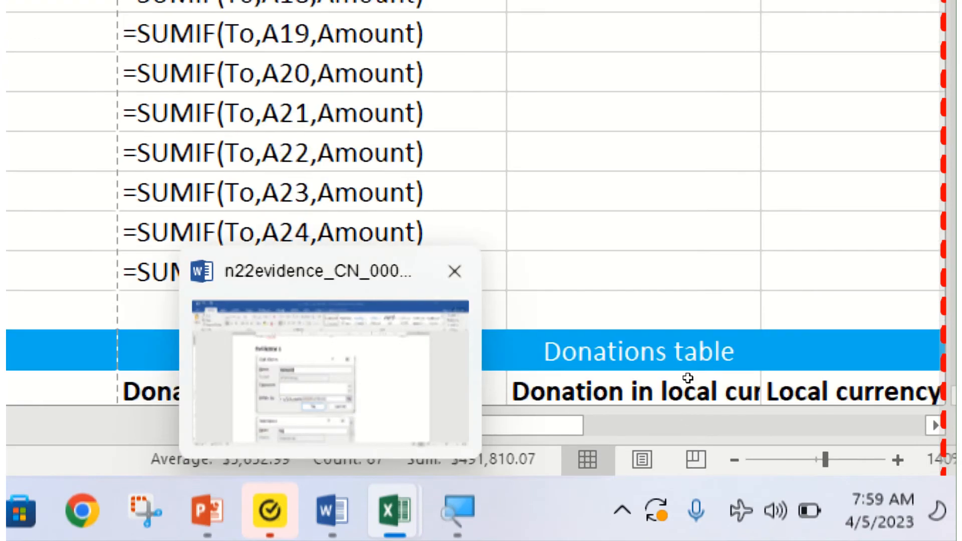
scroll(784, 404, down, 2)
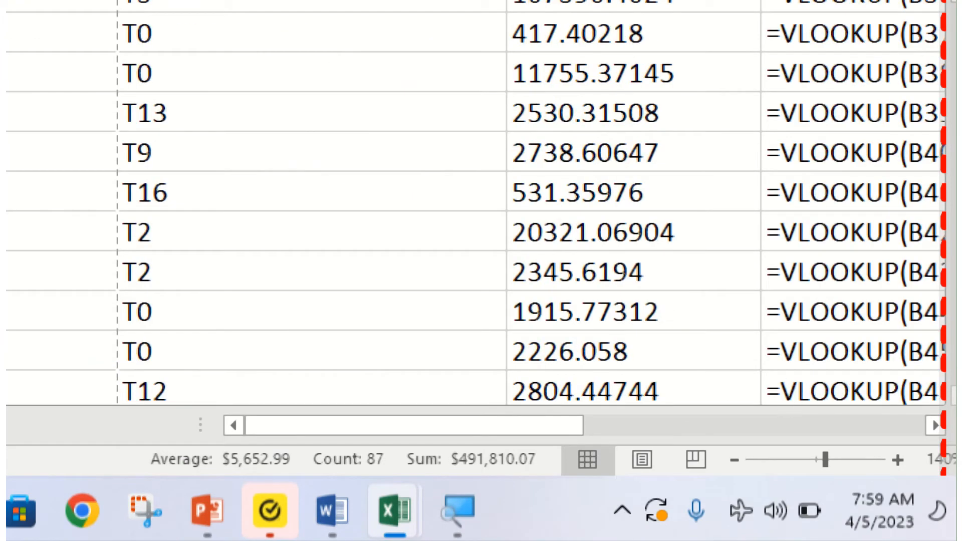
scroll(897, 392, up, 8)
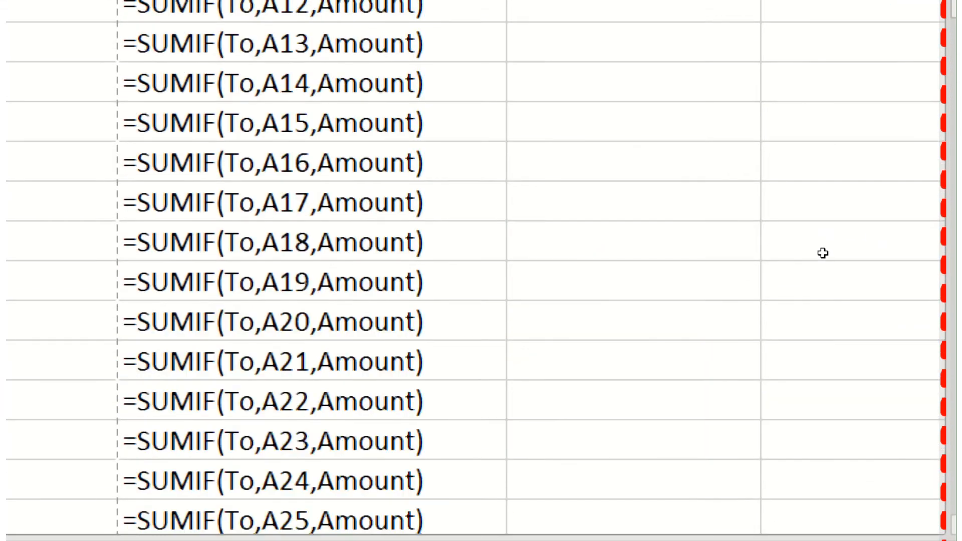
scroll(616, 280, up, 3)
scroll(761, 341, down, 11)
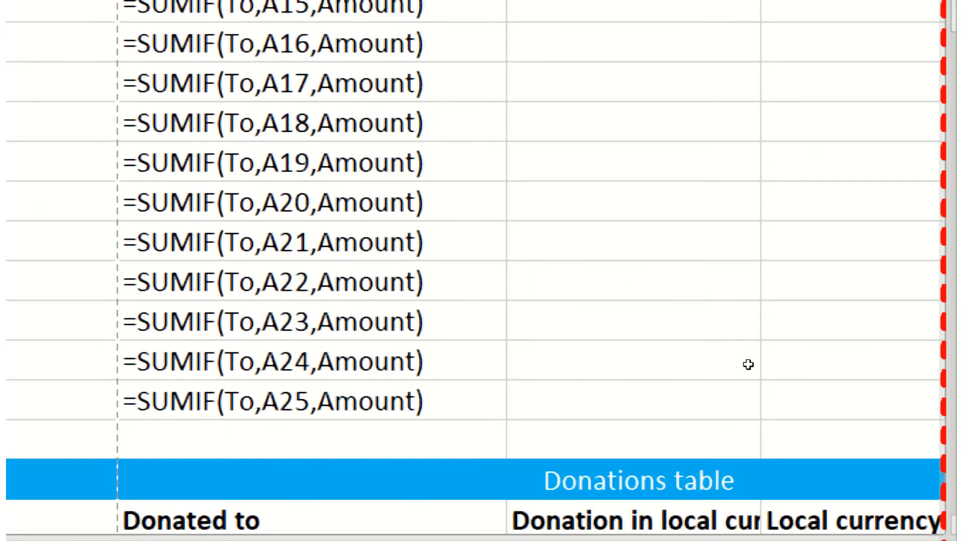
scroll(680, 260, up, 1)
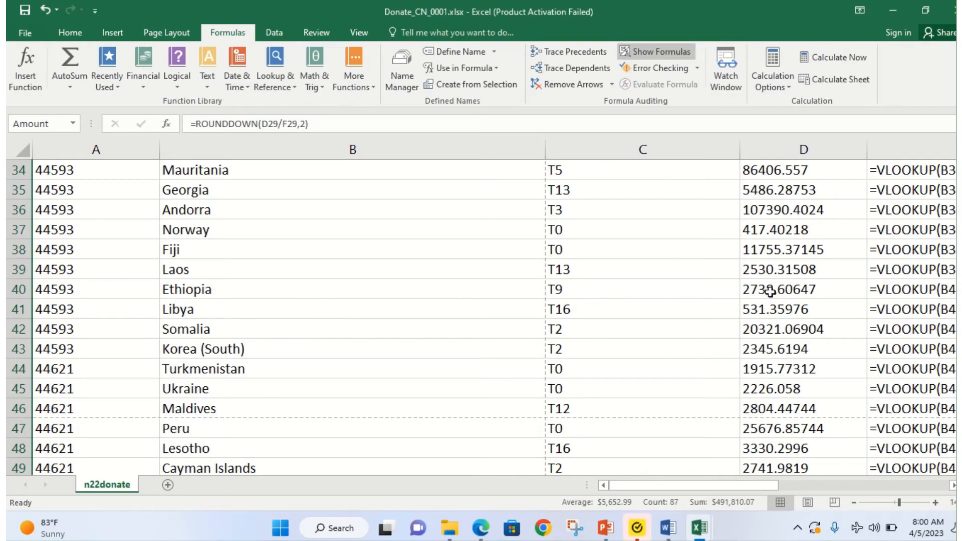
Step: AutoFit columns F, G and E to their full formulas
click(707, 310)
scroll(638, 296, up, 11)
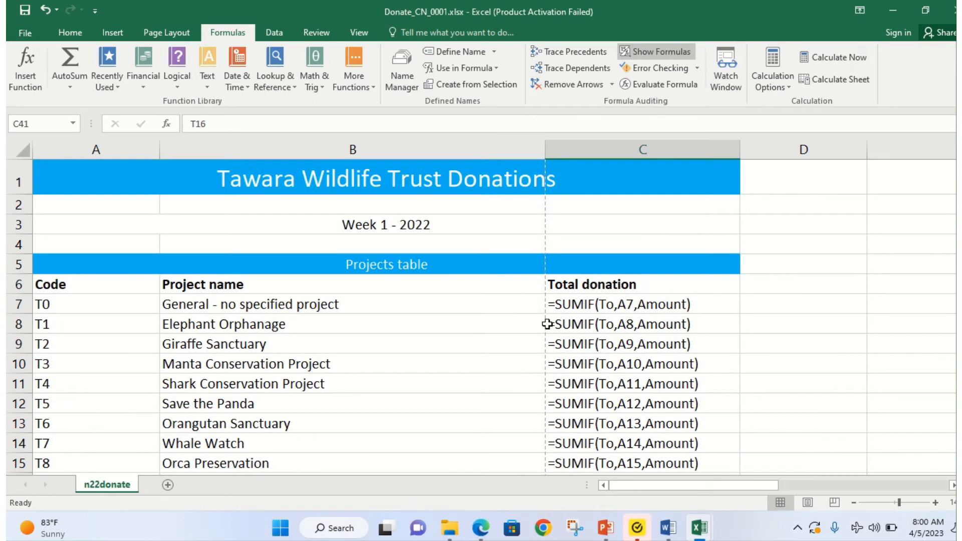
scroll(400, 308, down, 7)
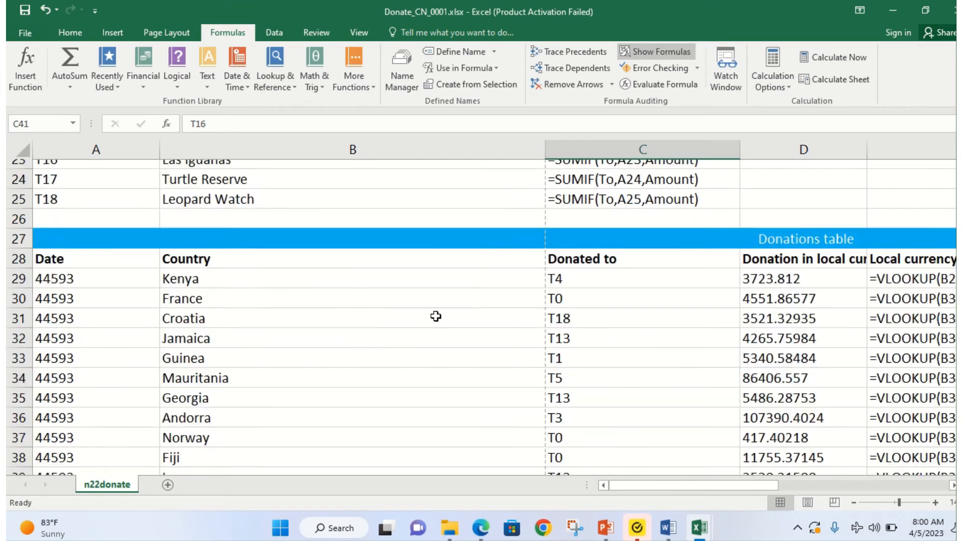
scroll(435, 316, down, 1)
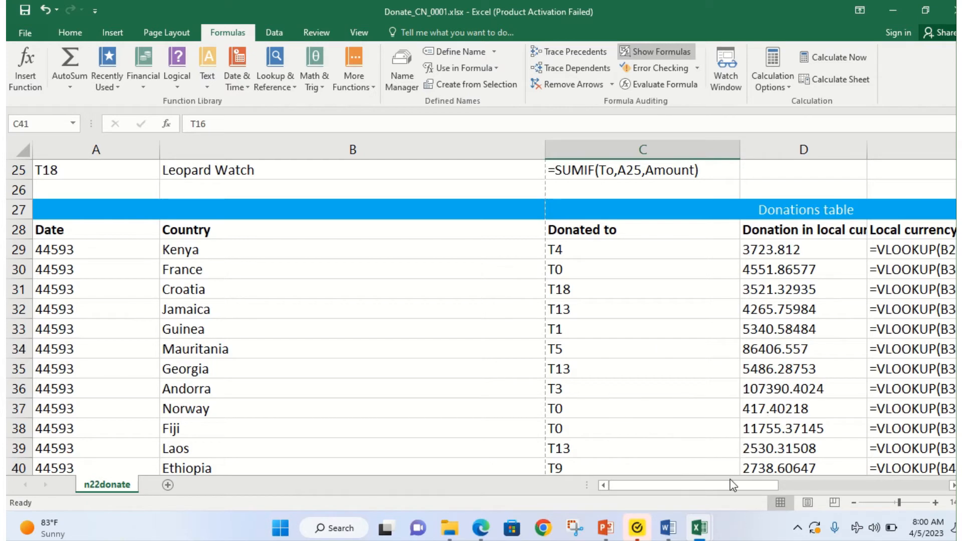
drag(731, 485, 841, 493)
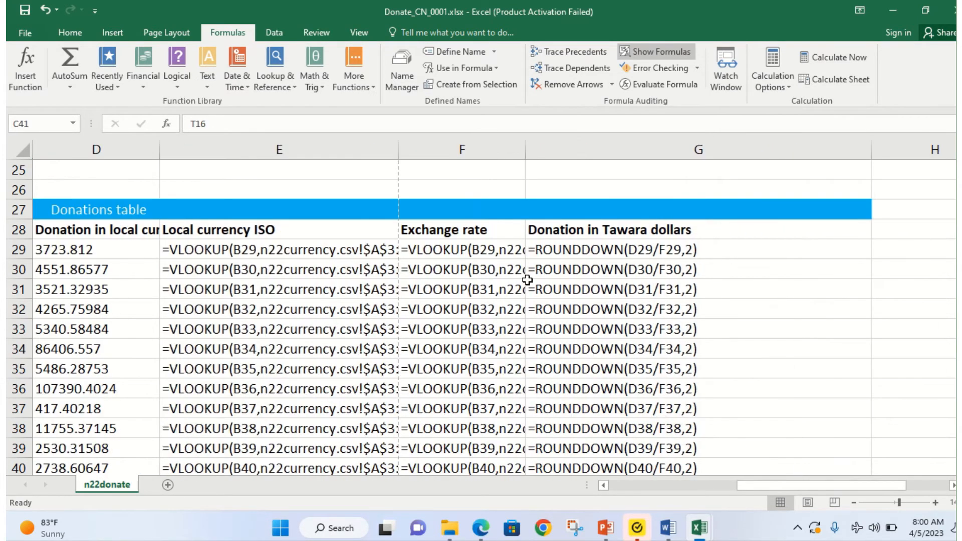
double_click(524, 148)
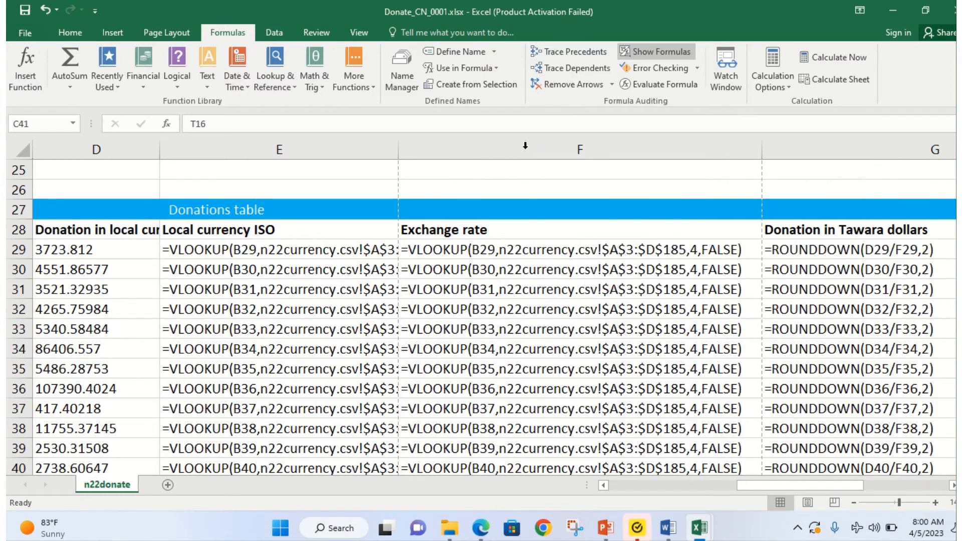
drag(811, 493, 881, 492)
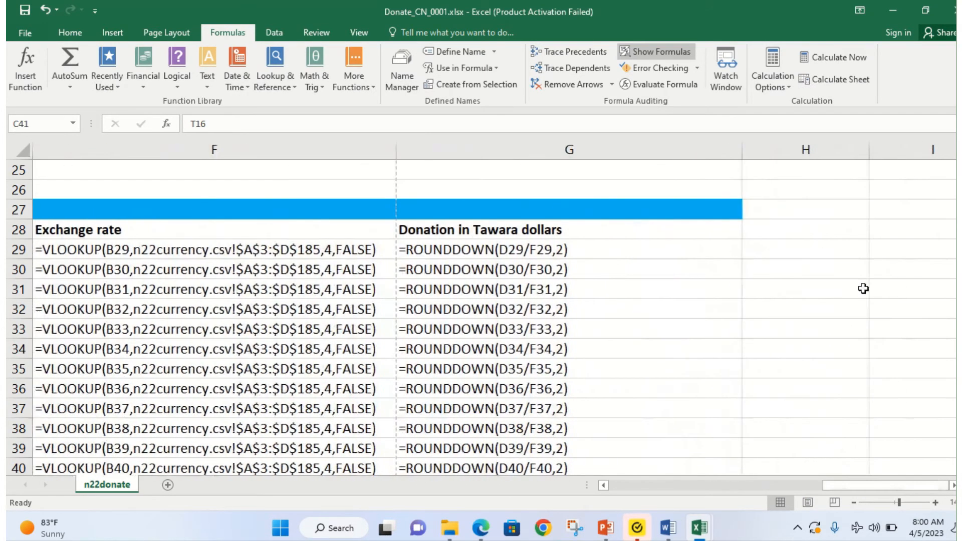
double_click(737, 148)
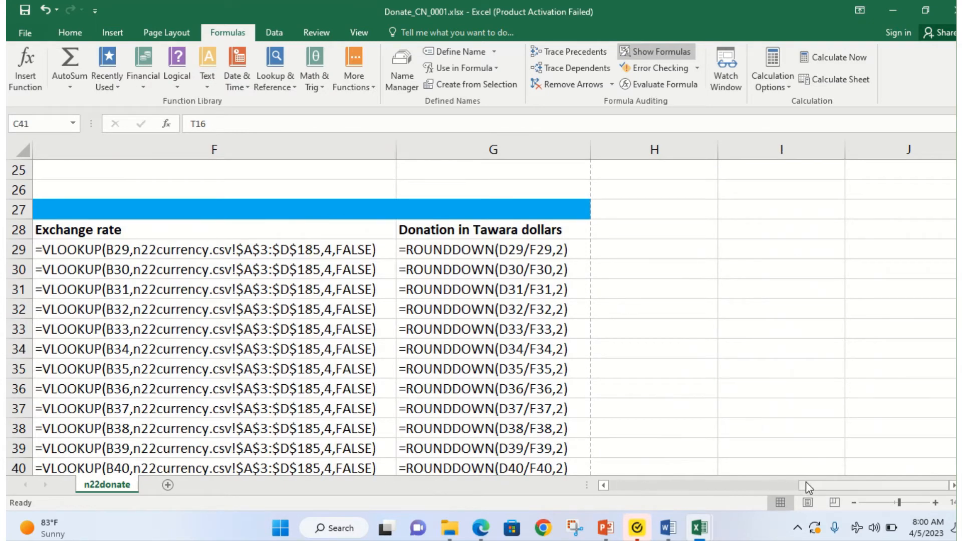
drag(806, 483, 701, 484)
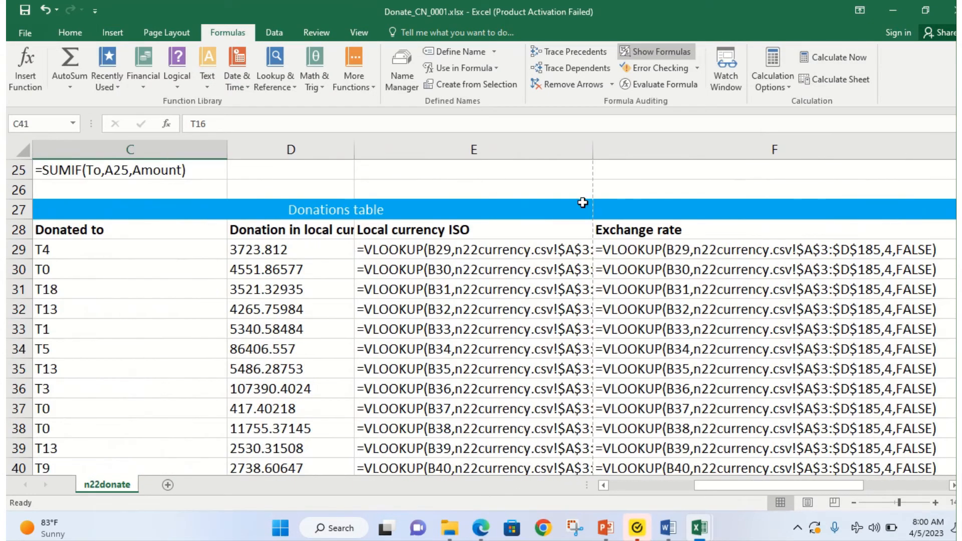
double_click(591, 149)
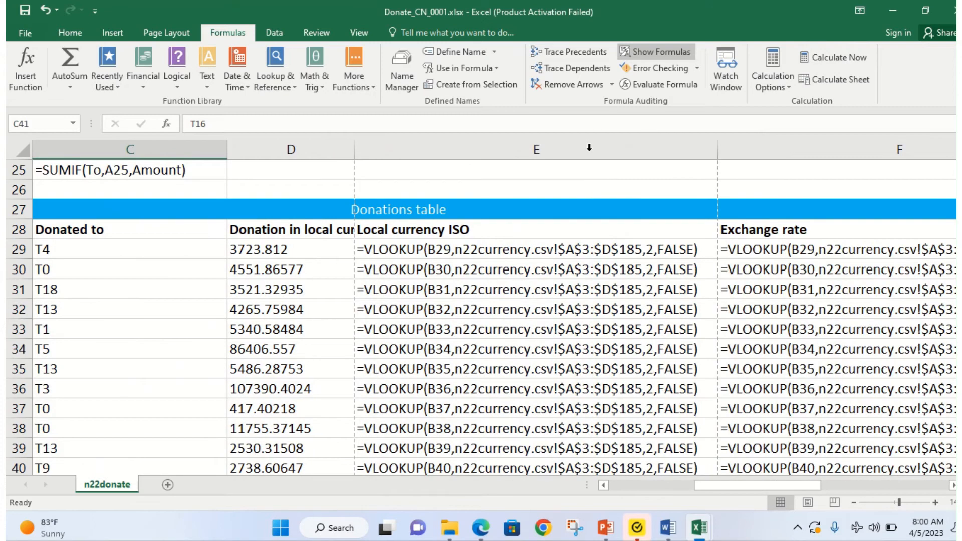
Step: AutoFit columns D, C, B and A to their contents, then return to the exam paper
double_click(354, 148)
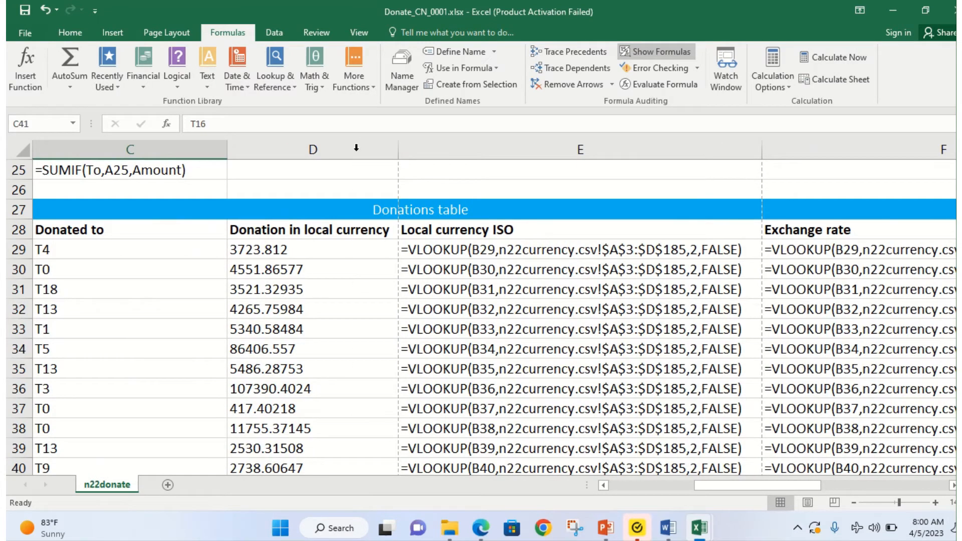
double_click(227, 149)
drag(701, 485, 616, 485)
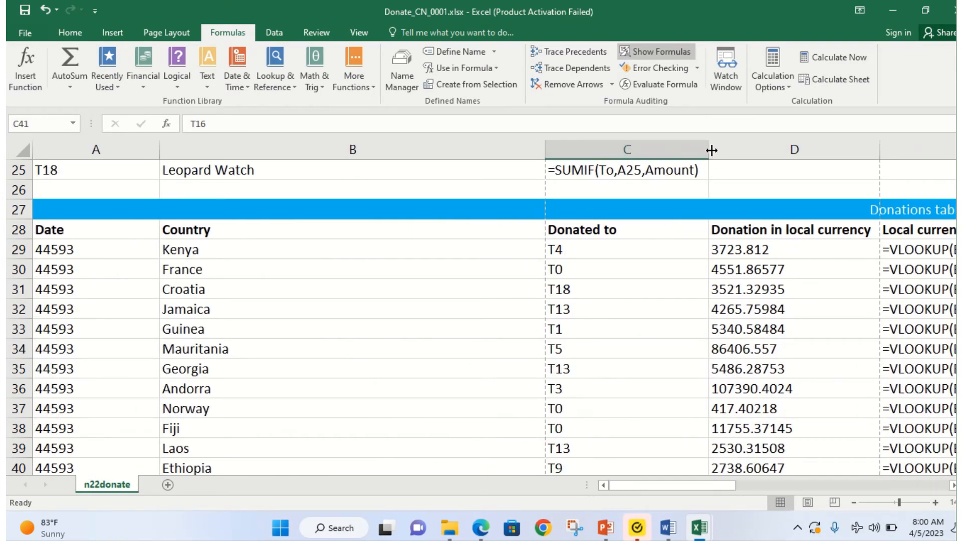
double_click(546, 149)
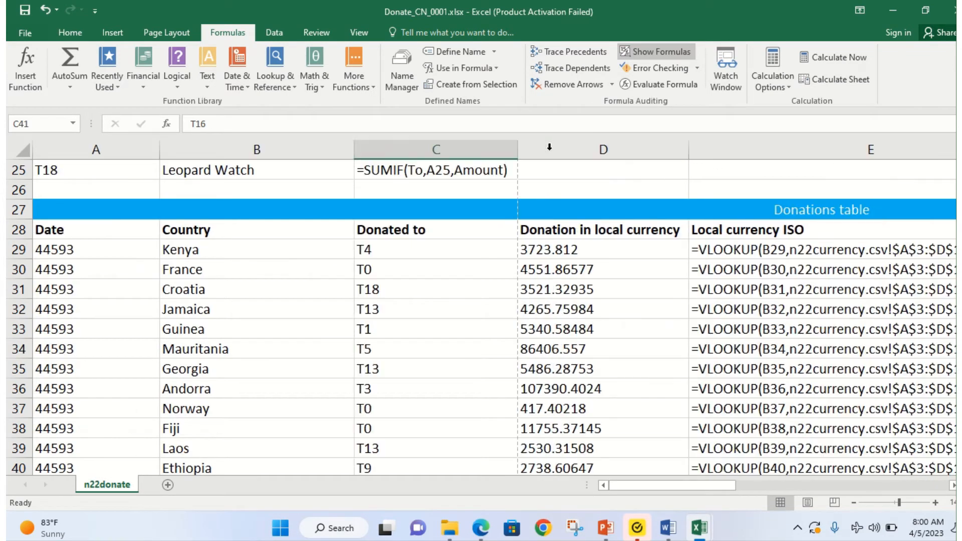
double_click(157, 150)
scroll(85, 294, up, 4)
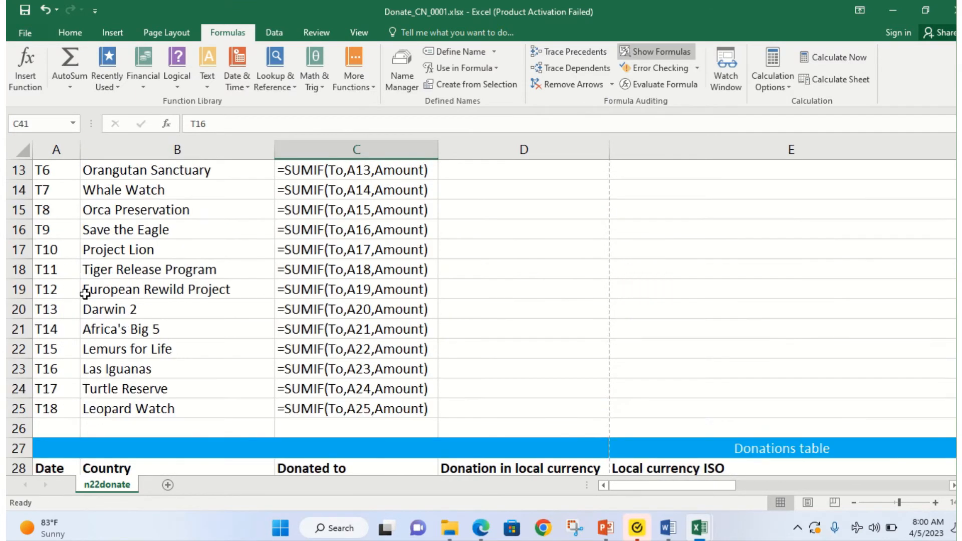
scroll(85, 294, up, 4)
scroll(86, 293, down, 10)
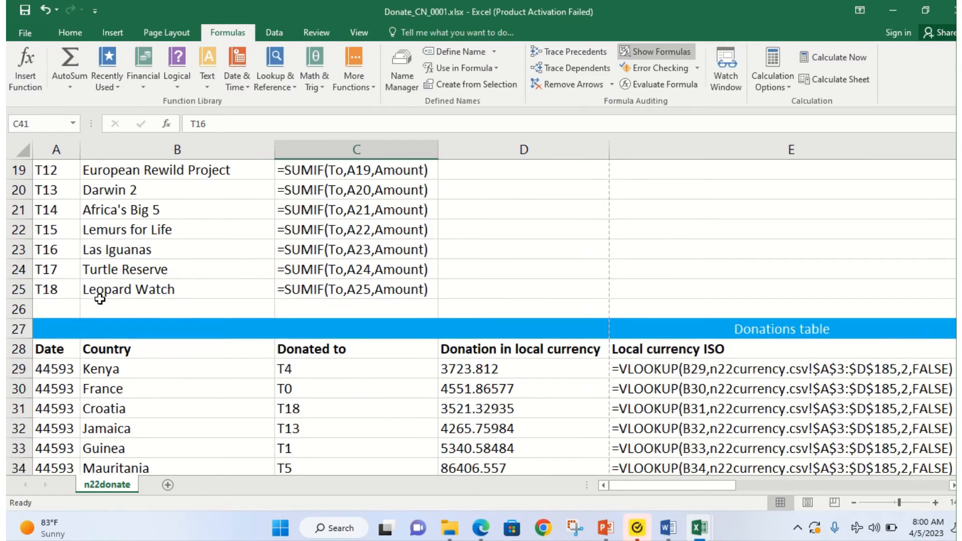
click(481, 527)
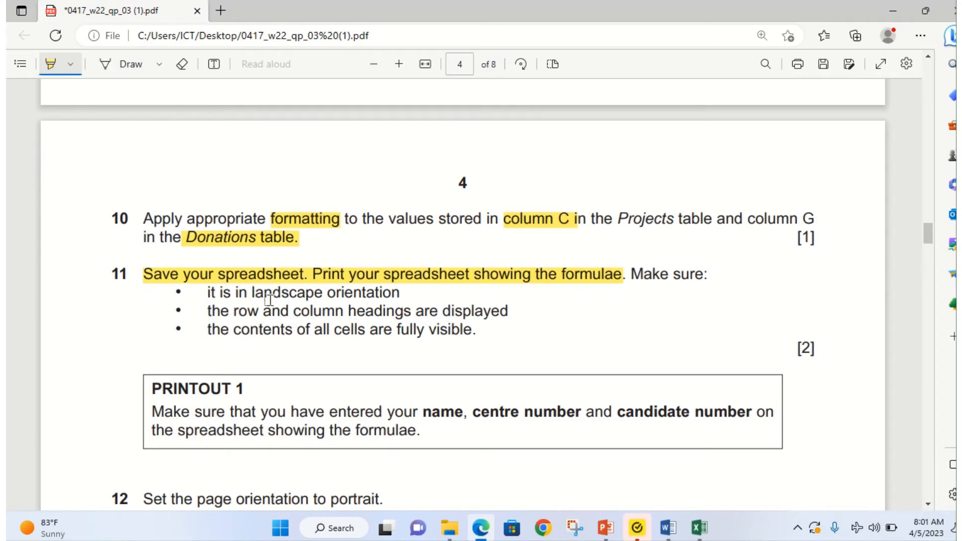
Step: Highlight question 11's landscape orientation, headings and fully visible cell contents requirements
drag(253, 298, 502, 312)
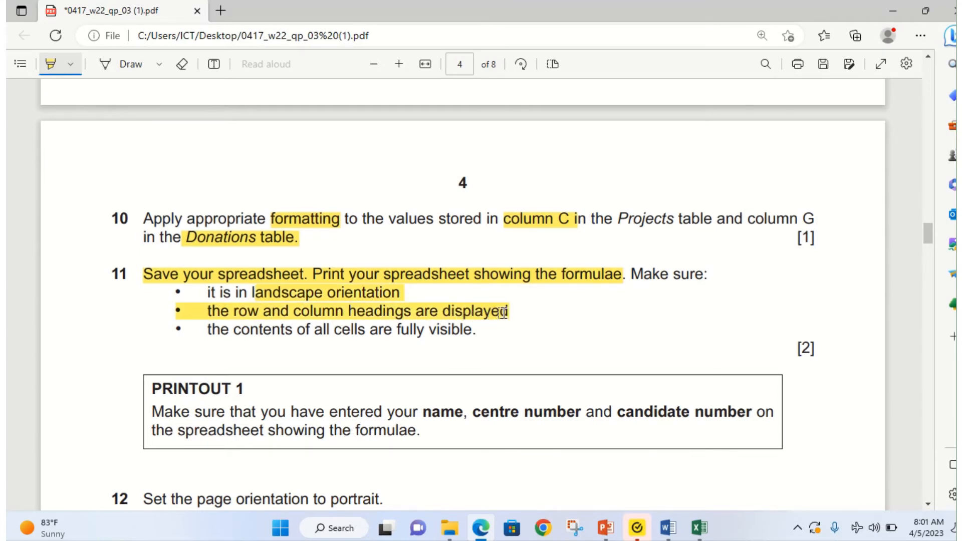
drag(202, 335, 467, 341)
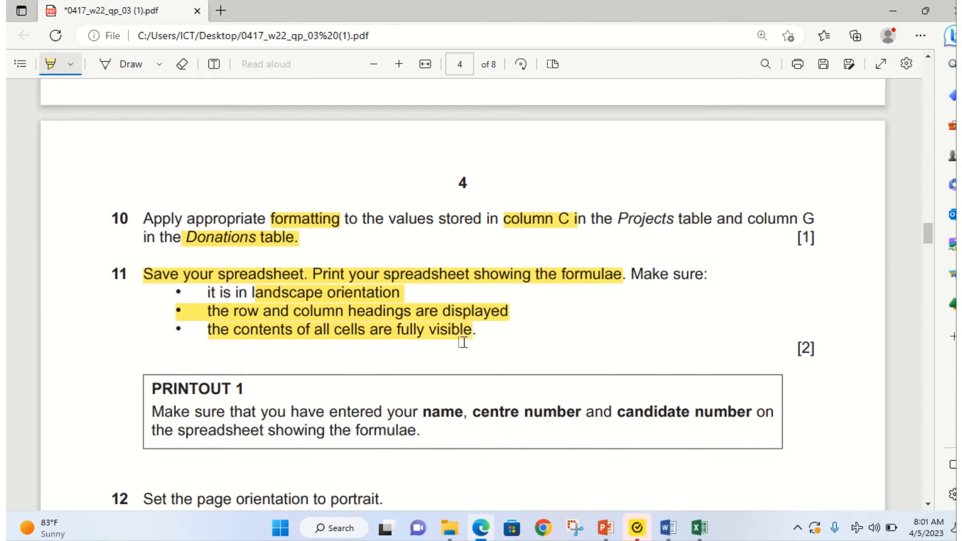
Step: Switch to the Donate_CN_0001 workbook and set its page to landscape on A4 paper
click(700, 527)
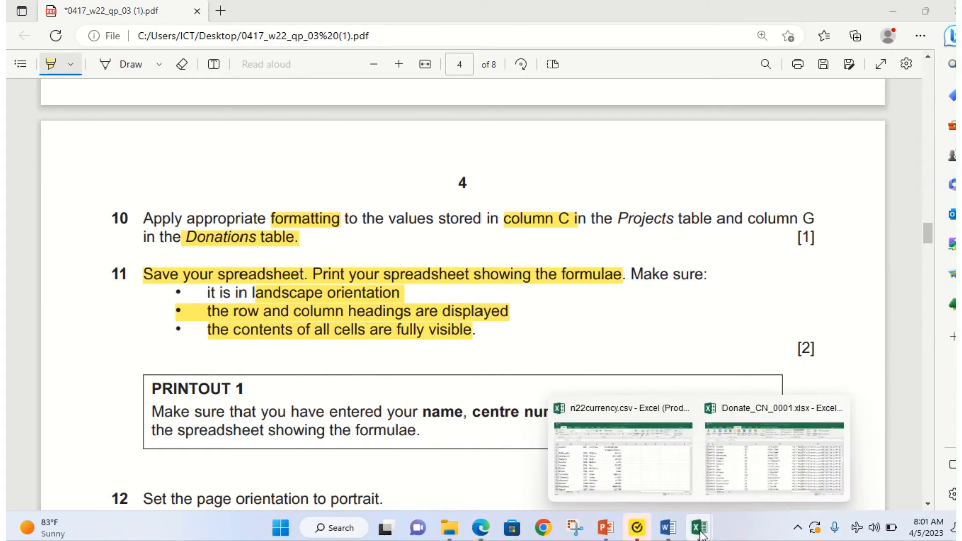
click(773, 475)
scroll(276, 322, up, 6)
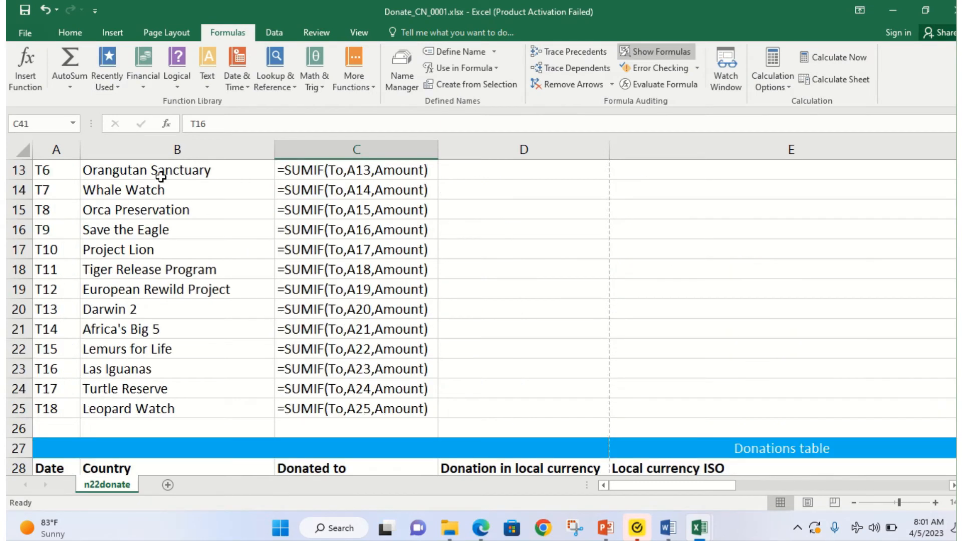
click(158, 33)
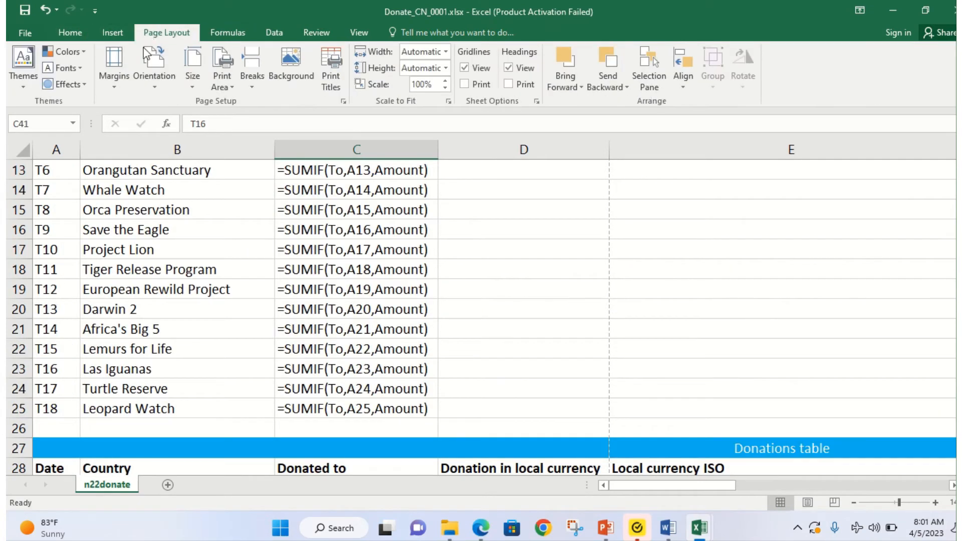
click(160, 86)
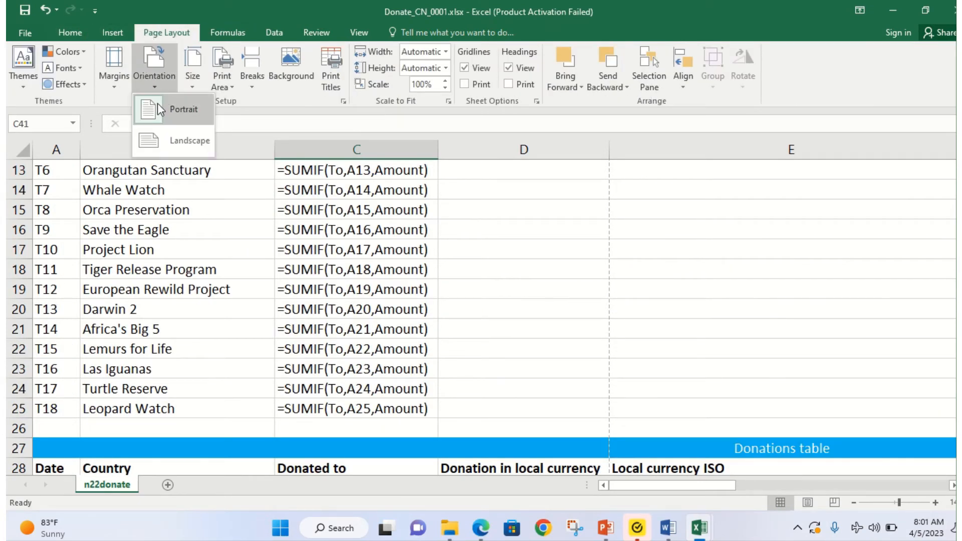
click(162, 142)
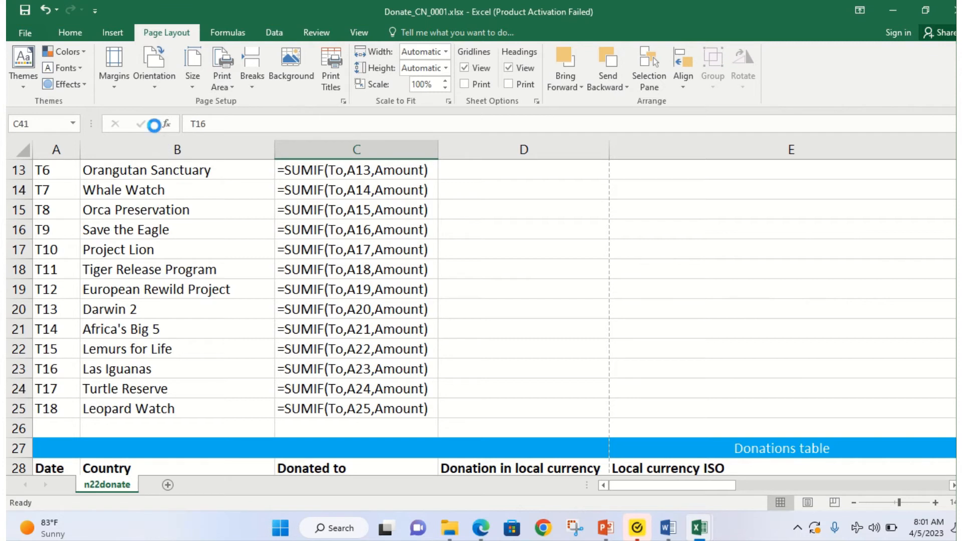
click(191, 89)
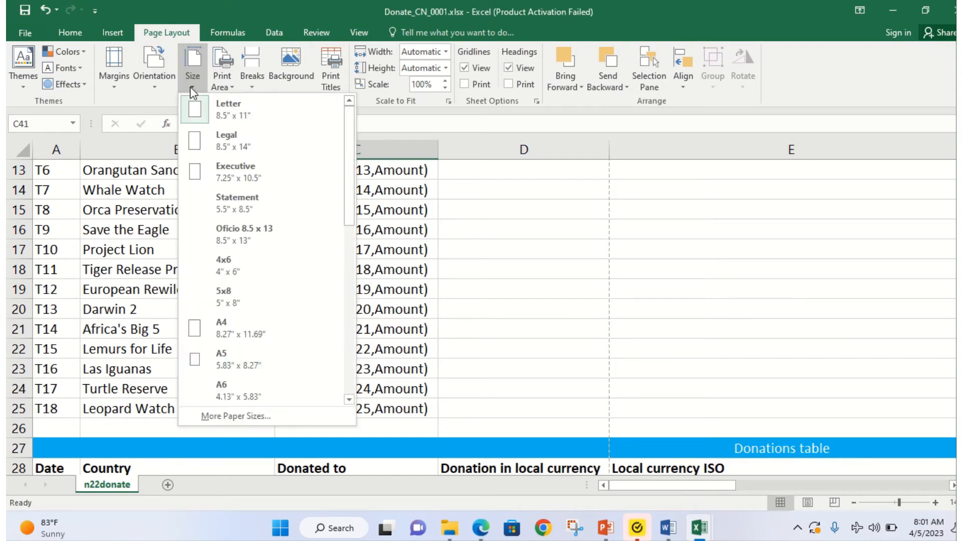
click(215, 324)
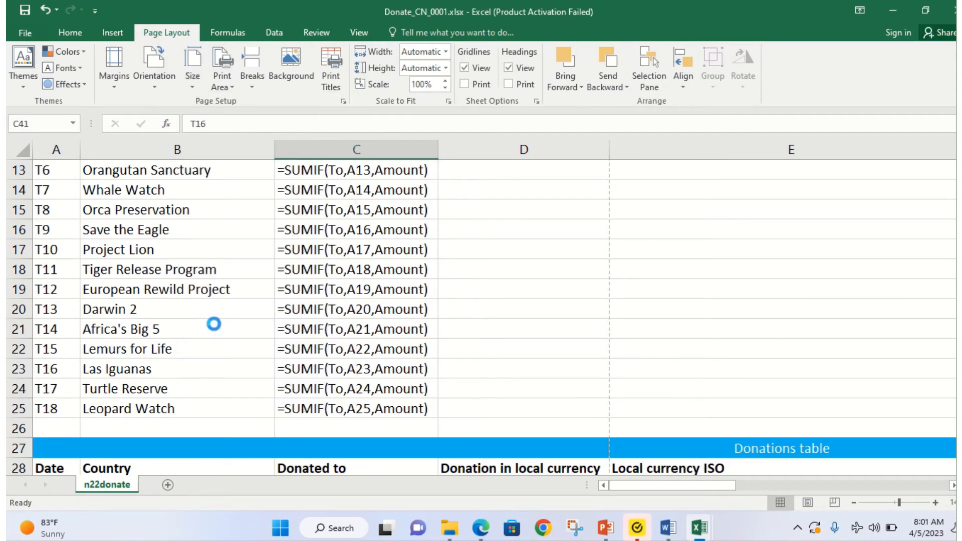
Step: Recheck the exam paper's printing instructions and review the worksheet's column widths
scroll(218, 319, up, 4)
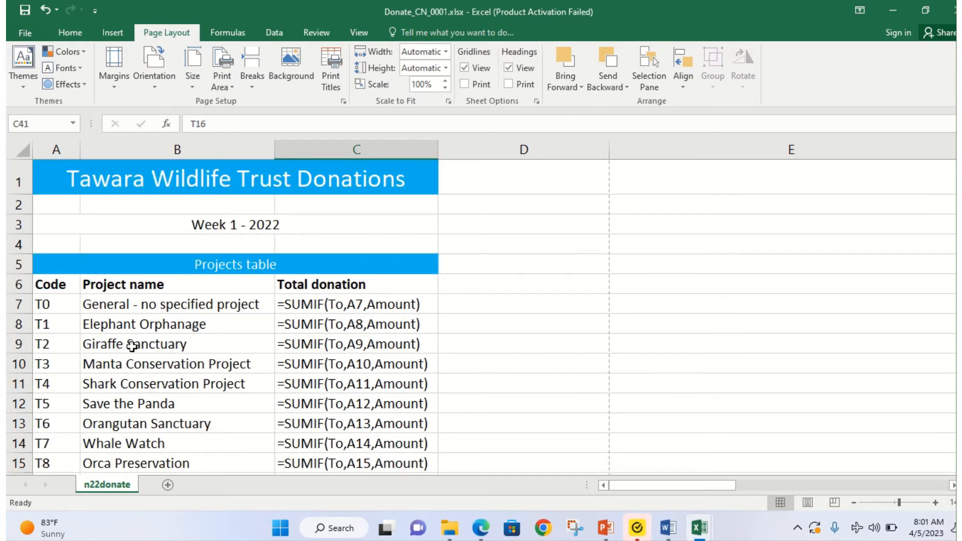
click(480, 528)
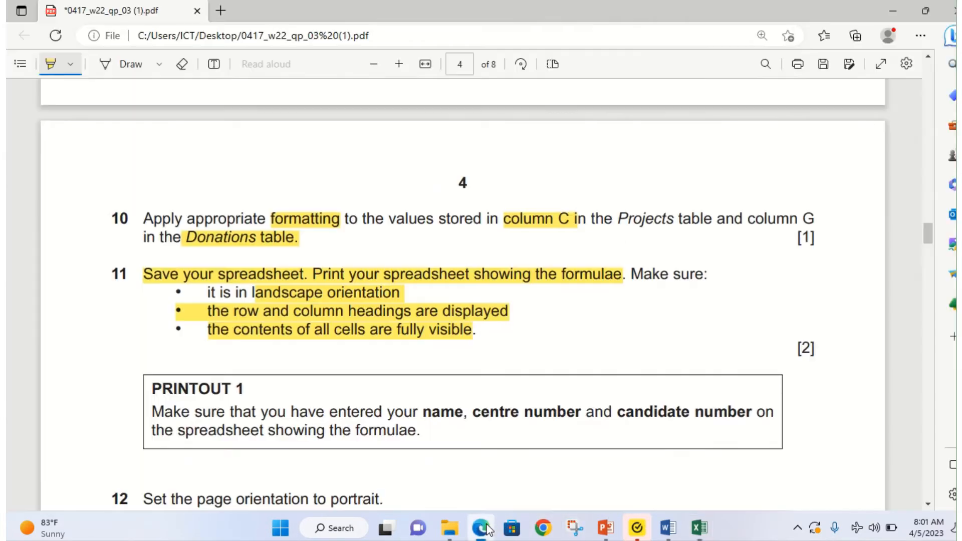
click(482, 528)
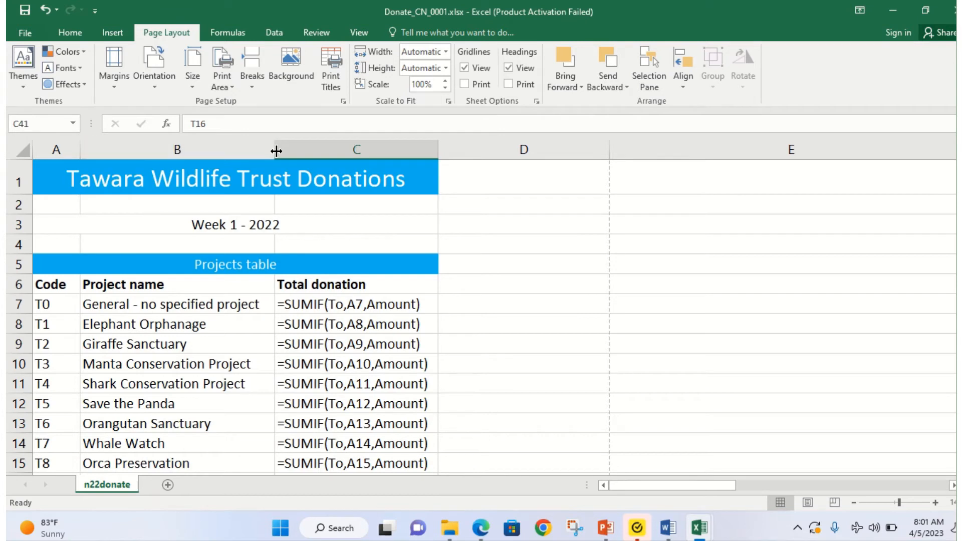
click(608, 144)
scroll(481, 321, down, 7)
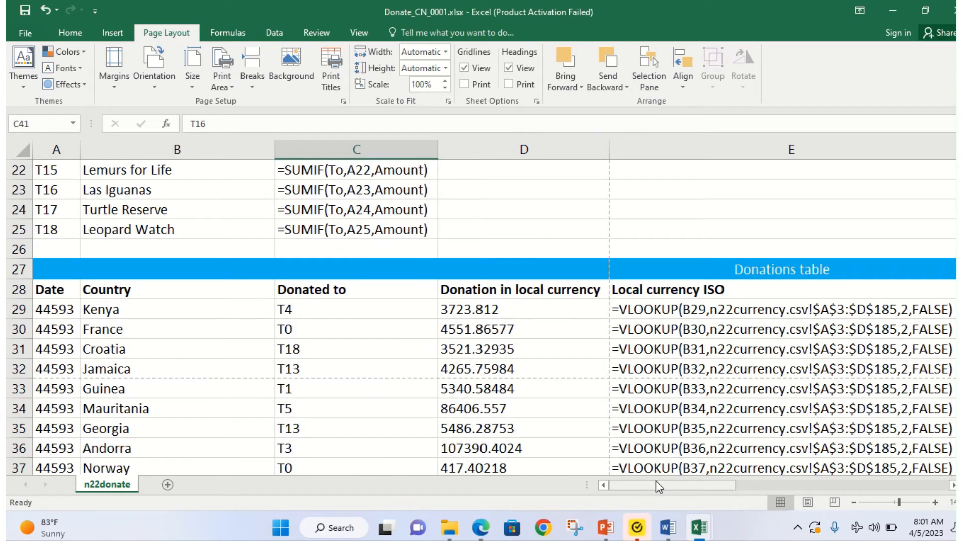
drag(656, 482, 626, 484)
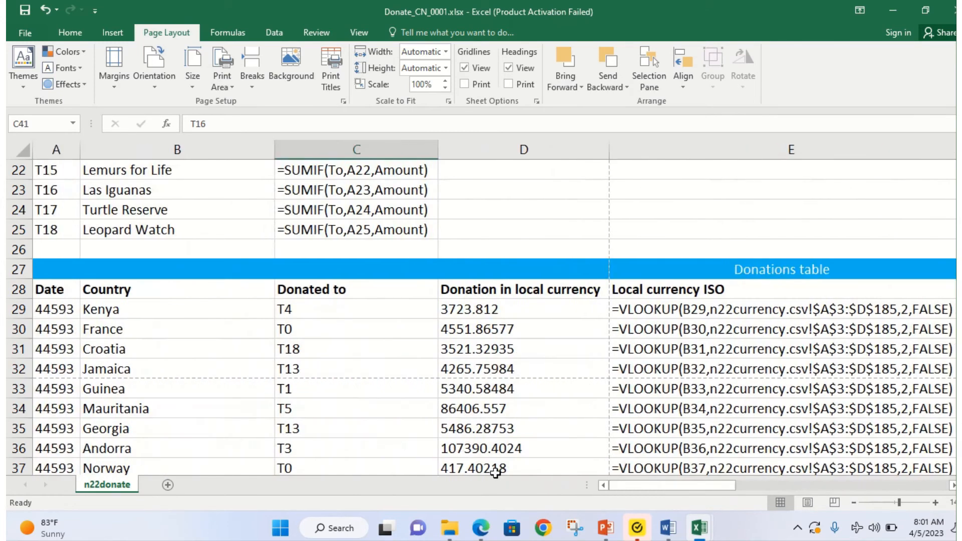
click(482, 531)
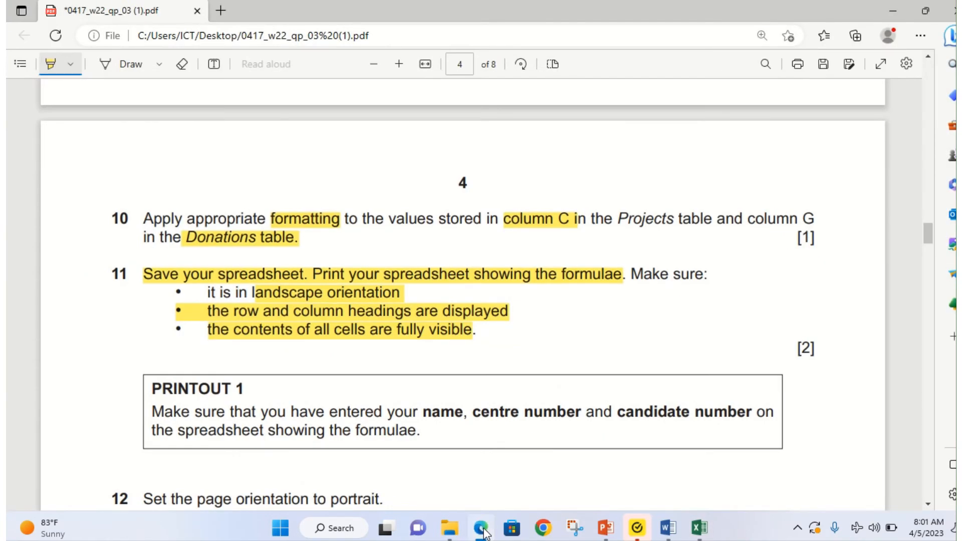
click(482, 530)
Step: Open the print preview and page through all 12 pages of the formulas printout
click(18, 28)
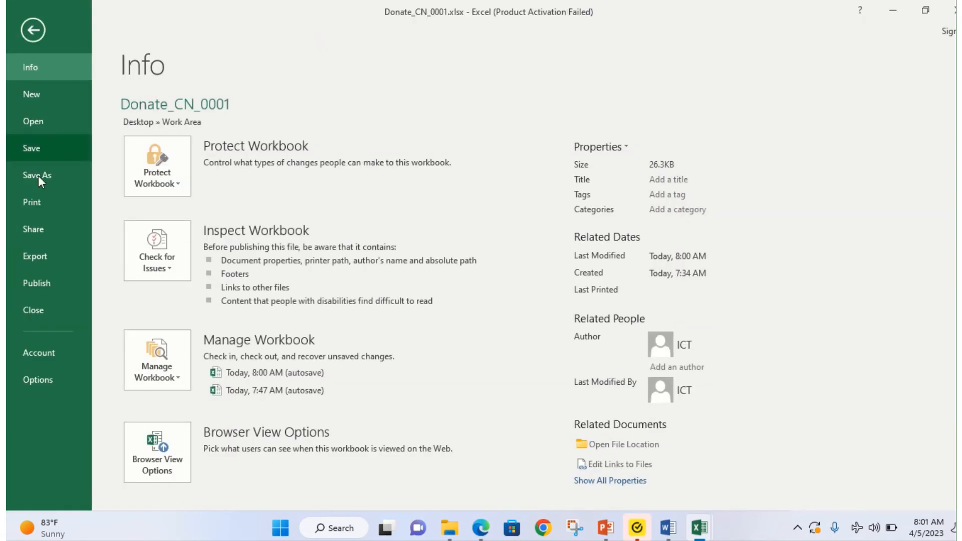
click(52, 206)
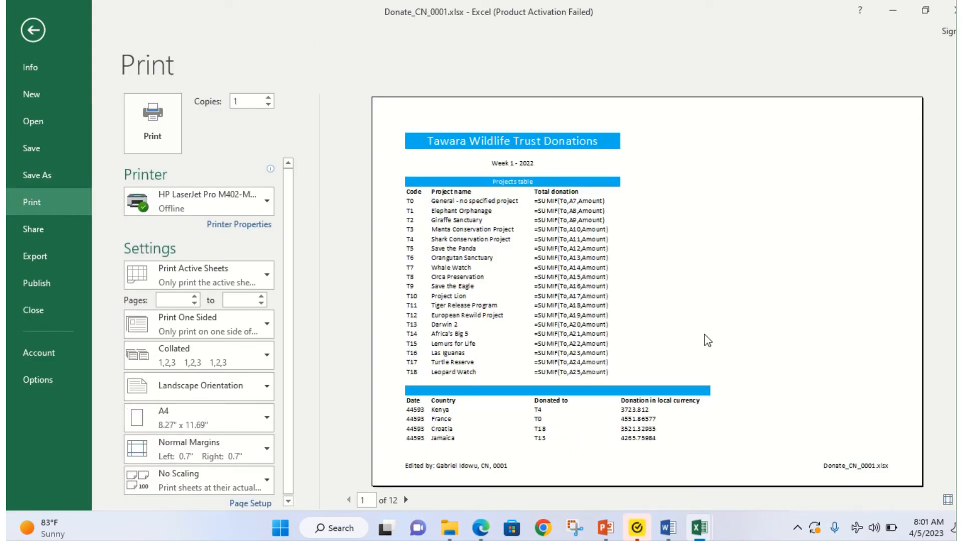
click(401, 506)
click(406, 506)
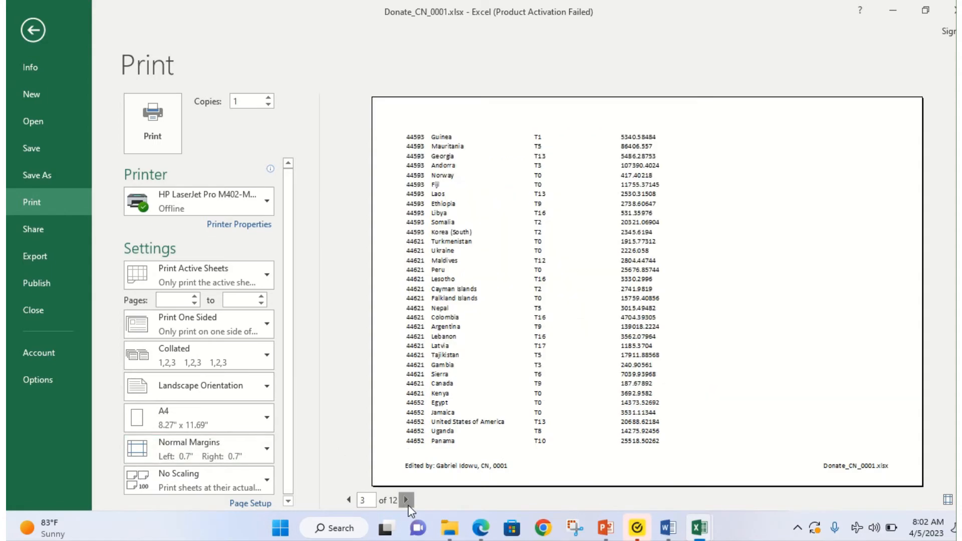
click(406, 501)
click(406, 501)
click(406, 500)
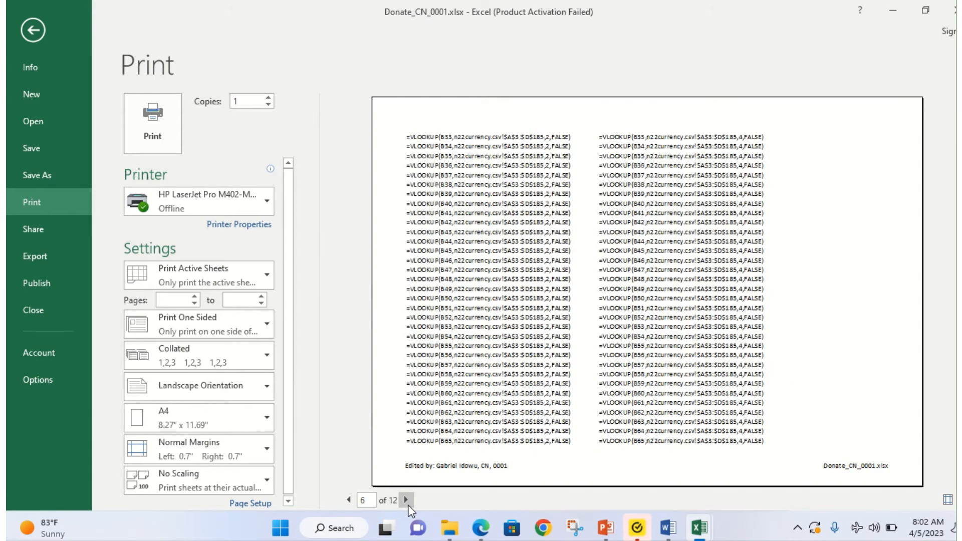
click(406, 501)
click(408, 505)
click(408, 506)
click(408, 506)
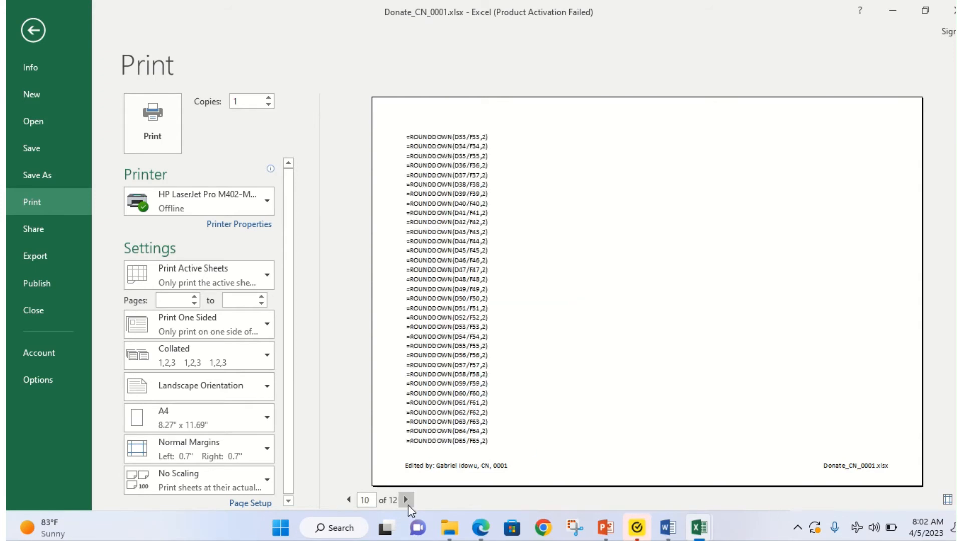
click(408, 505)
click(408, 506)
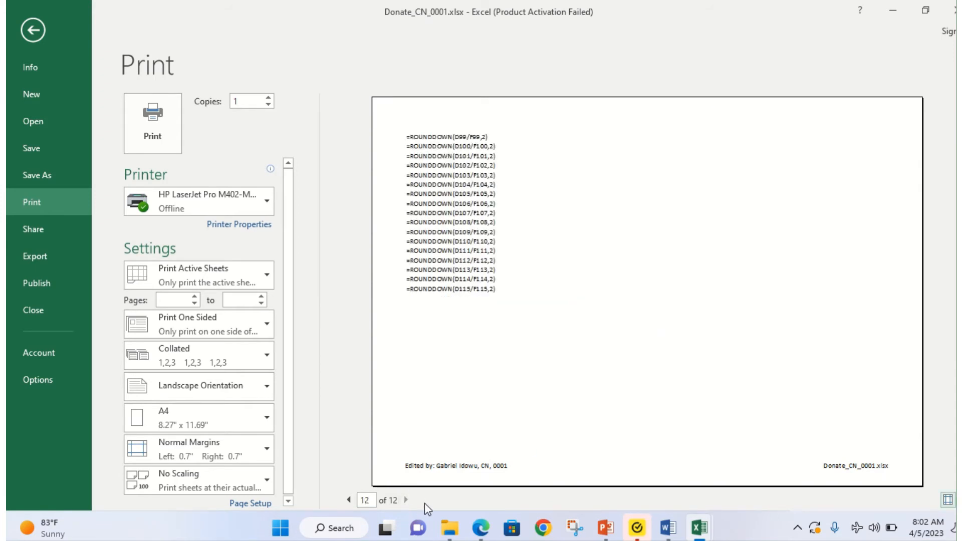
Step: Compare the preview against the exam paper requirements, then bring up Page Setup
click(480, 527)
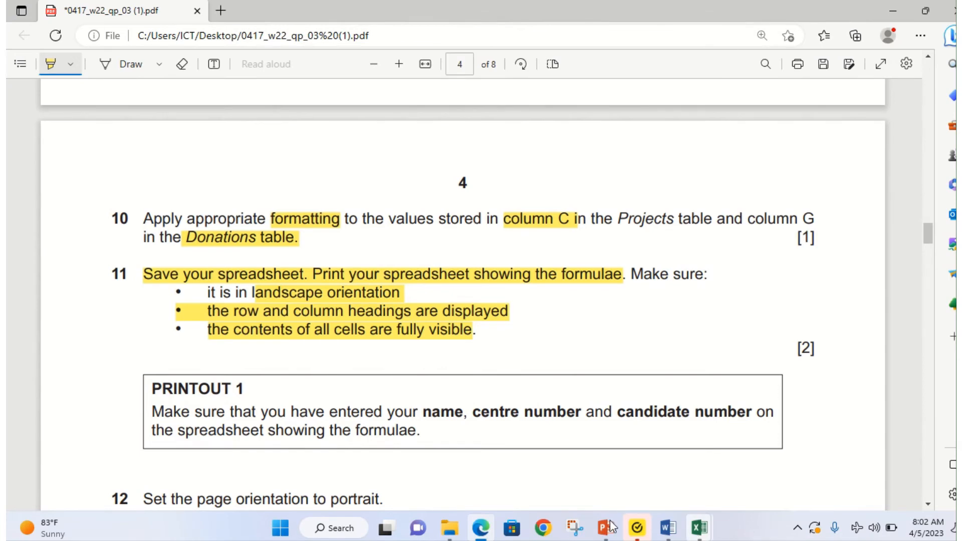
click(699, 529)
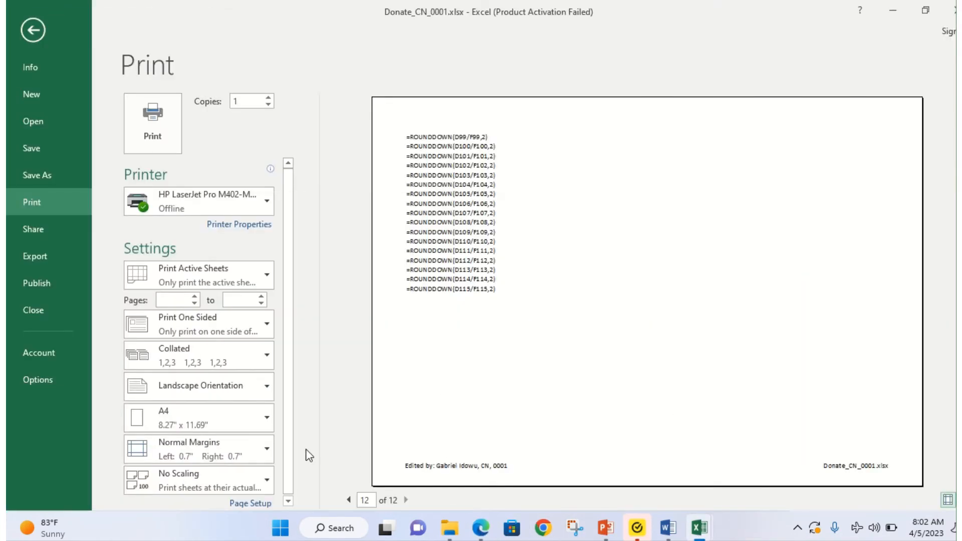
click(251, 502)
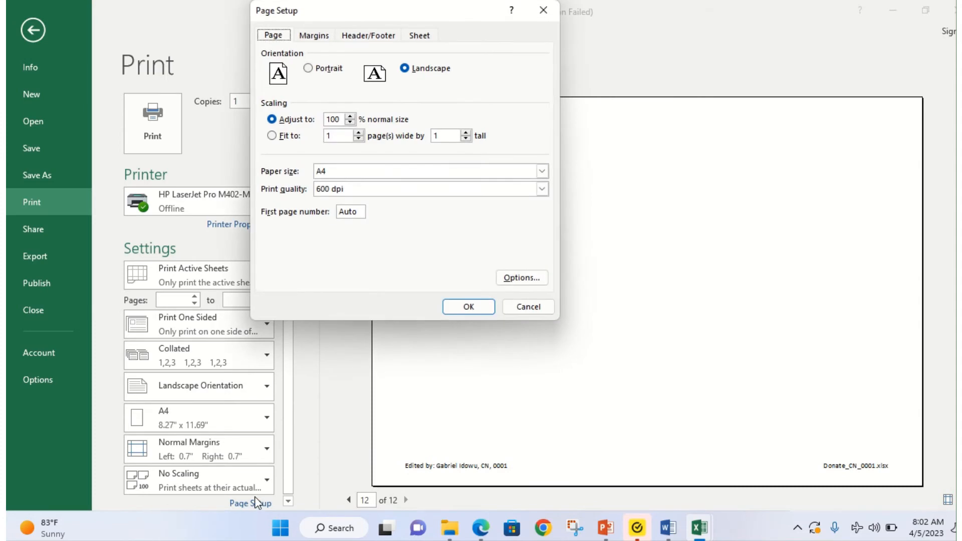
Step: Tick Row and column headings on the Page Setup Sheet tab and confirm
click(420, 35)
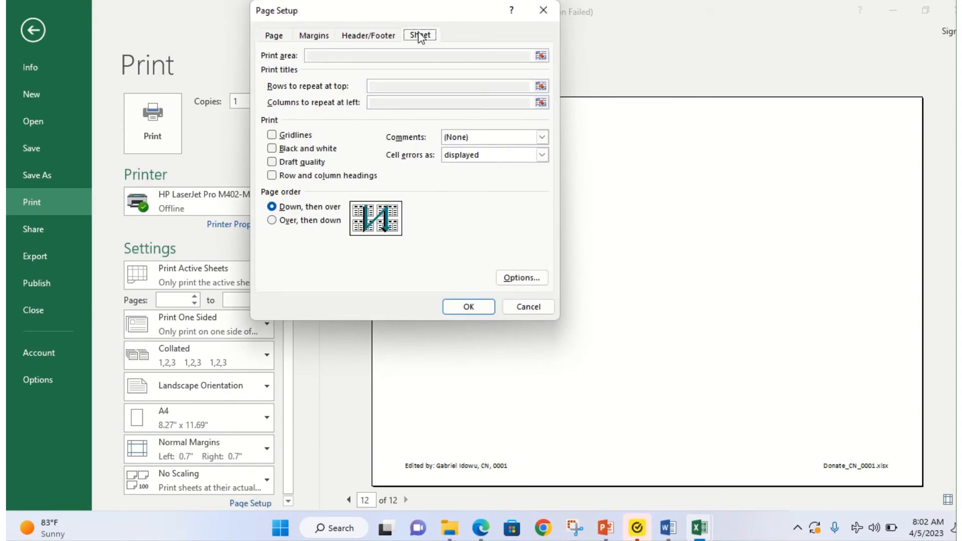
click(271, 176)
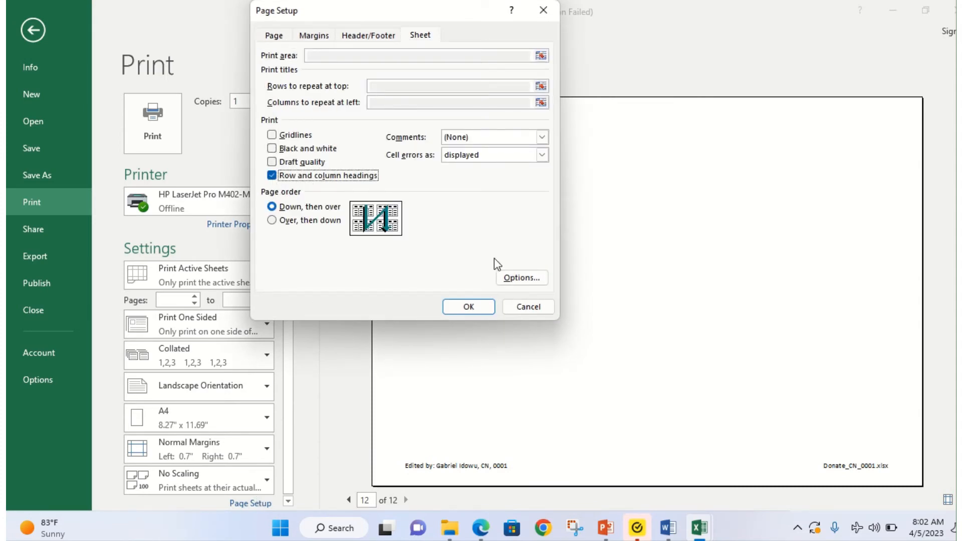
click(468, 306)
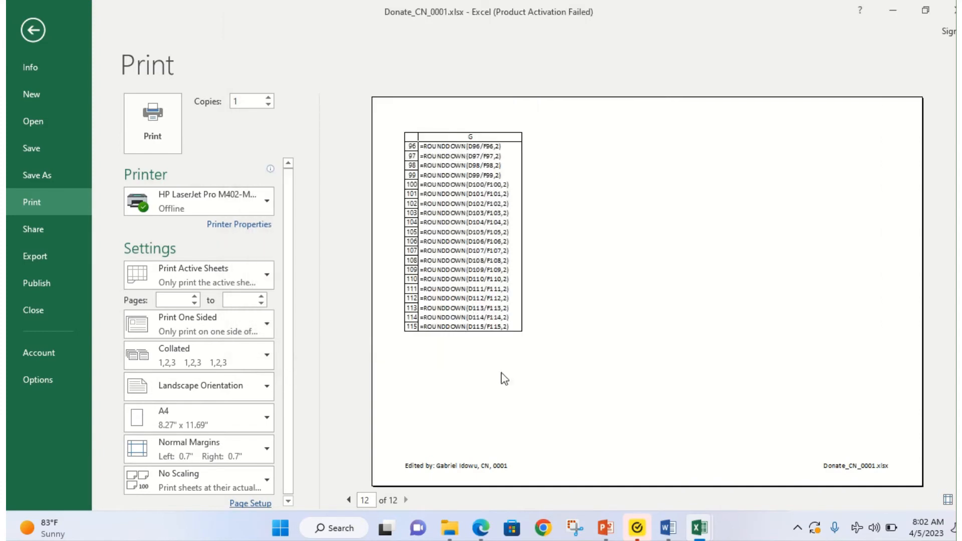
Step: Page back through the preview to page 1 of the printout with headings
click(347, 500)
click(347, 500)
click(347, 500)
click(347, 500)
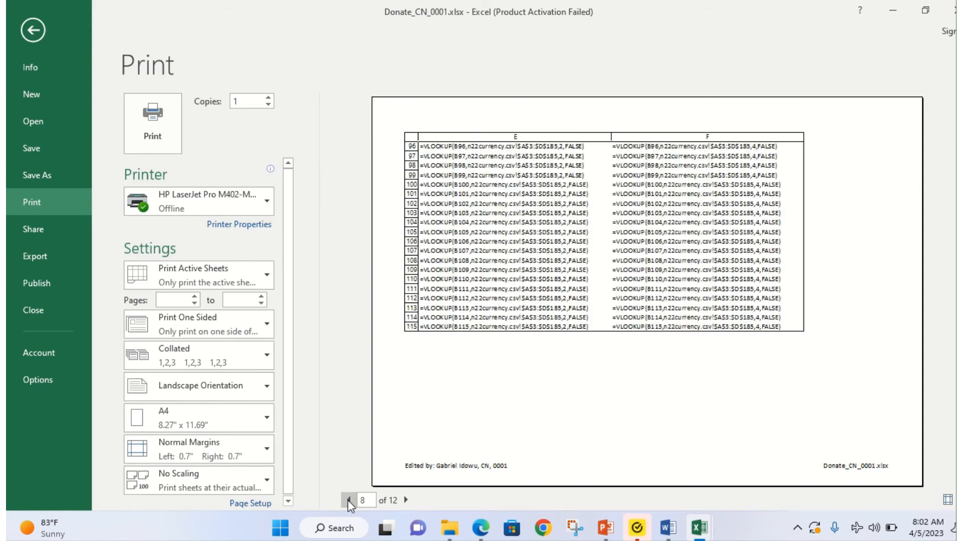
click(348, 499)
click(348, 499)
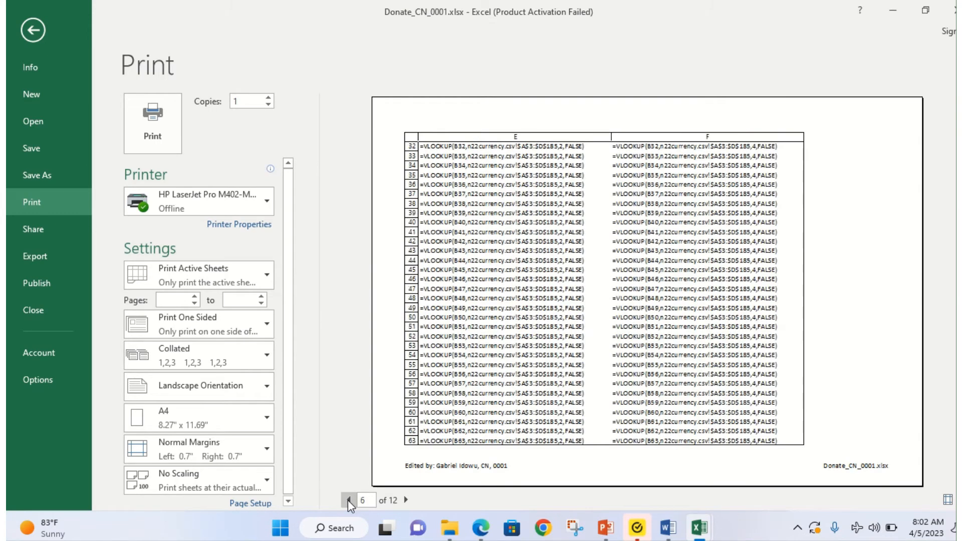
click(347, 500)
click(348, 500)
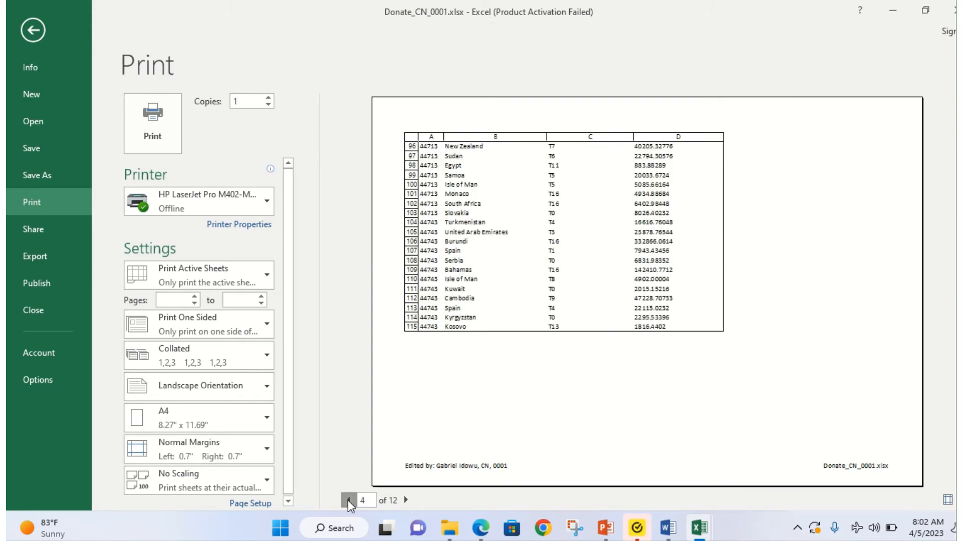
click(348, 500)
click(347, 500)
click(347, 500)
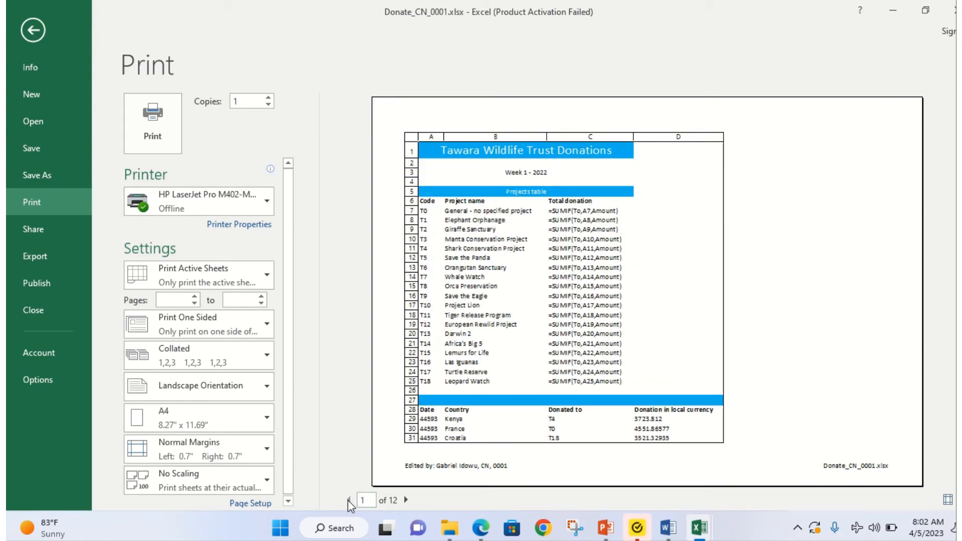
Step: Compare with the exam paper, zoom in on page 1, then leave the print preview
click(481, 529)
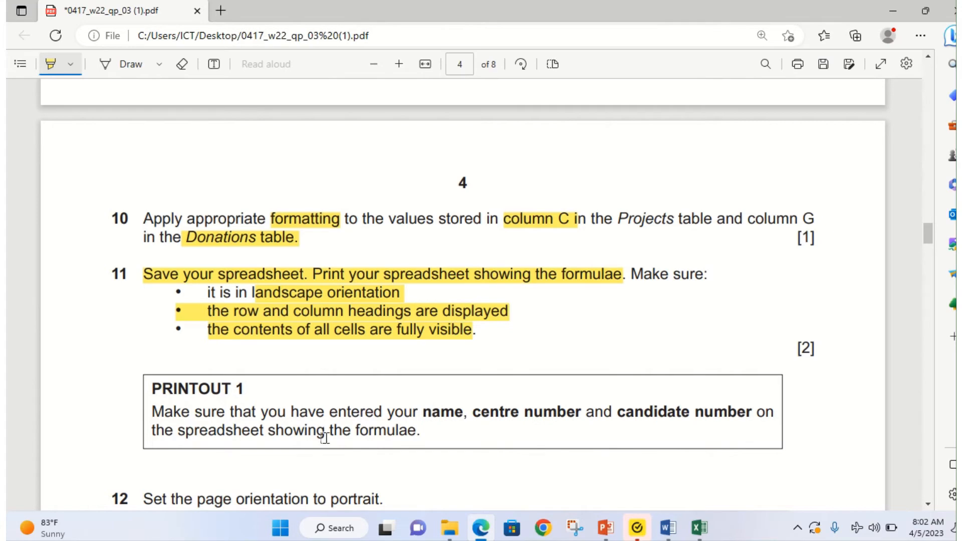
click(479, 533)
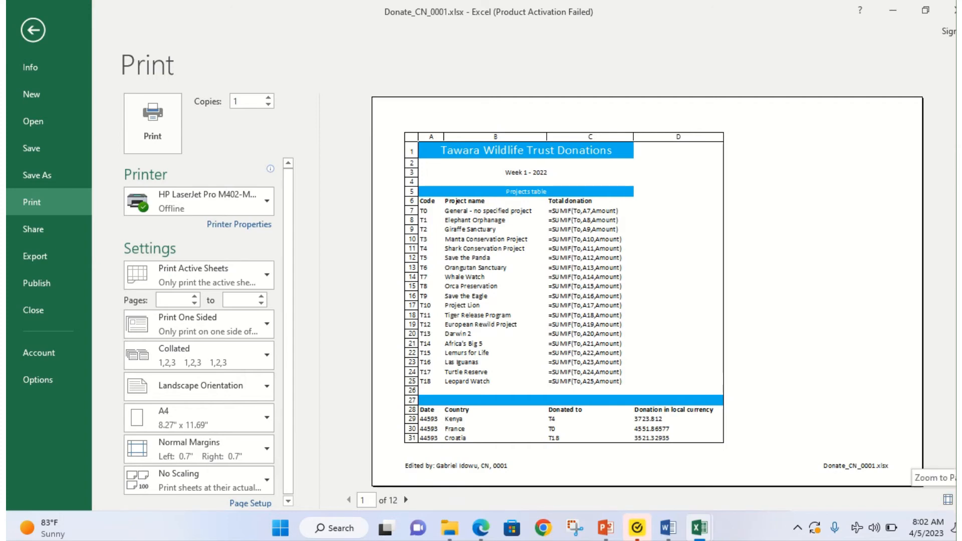
click(947, 499)
scroll(503, 405, down, 5)
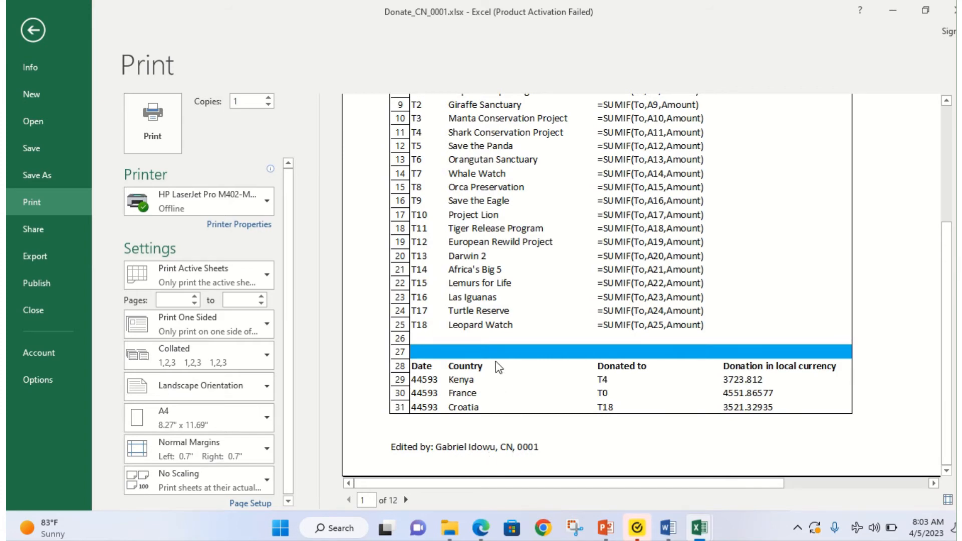
scroll(498, 365, up, 6)
scroll(419, 214, up, 1)
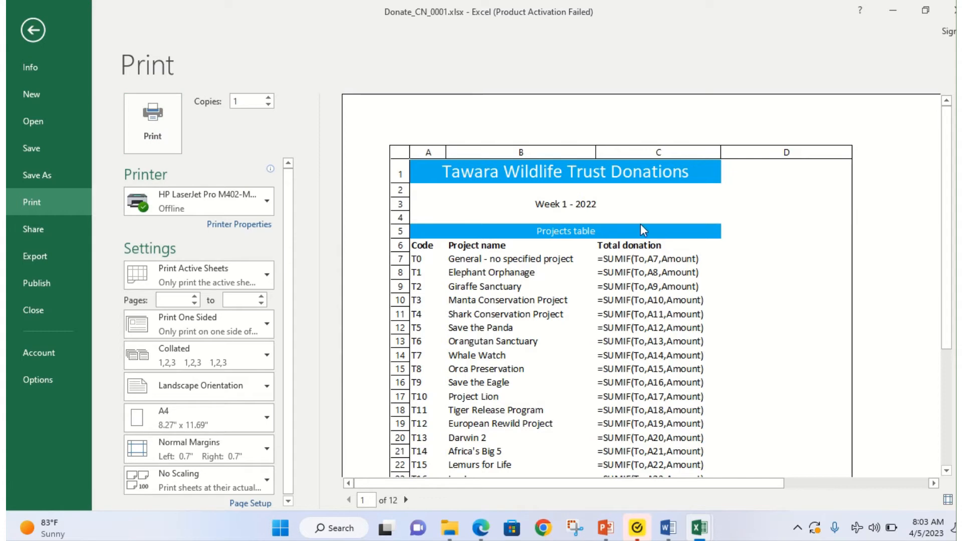
click(39, 30)
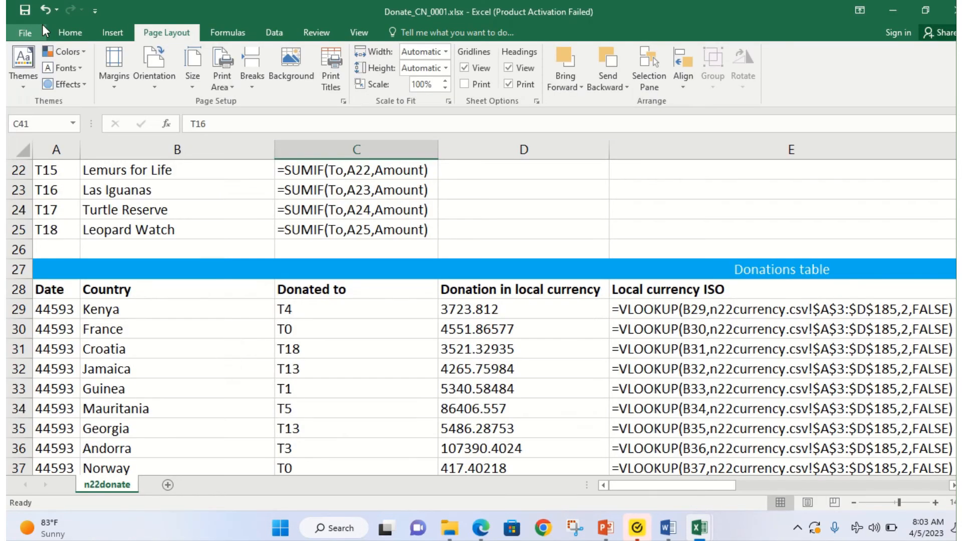
Step: Highlight the PRINTOUT 1 reminder and the portrait orientation instruction in the exam PDF
mouse_move(415, 4)
click(391, 35)
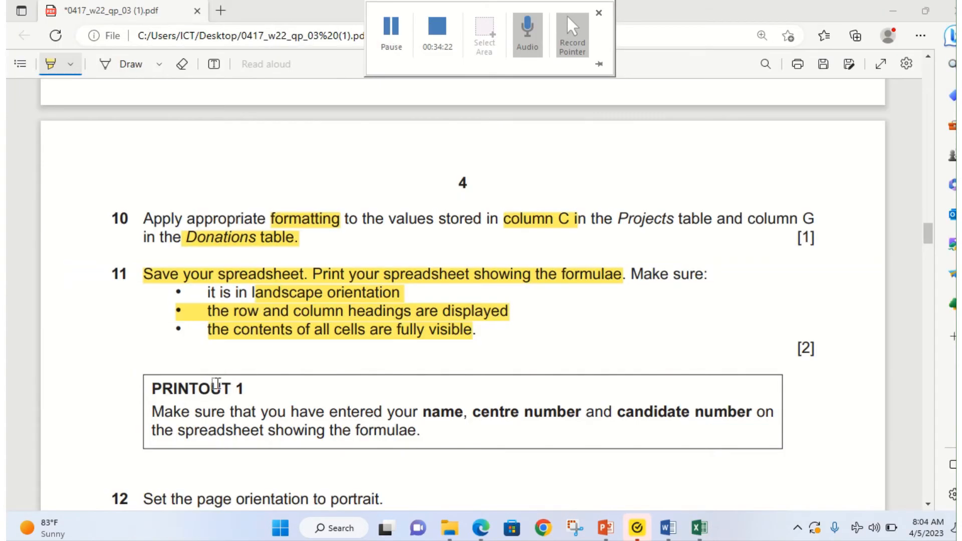
scroll(216, 383, down, 2)
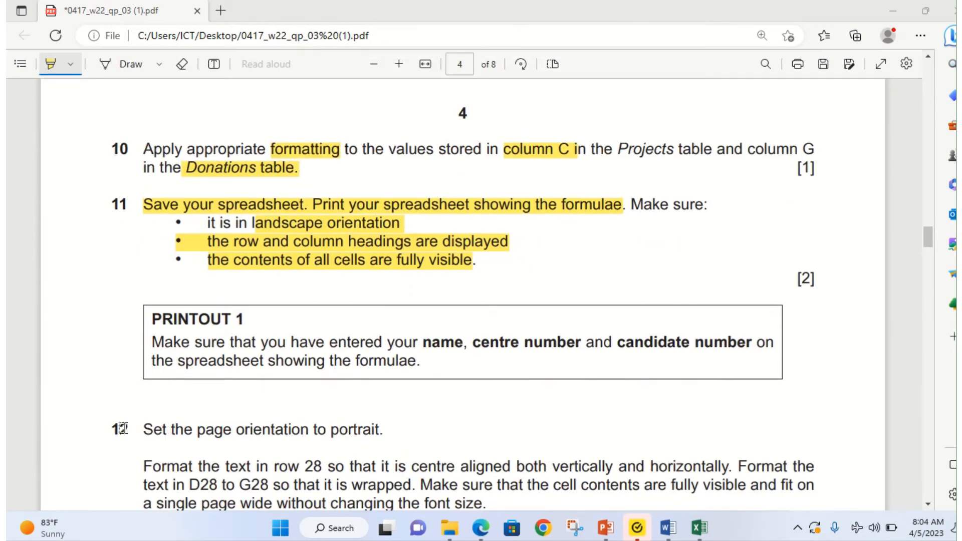
mouse_move(168, 353)
mouse_down()
mouse_move(430, 350)
mouse_move(441, 361)
mouse_up()
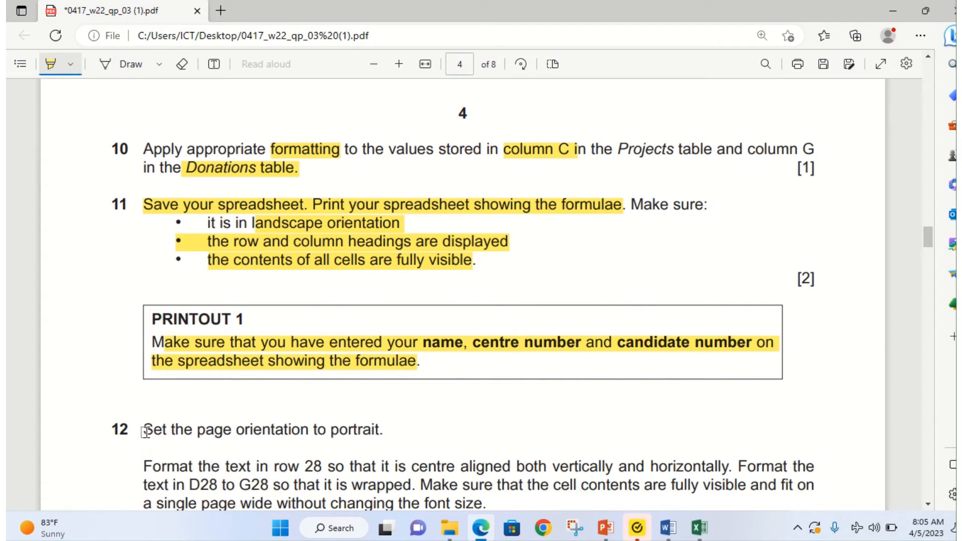
drag(143, 431, 387, 433)
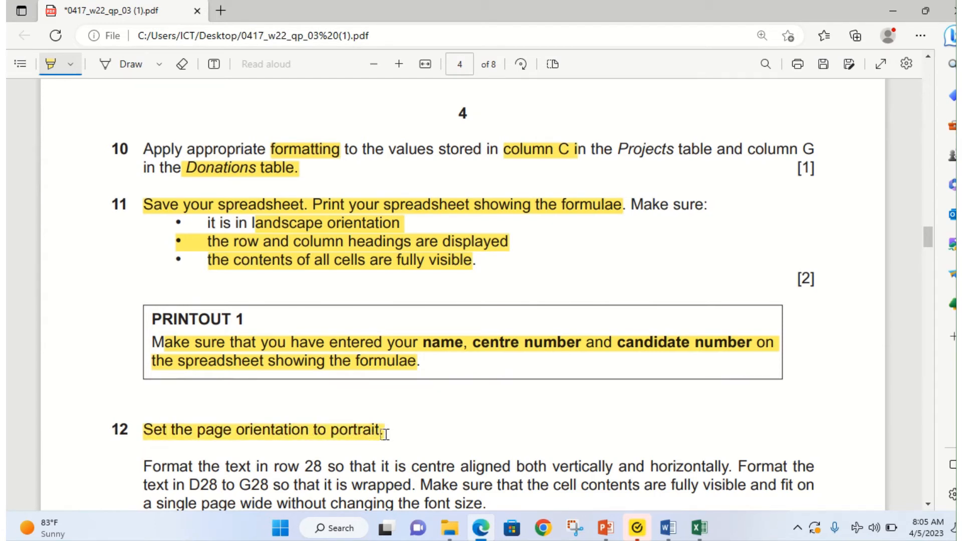
scroll(378, 437, down, 3)
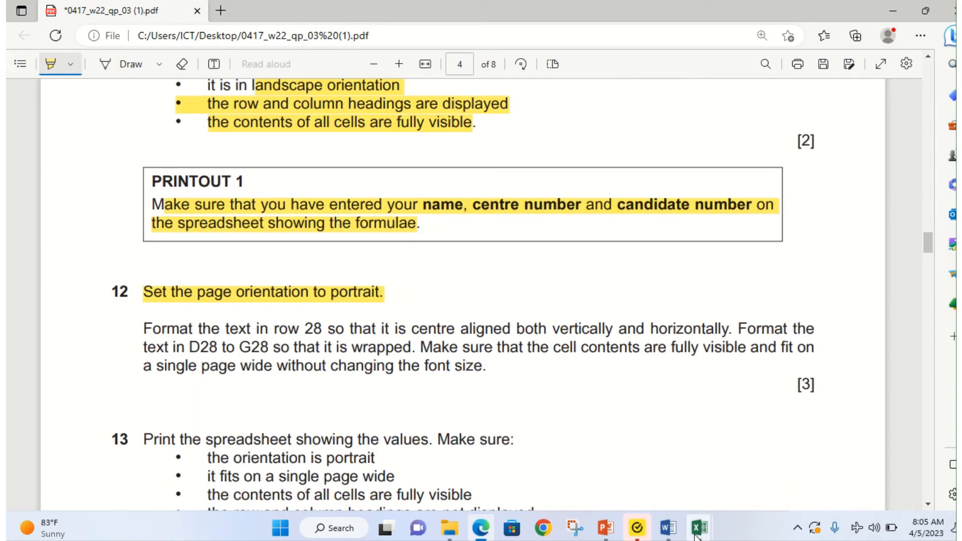
Step: Set the Donate workbook's page orientation to portrait
mouse_move(699, 527)
click(747, 468)
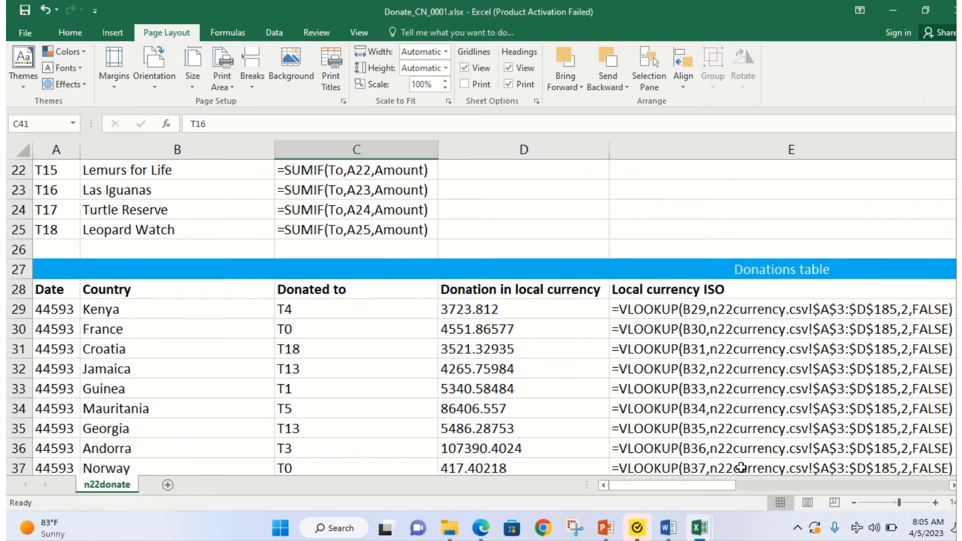
click(154, 86)
click(172, 115)
scroll(373, 369, up, 7)
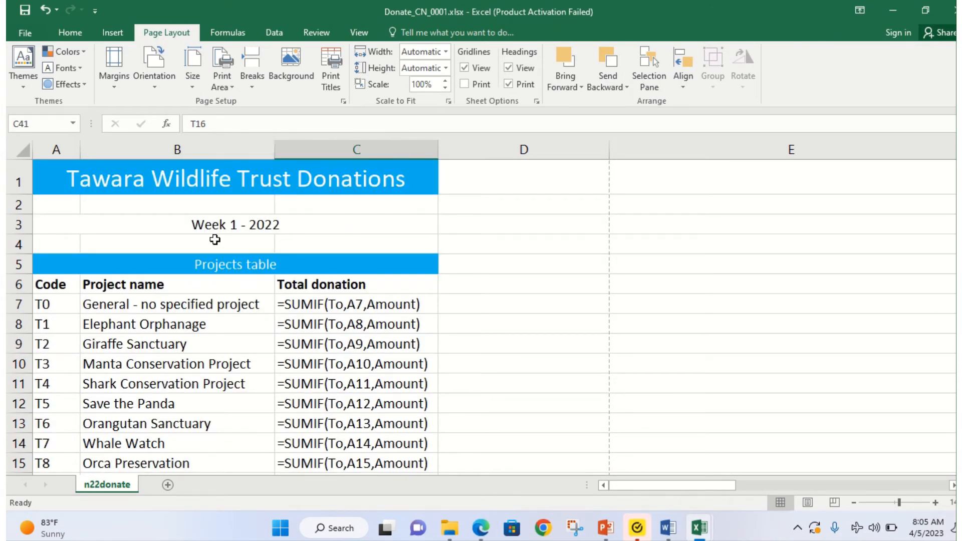
Step: Highlight 'row 28' and 'vertically and horizontally' in question 12 of the exam paper
click(479, 532)
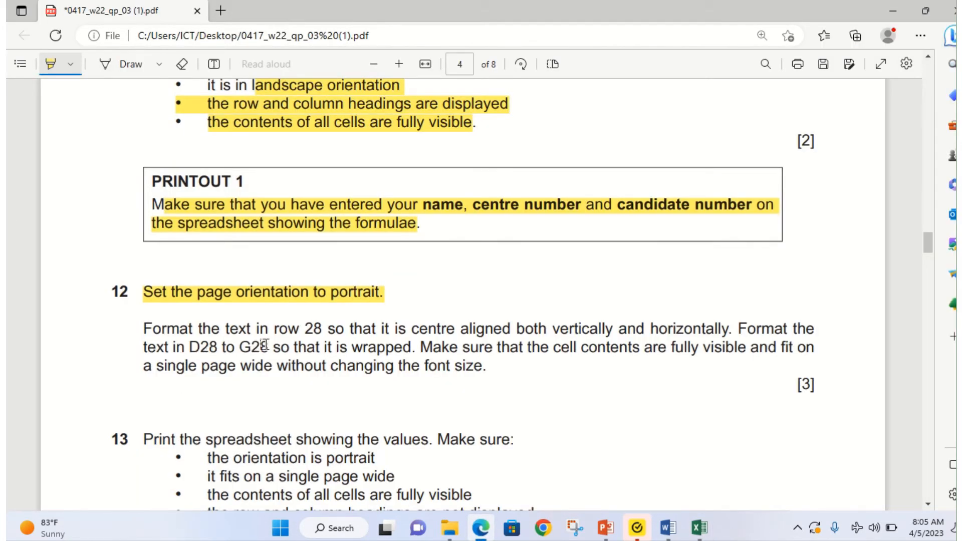
drag(306, 331, 331, 328)
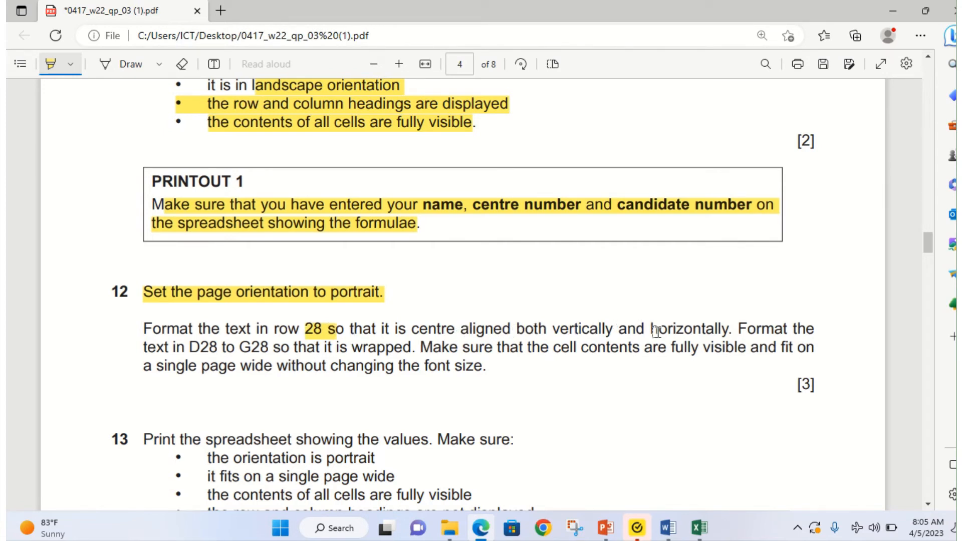
drag(552, 329, 724, 326)
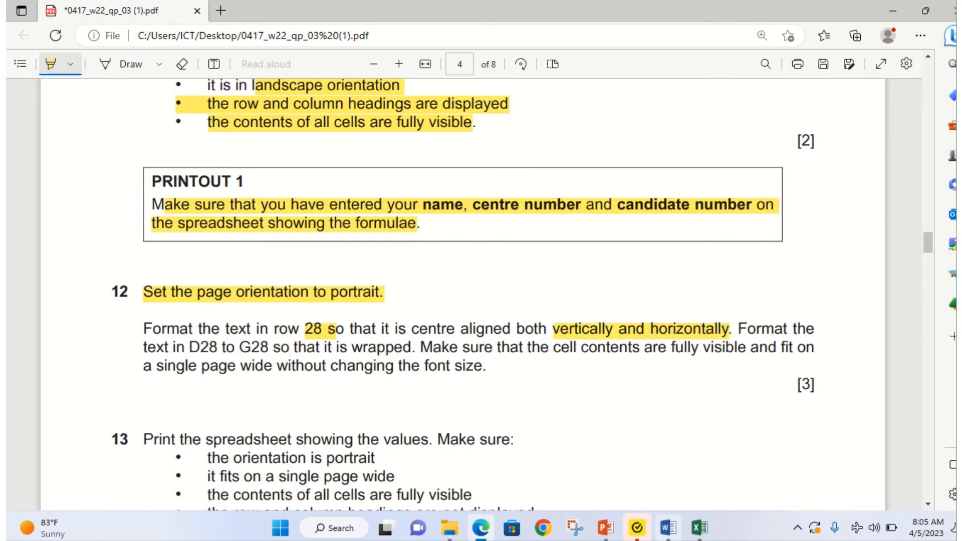
Step: Select the row 28 headers starting at Date in A28 and apply Center and Middle Align
mouse_move(710, 524)
click(738, 476)
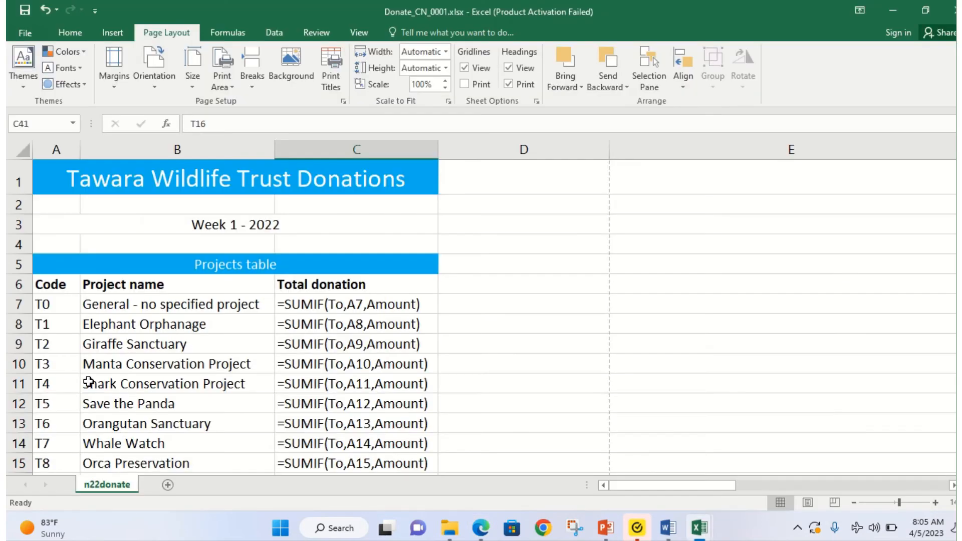
scroll(89, 385, down, 4)
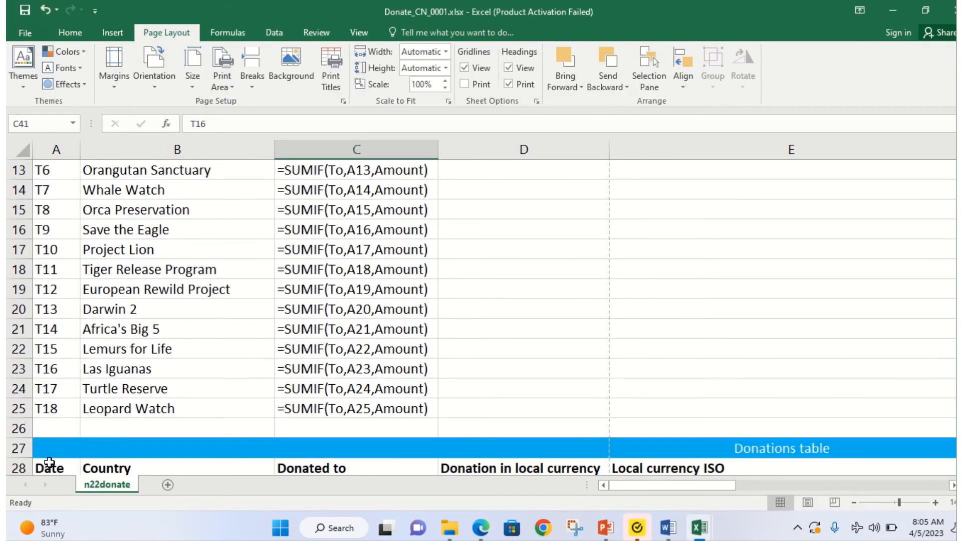
scroll(55, 436, down, 2)
click(54, 350)
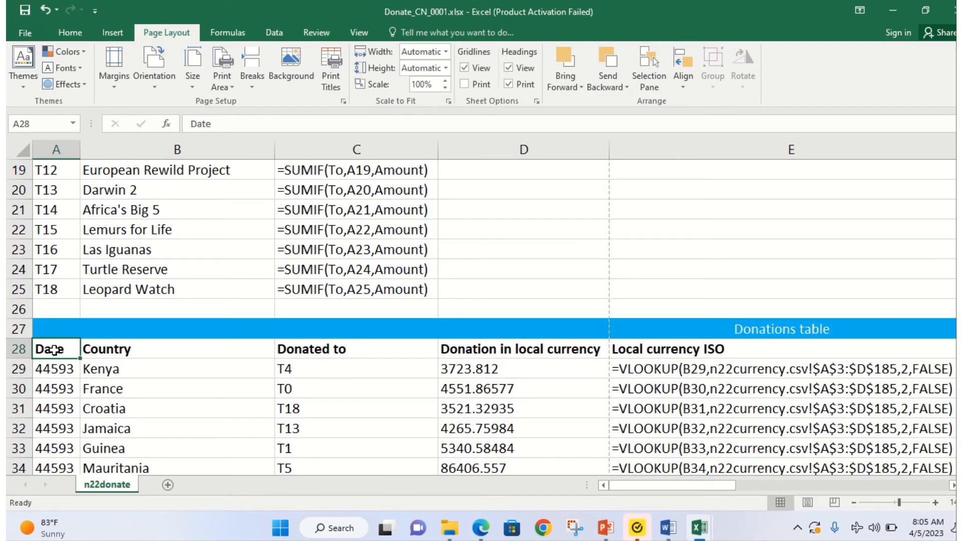
drag(67, 349, 556, 354)
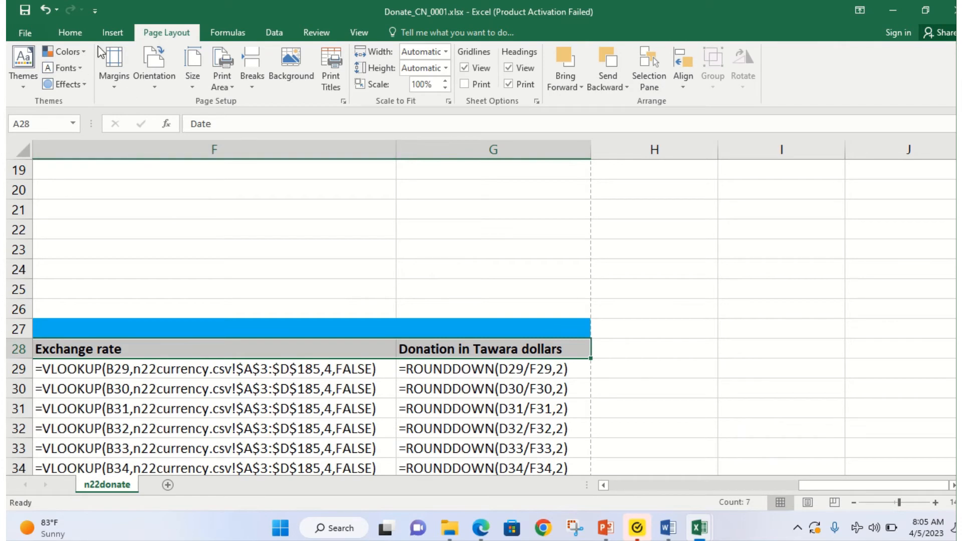
click(63, 32)
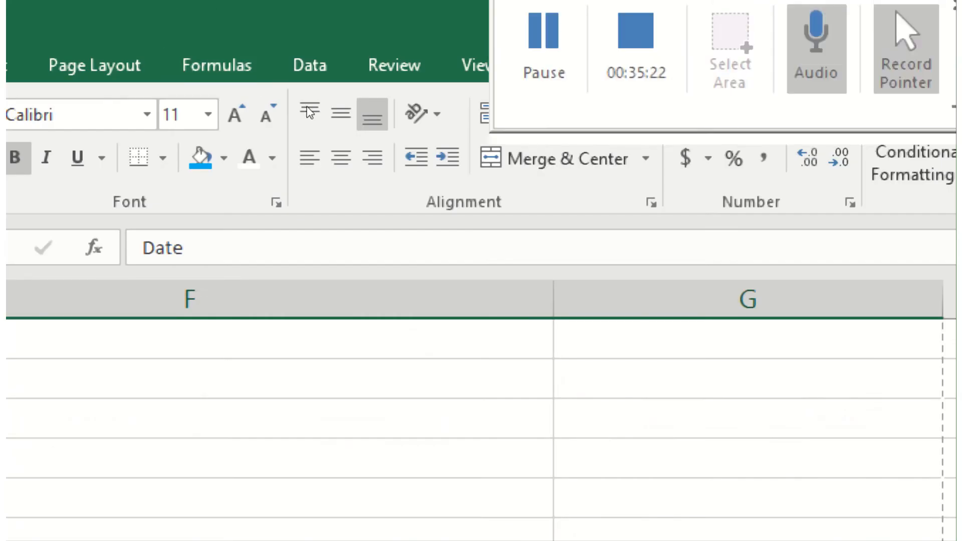
click(289, 80)
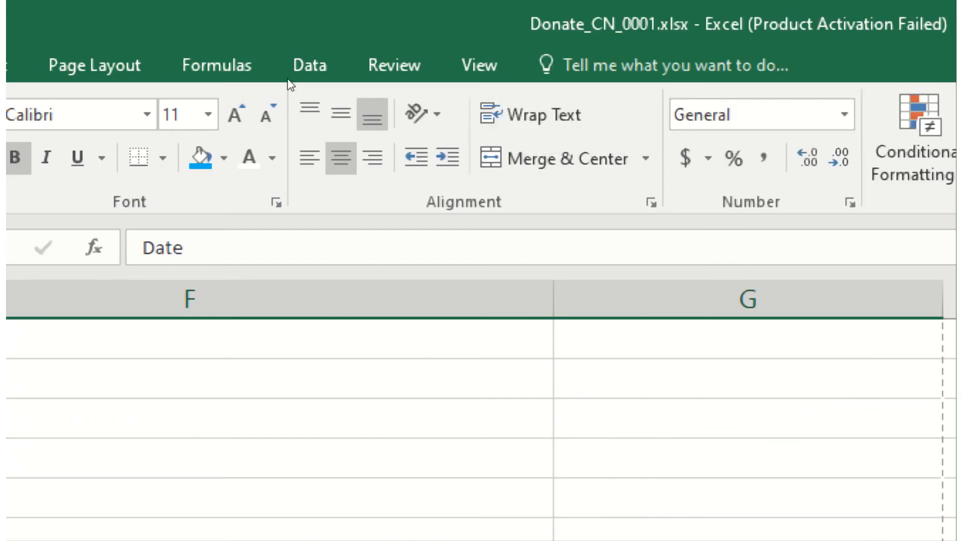
click(290, 82)
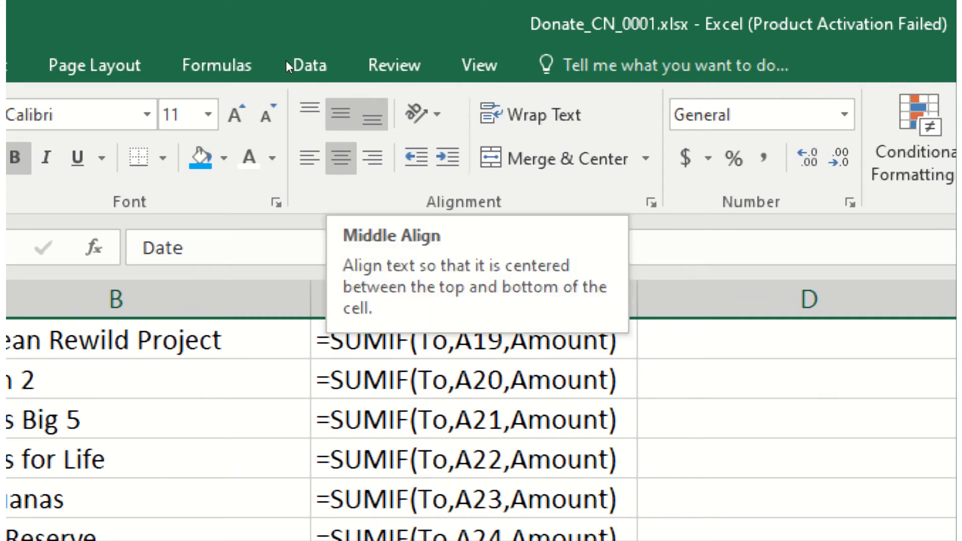
click(341, 114)
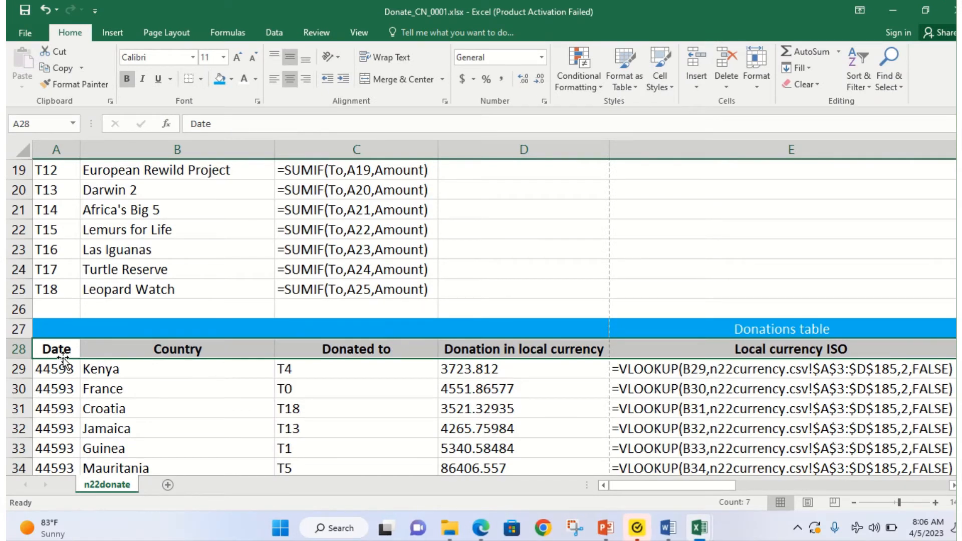
Step: Highlight 'D28 to G28' in question 12, then switch back to the Donate_CN_0001 workbook
click(480, 528)
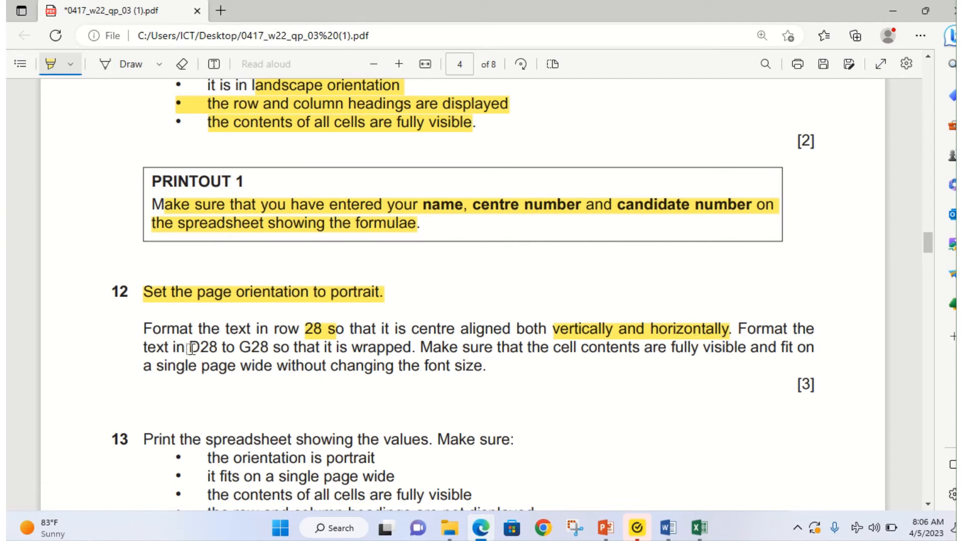
drag(190, 347, 268, 348)
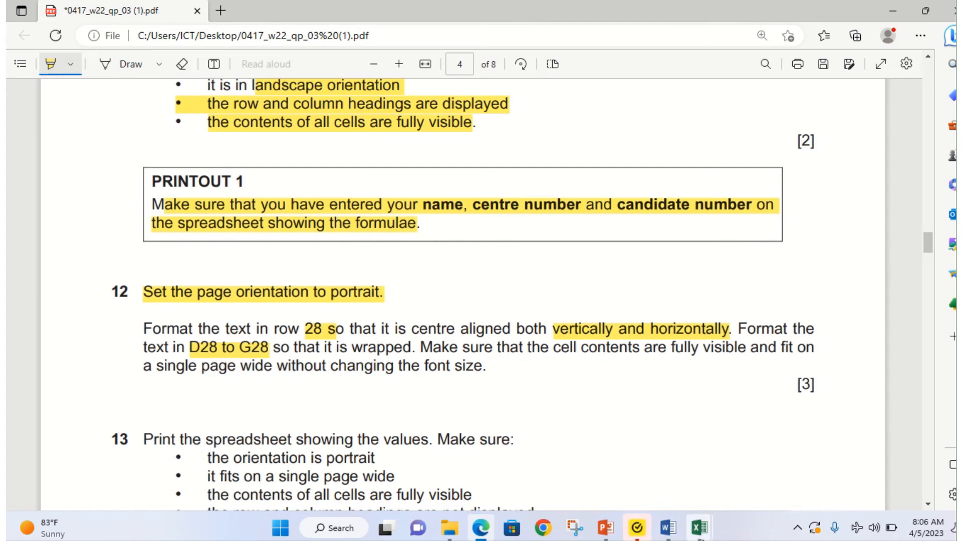
mouse_move(701, 524)
click(757, 471)
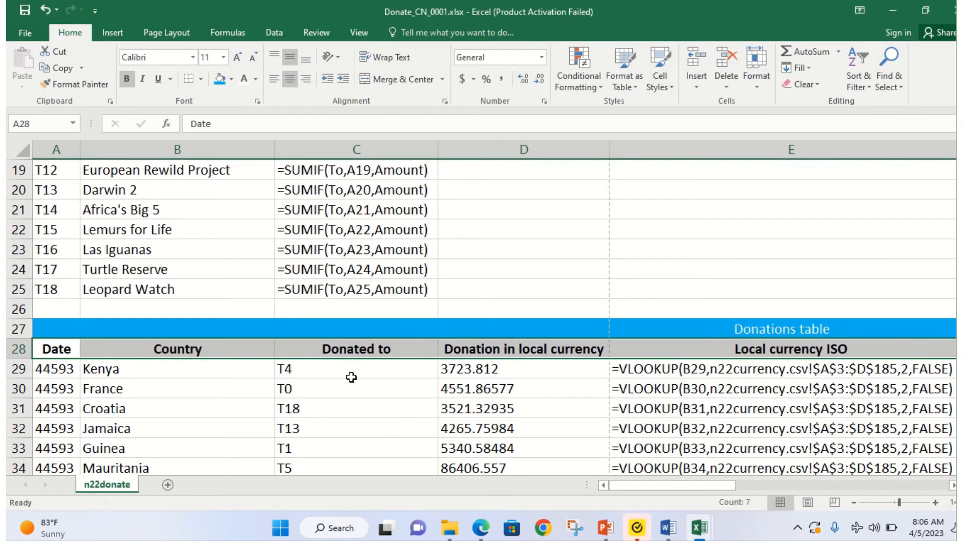
Step: Apply Wrap Text to the headers from D28 across to H28, then view the exam paper again
click(527, 351)
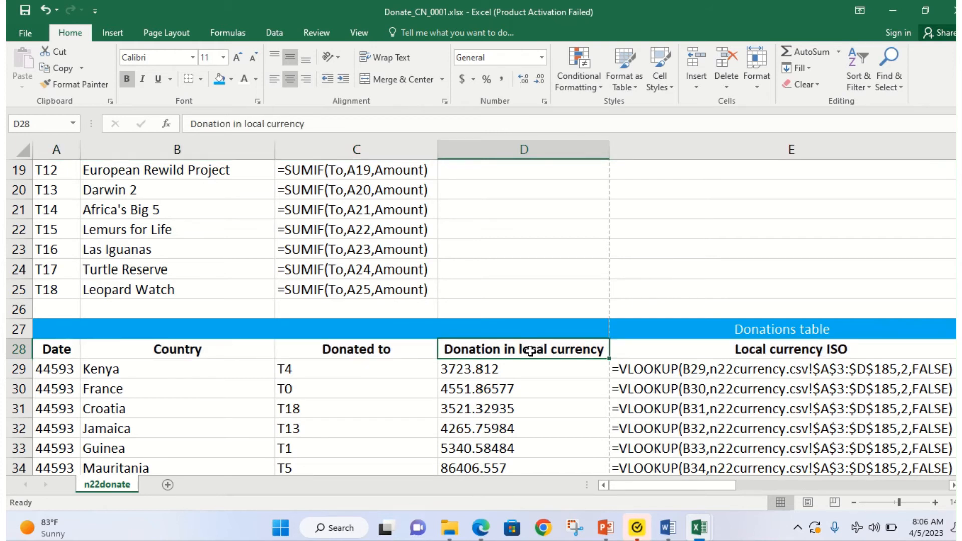
drag(530, 350, 562, 346)
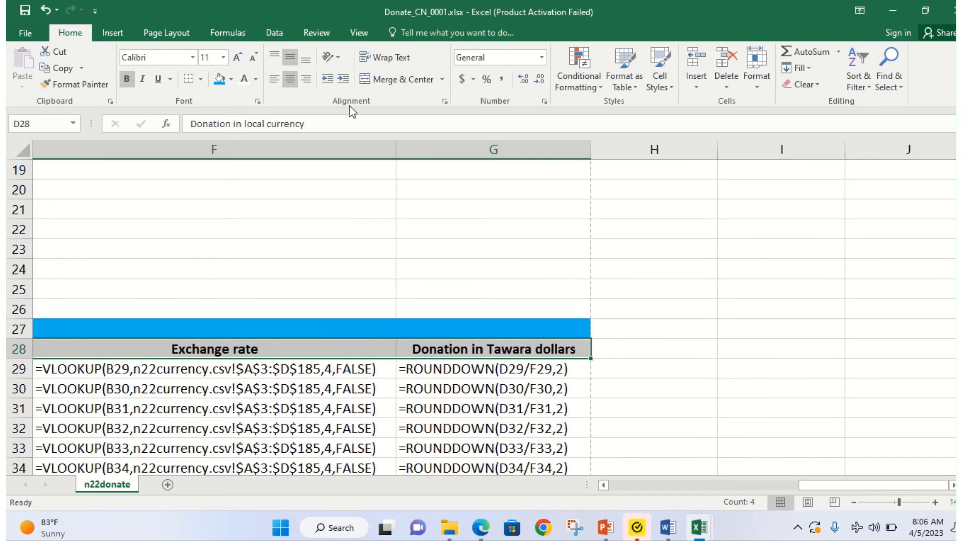
click(384, 58)
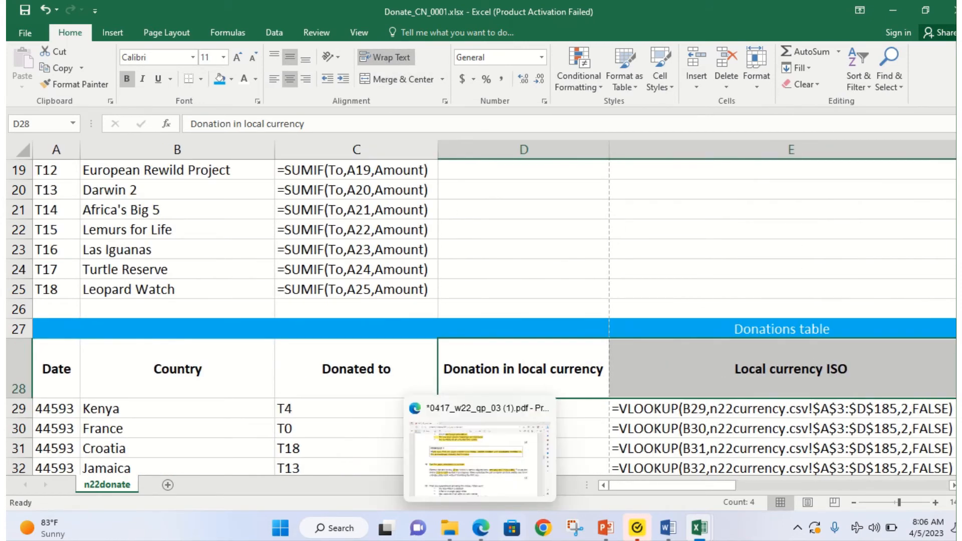
click(482, 532)
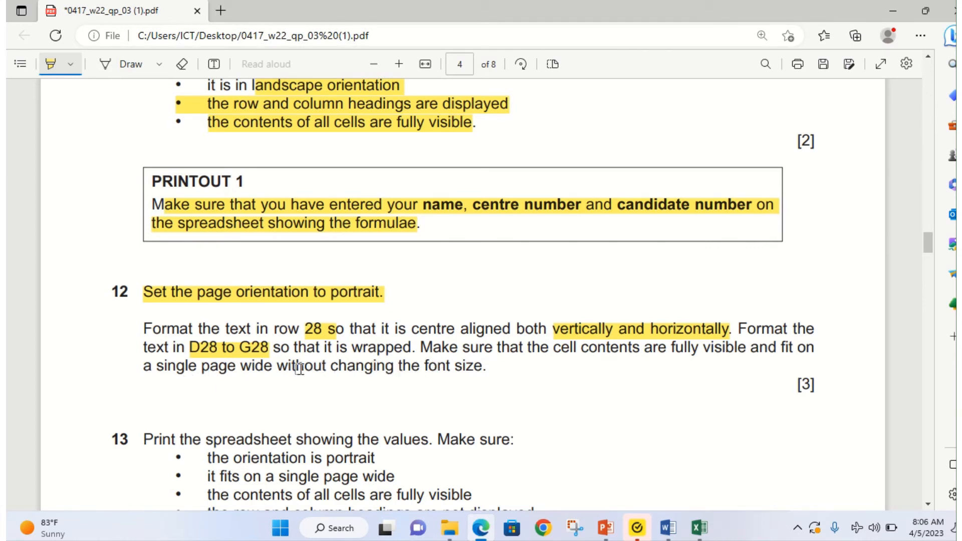
Step: Highlight 'without changing the font size.', the [3] mark and question 13's 'the values'
drag(277, 368, 479, 373)
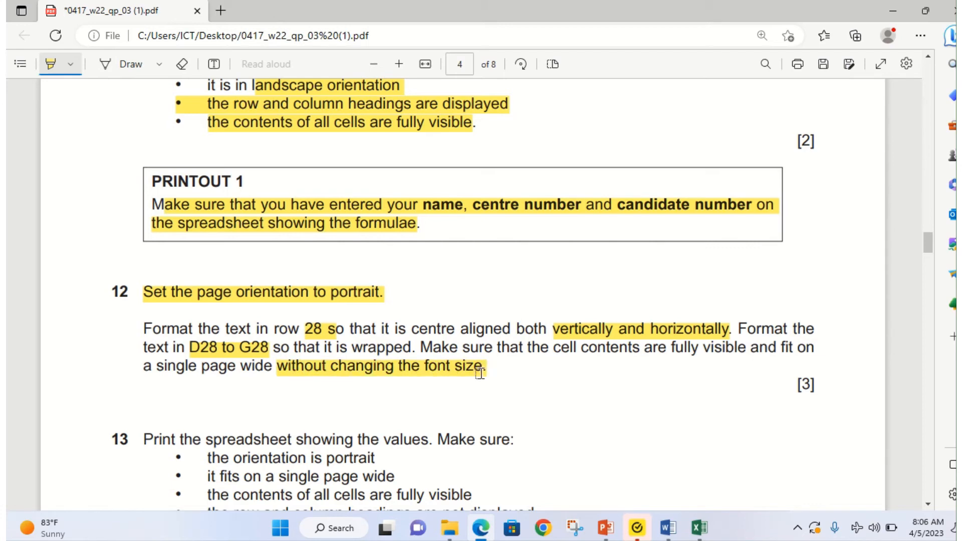
drag(774, 383, 823, 377)
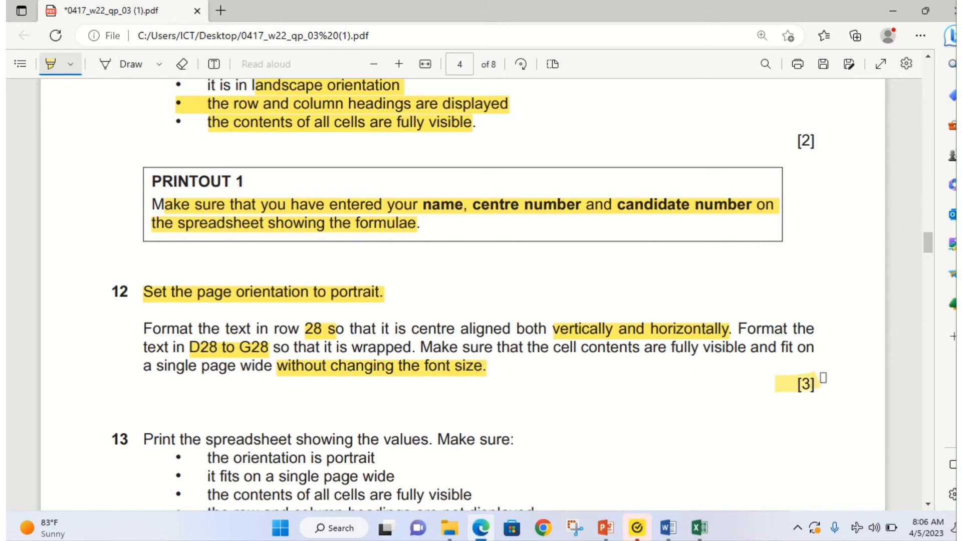
click(481, 527)
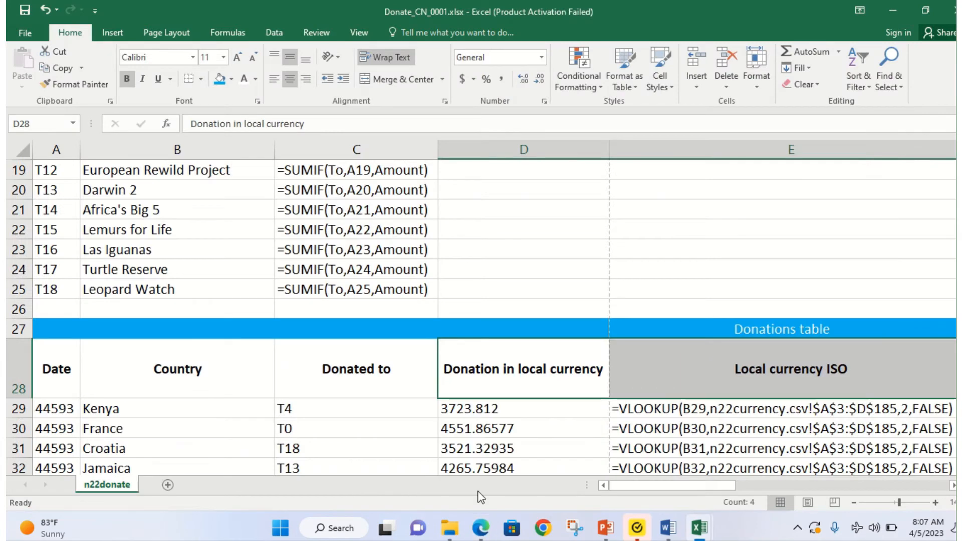
click(481, 527)
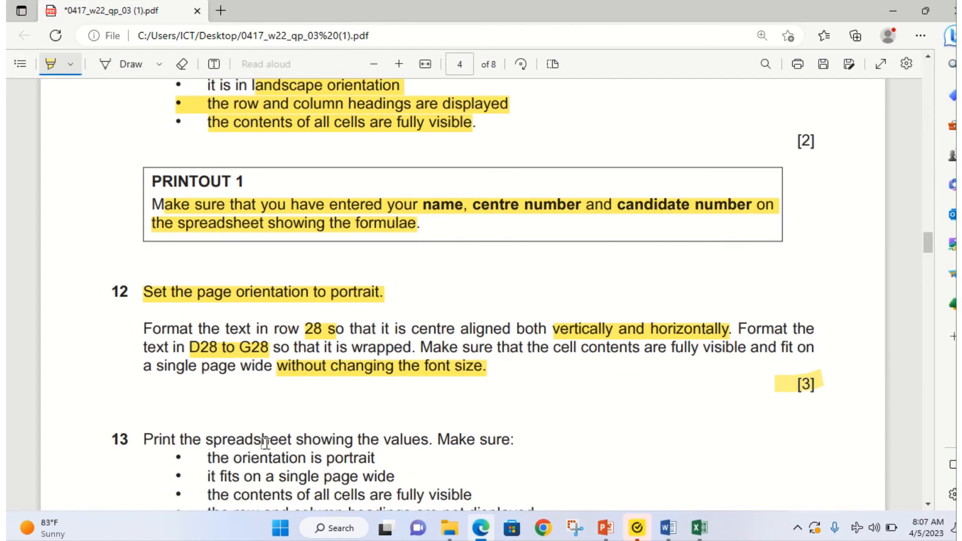
drag(364, 442, 428, 441)
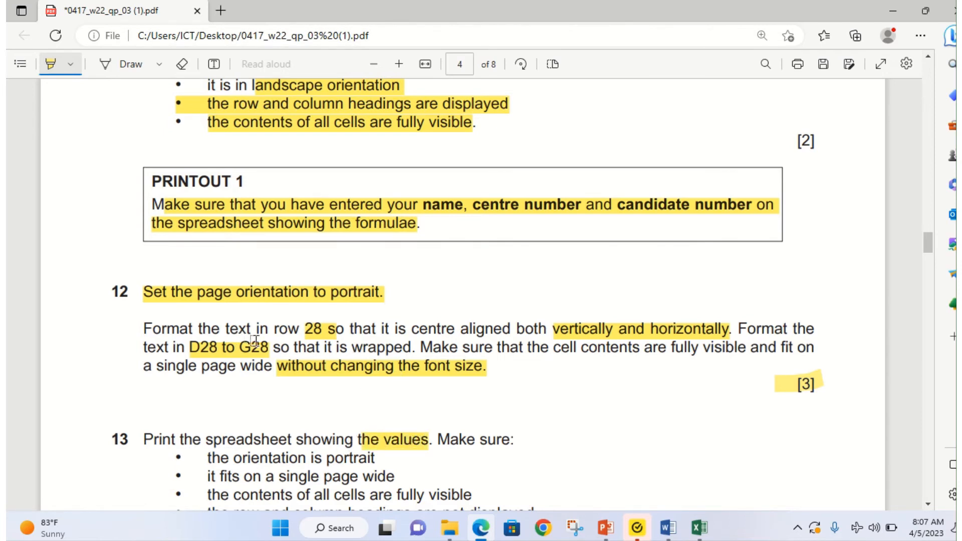
mouse_move(698, 533)
click(750, 486)
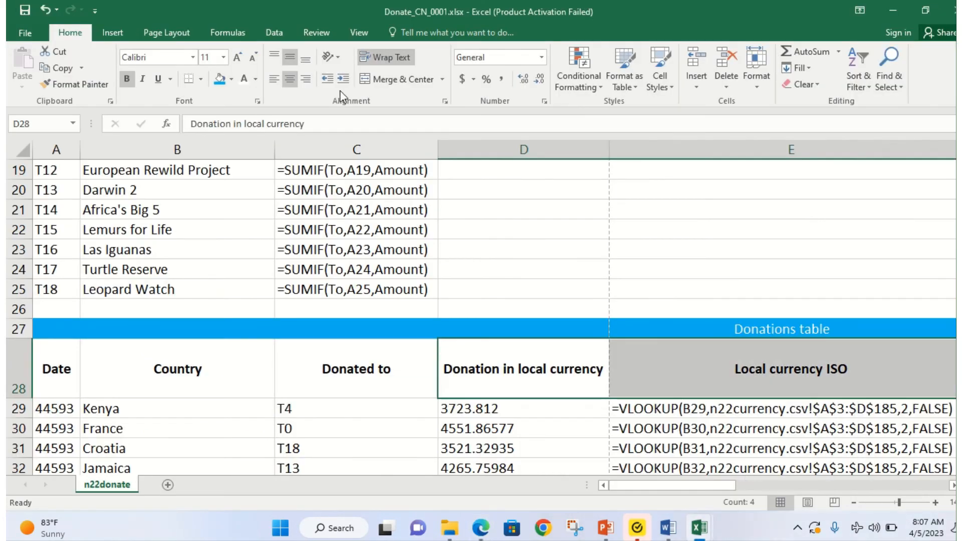
Step: Switch off Show Formulas, then narrow columns E and F so 'Local currency ISO' and 'Exchange rate' wrap
click(238, 33)
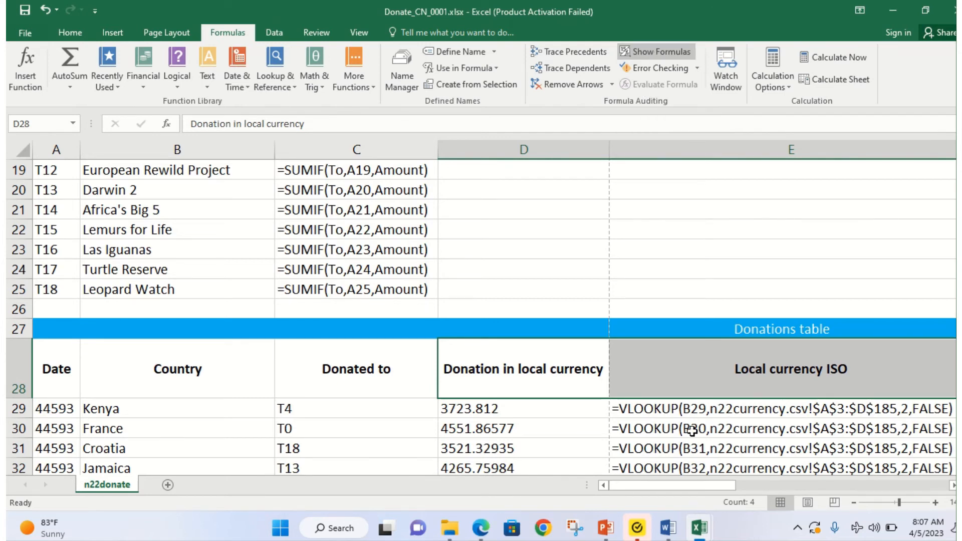
click(649, 47)
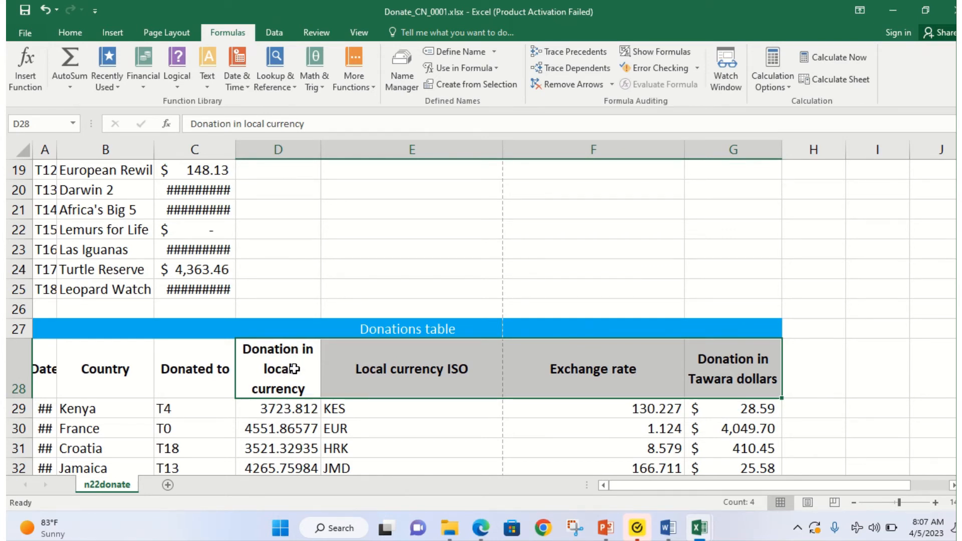
click(405, 378)
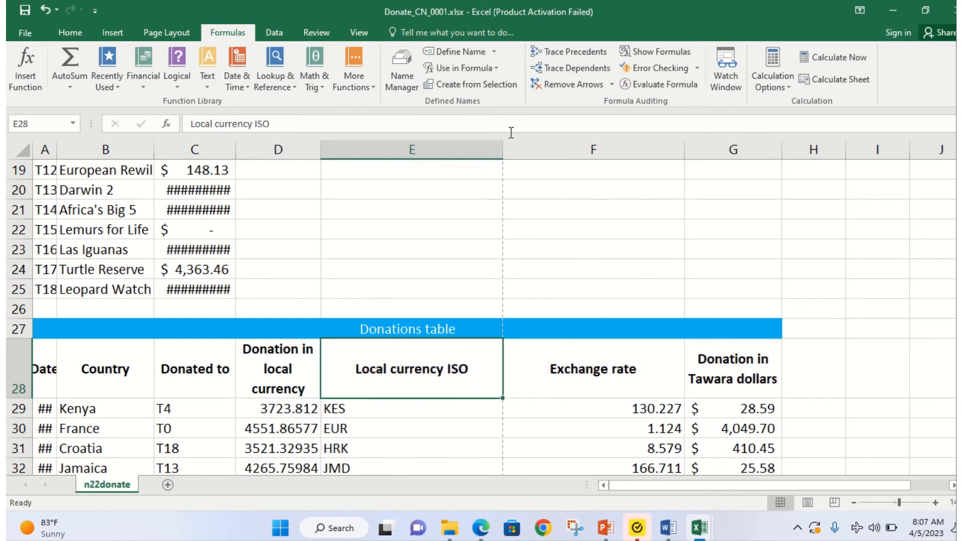
drag(502, 148, 440, 148)
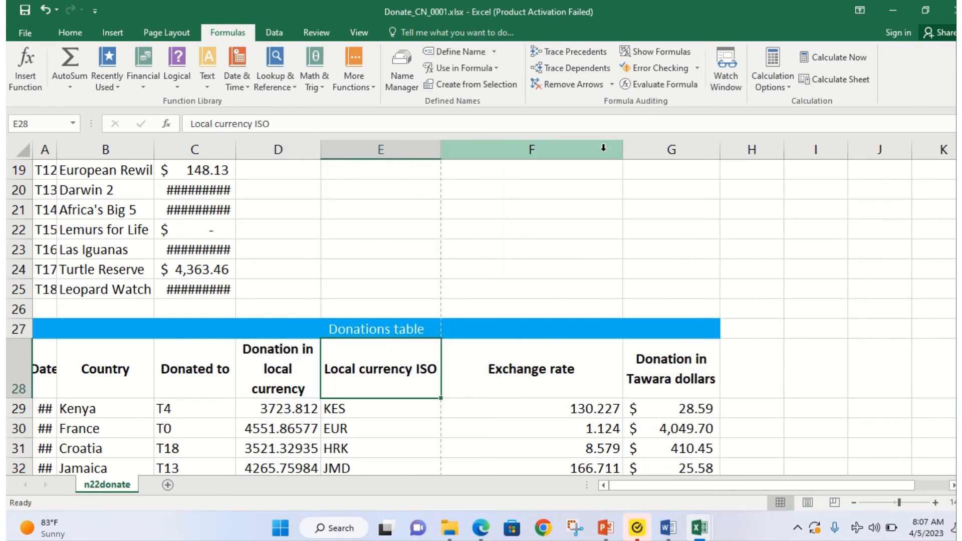
double_click(623, 147)
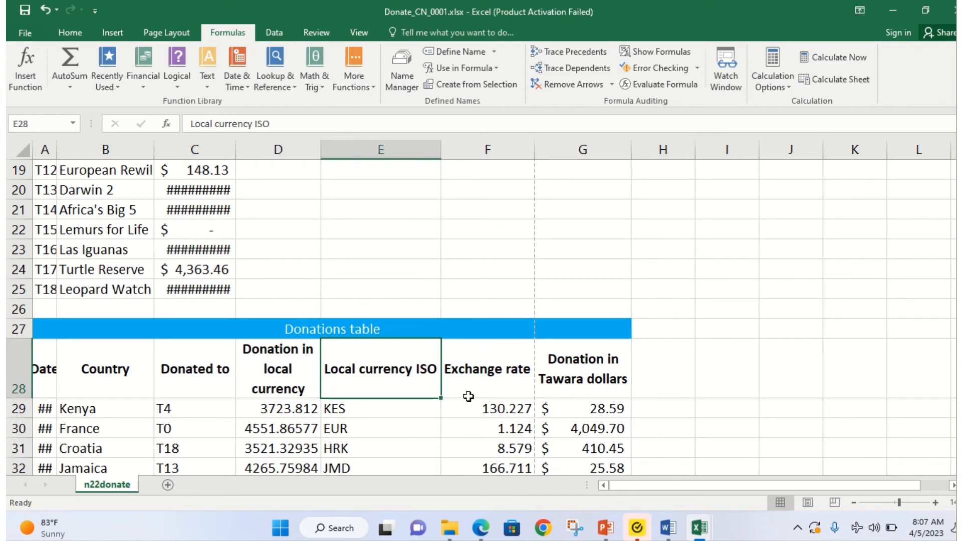
drag(443, 151, 397, 160)
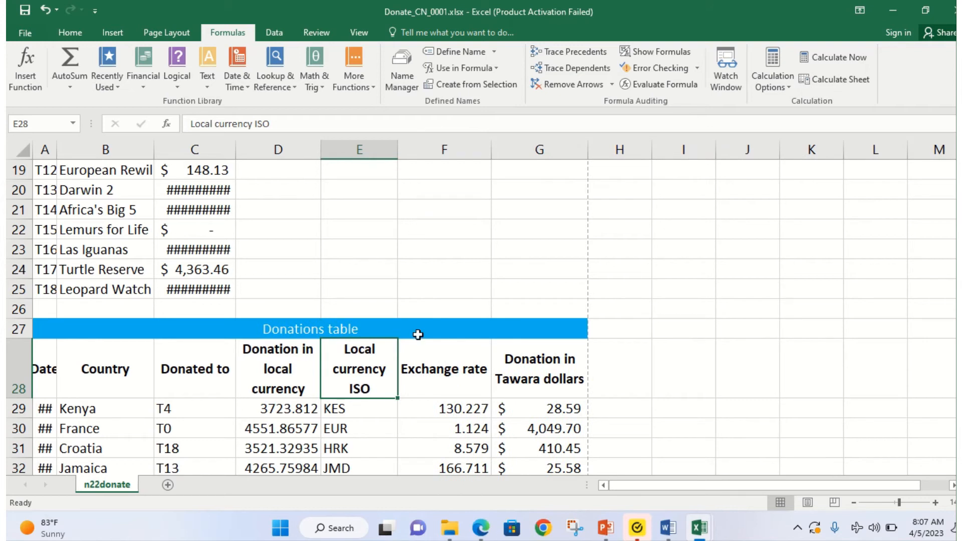
drag(490, 150, 472, 149)
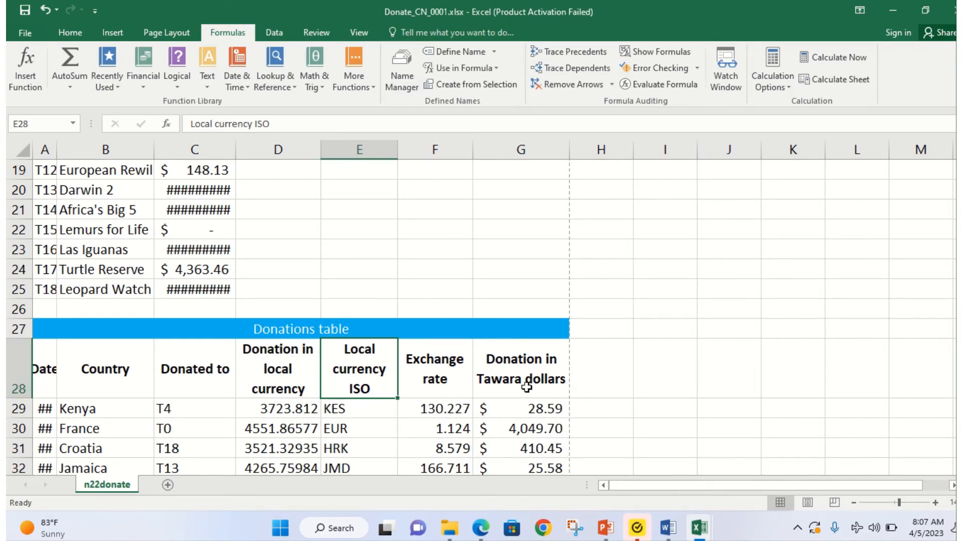
Step: Autofit column A so the dates show and widen column C for the project totals
scroll(396, 368, down, 7)
scroll(392, 371, down, 3)
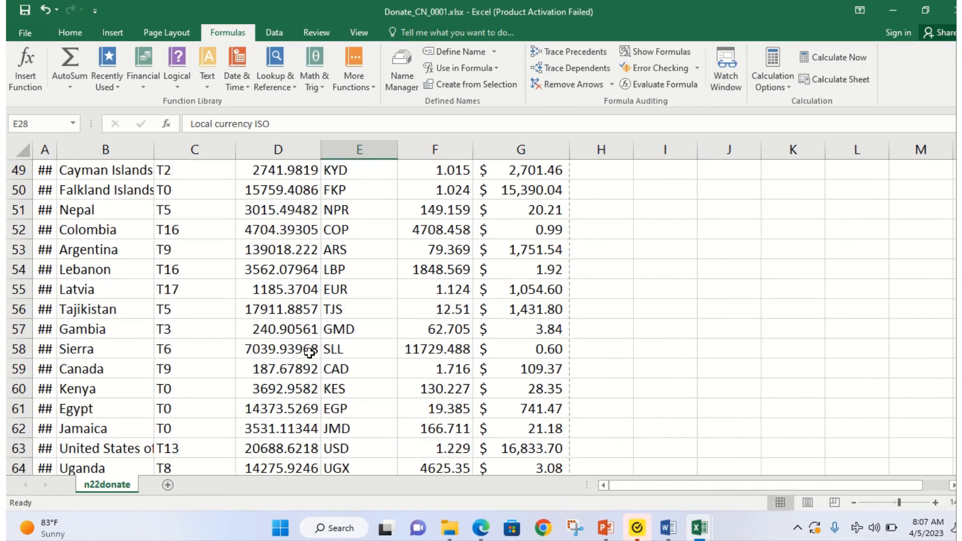
scroll(310, 350, up, 10)
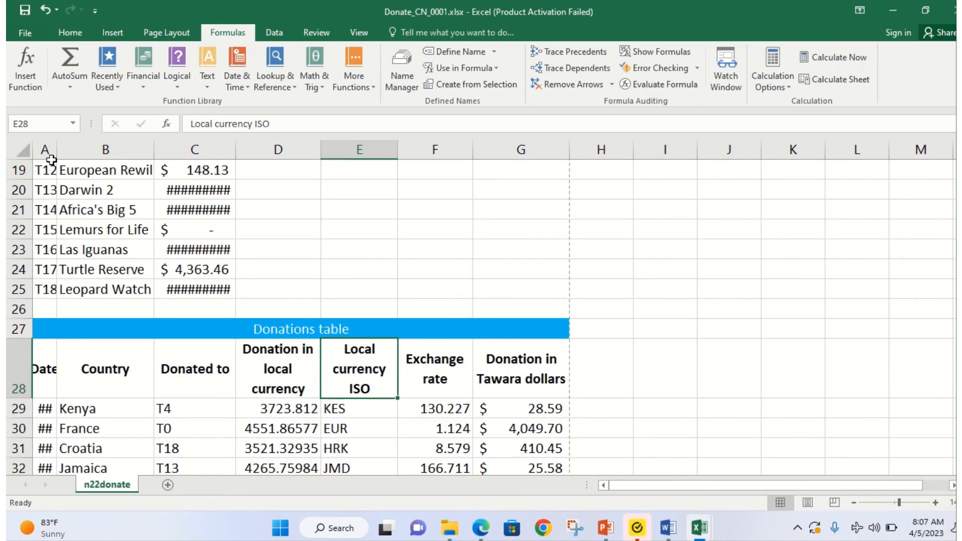
double_click(54, 152)
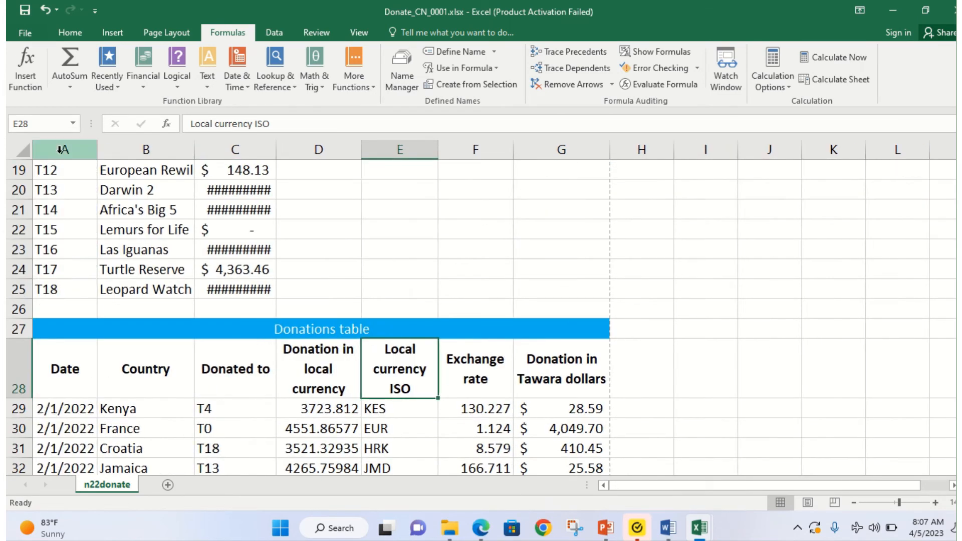
scroll(344, 252, up, 5)
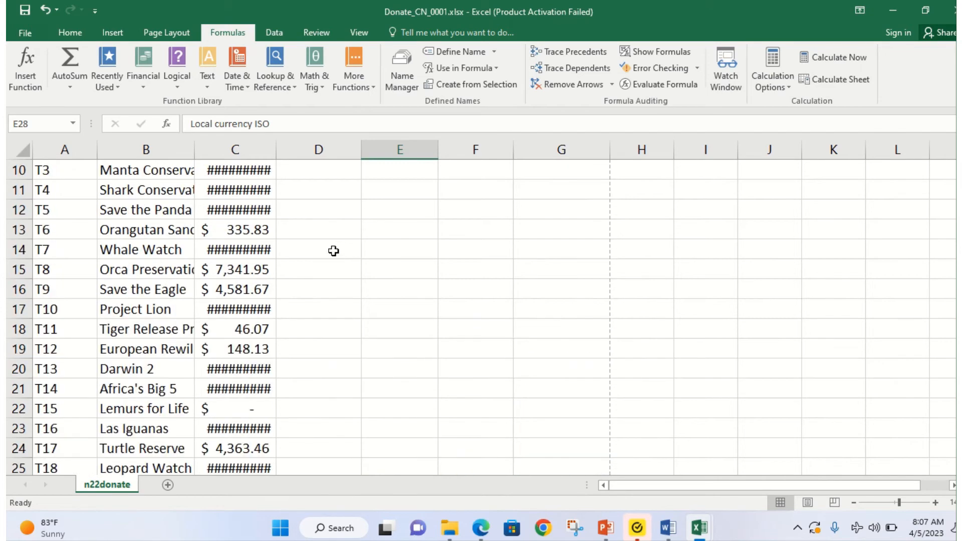
drag(280, 149, 291, 150)
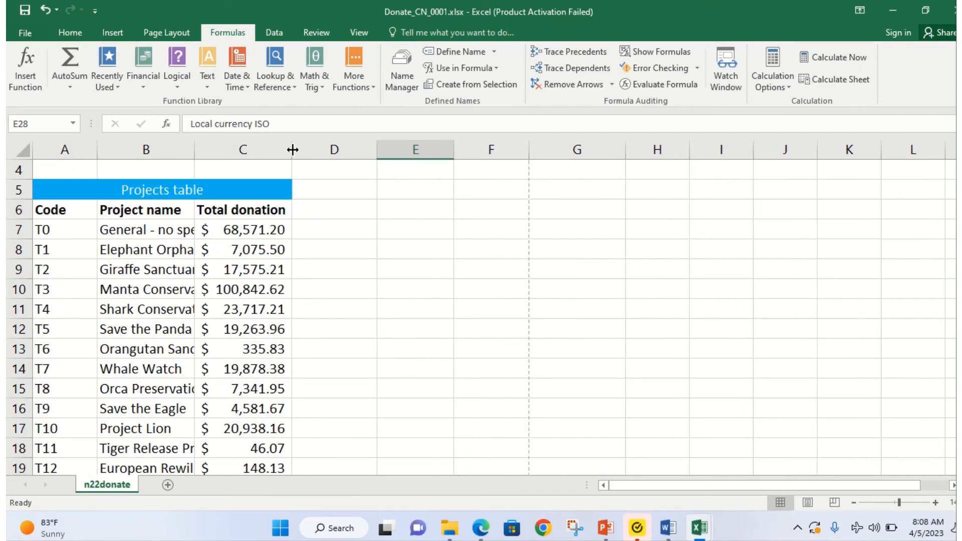
Step: Narrow column E slightly and column F to 9.29, keeping every value visible
scroll(311, 258, down, 7)
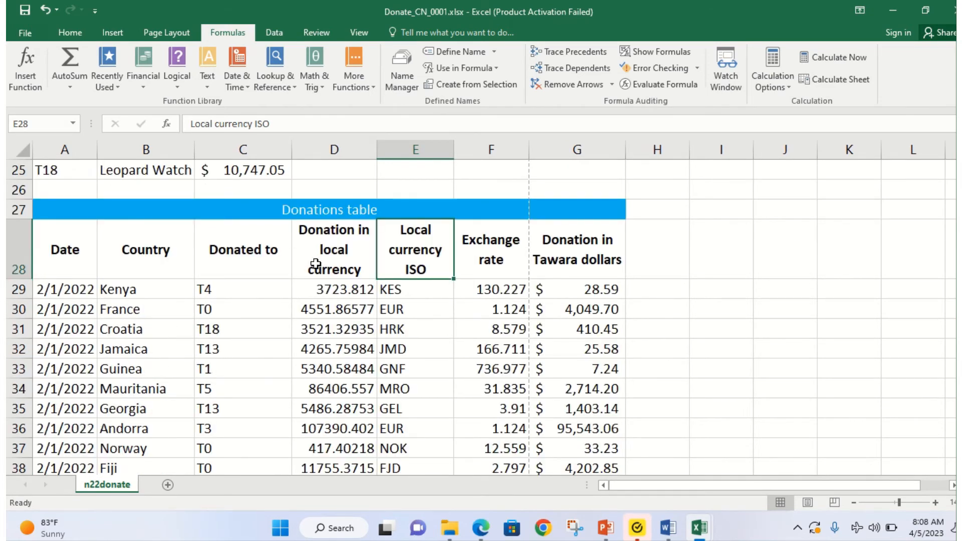
scroll(311, 270, up, 1)
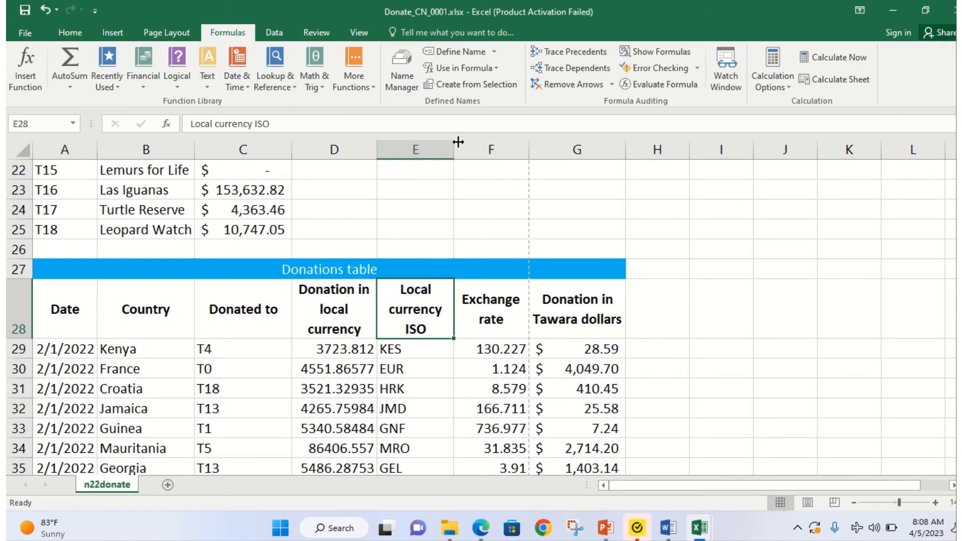
drag(454, 150, 446, 151)
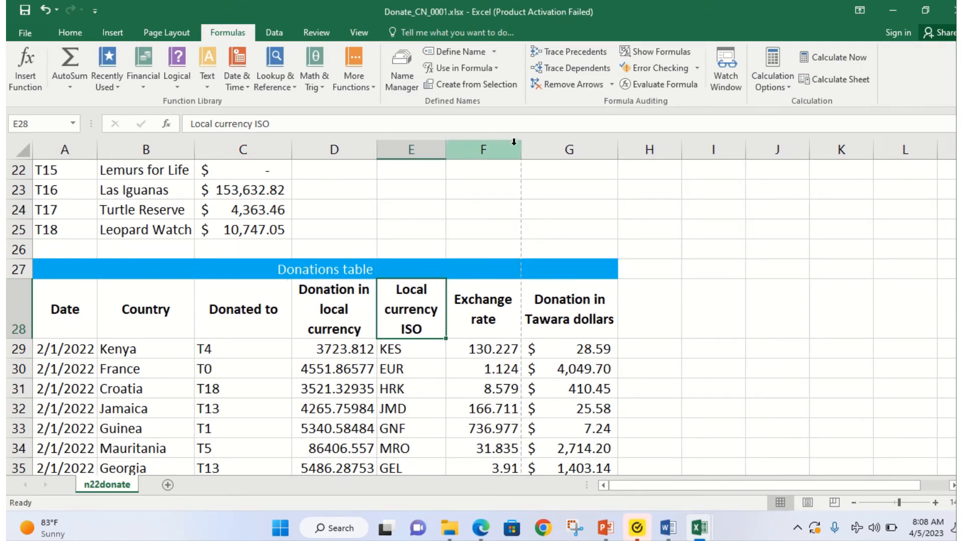
drag(522, 143, 516, 143)
scroll(380, 270, up, 7)
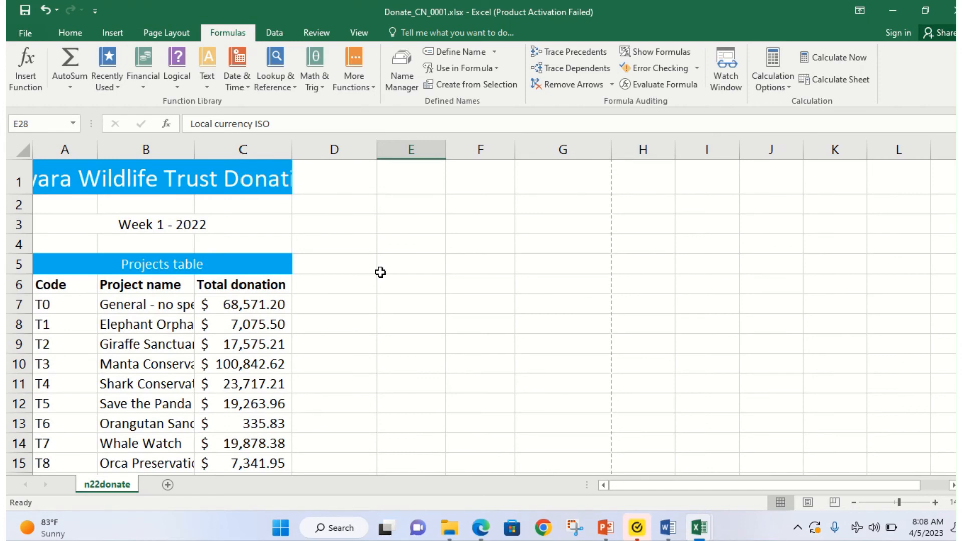
scroll(380, 272, down, 17)
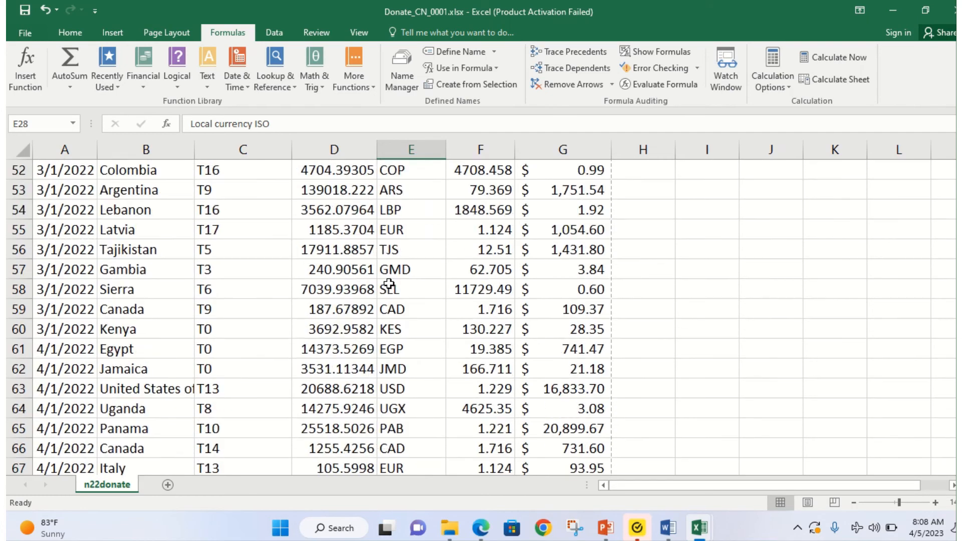
scroll(389, 284, down, 17)
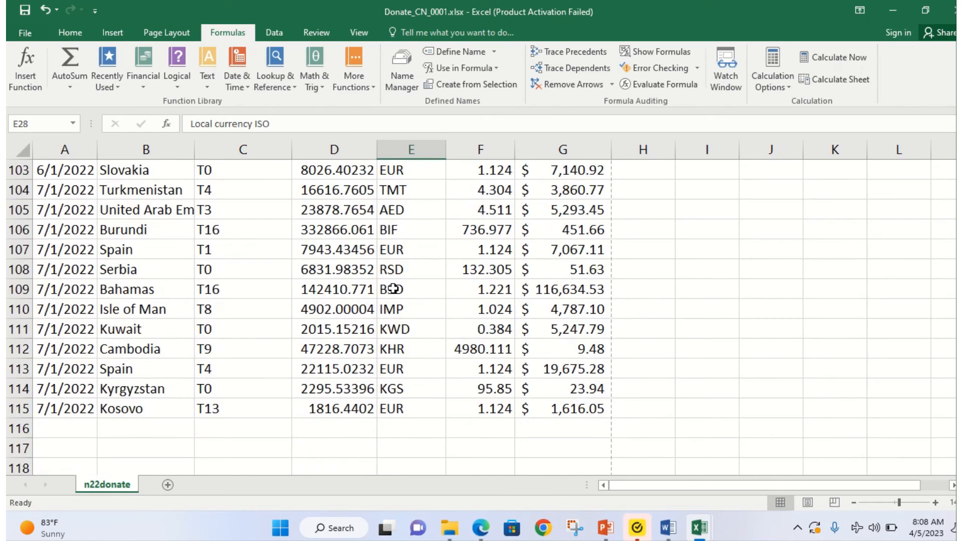
scroll(393, 289, down, 4)
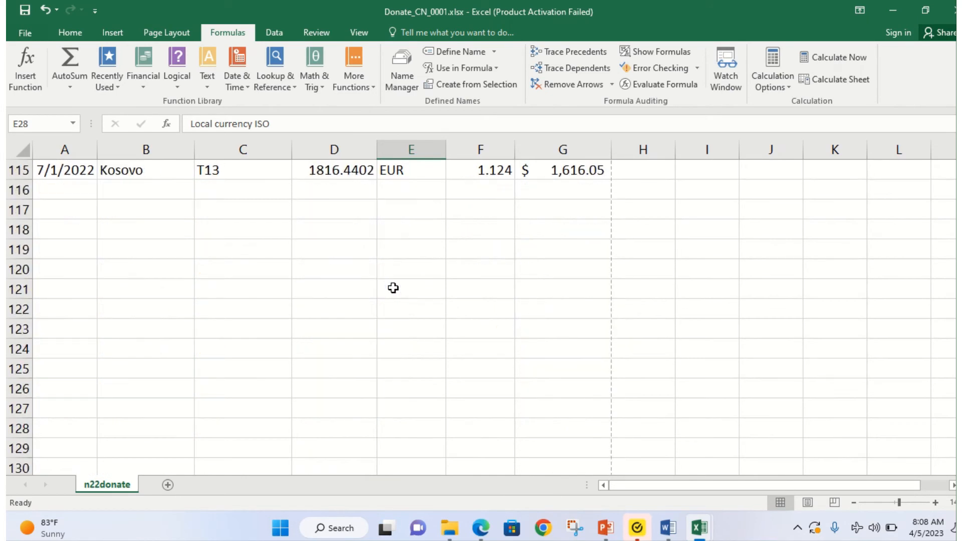
click(479, 537)
Step: Highlight question 13's portrait orientation and one-page-wide print requirements in the exam PDF
scroll(230, 447, down, 3)
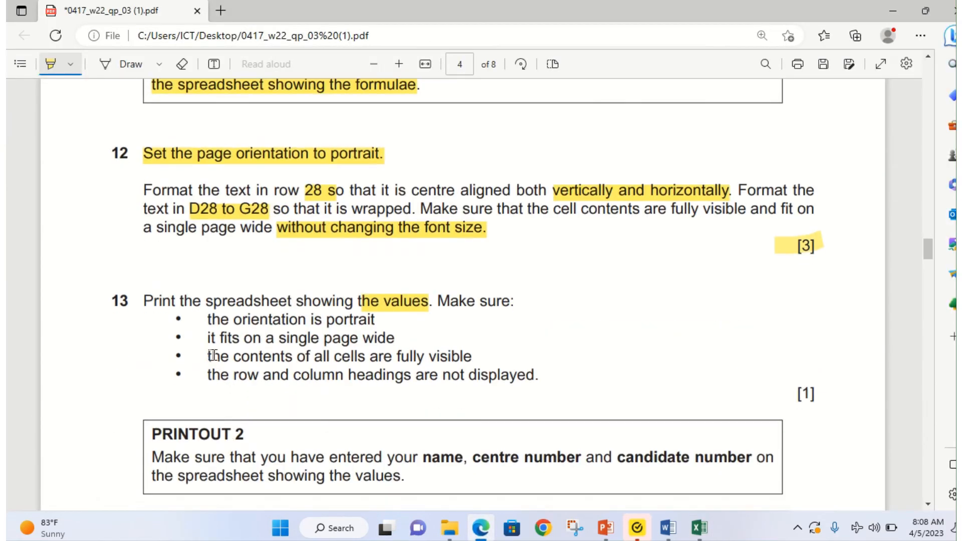
mouse_move(211, 323)
mouse_down()
mouse_move(380, 328)
mouse_move(398, 357)
mouse_move(420, 336)
mouse_up()
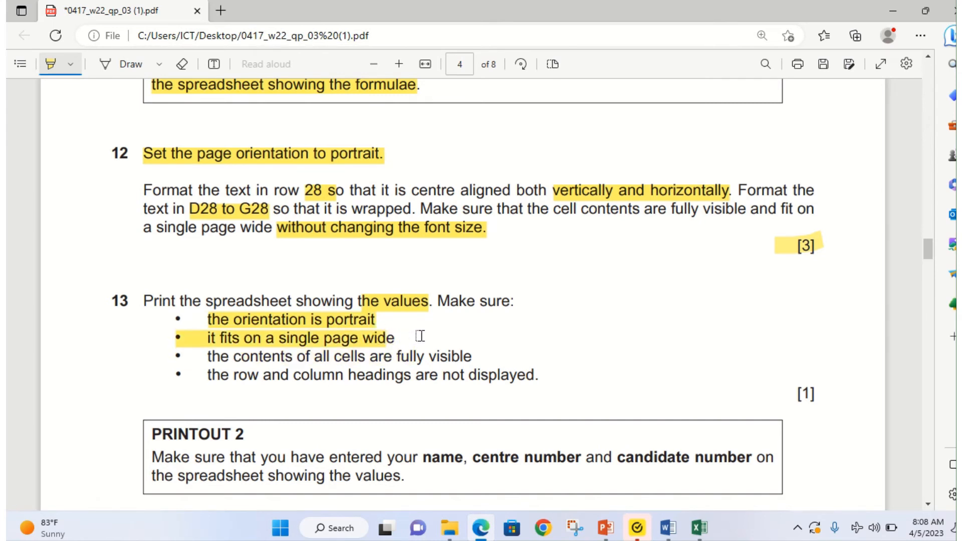
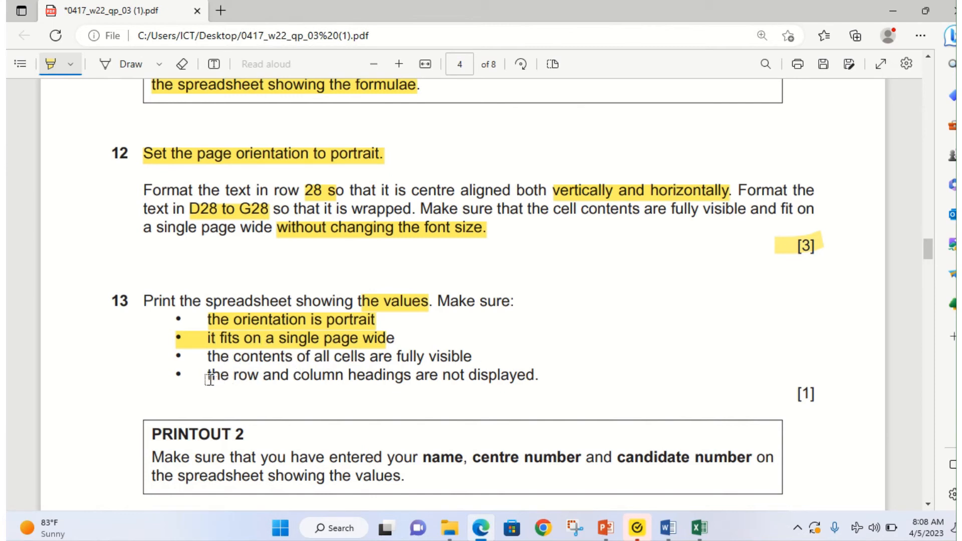
Step: Highlight question 13's bullets requiring hidden row and column headings and all cell contents visible
drag(211, 378, 551, 376)
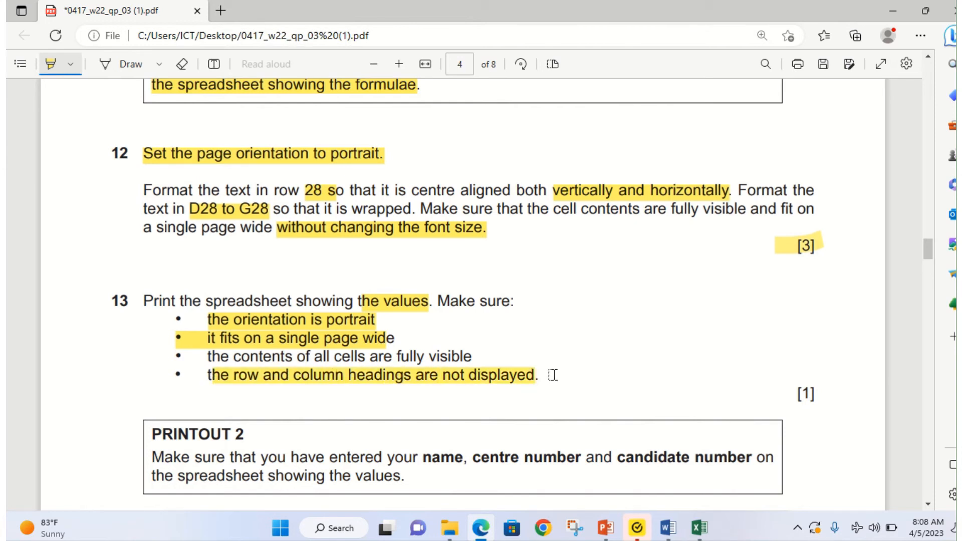
drag(214, 359, 473, 357)
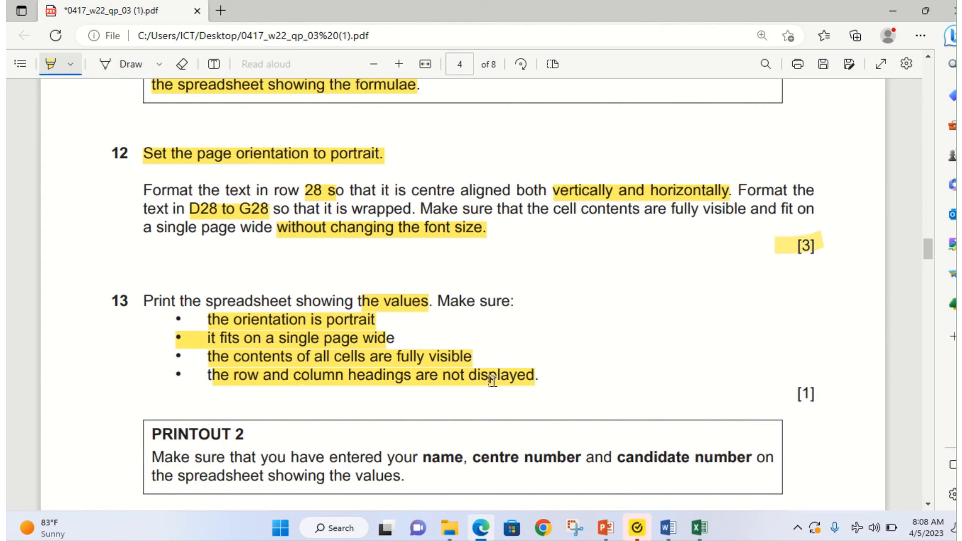
Step: In Donate_CN_0001, turn off Row and column headings in Page Setup's Sheet settings and preview the printout
mouse_move(696, 529)
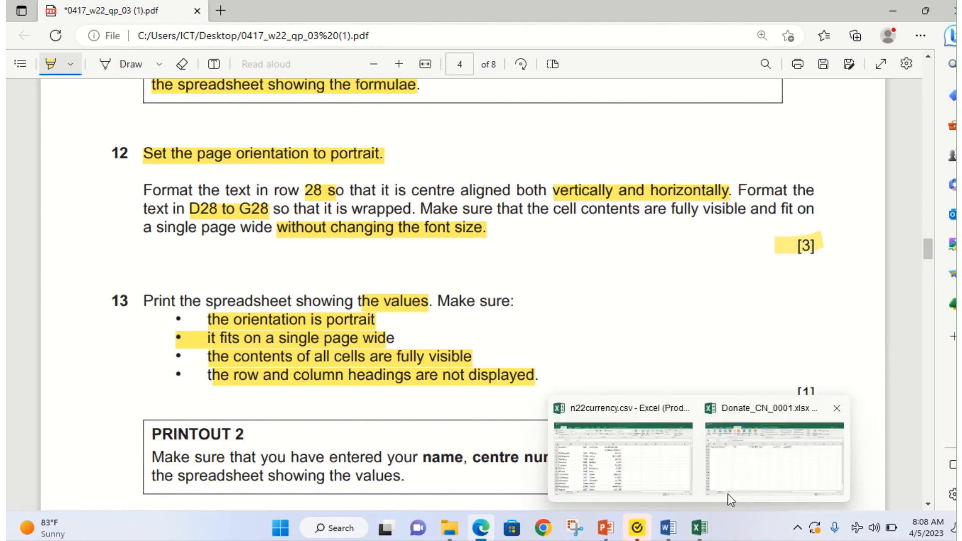
click(729, 456)
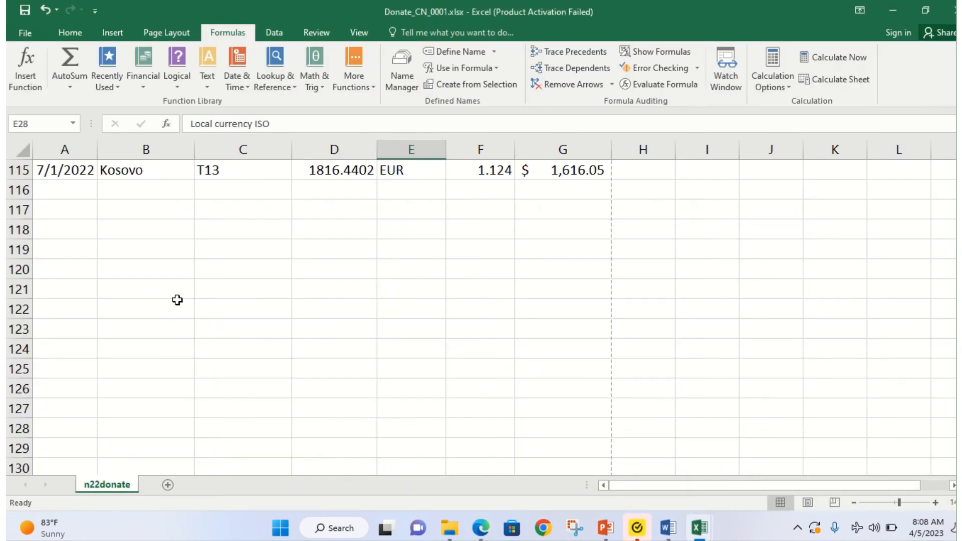
scroll(177, 301, up, 11)
click(160, 34)
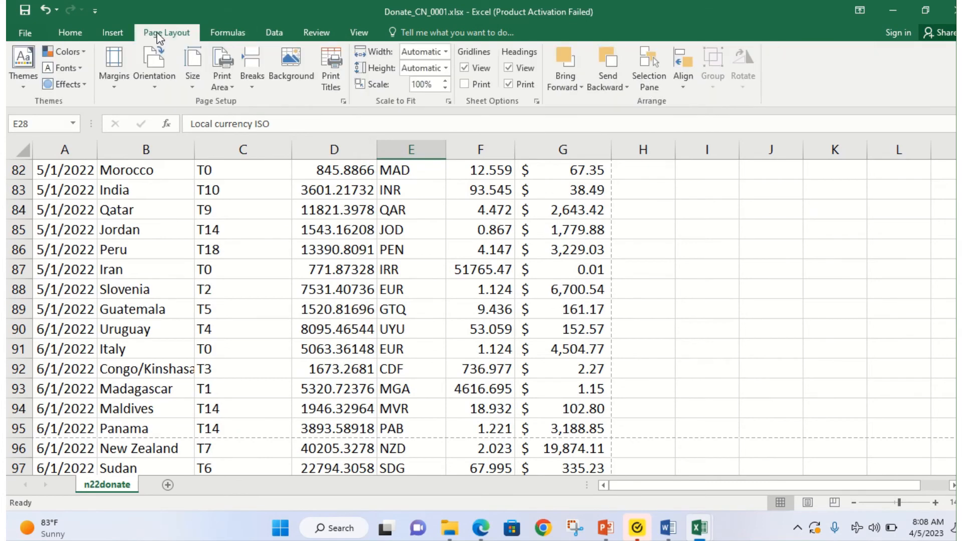
click(330, 62)
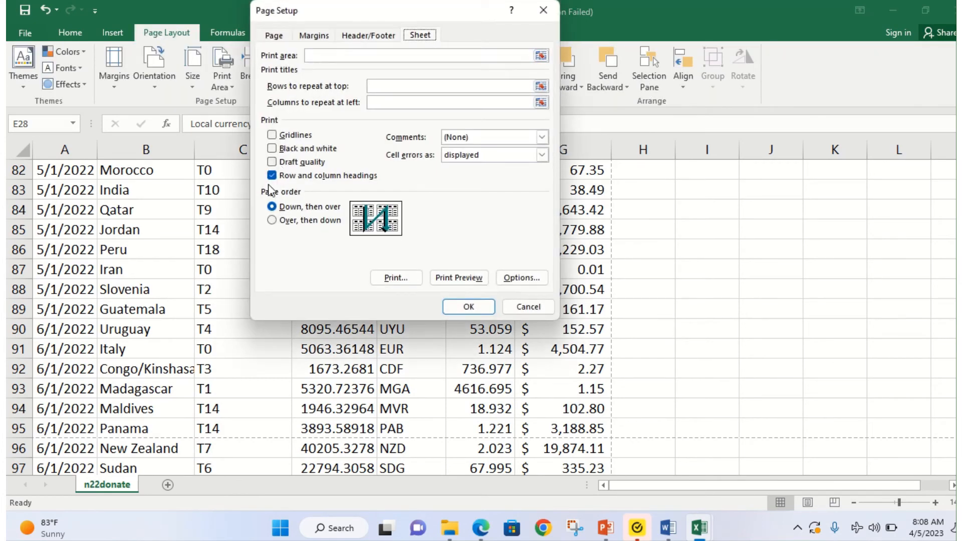
click(277, 176)
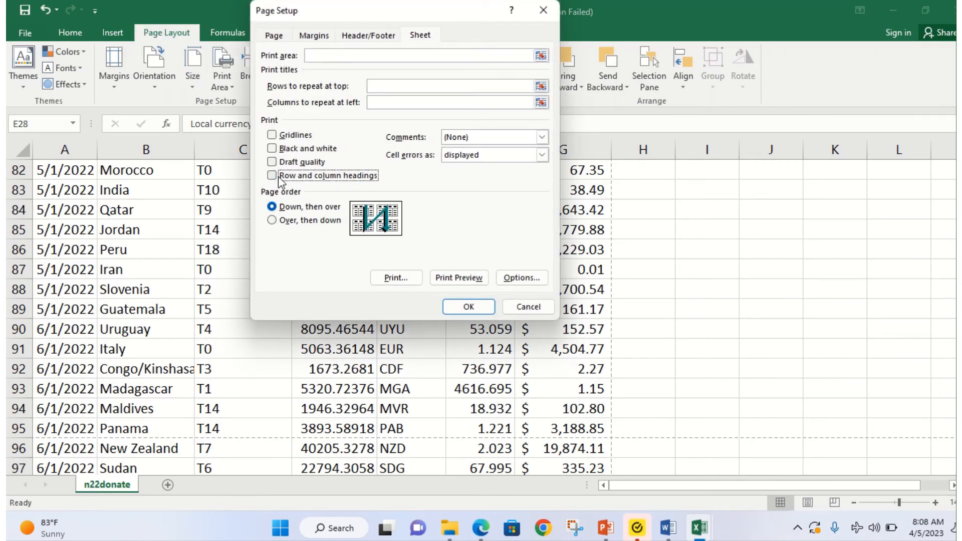
click(455, 278)
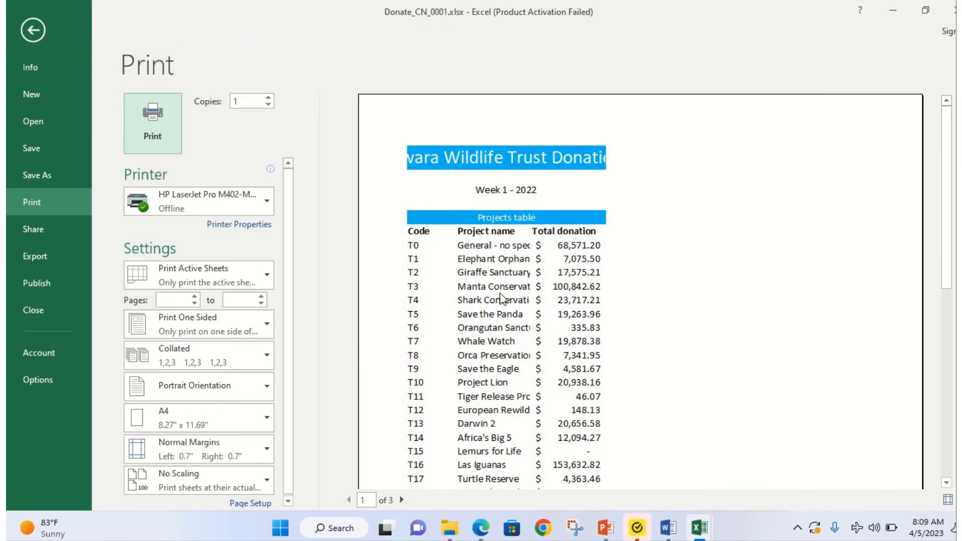
Step: Check the print preview, apply Narrow Margins (0.25"), and go back to the worksheet
scroll(501, 299, down, 4)
scroll(531, 265, up, 3)
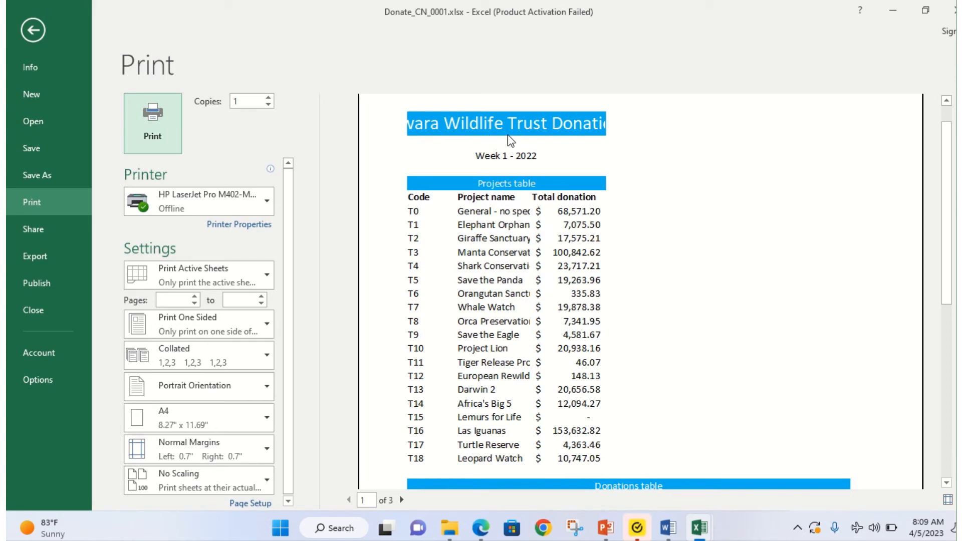
scroll(531, 230, down, 6)
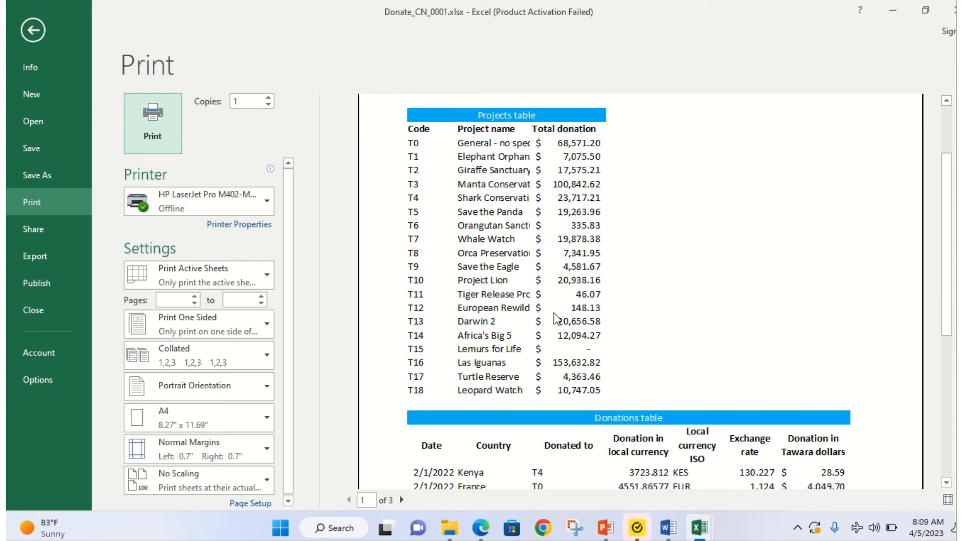
scroll(563, 331, down, 5)
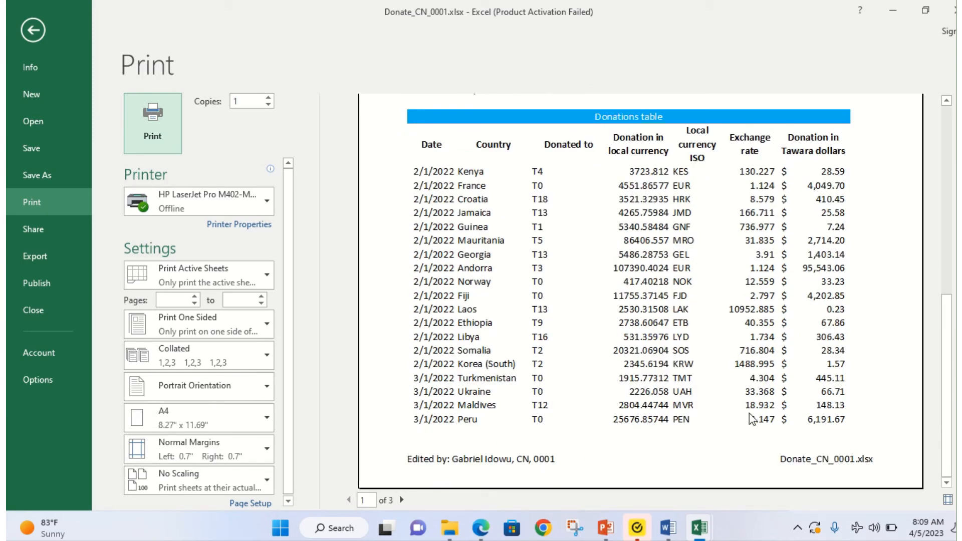
click(256, 458)
click(245, 396)
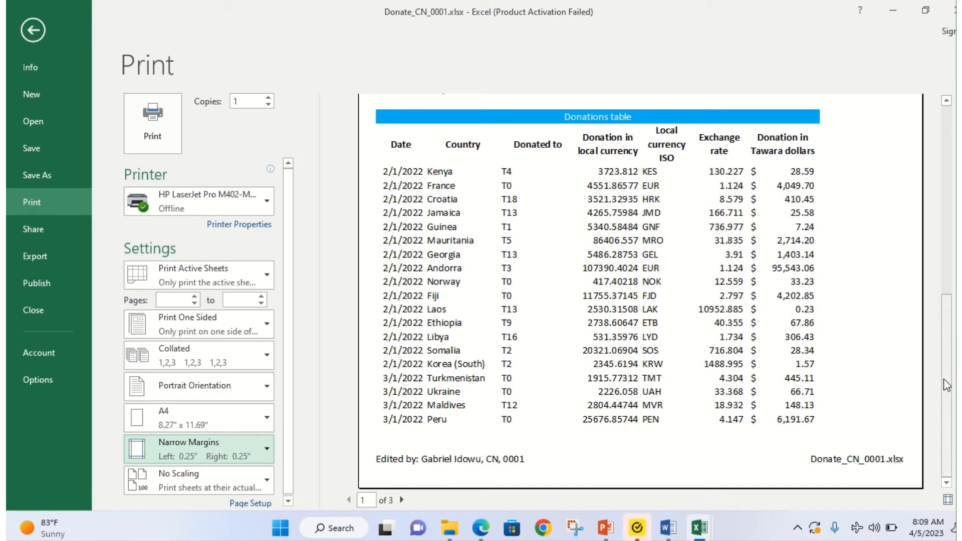
drag(948, 380, 940, 141)
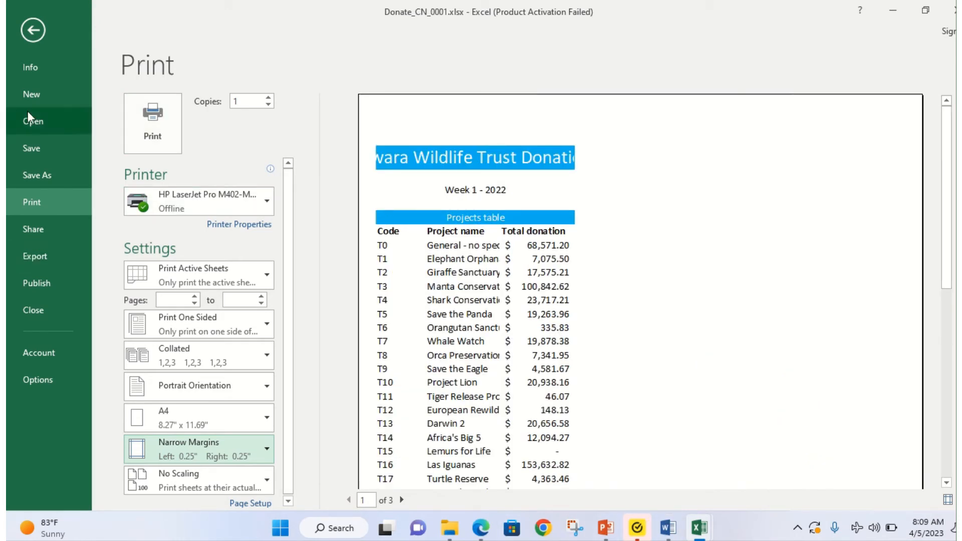
click(32, 30)
scroll(150, 225, up, 19)
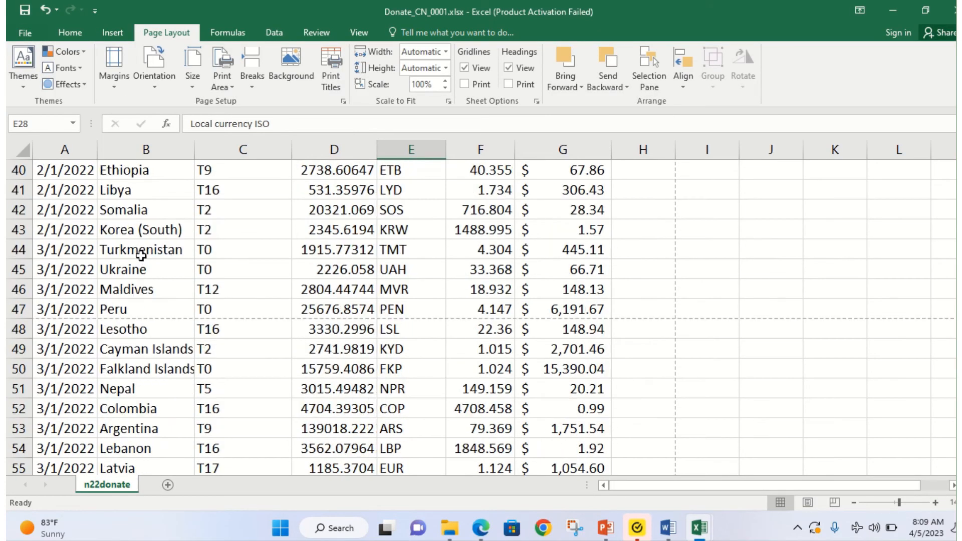
Step: Widen columns C, B and A (A to 13.00) so 'Tawara Wildlife Trust Donations' shows in full
scroll(129, 274, up, 8)
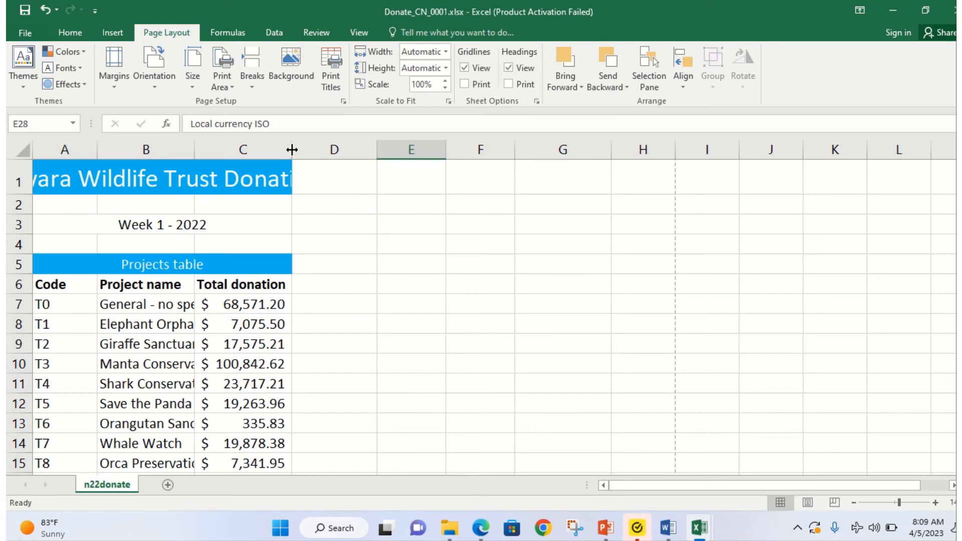
drag(292, 149, 316, 149)
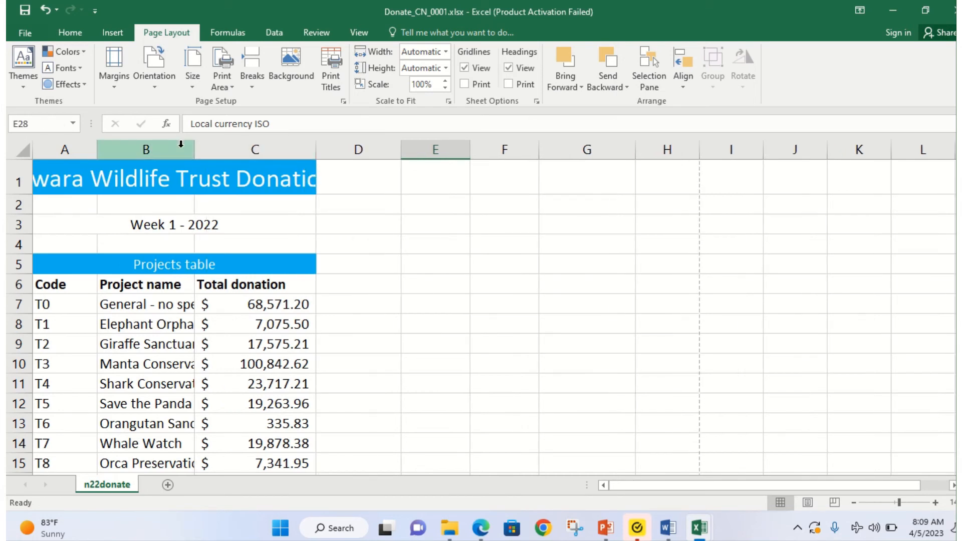
drag(195, 149, 226, 149)
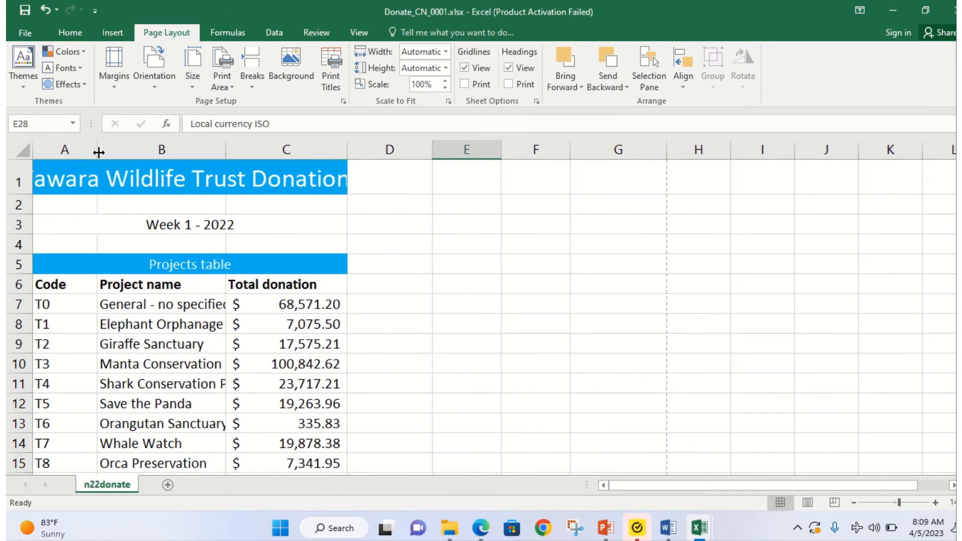
drag(97, 149, 127, 155)
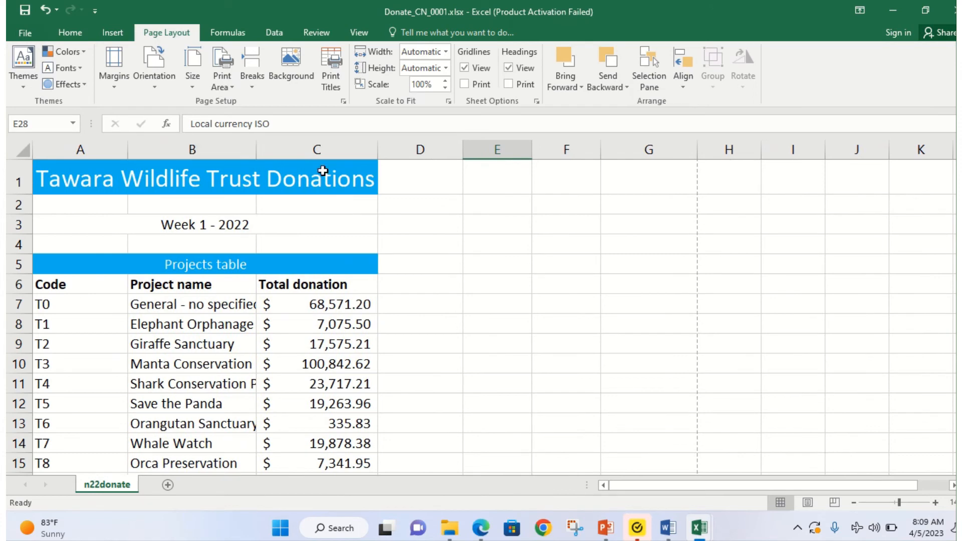
drag(373, 151, 386, 150)
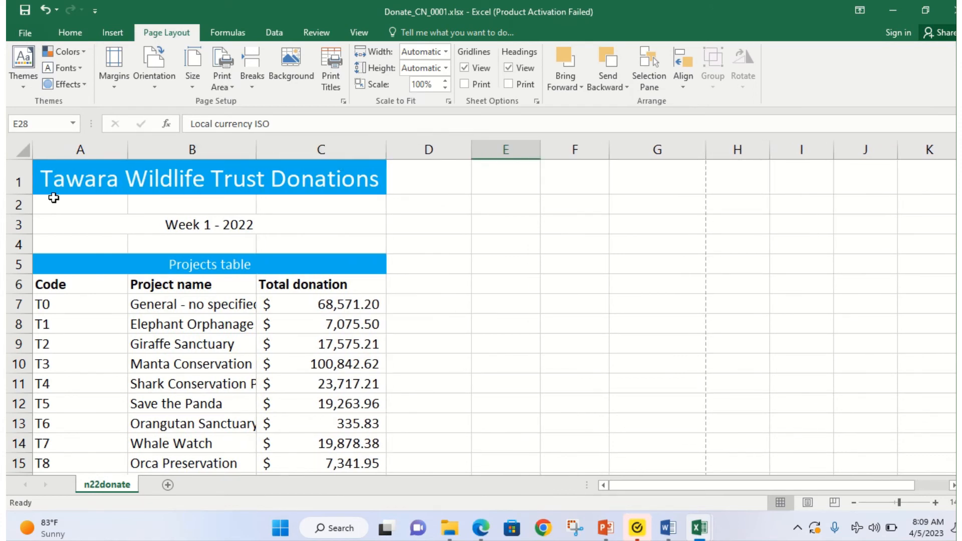
scroll(352, 432, down, 7)
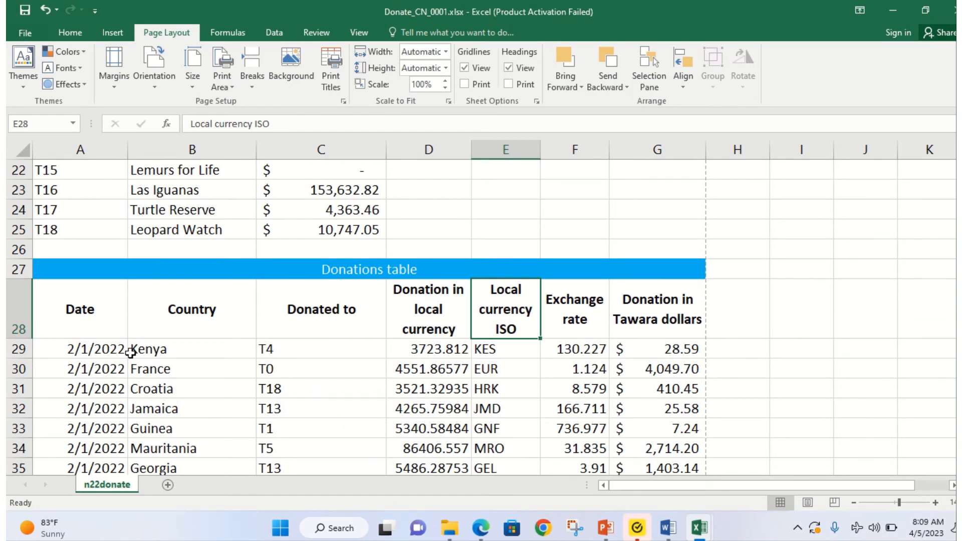
click(23, 35)
click(58, 204)
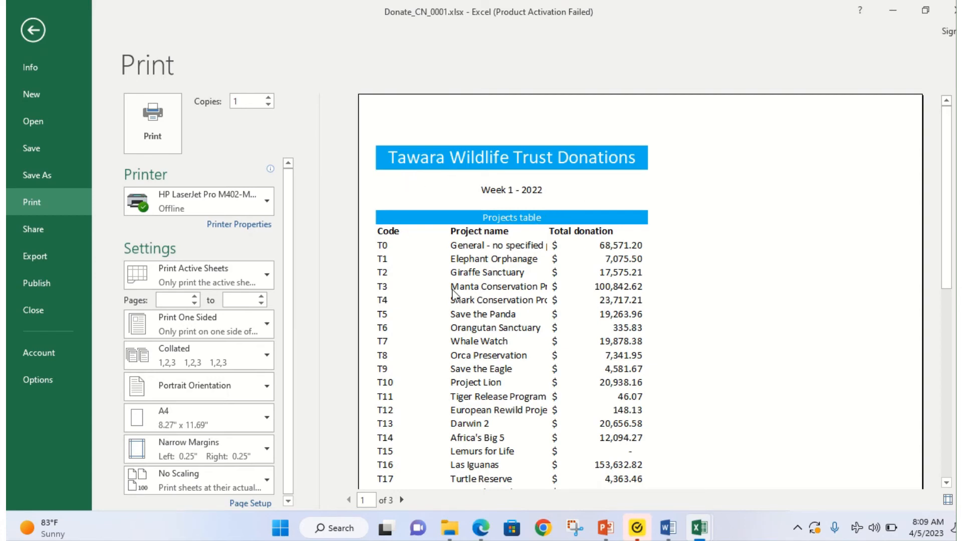
scroll(453, 293, down, 5)
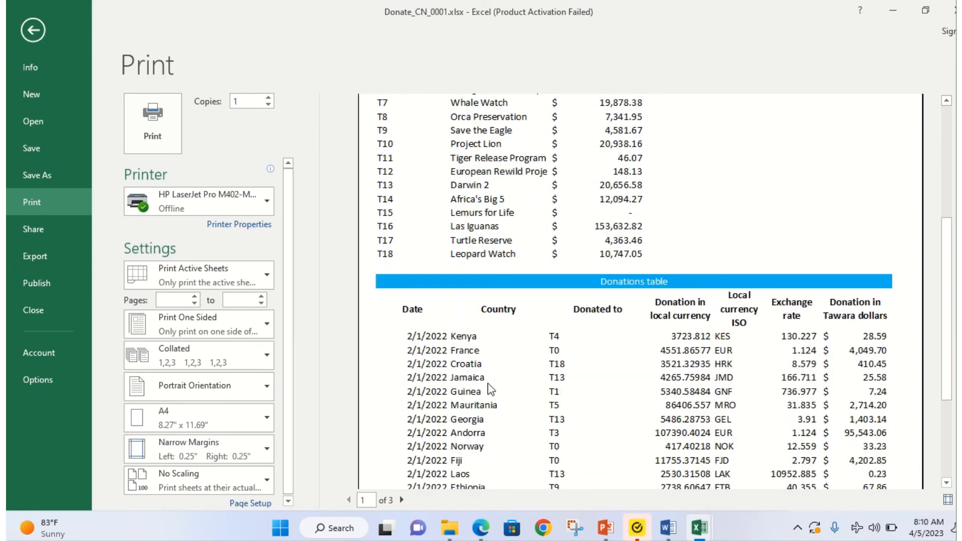
scroll(490, 390, down, 4)
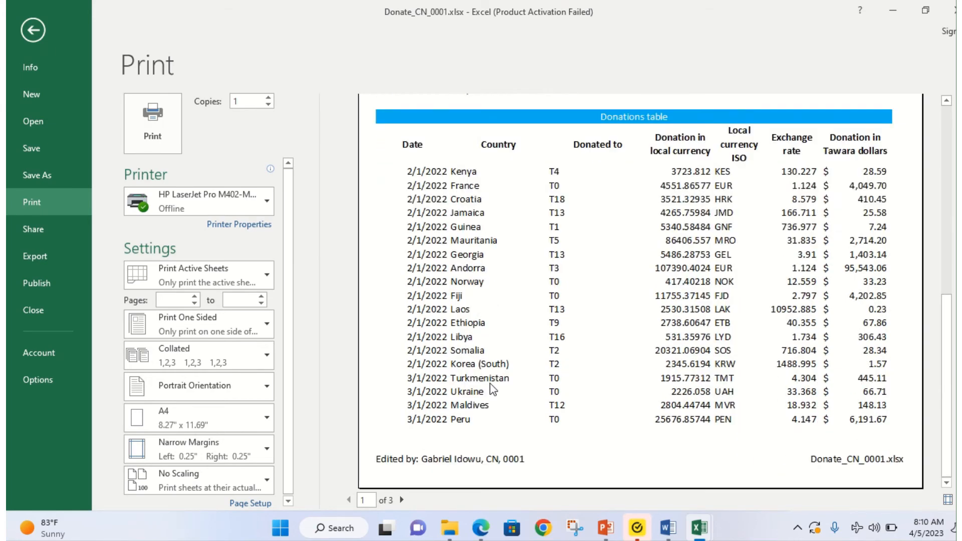
scroll(492, 389, up, 3)
scroll(489, 396, down, 3)
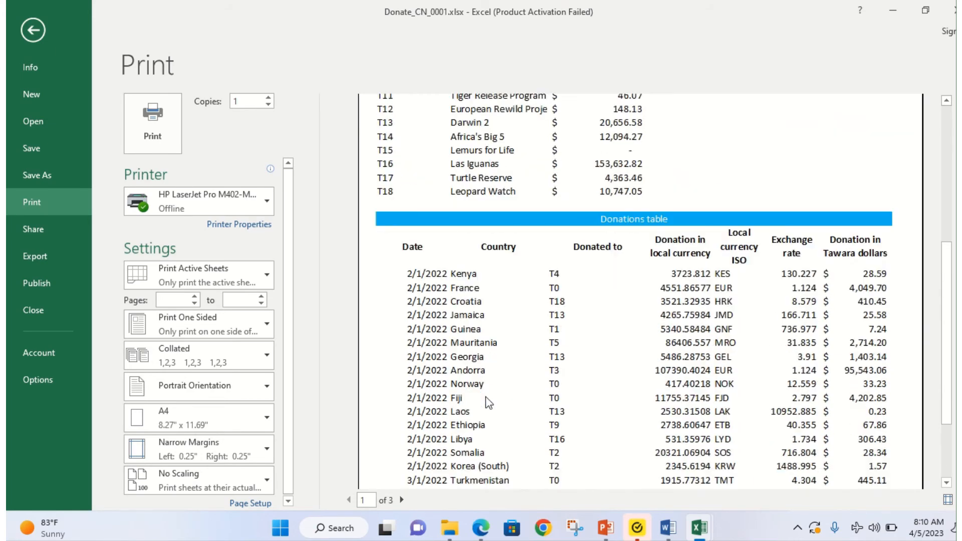
click(402, 500)
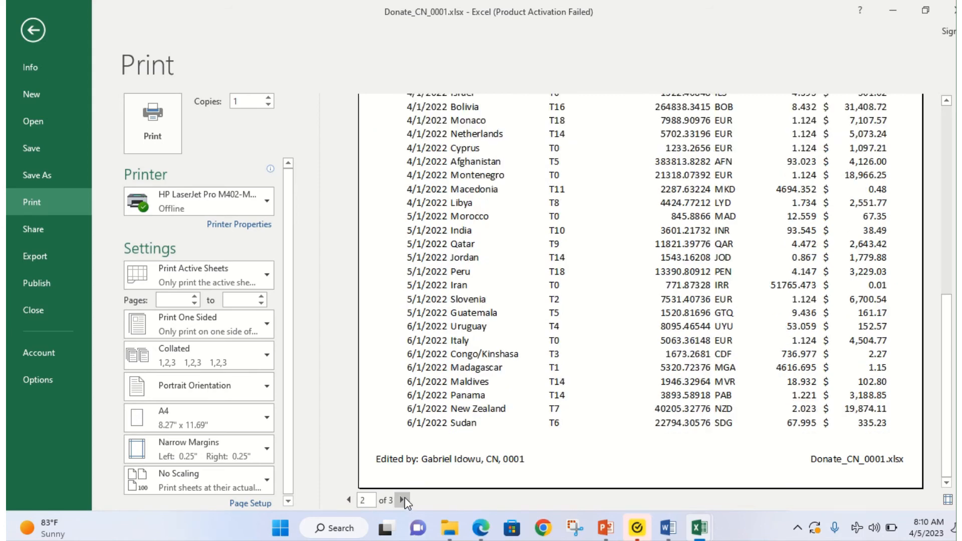
click(403, 499)
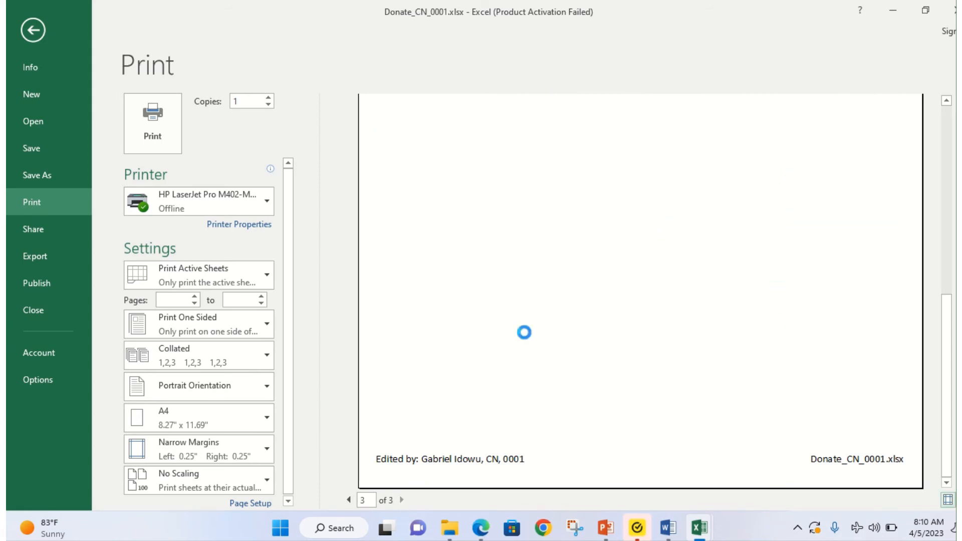
scroll(530, 310, up, 2)
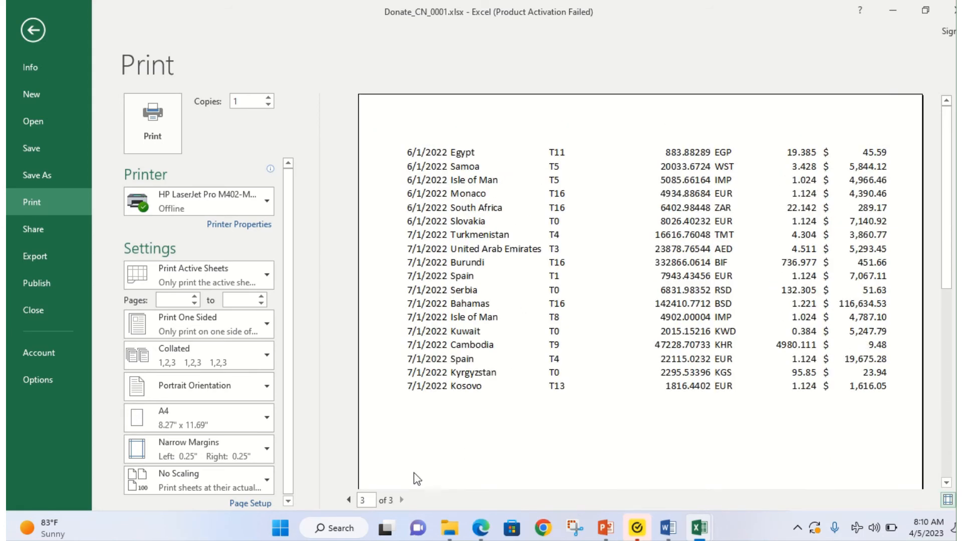
click(349, 499)
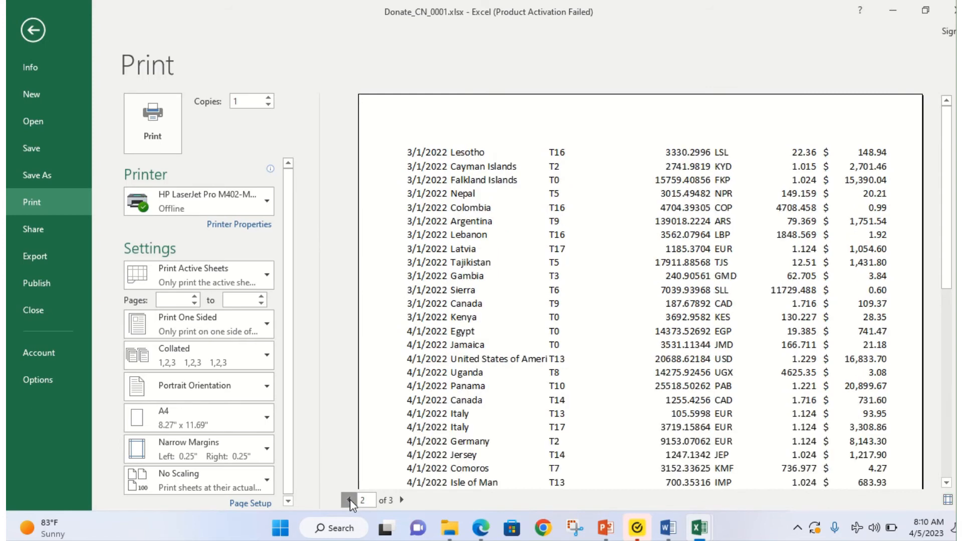
click(349, 498)
click(33, 30)
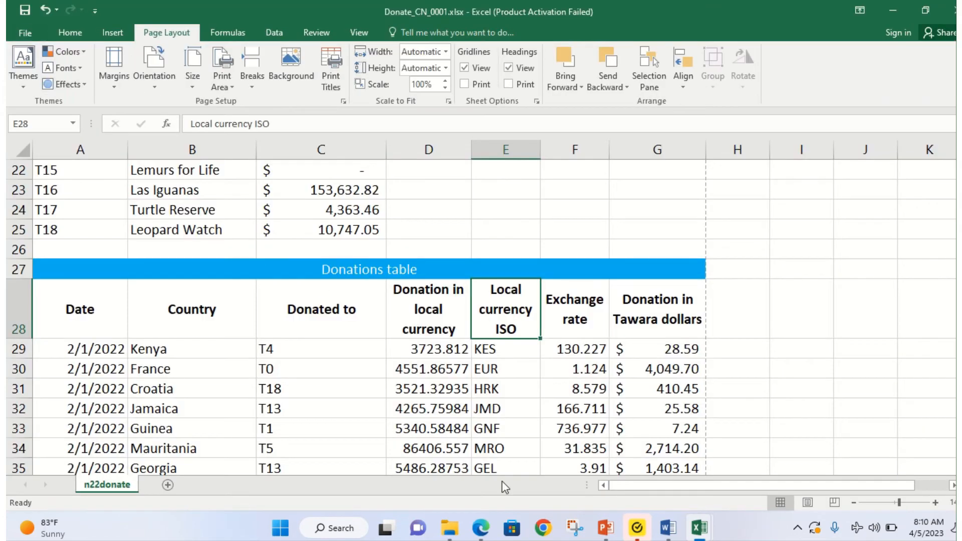
click(480, 528)
Step: Check question 9's sample layout on PDF page 3, then bring Donate_CN_0001.xlsx back to the front
scroll(390, 370, up, 15)
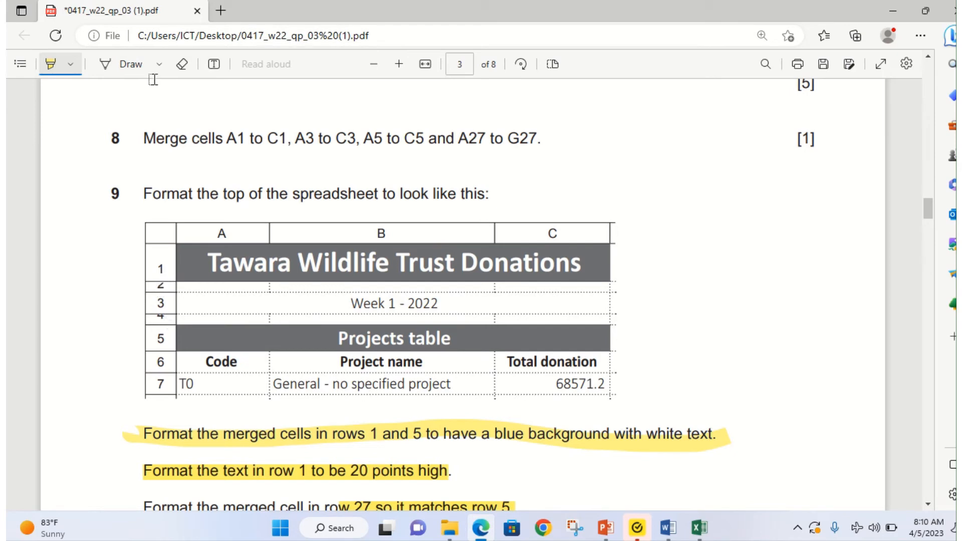
mouse_move(699, 526)
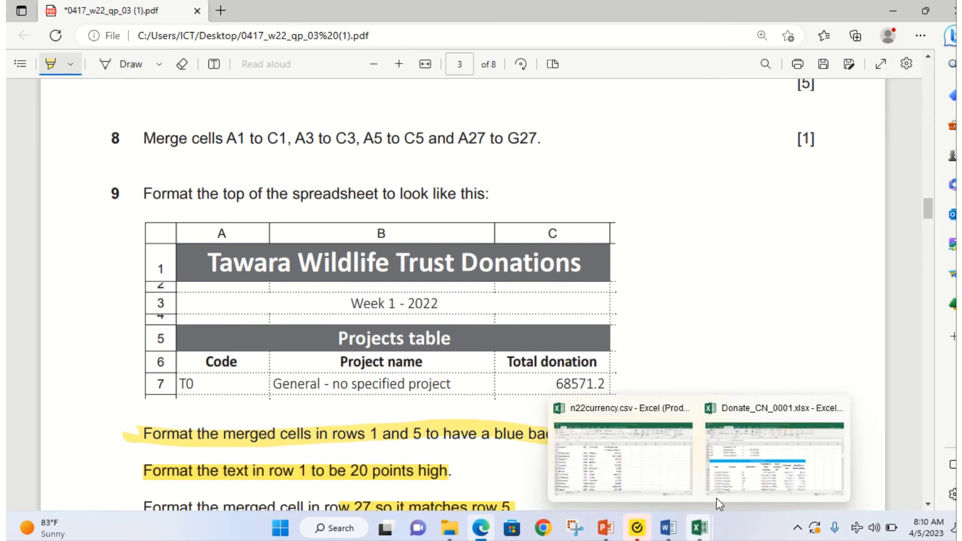
click(821, 431)
scroll(130, 256, up, 7)
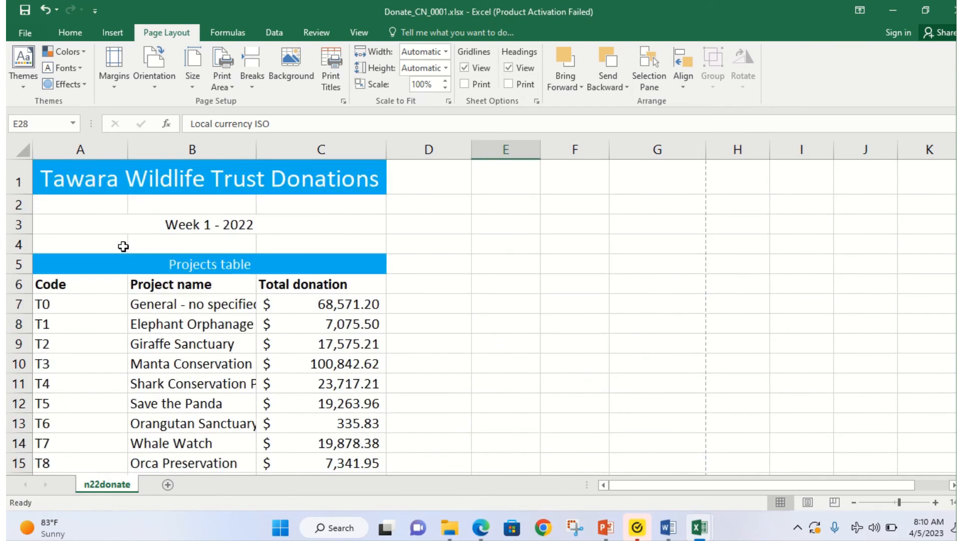
Step: Shrink empty rows 2 and 4 to thin spacers, about 6.75 and 7.50 points high
drag(18, 214, 23, 206)
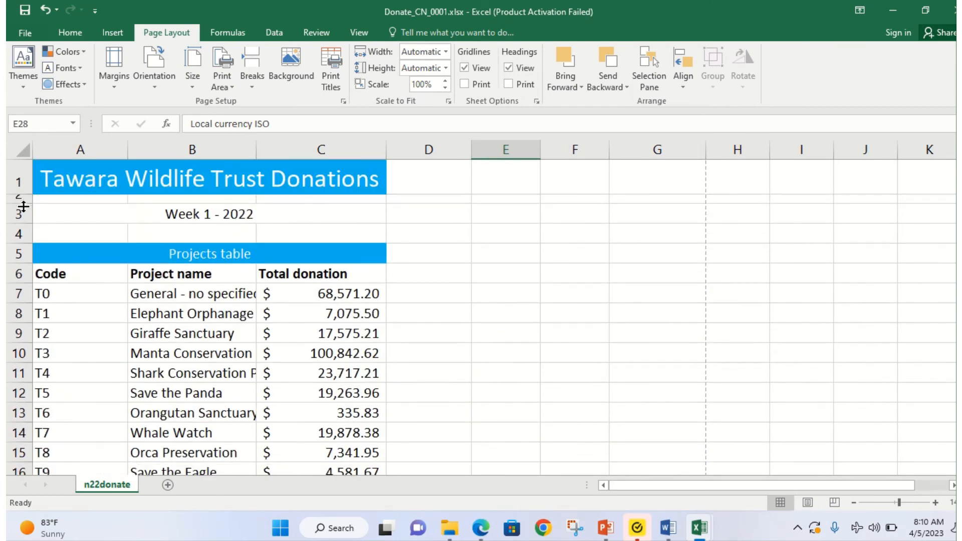
drag(20, 243, 21, 230)
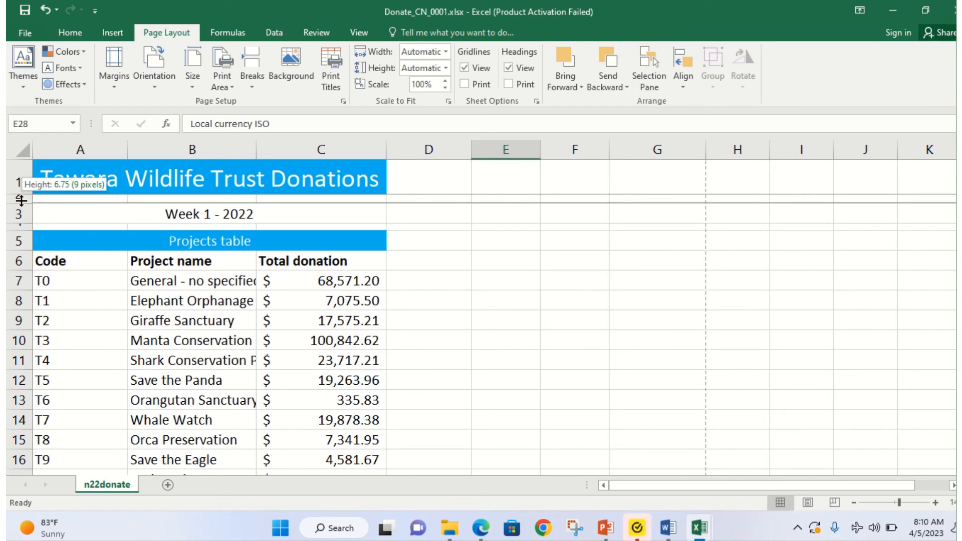
drag(21, 200, 21, 198)
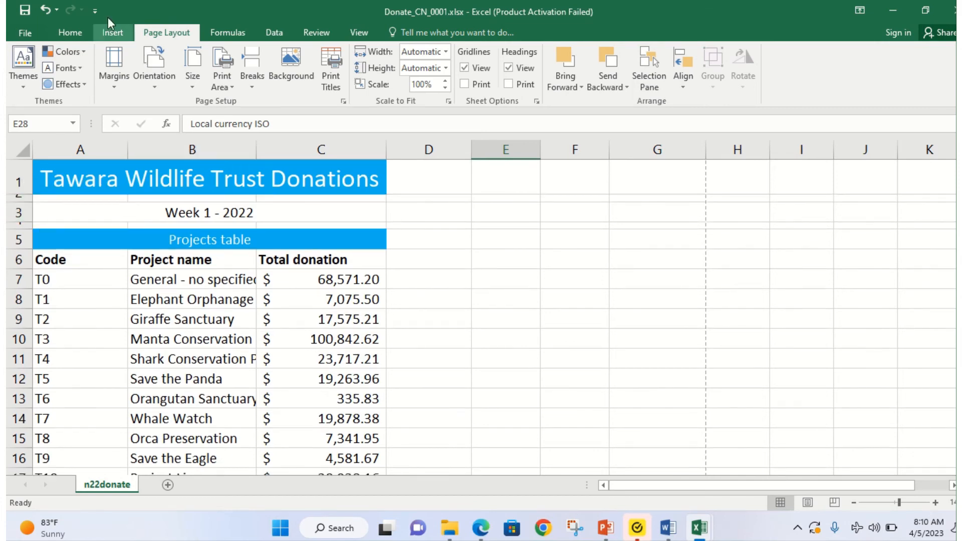
Step: Open File > Print and scroll through the preview's page 1 of 3 with both tables
click(29, 28)
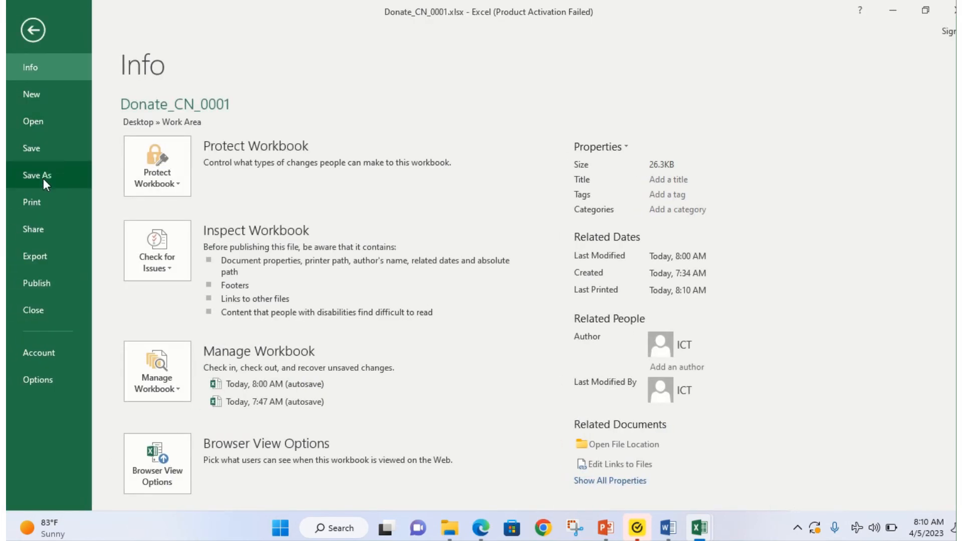
click(41, 199)
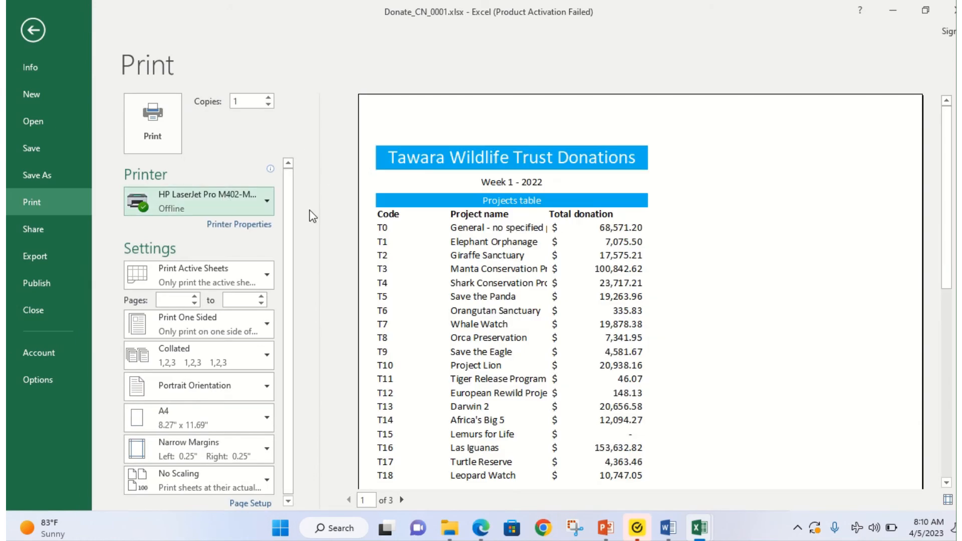
scroll(762, 311, down, 10)
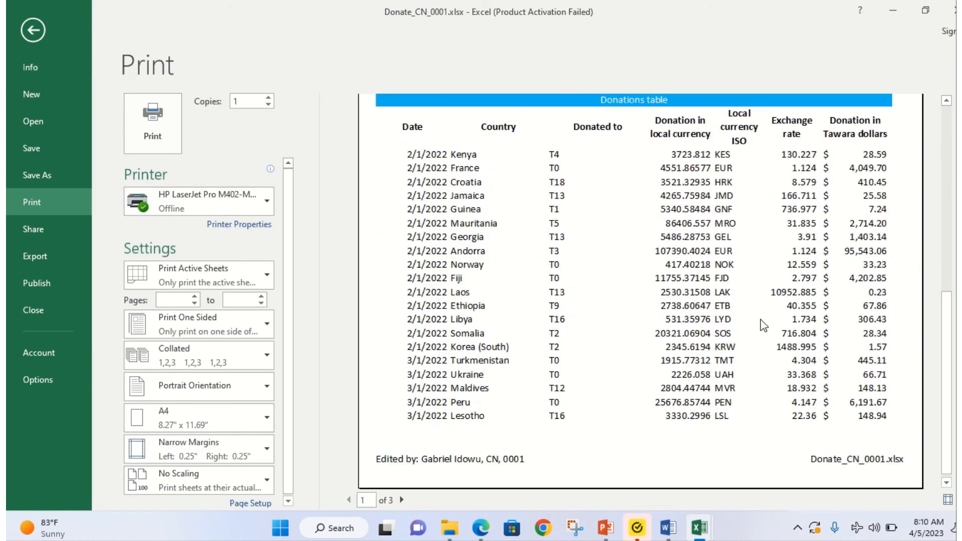
scroll(726, 333, up, 5)
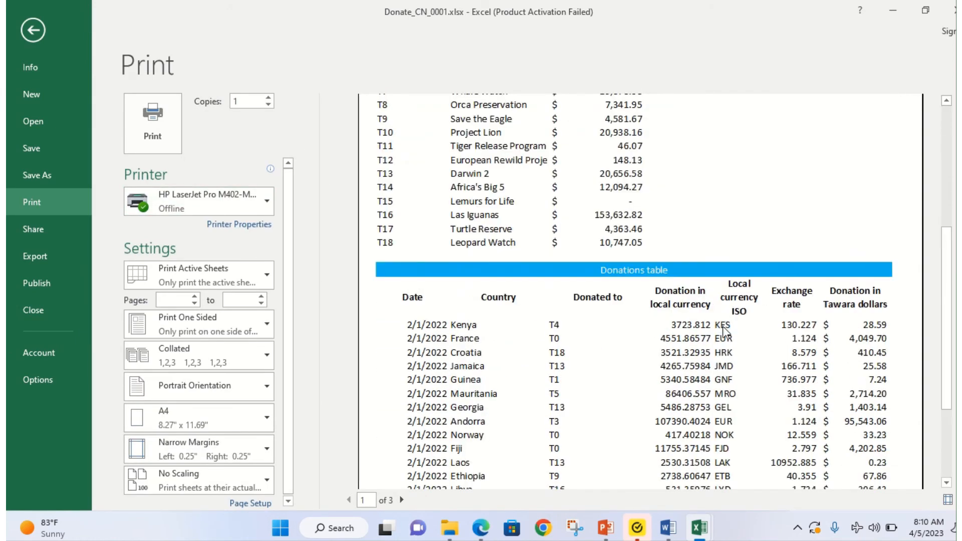
scroll(727, 329, up, 3)
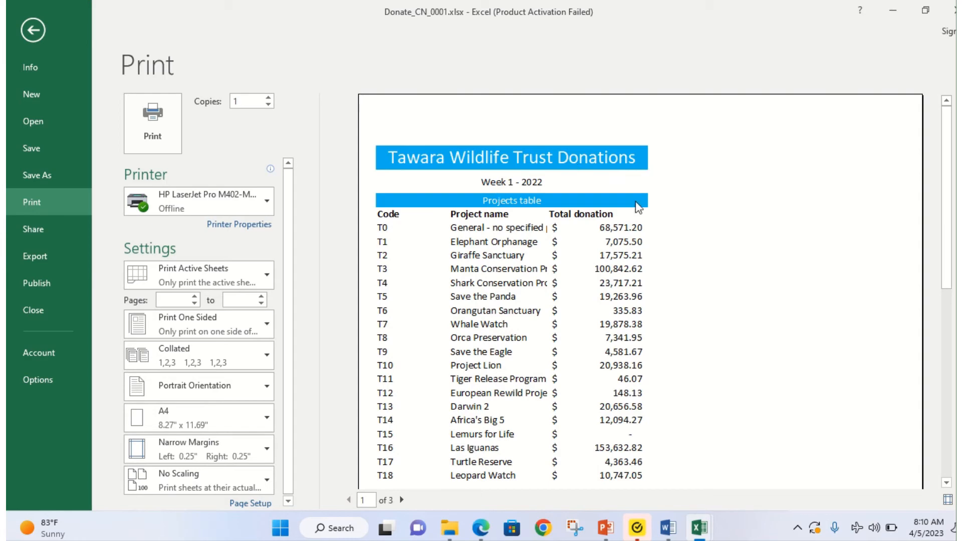
scroll(608, 300, down, 1)
scroll(609, 300, down, 1)
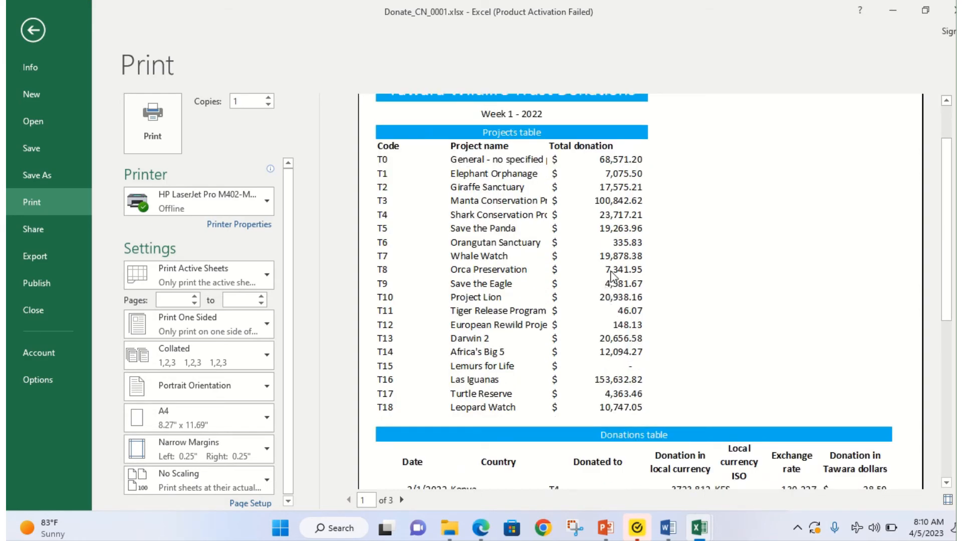
scroll(612, 273, down, 1)
scroll(614, 284, down, 7)
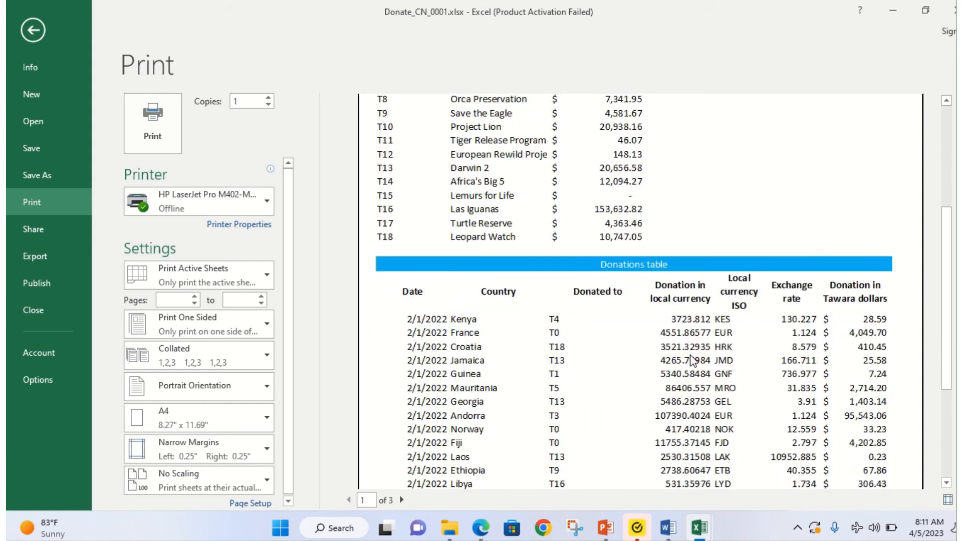
scroll(696, 359, down, 1)
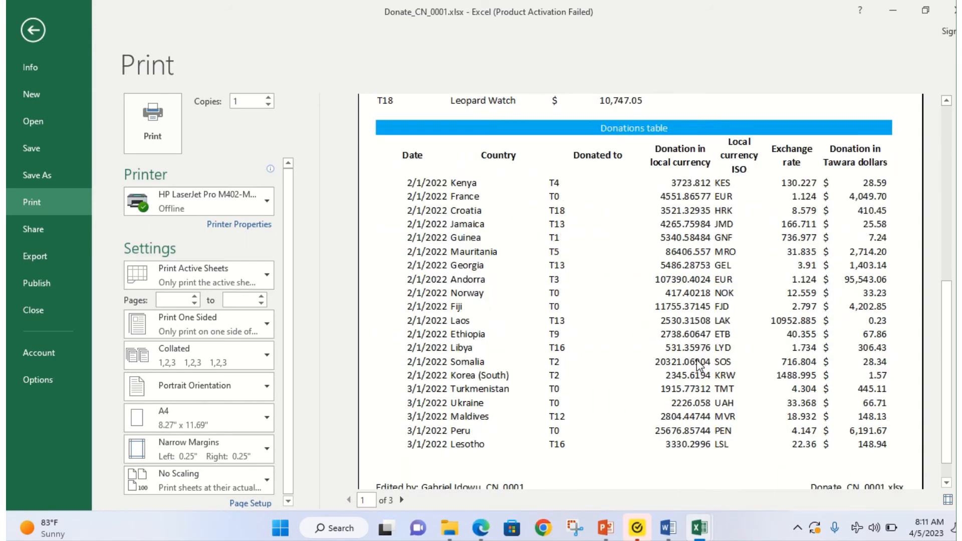
scroll(699, 365, down, 1)
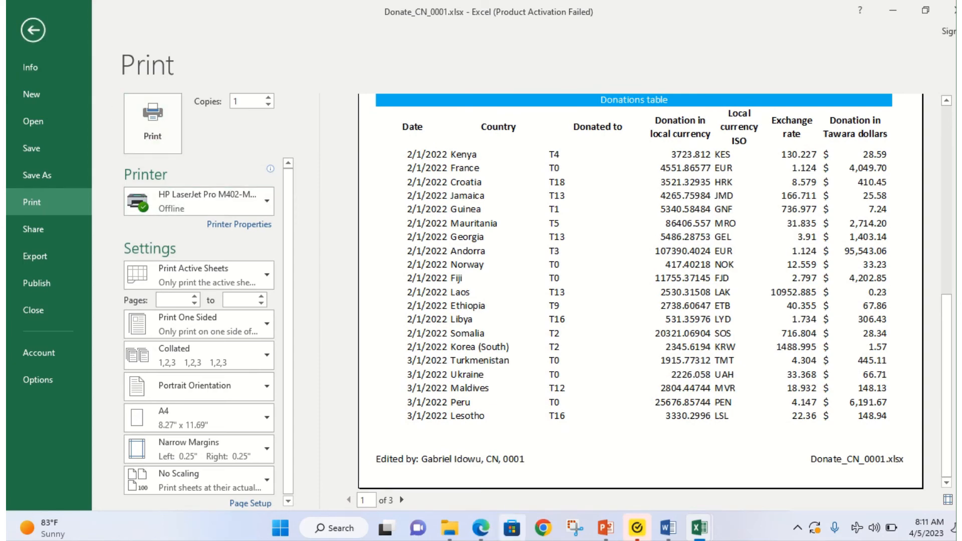
click(480, 527)
Step: Highlight the PRINTOUT 2 name, centre and candidate number reminder, then return to Excel's print preview
scroll(435, 367, down, 3)
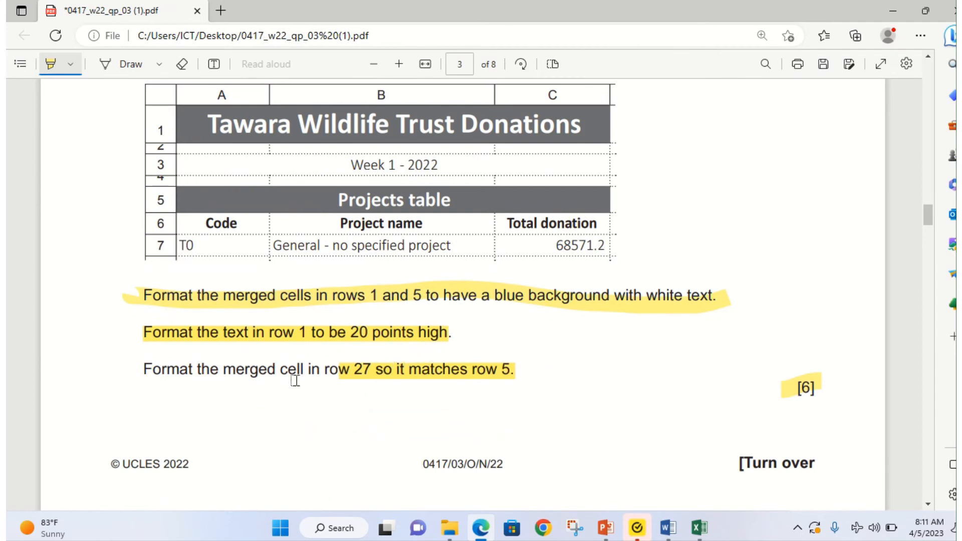
scroll(244, 393, down, 1)
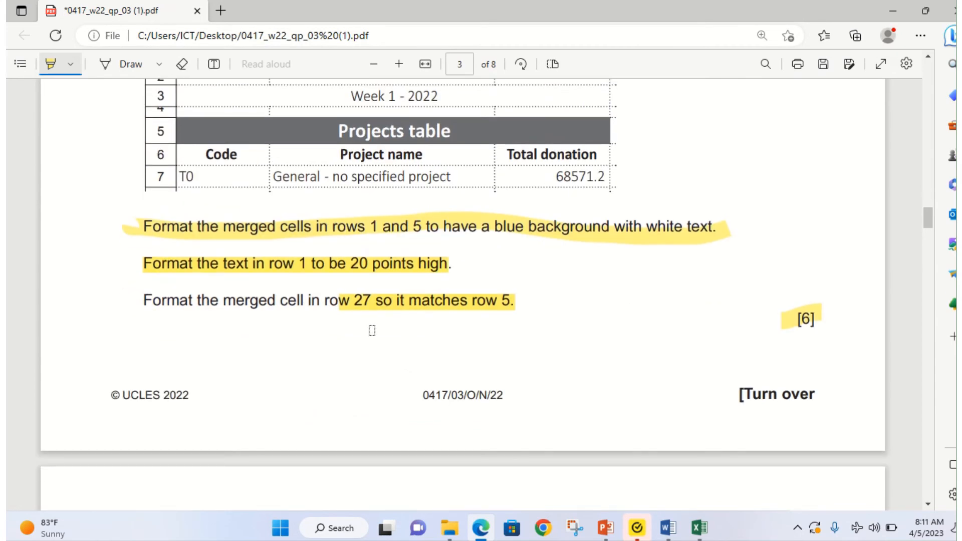
scroll(484, 316, down, 20)
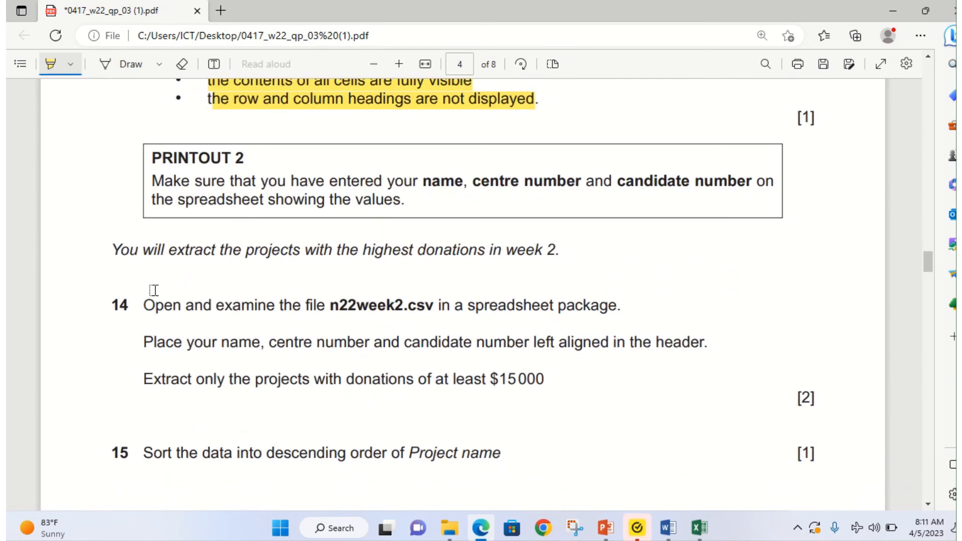
scroll(230, 267, up, 2)
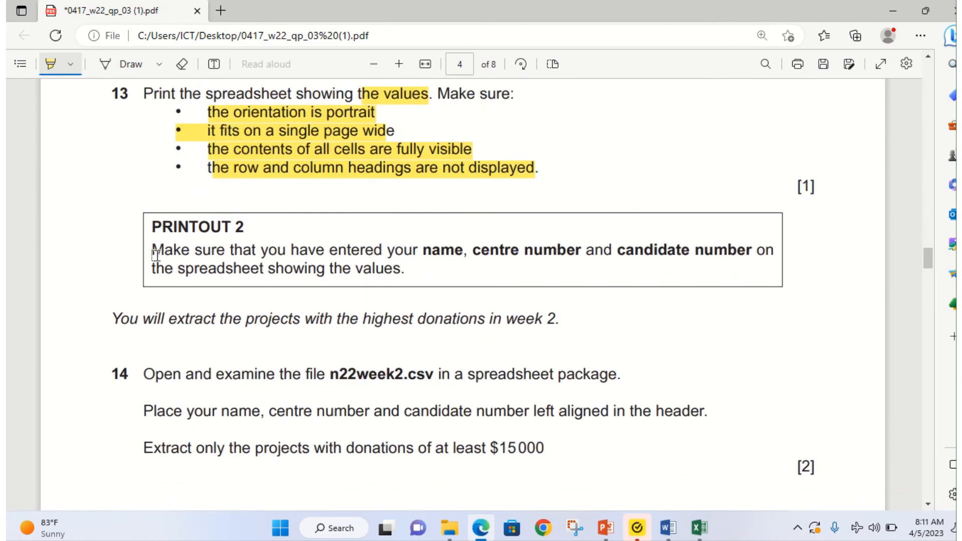
drag(155, 255, 440, 274)
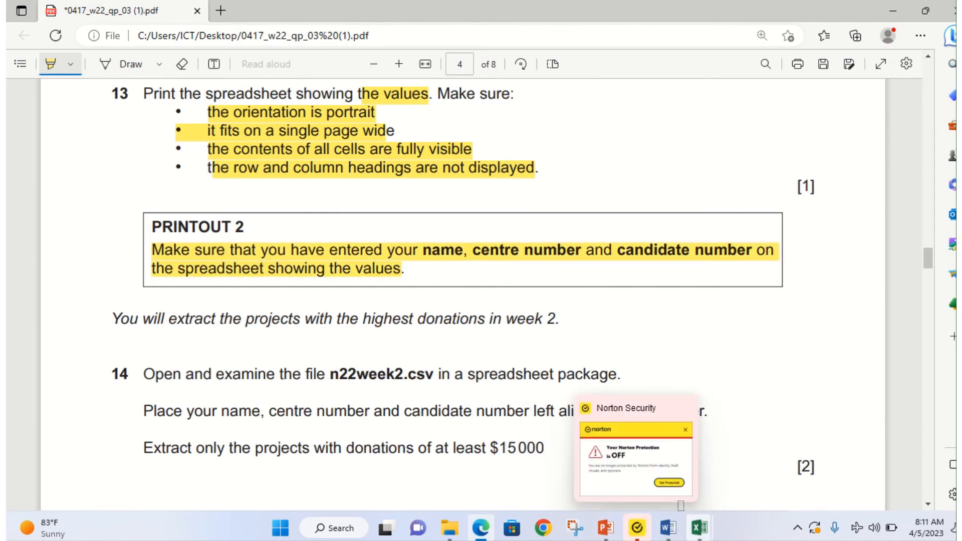
mouse_move(701, 532)
click(772, 456)
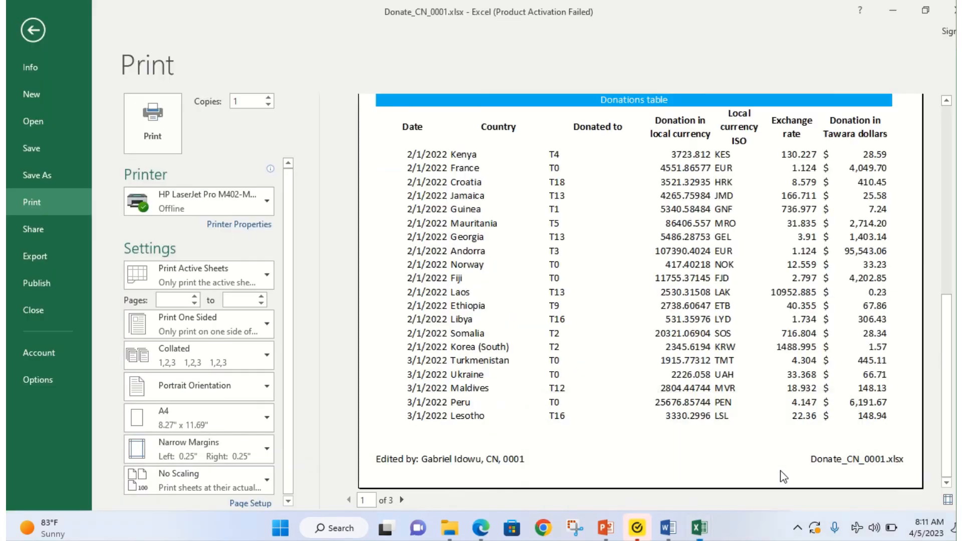
Step: Print through Adobe PDF, saving Donate_CN_0001.pdf in Documents and skipping Acrobat registration
click(245, 206)
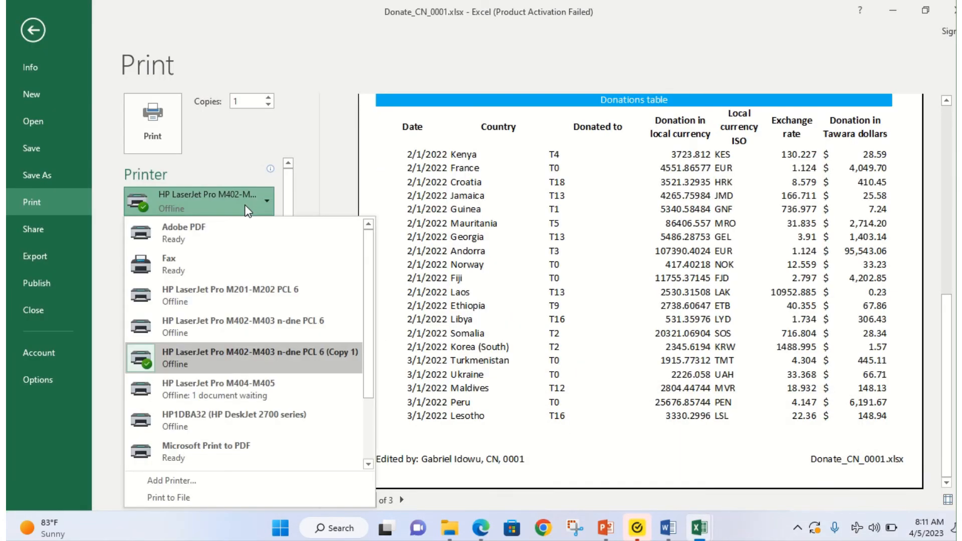
click(229, 246)
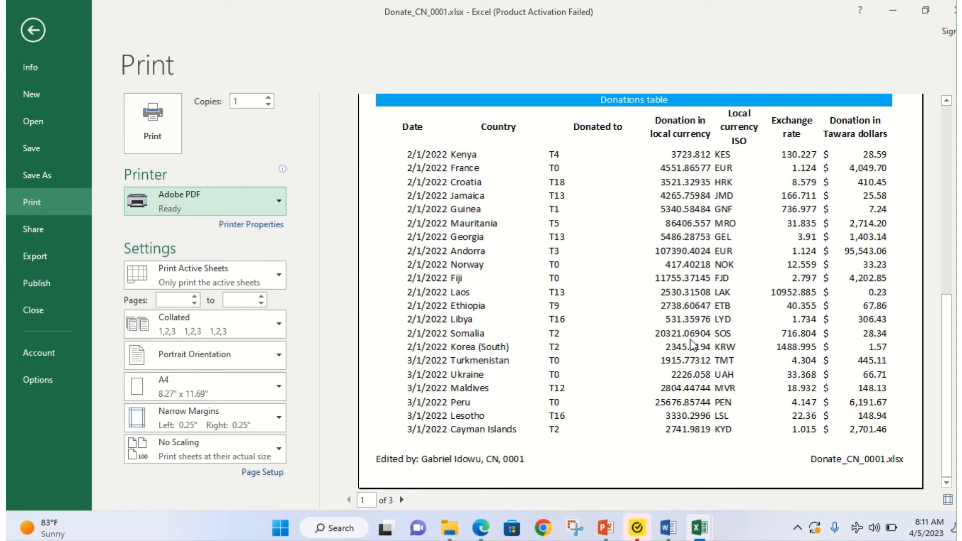
scroll(711, 333, up, 3)
click(171, 123)
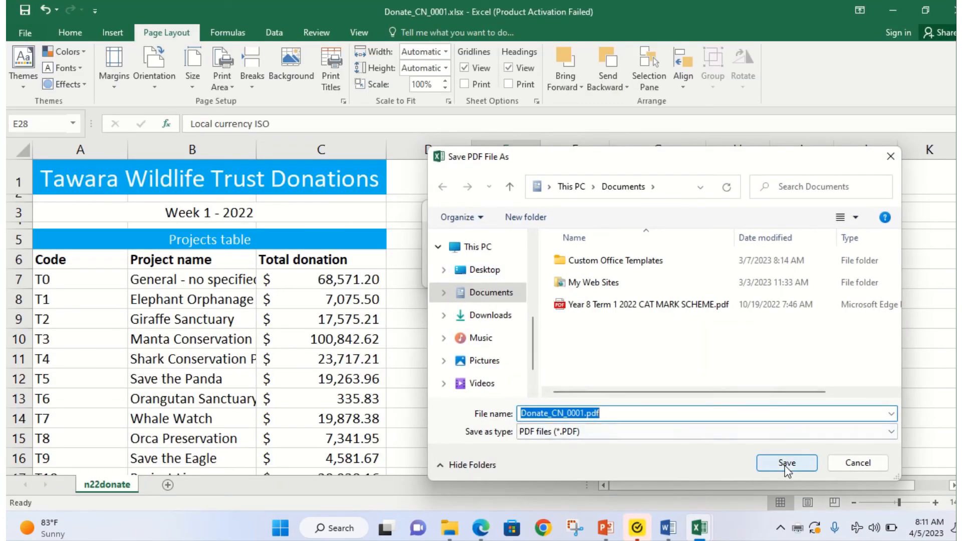
click(786, 463)
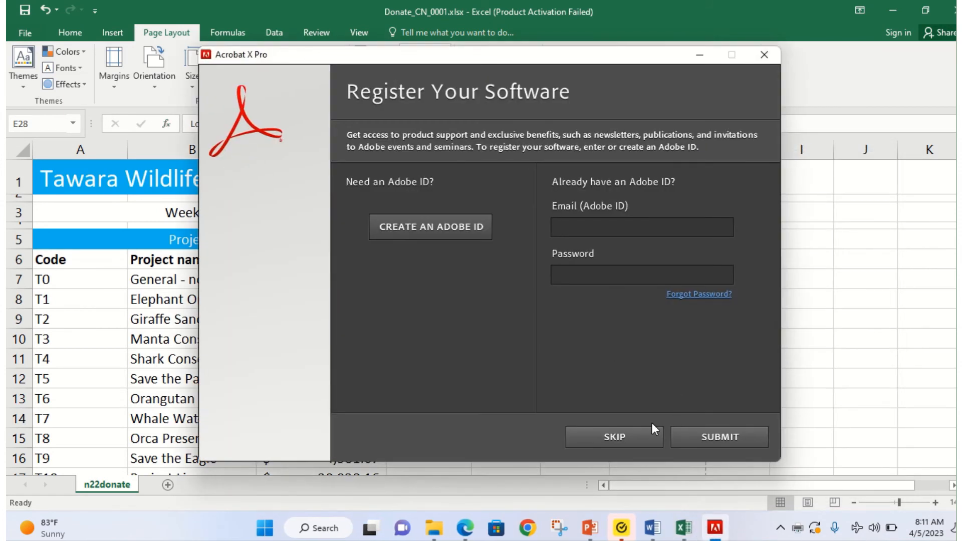
click(616, 435)
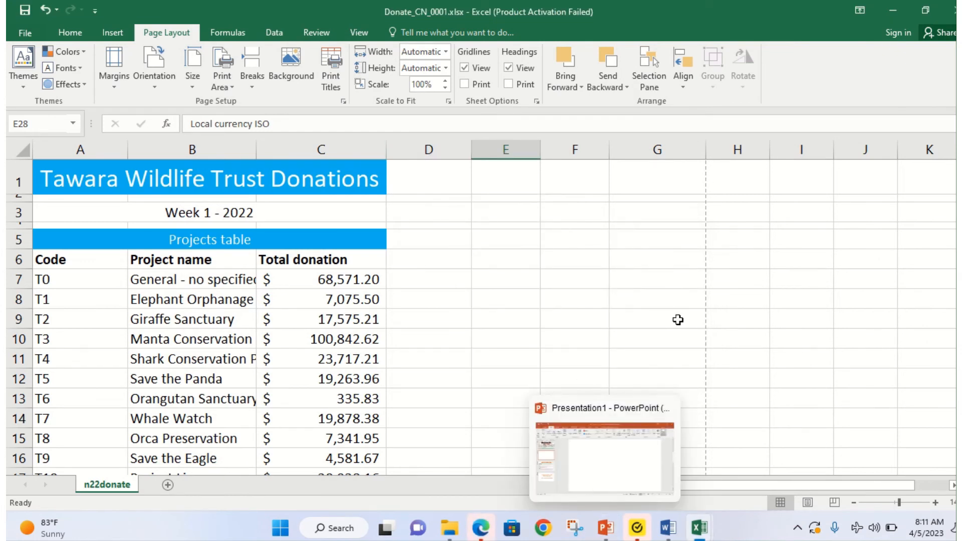
Step: Open Donate_CN_0001.pdf in Edge and zoom in so the rows are readable
mouse_move(479, 529)
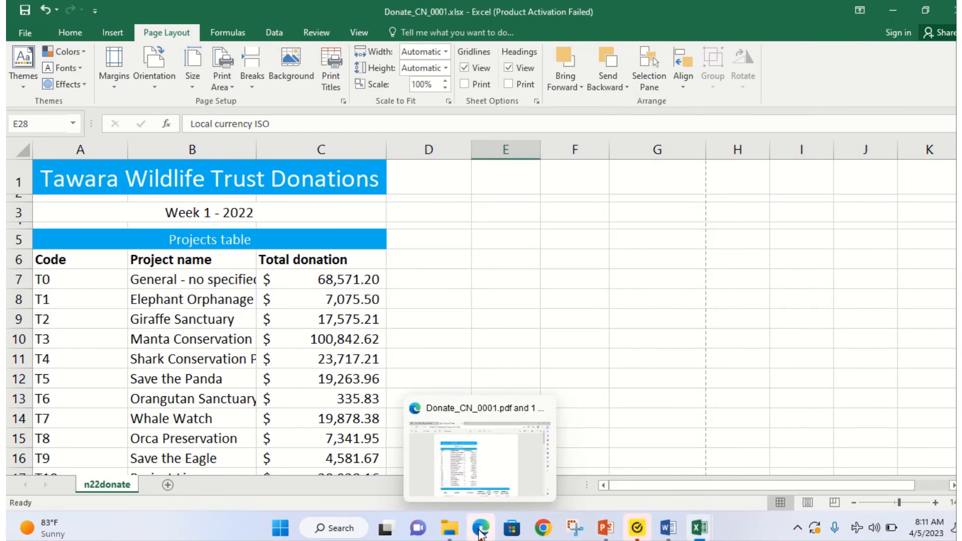
click(473, 454)
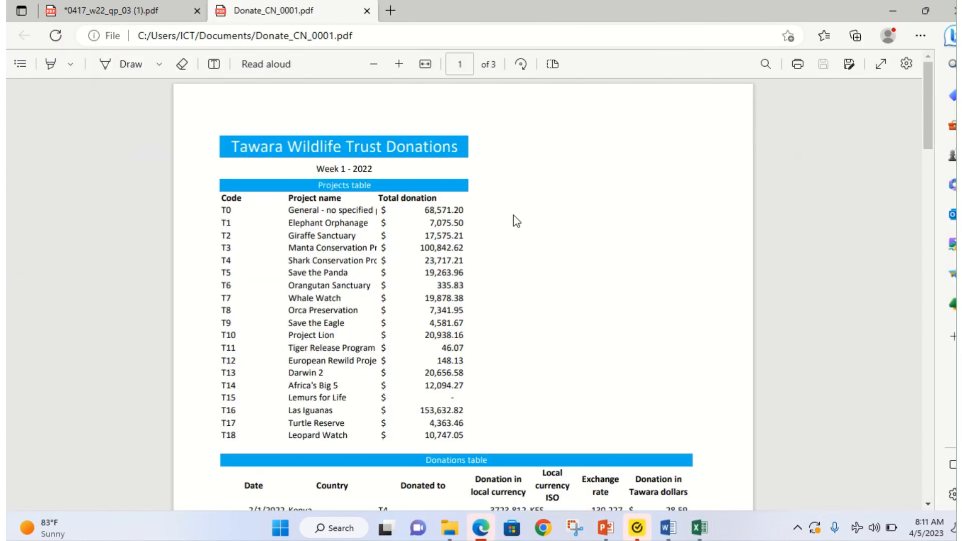
scroll(523, 240, down, 20)
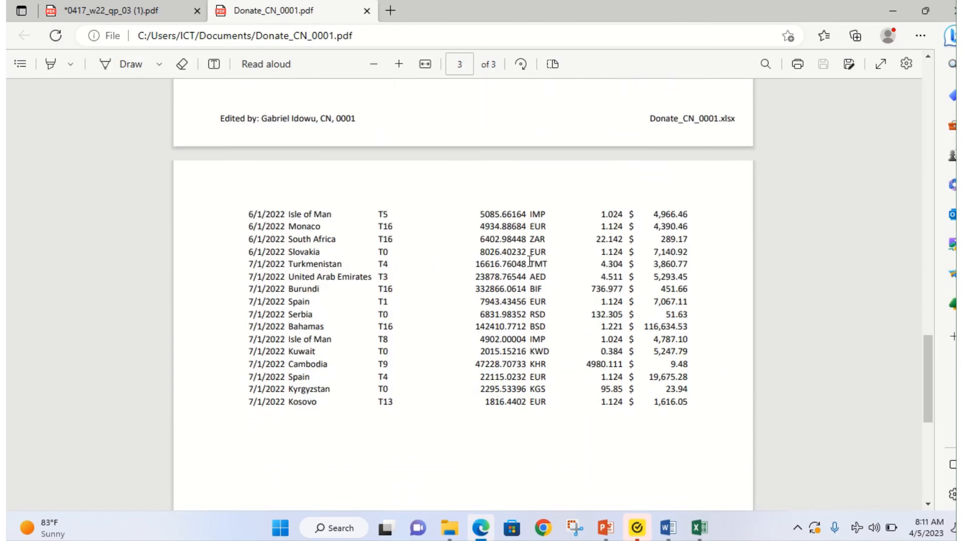
click(399, 64)
click(399, 64)
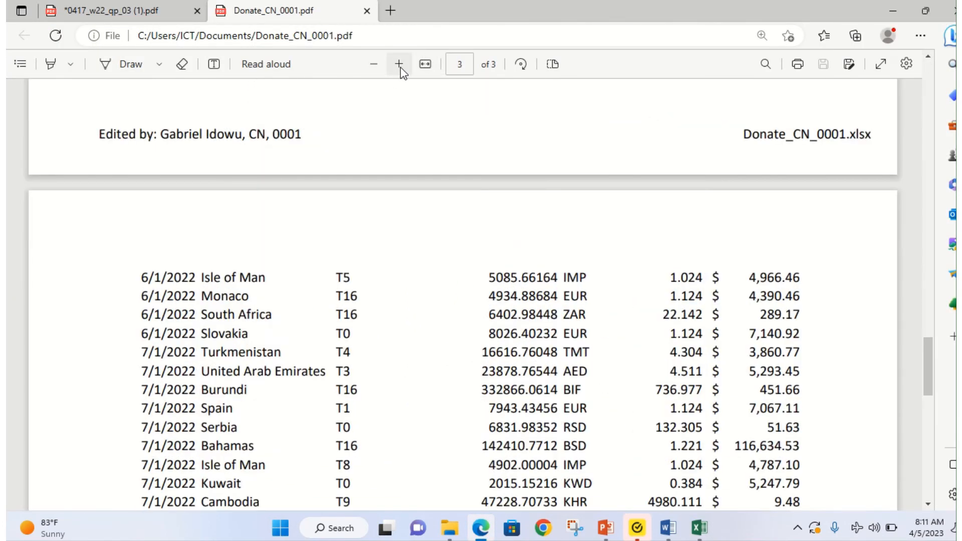
click(399, 65)
click(374, 64)
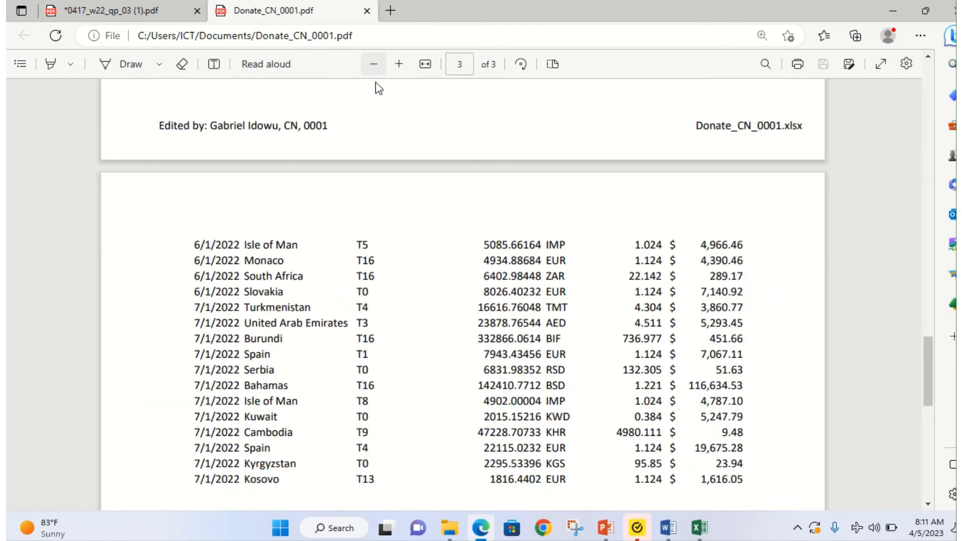
Step: Scroll through the PDF's three pages showing the title, Projects and Donations tables
scroll(408, 159, up, 5)
scroll(407, 156, up, 15)
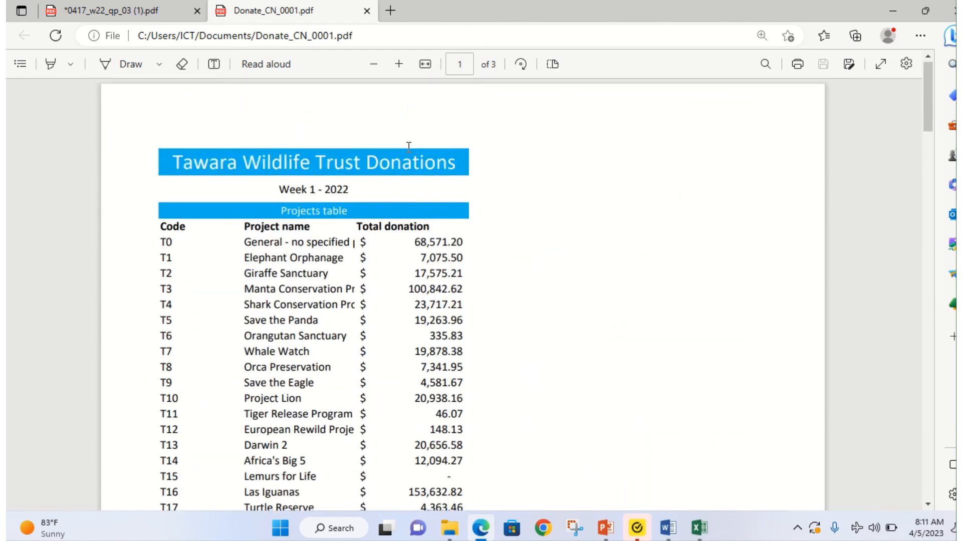
scroll(365, 248, down, 20)
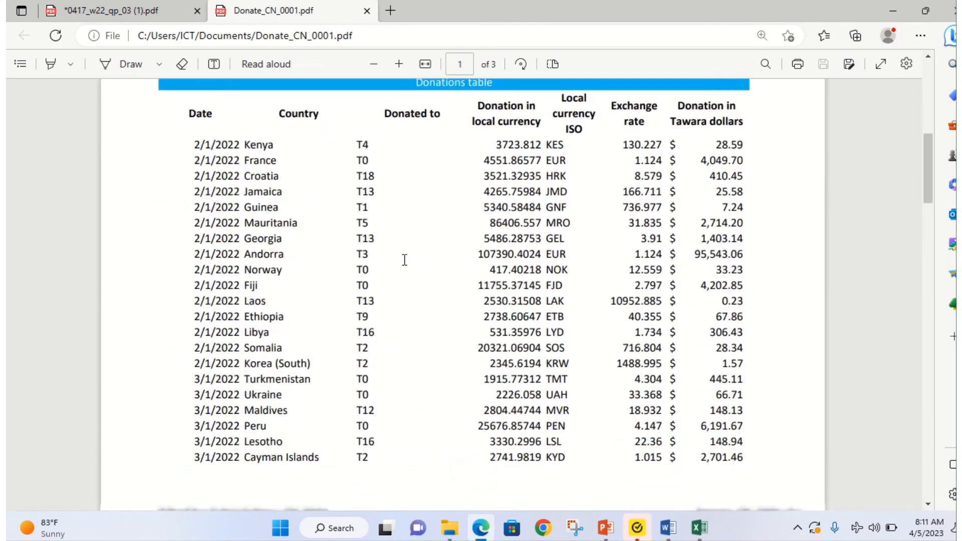
scroll(409, 264, down, 5)
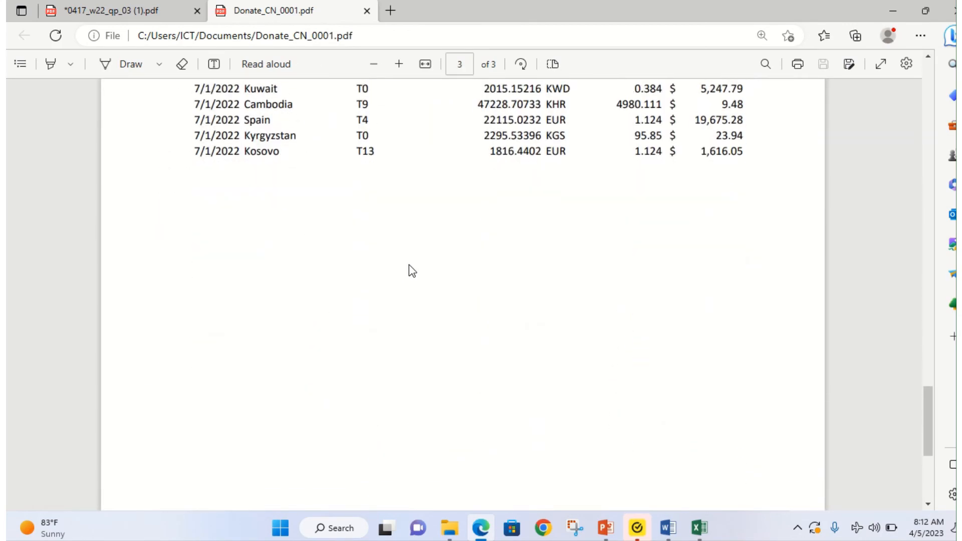
scroll(409, 265, up, 12)
scroll(412, 265, up, 10)
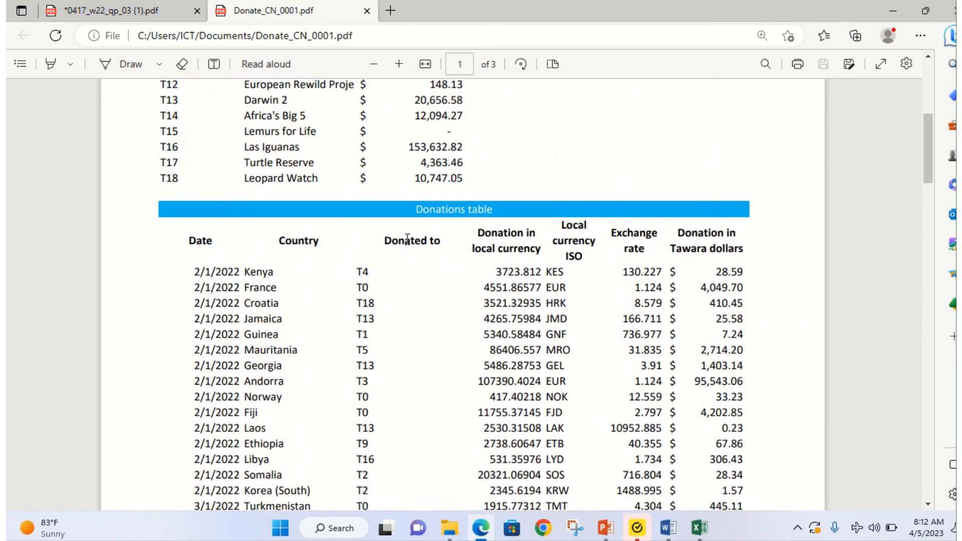
Step: Highlight the 'You will extract…' week 2 sentence on page 4, then bring up the source files folder
click(127, 15)
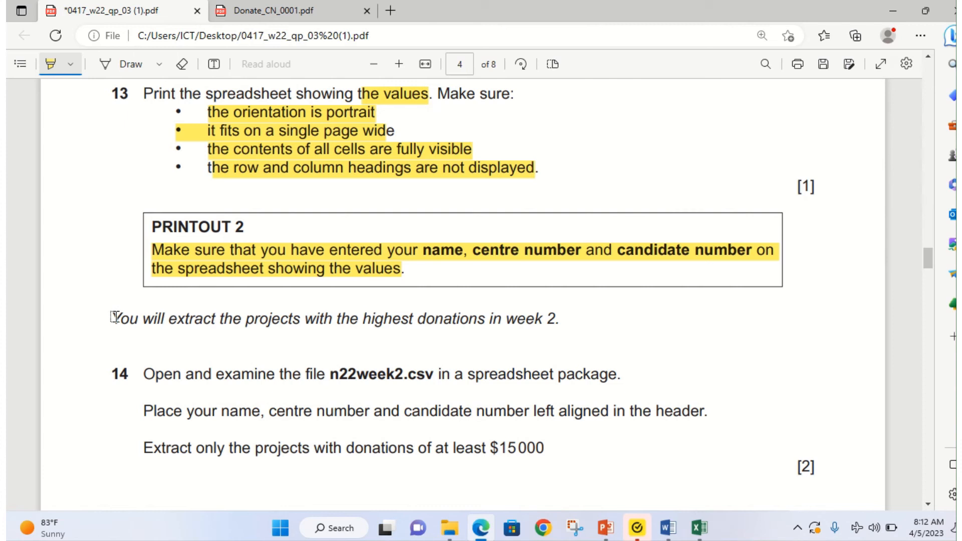
drag(114, 317, 574, 325)
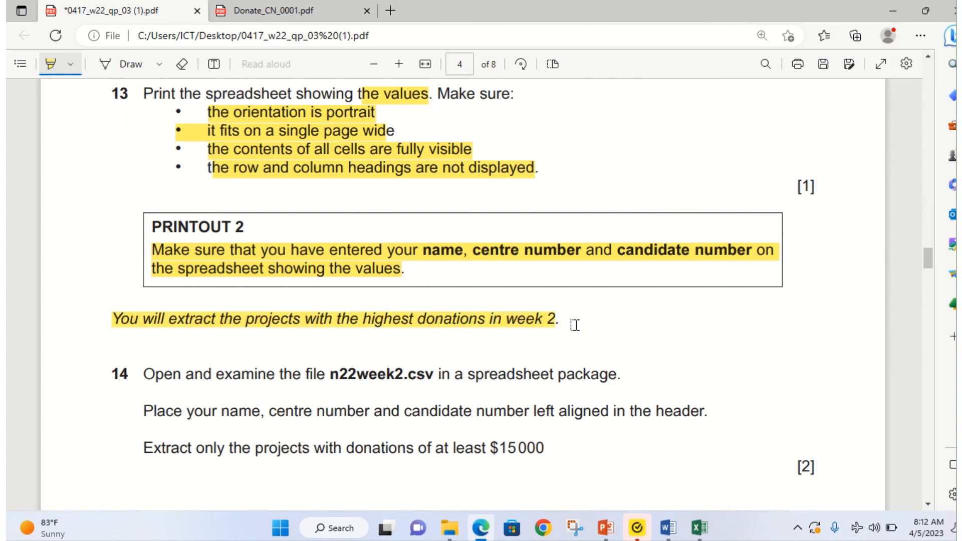
scroll(196, 393, down, 1)
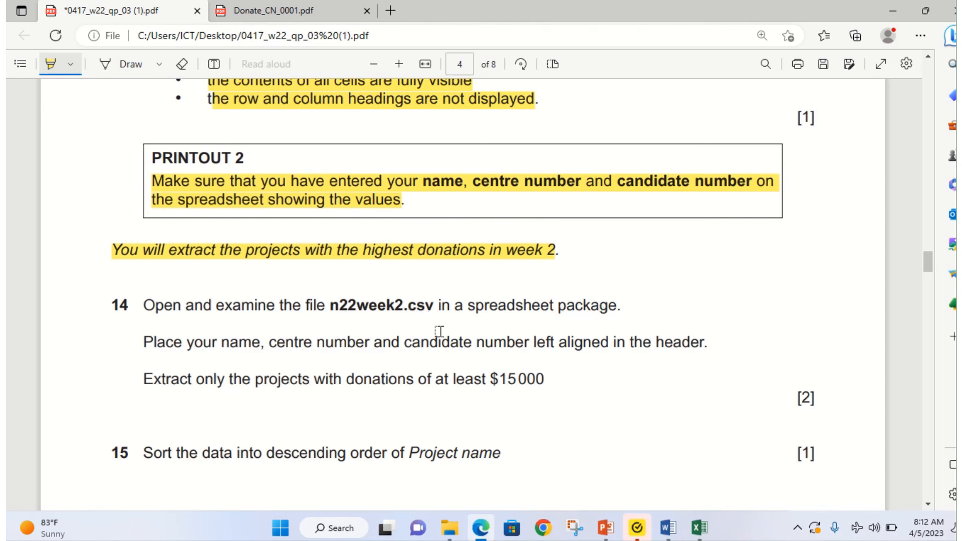
mouse_move(710, 538)
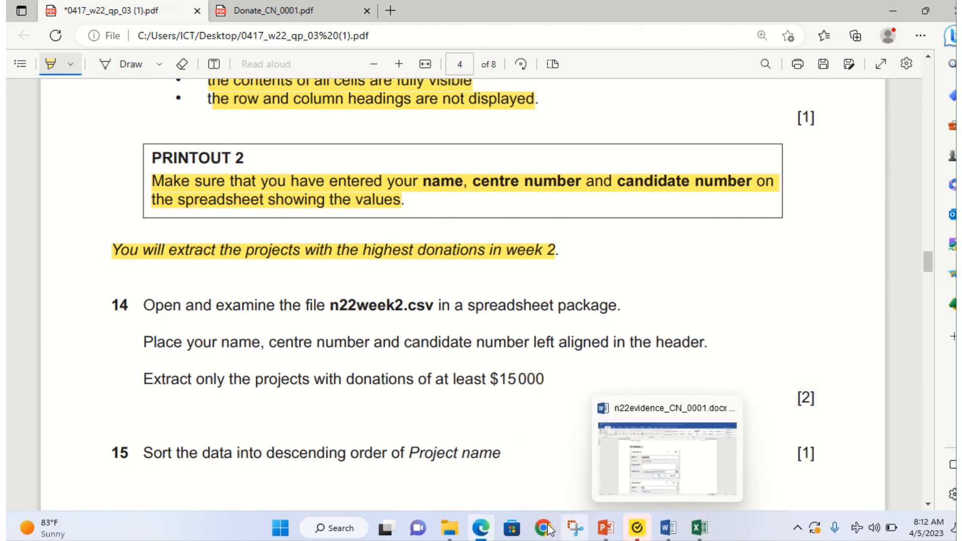
mouse_move(452, 535)
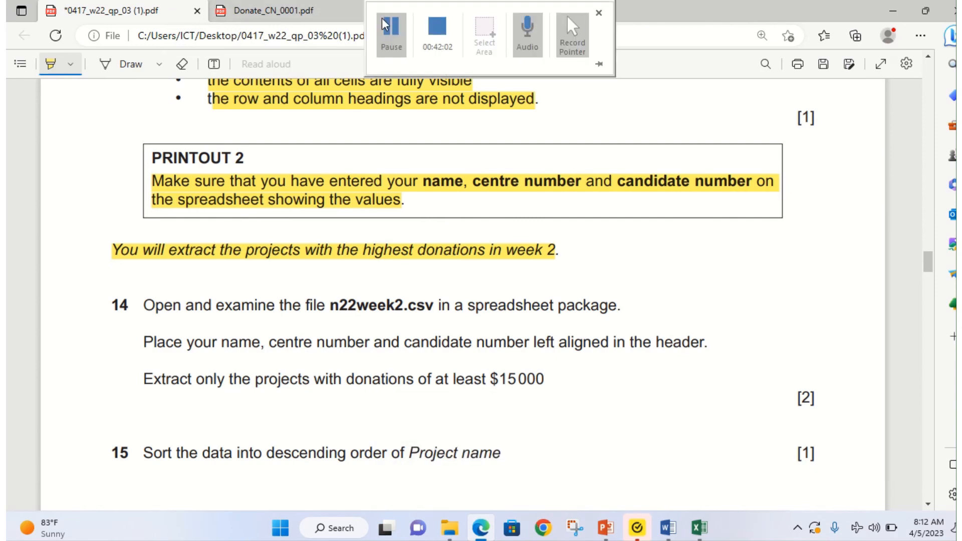
click(383, 23)
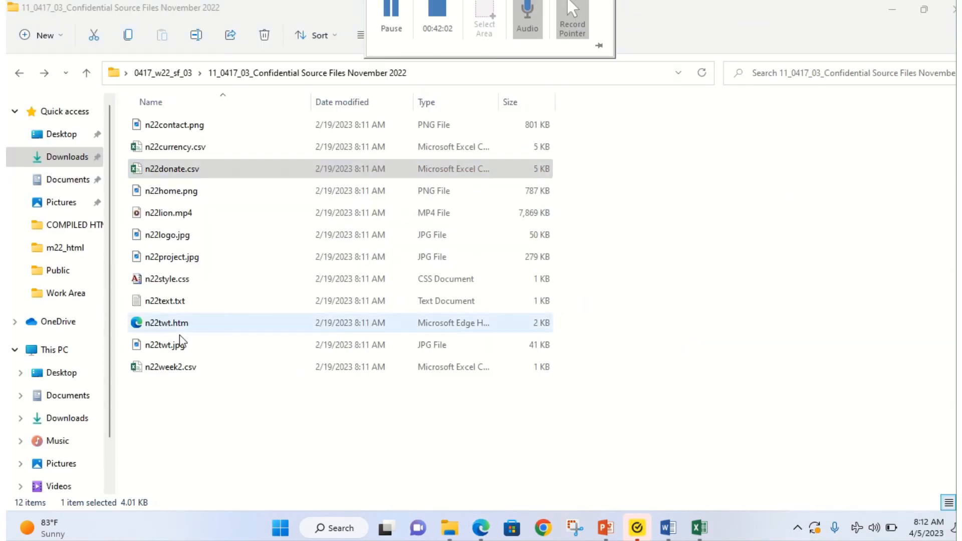
Step: Open n22week2.csv in Excel, zoom in on its Week 2 - 2022 Projects table, and return to the paper
double_click(166, 364)
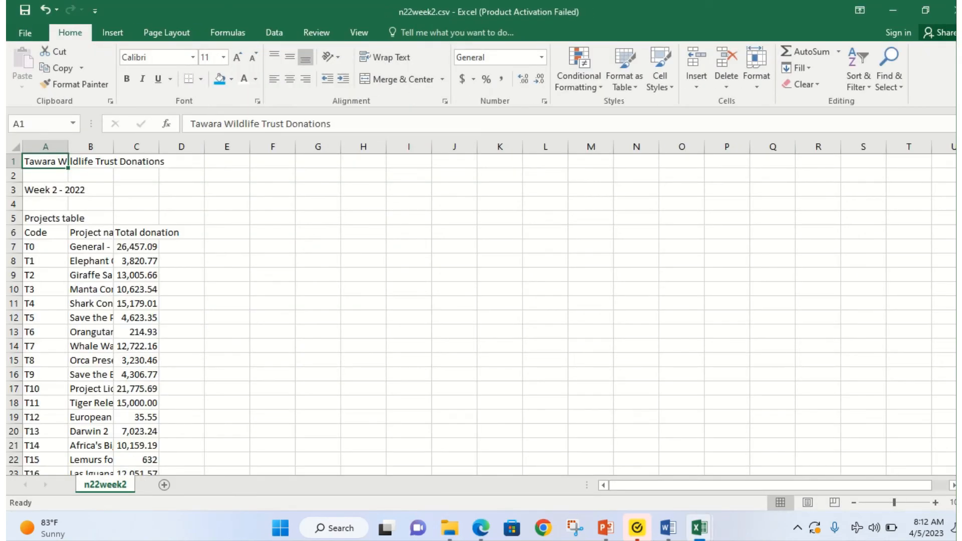
click(935, 502)
click(935, 503)
click(935, 502)
click(935, 502)
click(935, 502)
click(935, 503)
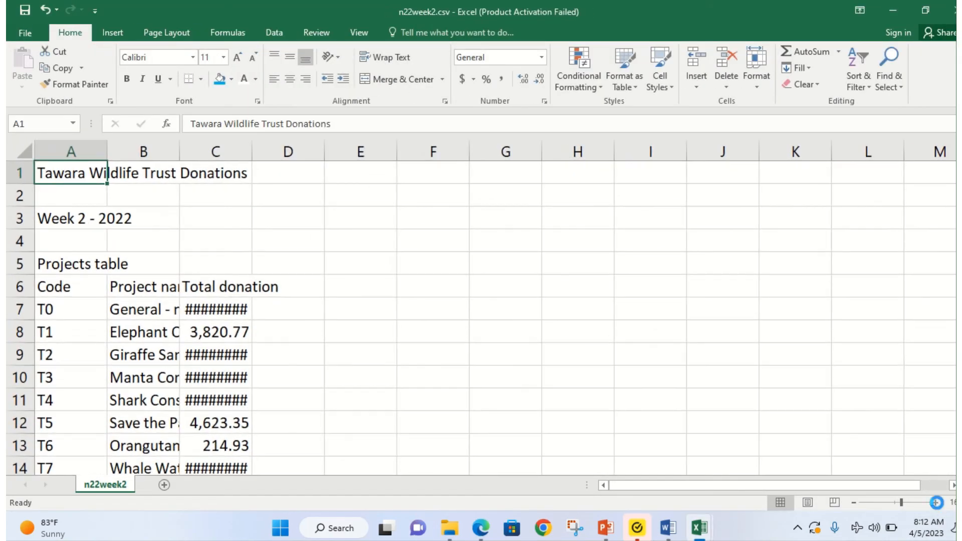
click(935, 503)
click(935, 502)
click(935, 503)
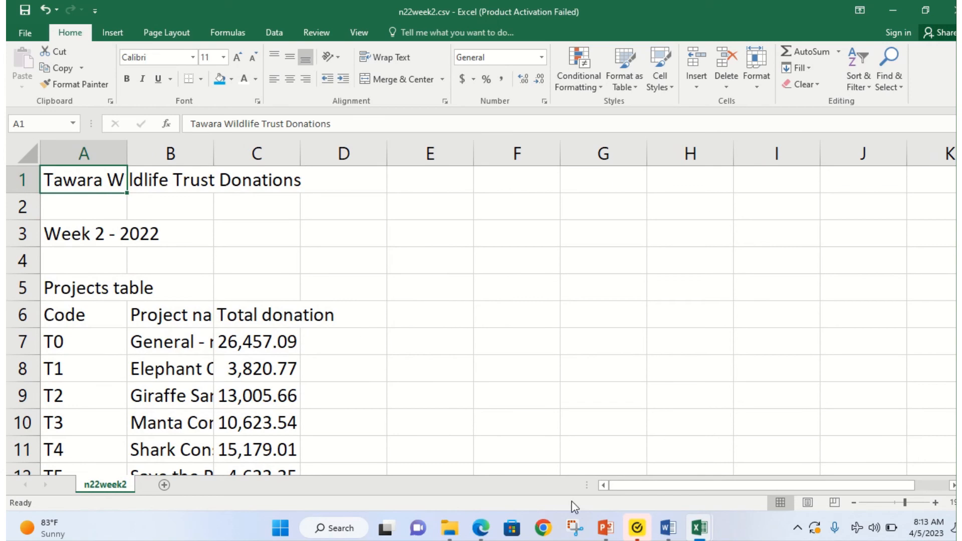
click(480, 527)
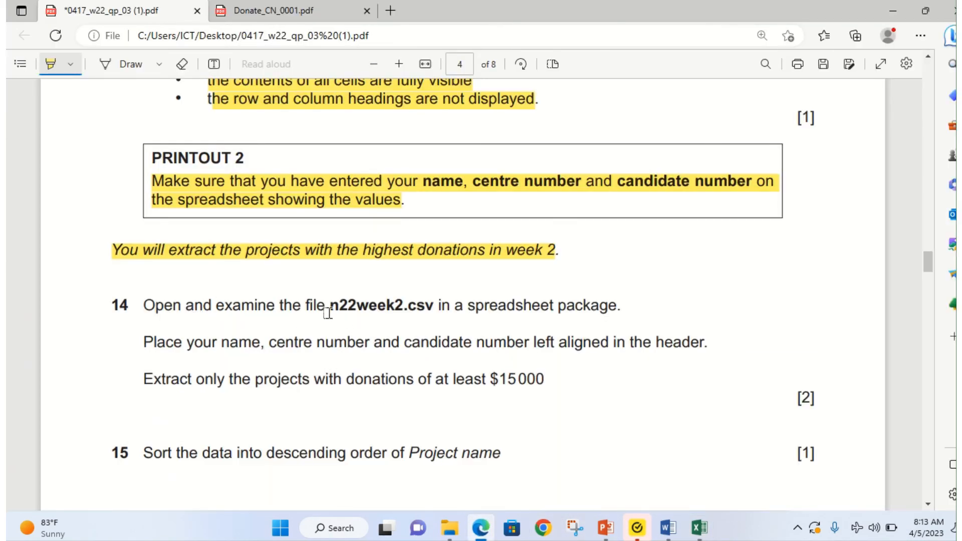
Step: Highlight 'n22week2.csv' and then 'header' in question 14
drag(327, 306, 443, 308)
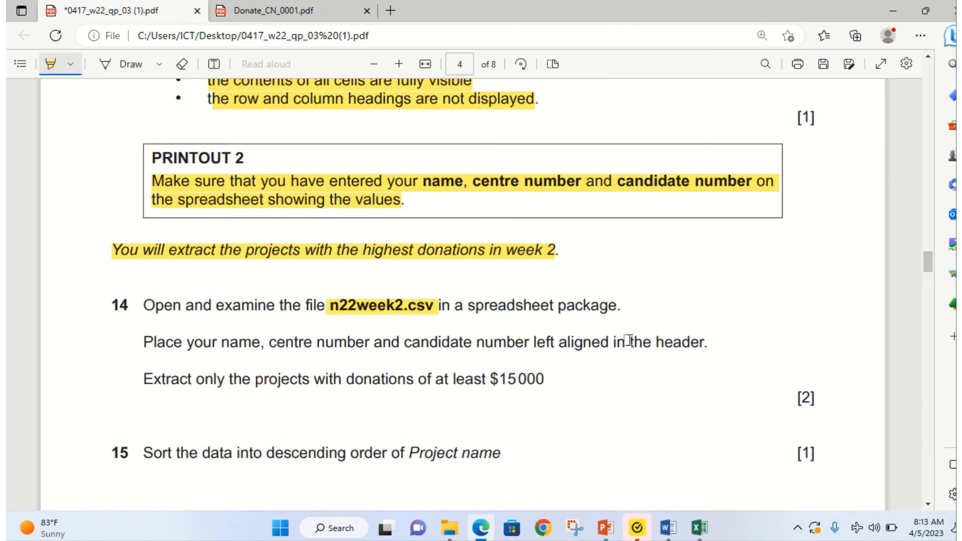
drag(655, 343, 706, 340)
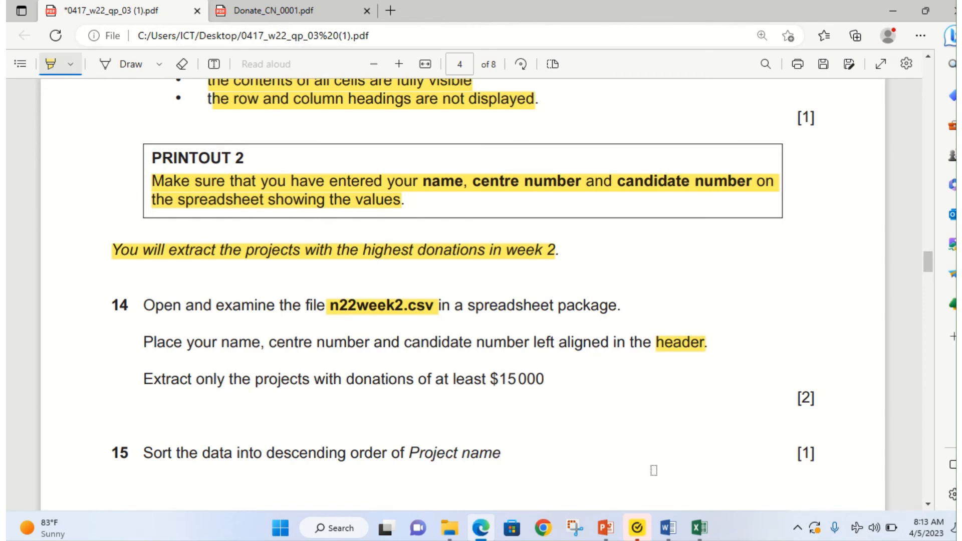
Step: Enter the candidate's name, centre number and candidate number in the left page header section
mouse_move(699, 527)
click(795, 488)
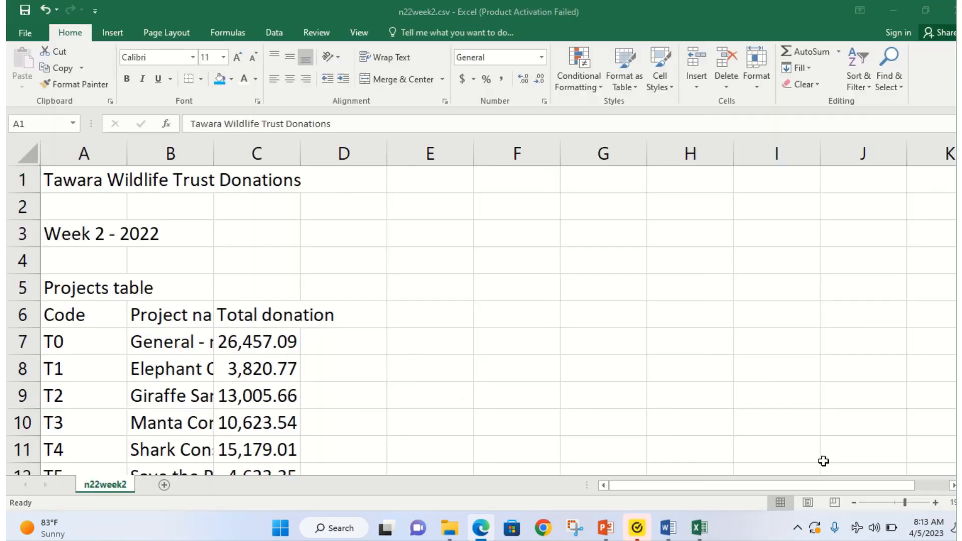
click(114, 30)
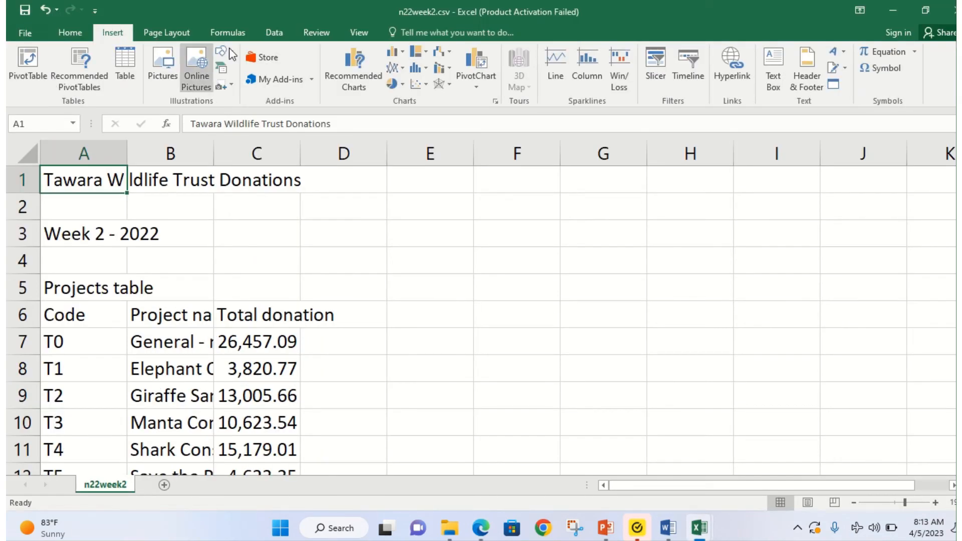
click(806, 70)
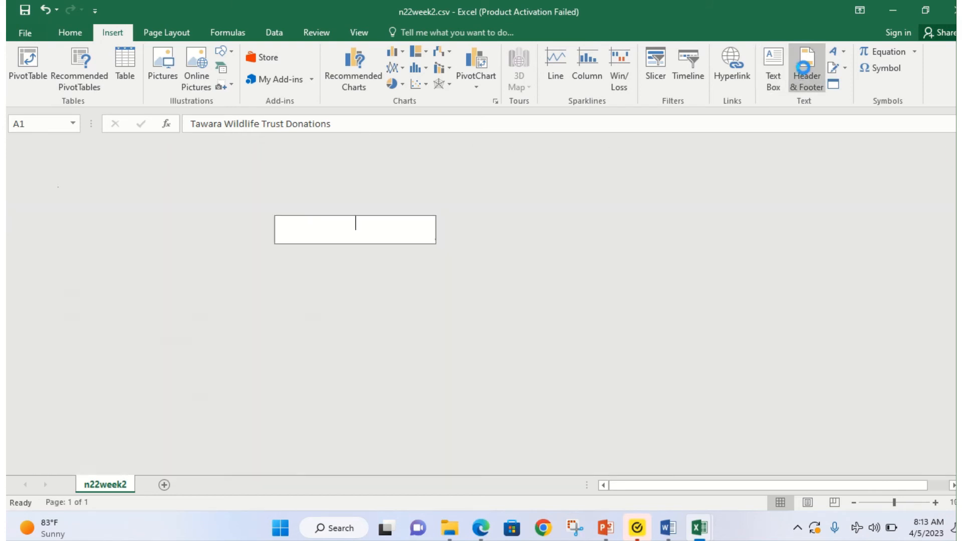
click(110, 231)
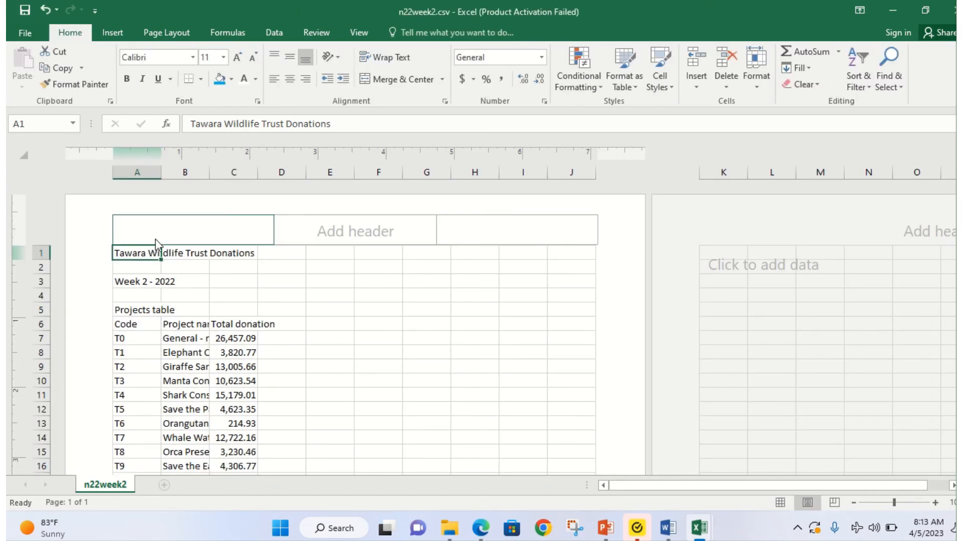
click(159, 222)
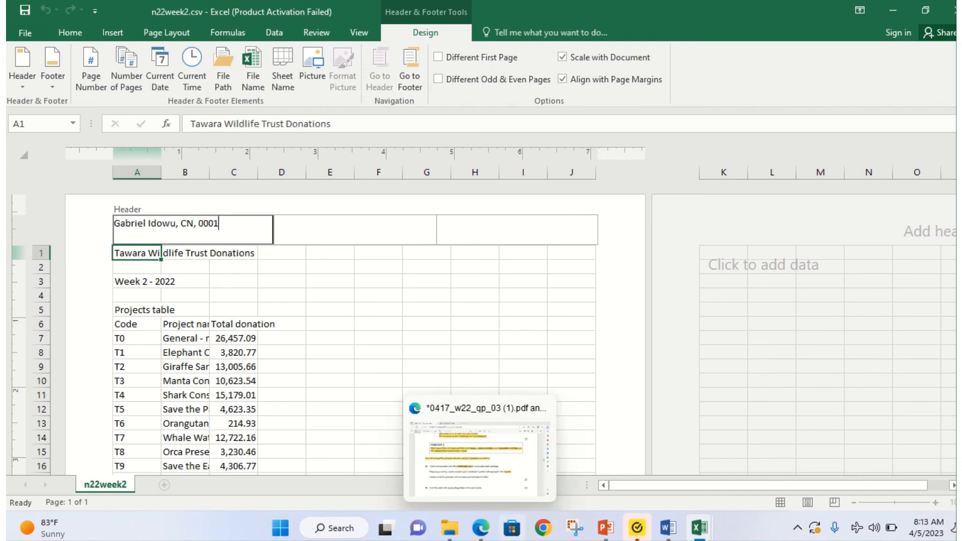
click(480, 532)
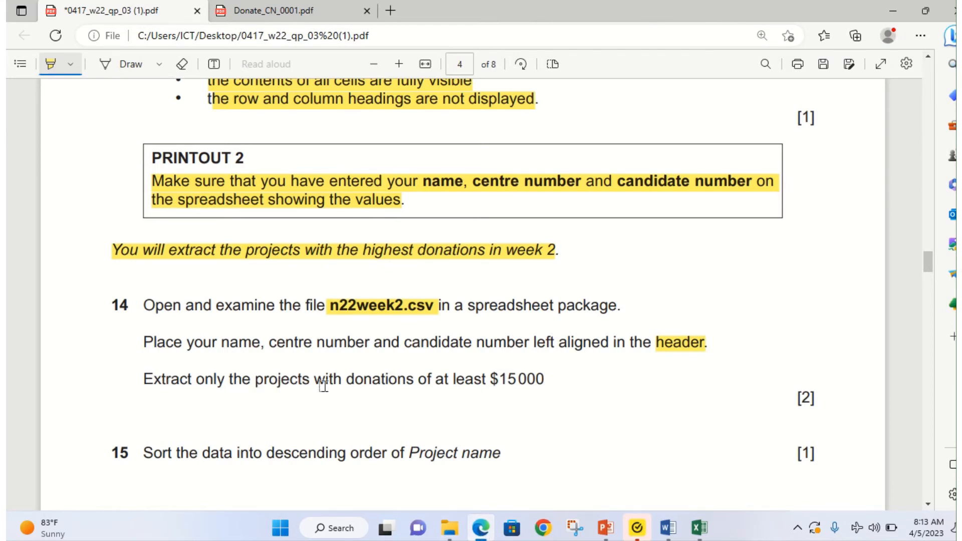
Step: Highlight 'donations of at least $15000' in question 14 and go back to n22week2.csv
drag(346, 379, 551, 392)
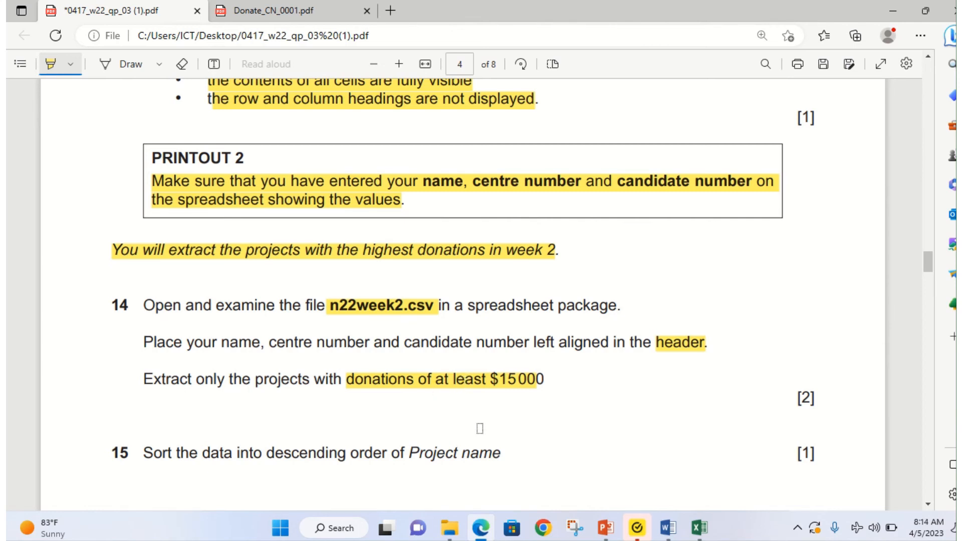
mouse_move(481, 527)
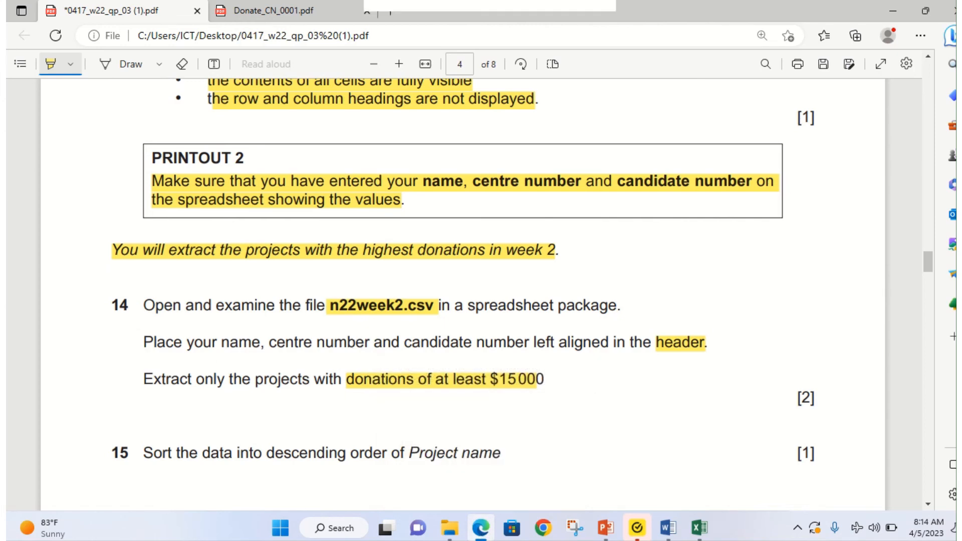
mouse_move(709, 532)
click(824, 460)
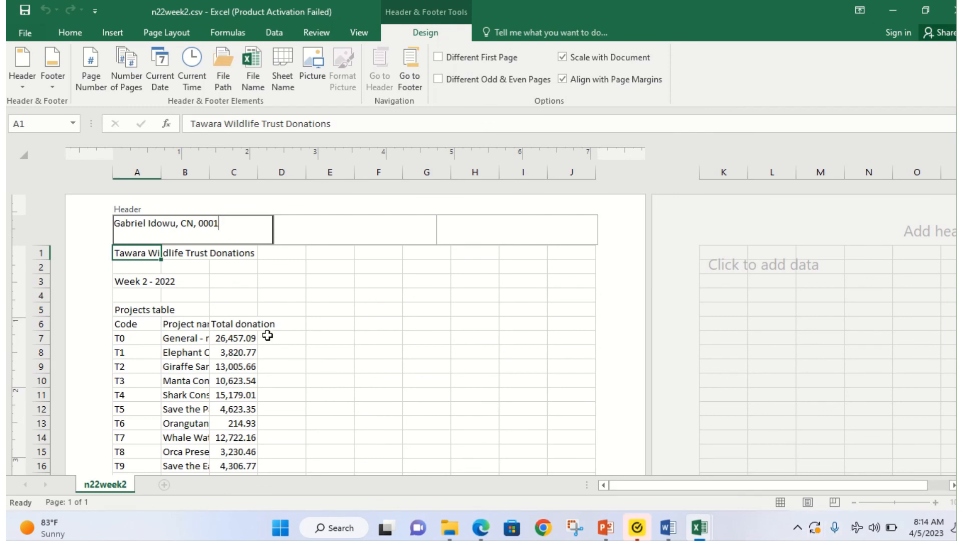
Step: Leave the header and AutoFit columns B and C to show project names and Total donation
click(291, 299)
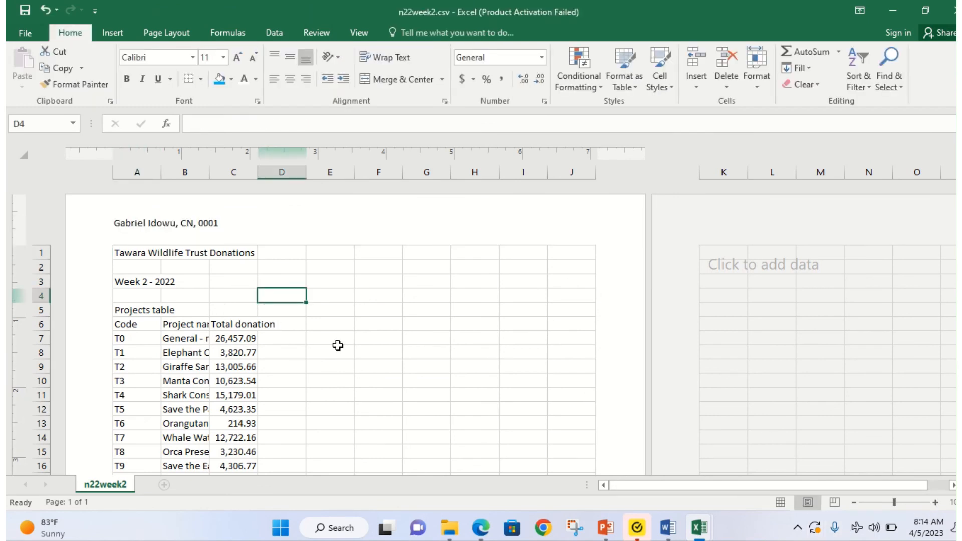
key(super+plus)
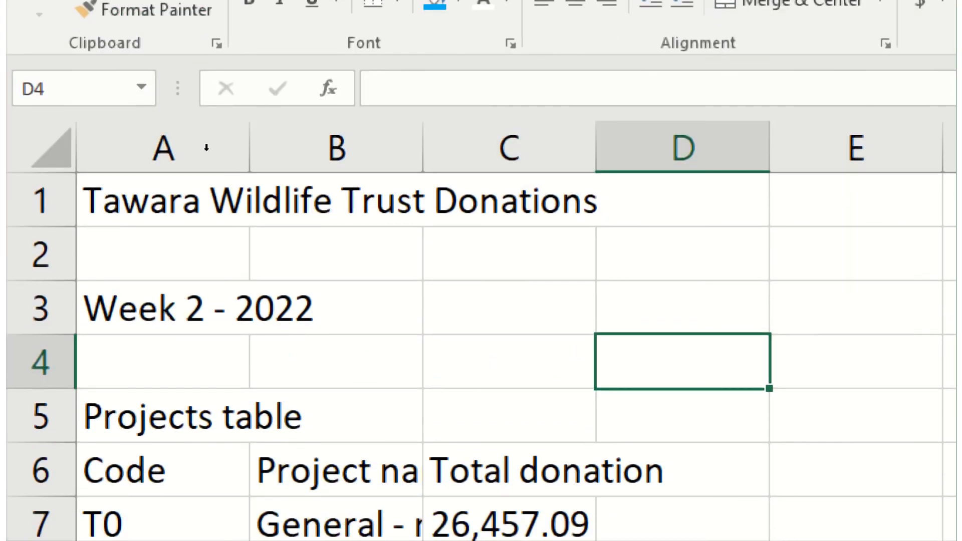
double_click(216, 157)
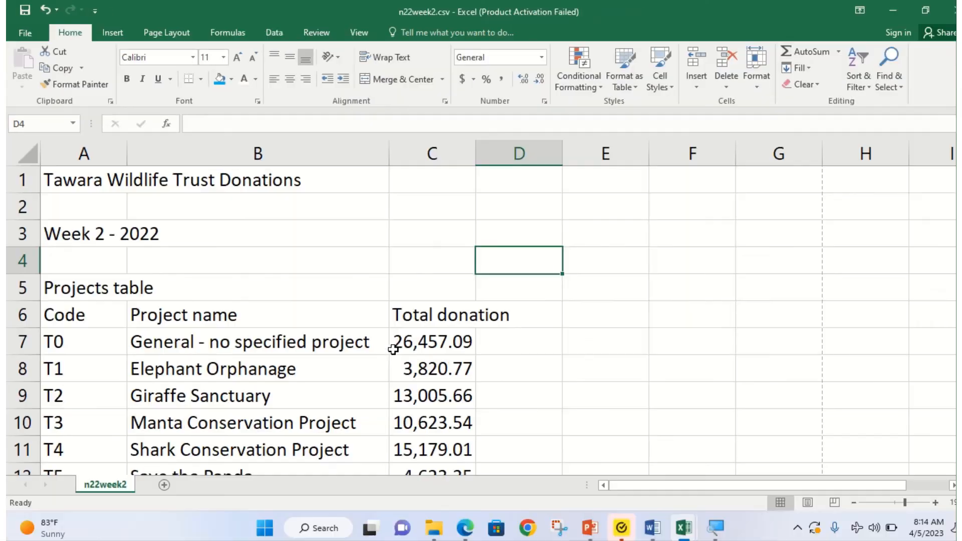
click(481, 528)
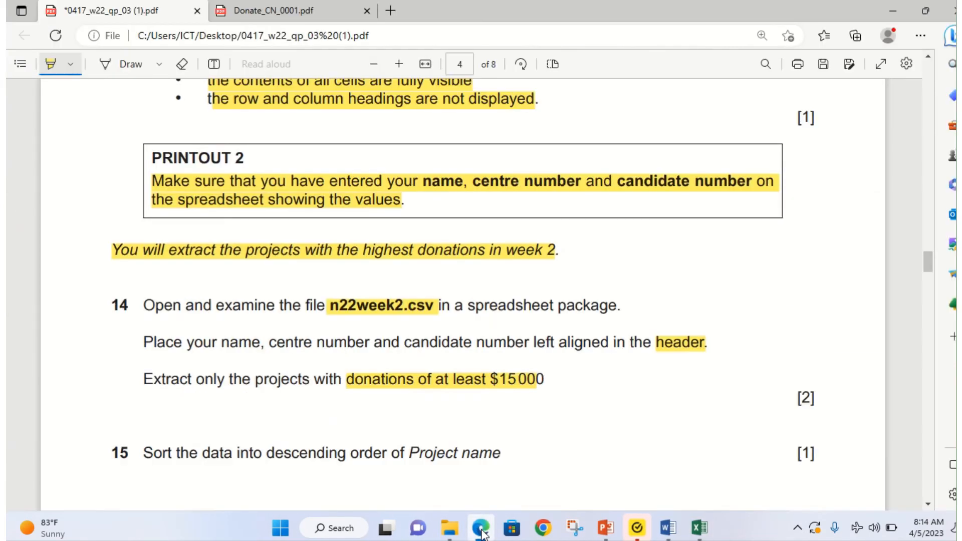
click(481, 530)
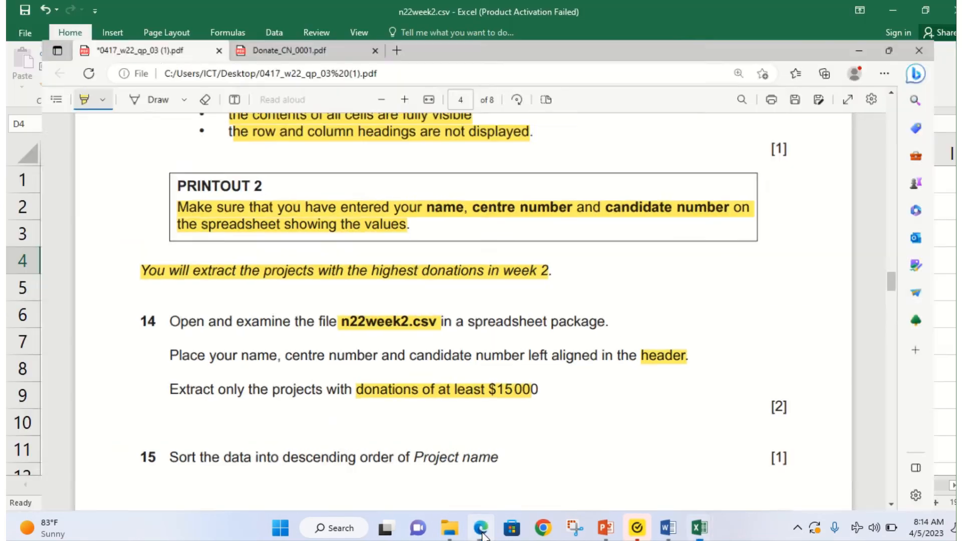
double_click(469, 155)
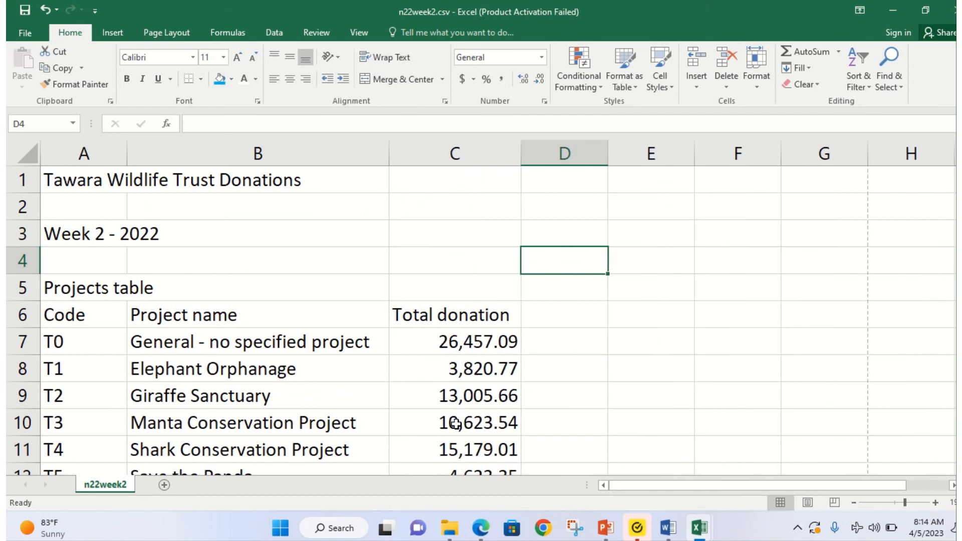
scroll(454, 418, down, 2)
scroll(460, 386, up, 2)
Step: Check the first donation value's format and select the project rows A7:C25
click(441, 335)
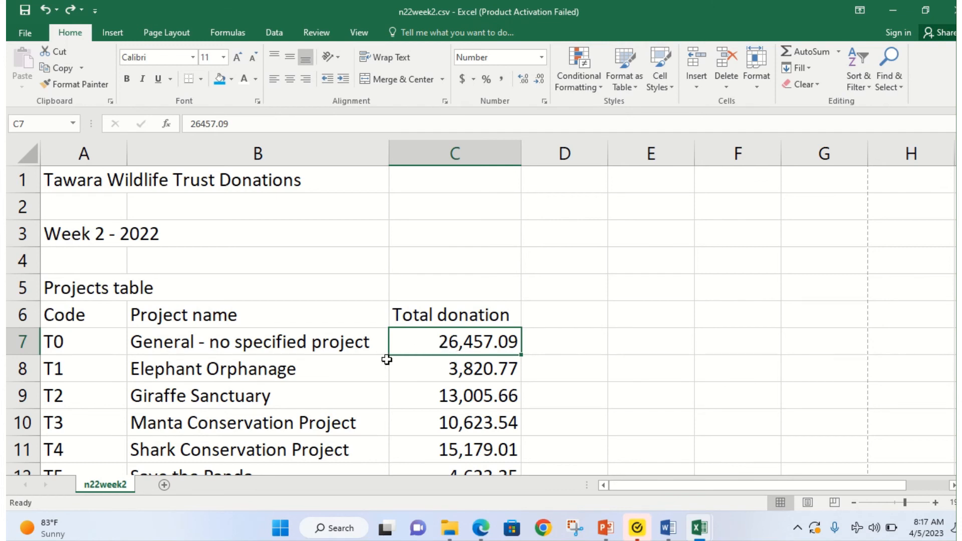
click(482, 530)
drag(53, 338, 494, 423)
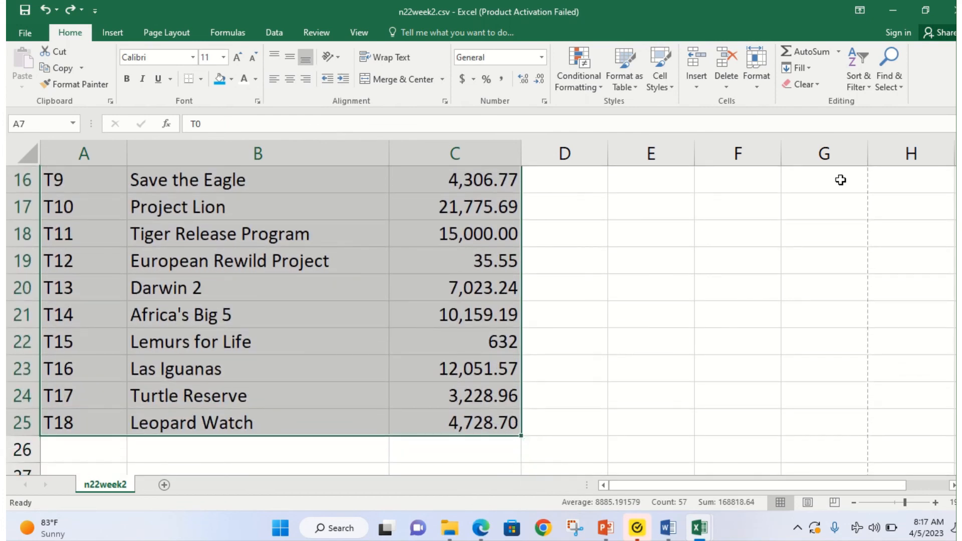
Step: Add filter arrows and start a Total donation custom filter 'less than or equal to 15000'
click(859, 88)
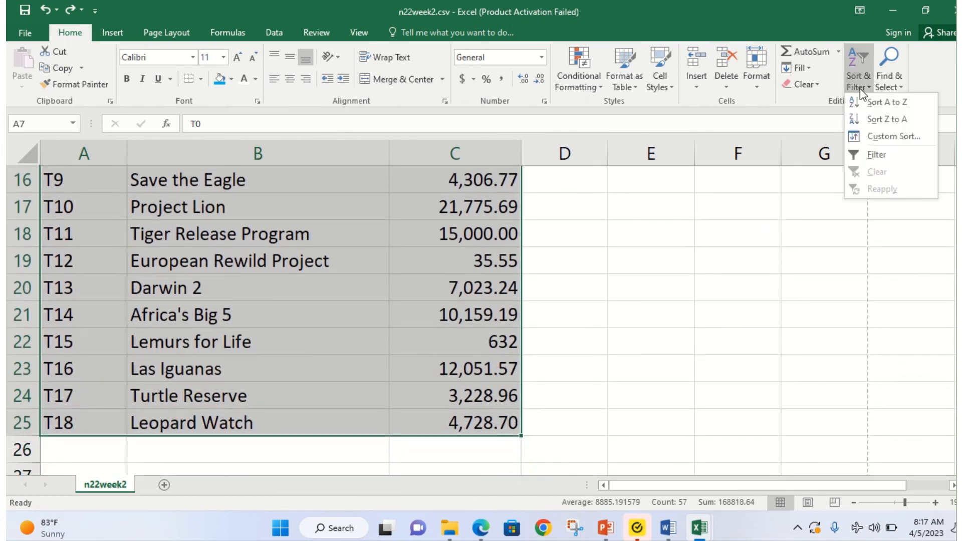
click(874, 155)
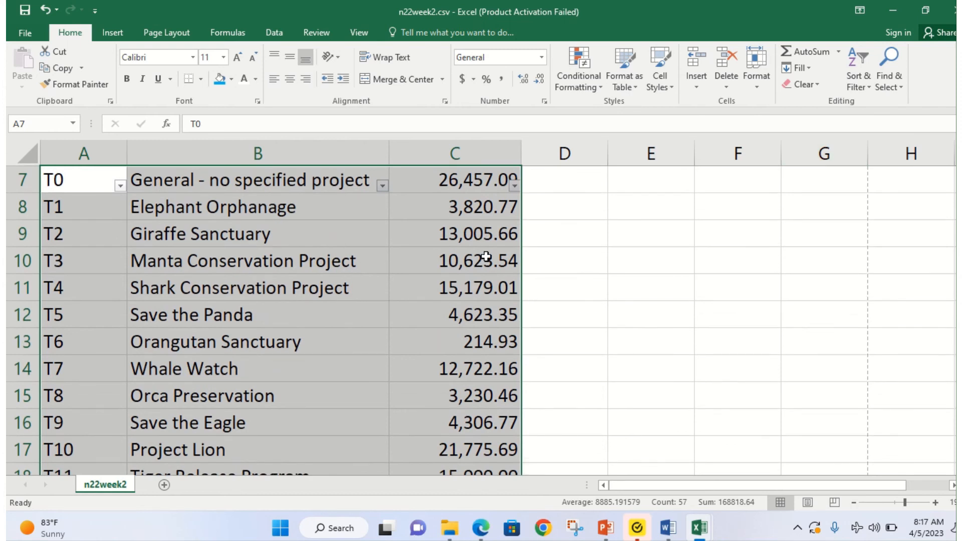
click(515, 187)
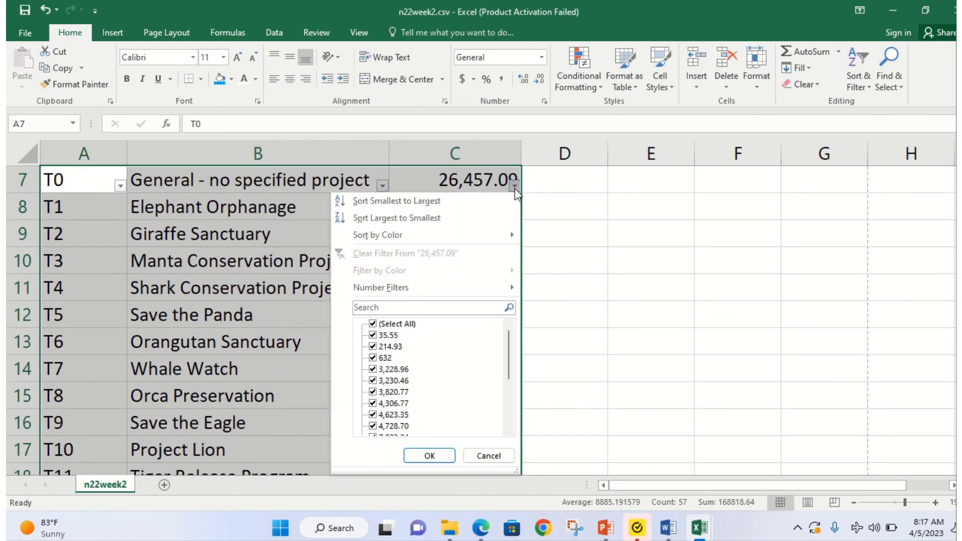
mouse_move(510, 292)
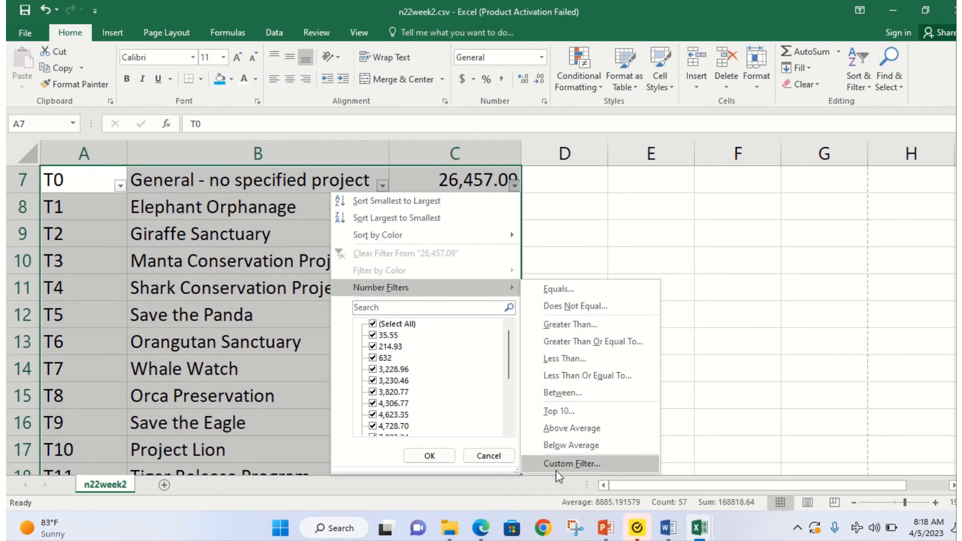
click(584, 382)
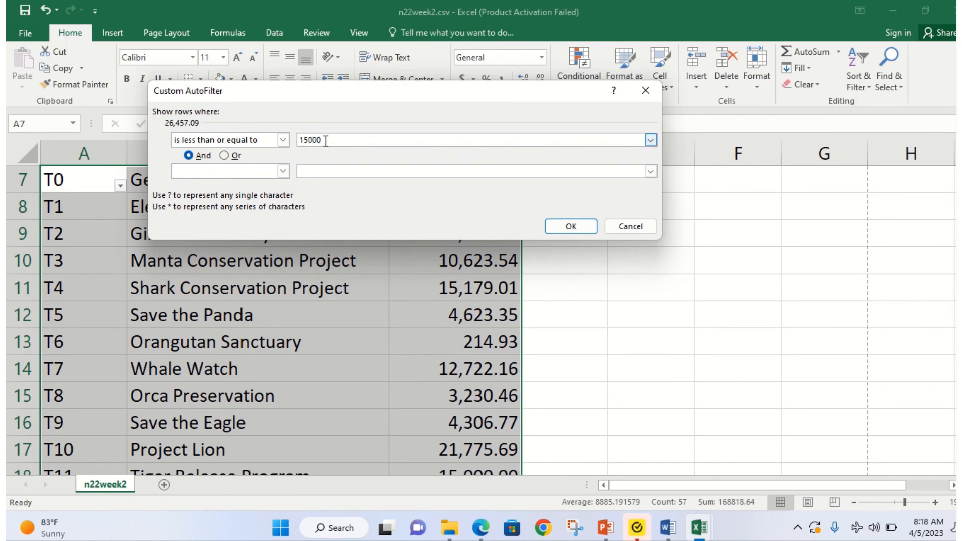
click(481, 527)
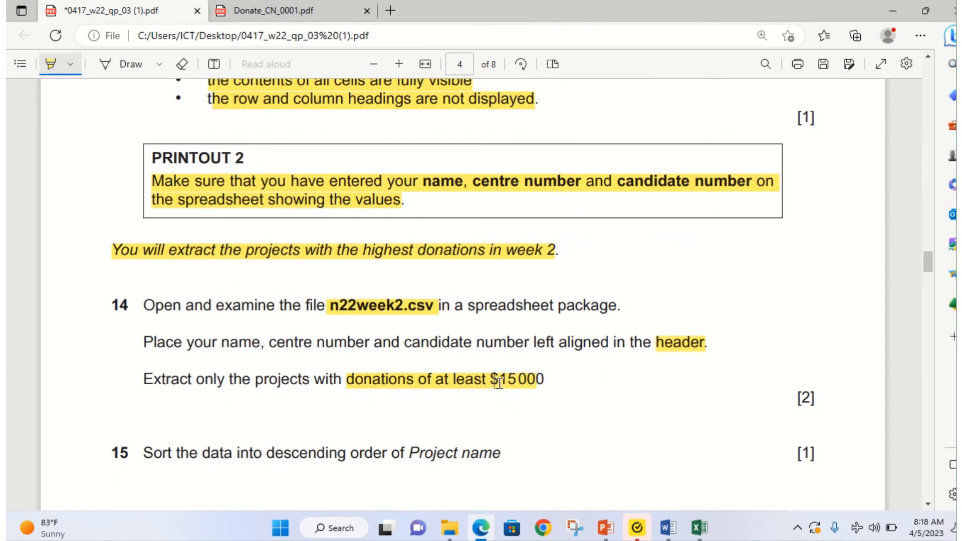
Step: Return to the unfinished Total donation custom filter in Excel
click(480, 530)
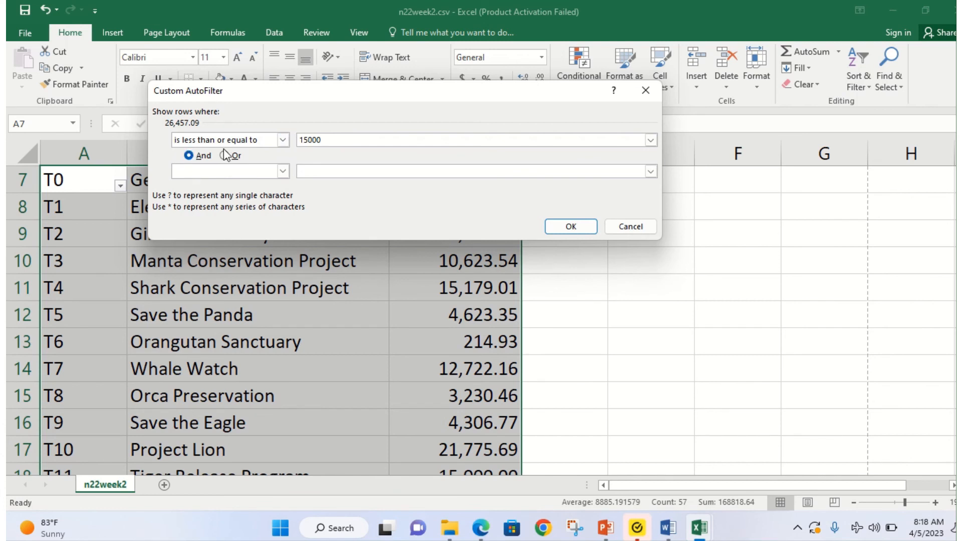
Step: Change the Total donation filter to 'greater than or equal to 15000', leaving T0, T4, T10, T11
click(283, 140)
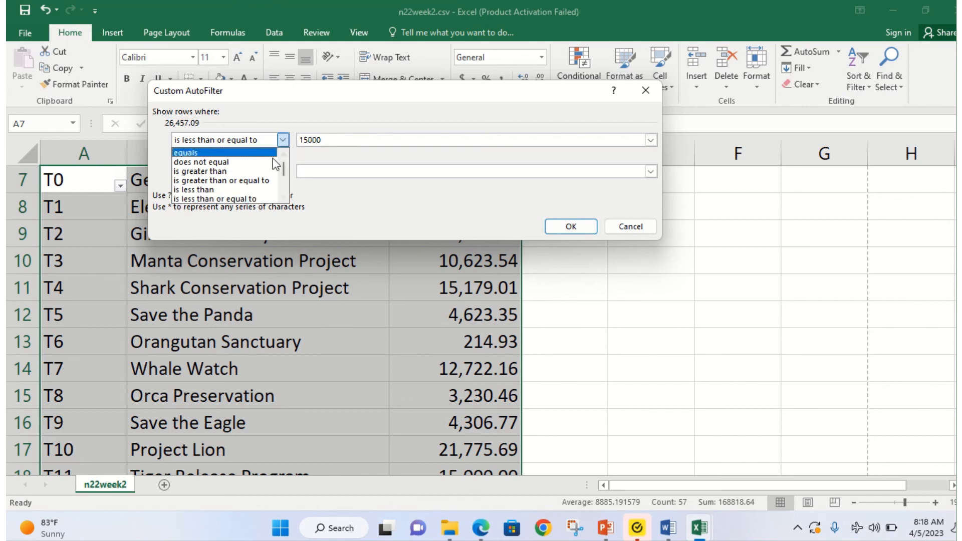
click(259, 181)
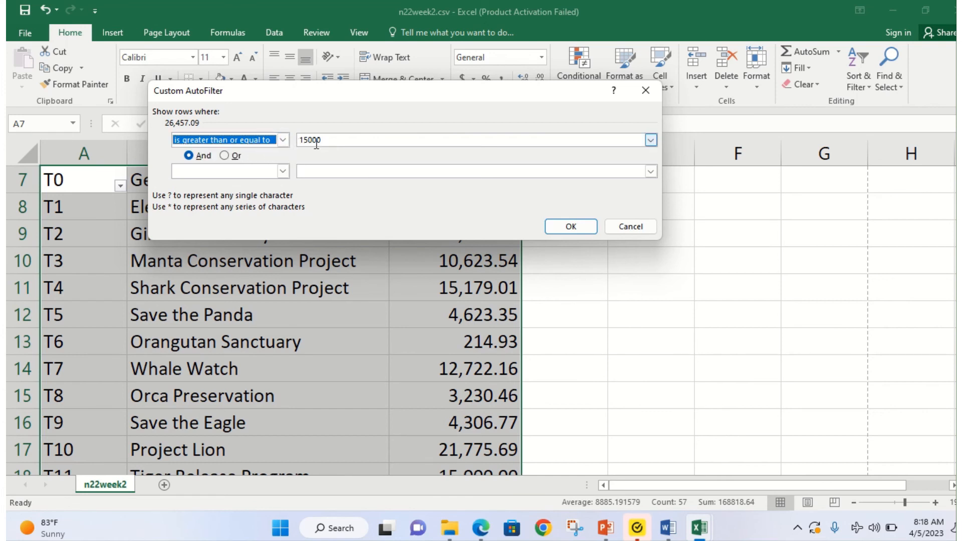
click(552, 227)
scroll(317, 313, up, 2)
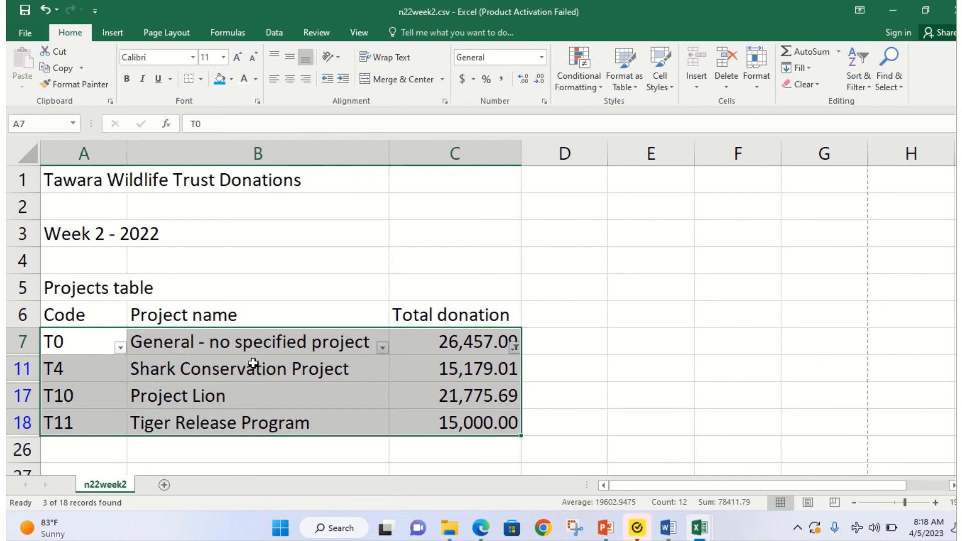
Step: In the exam paper, highlight 'Project name' and 'descending' in question 15
click(481, 526)
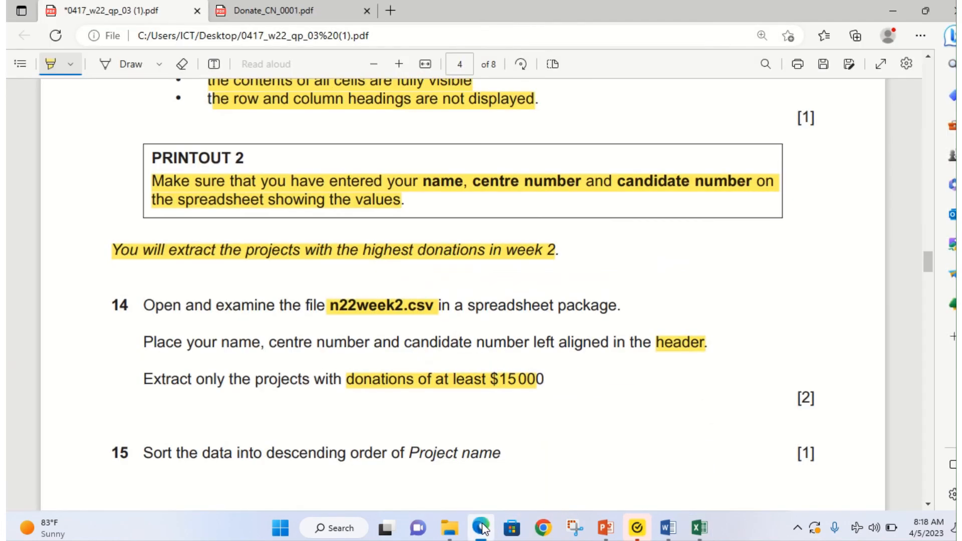
scroll(358, 433, down, 1)
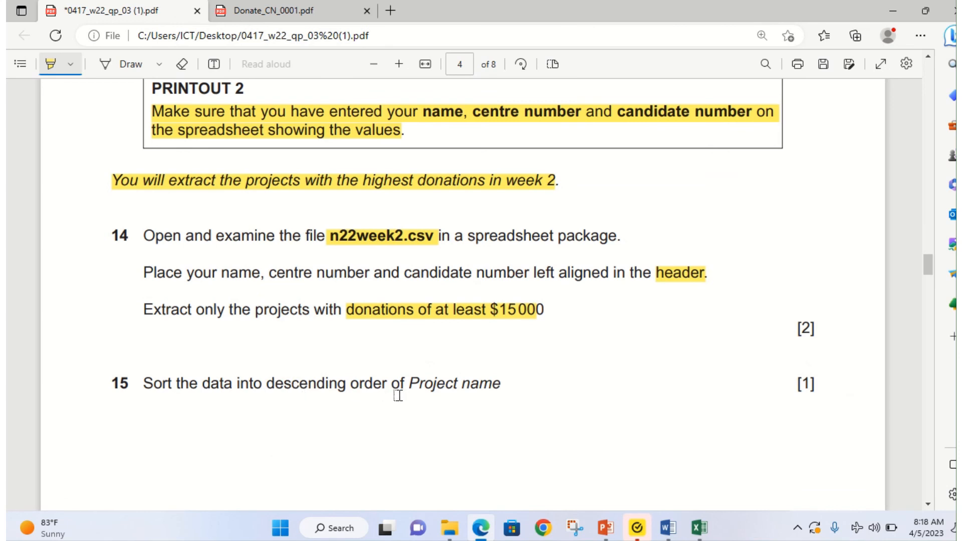
drag(408, 388, 500, 393)
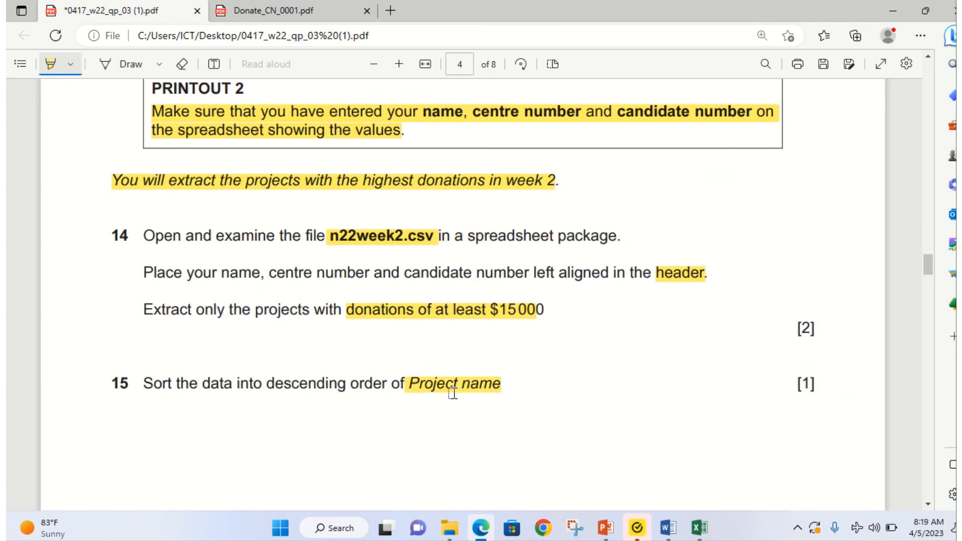
drag(267, 386, 346, 386)
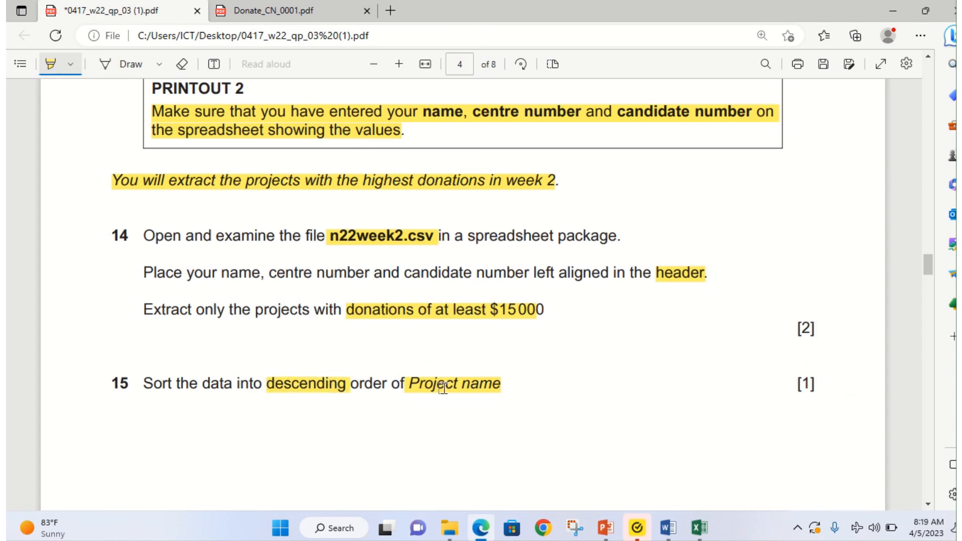
Step: Select the filtered project rows A6:B11 and bring up the Custom Sort dialog
click(483, 531)
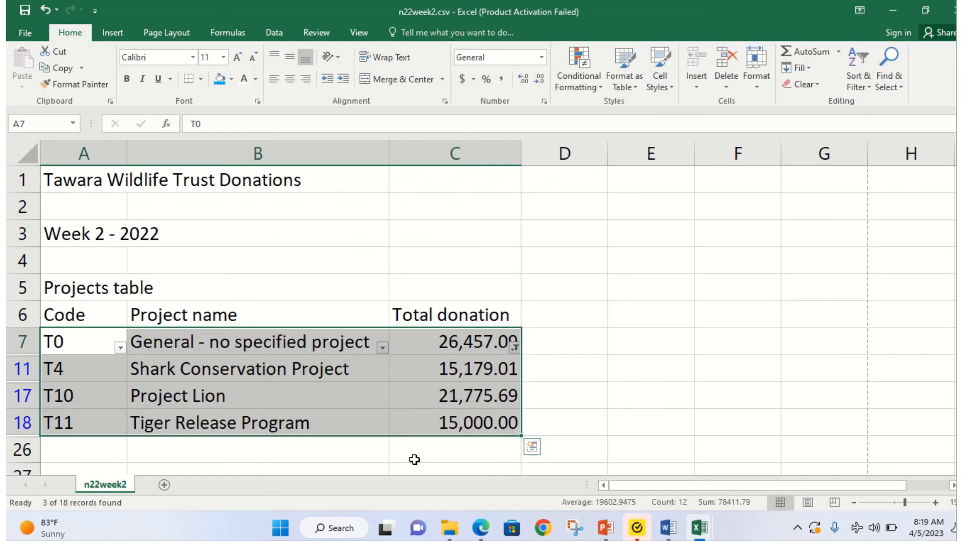
click(238, 319)
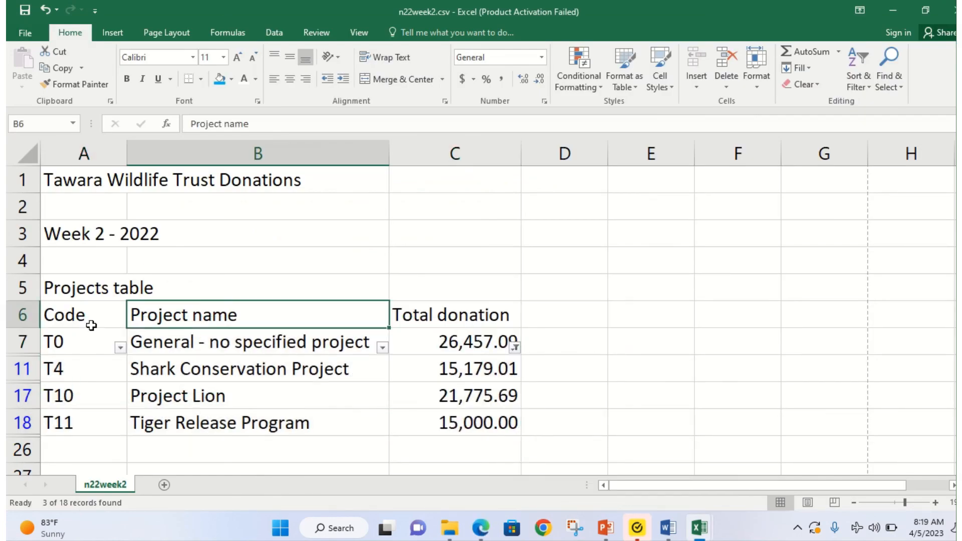
drag(52, 315, 461, 423)
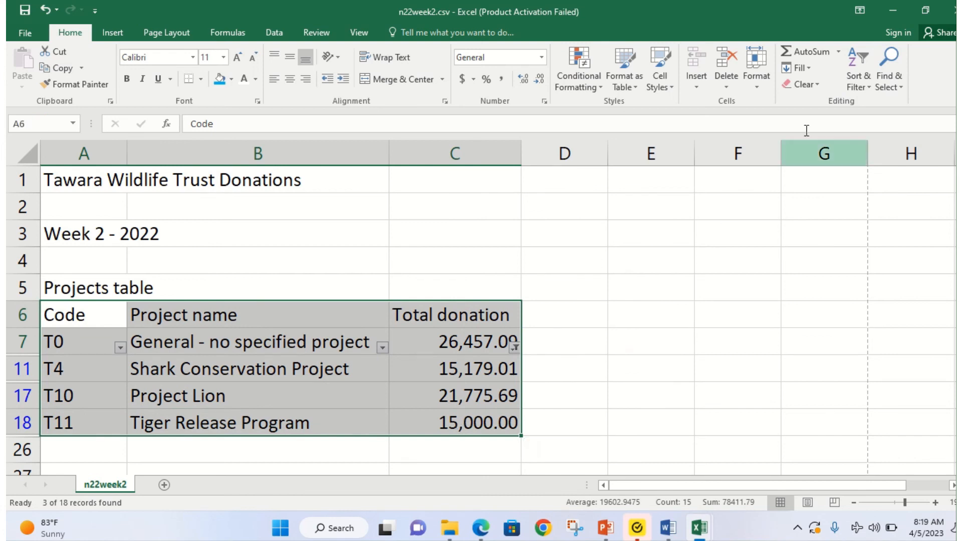
click(858, 90)
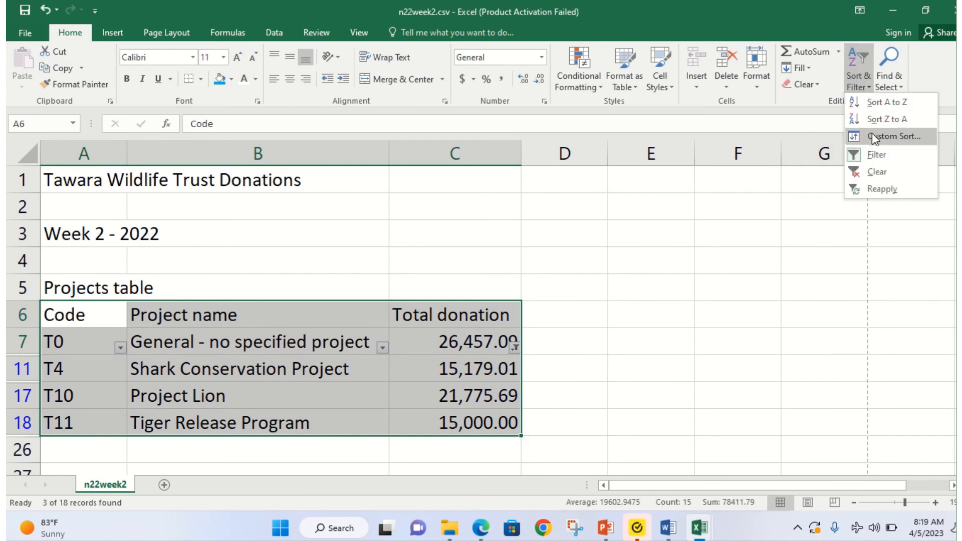
click(868, 139)
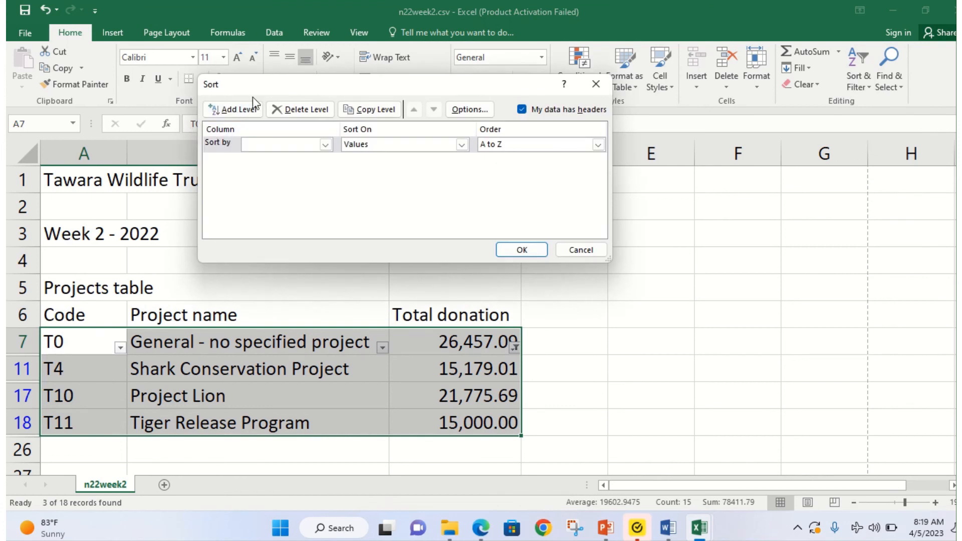
drag(268, 83, 269, 112)
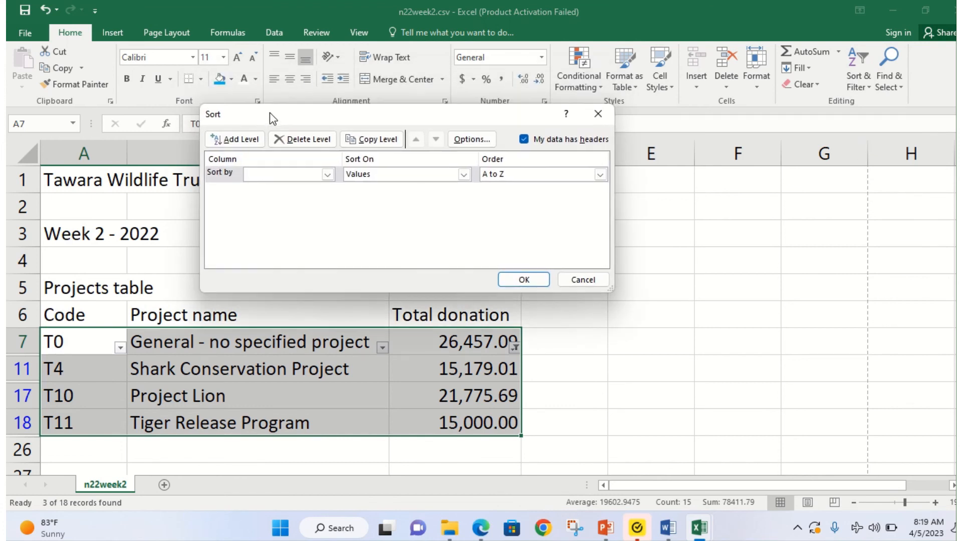
Step: Sort by Project name Z to A, then bring question 16 of the exam paper into view
click(328, 175)
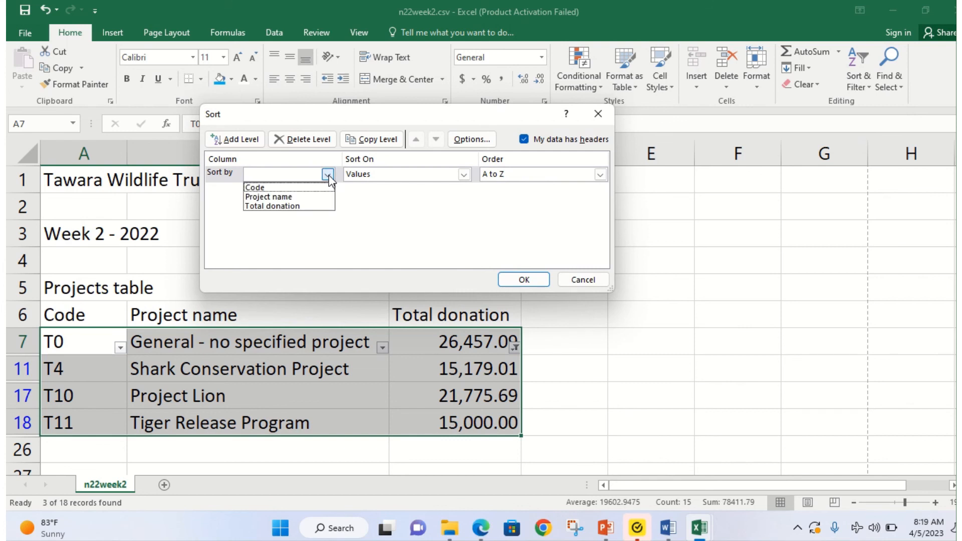
click(313, 197)
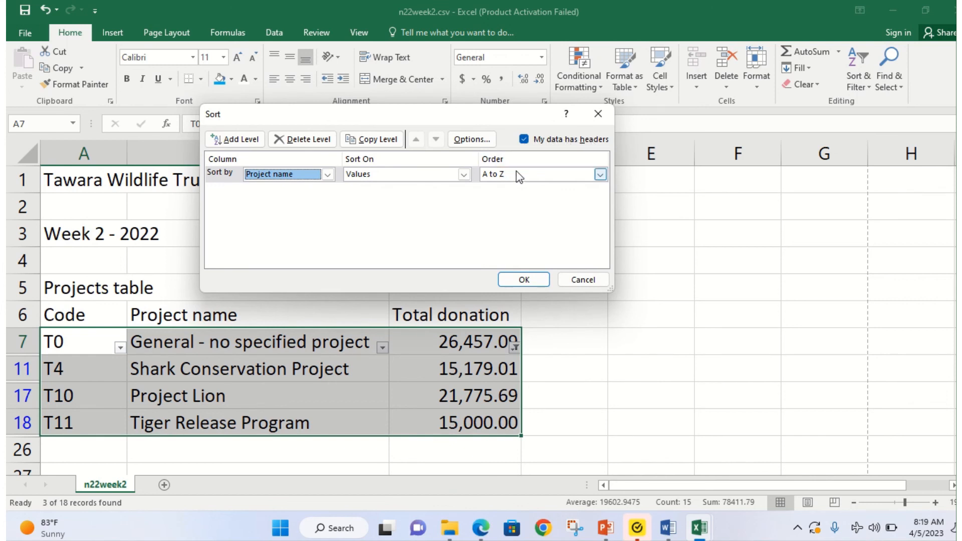
click(599, 174)
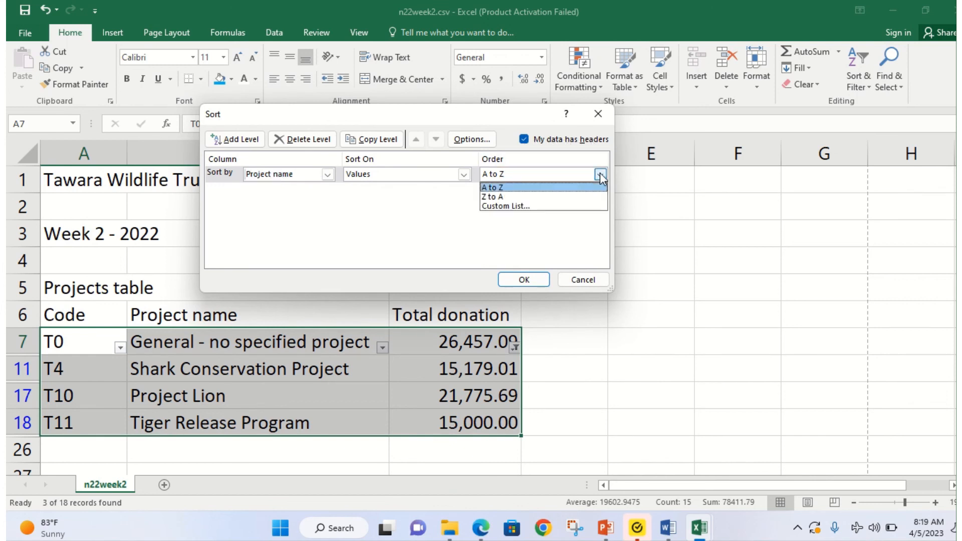
click(548, 199)
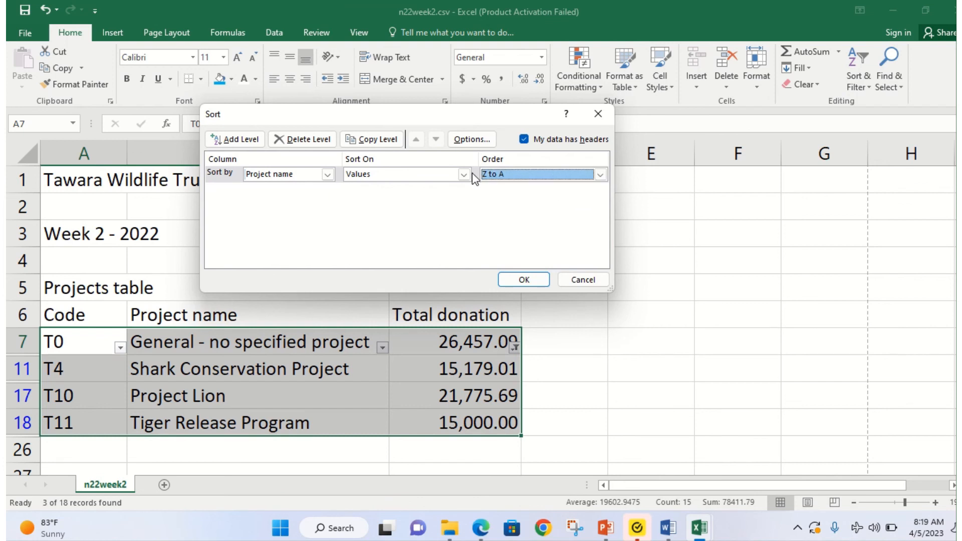
click(524, 279)
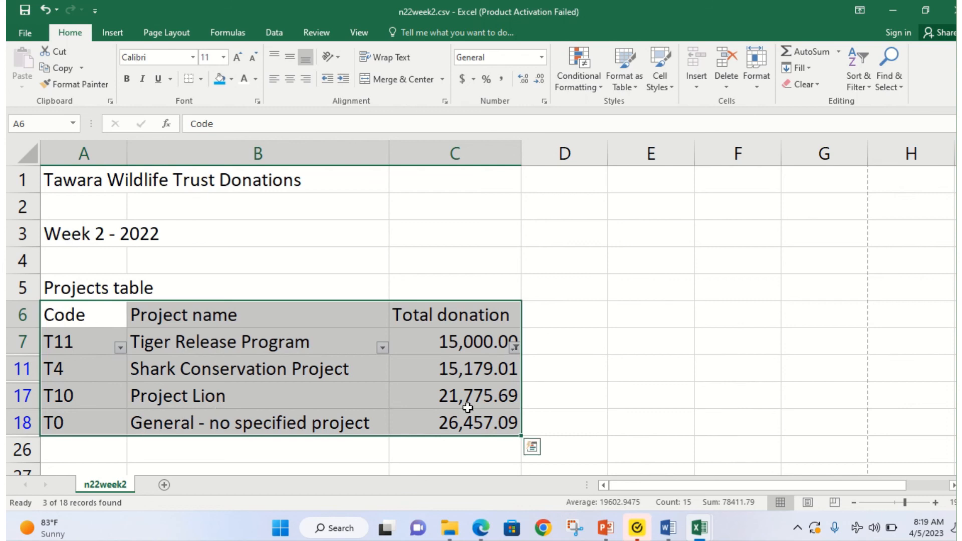
click(481, 528)
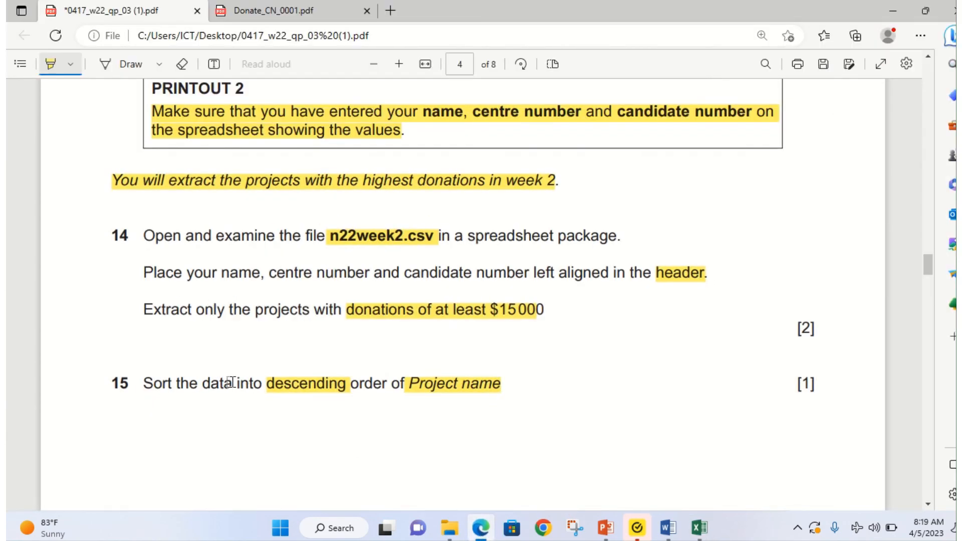
scroll(231, 382, down, 8)
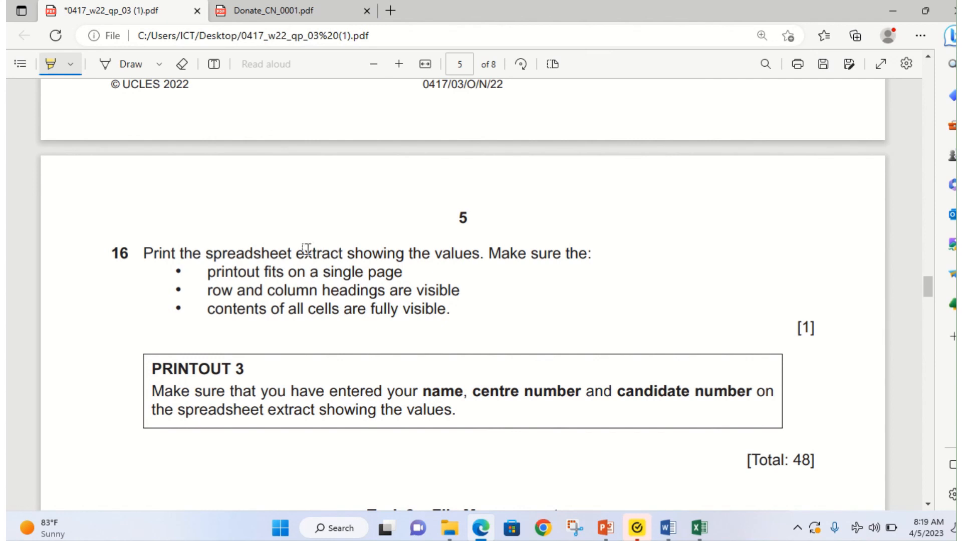
Step: Highlight question 16's extract instruction and its three print requirements, then return to Excel
drag(207, 254, 472, 255)
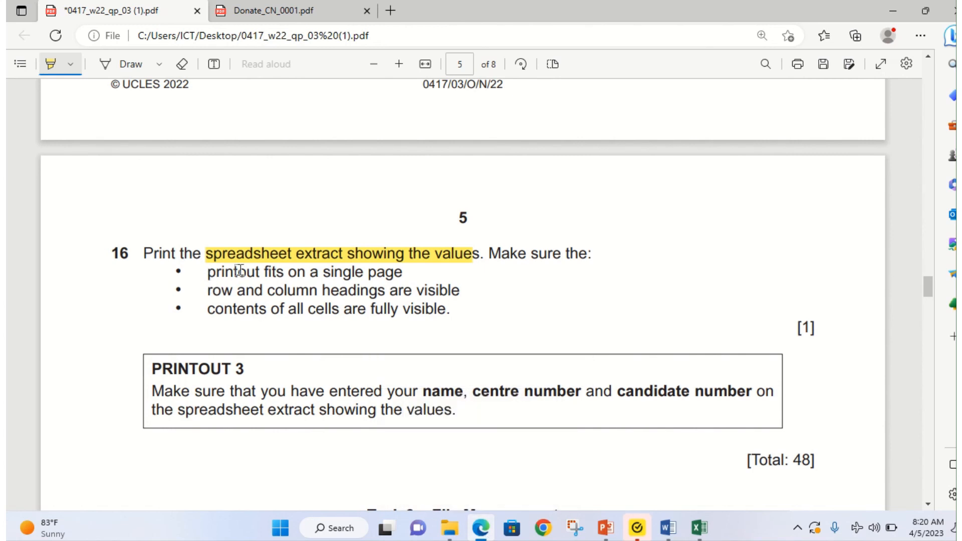
mouse_move(239, 271)
mouse_down()
mouse_move(457, 297)
mouse_move(467, 323)
mouse_up()
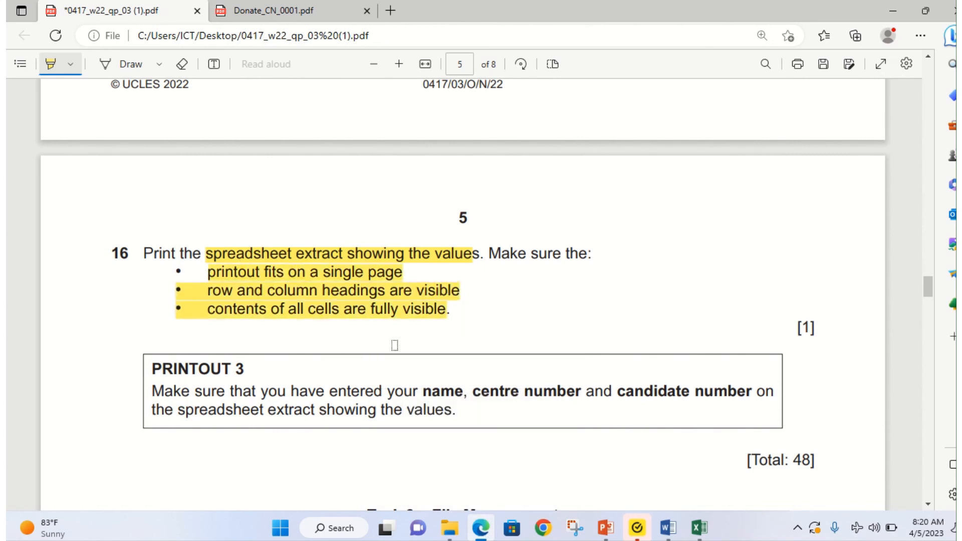
click(479, 527)
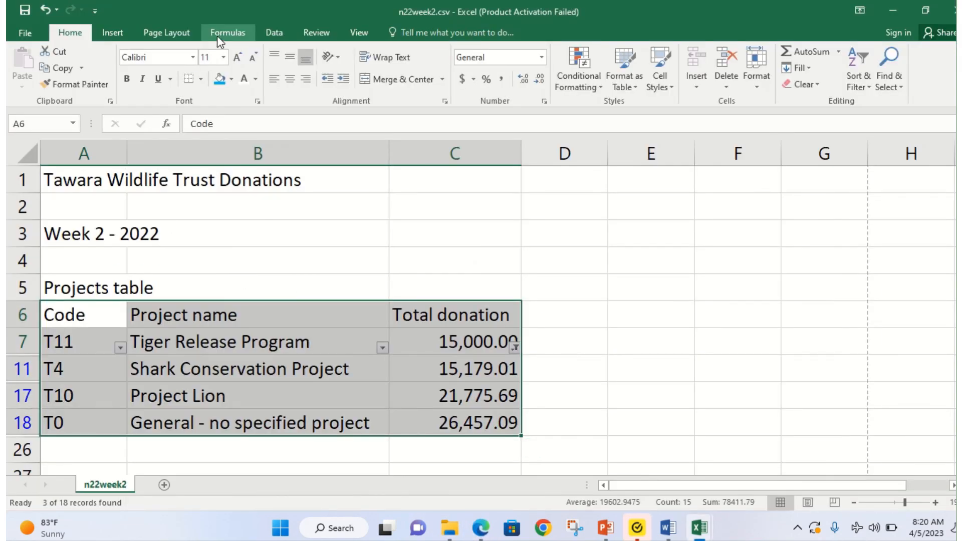
Step: Turn on printing of row and column headings in Page Setup and check the preview
click(175, 31)
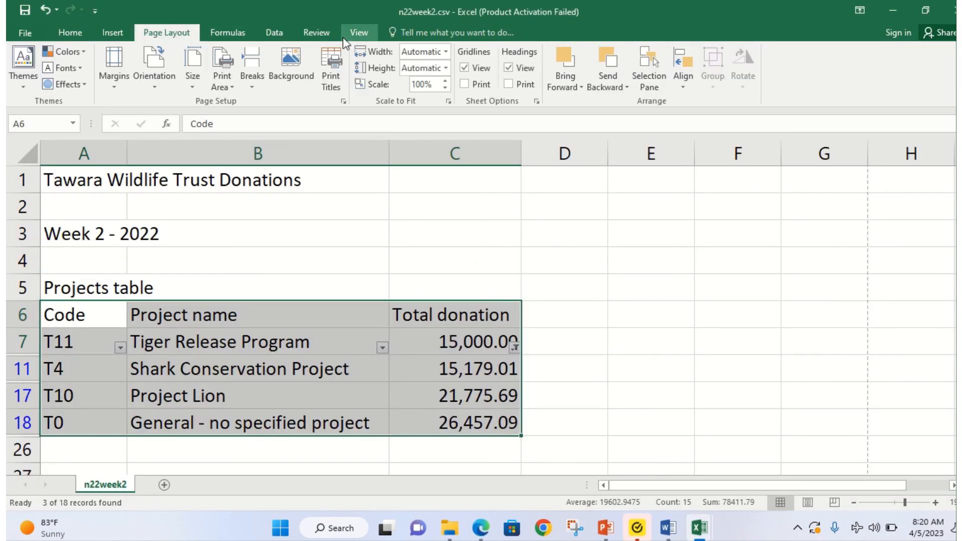
click(325, 71)
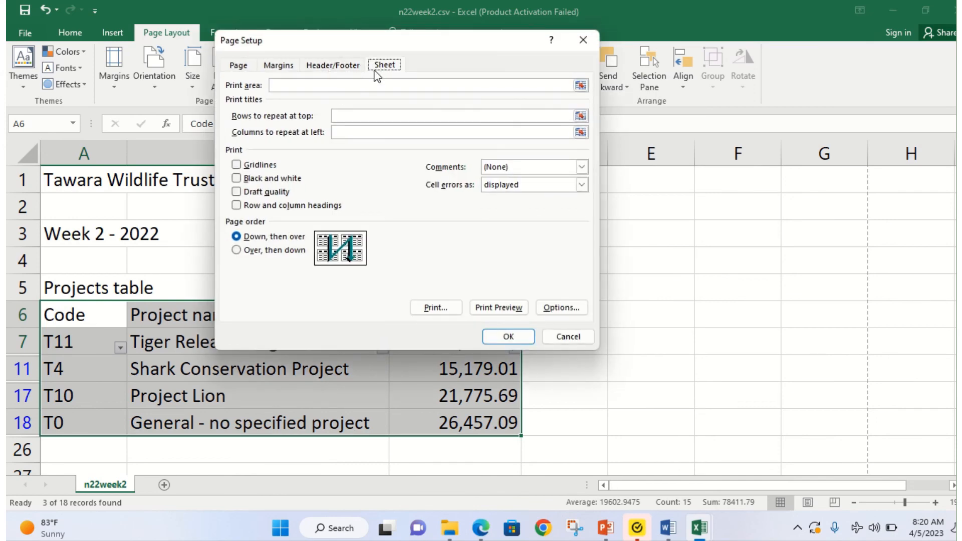
click(250, 211)
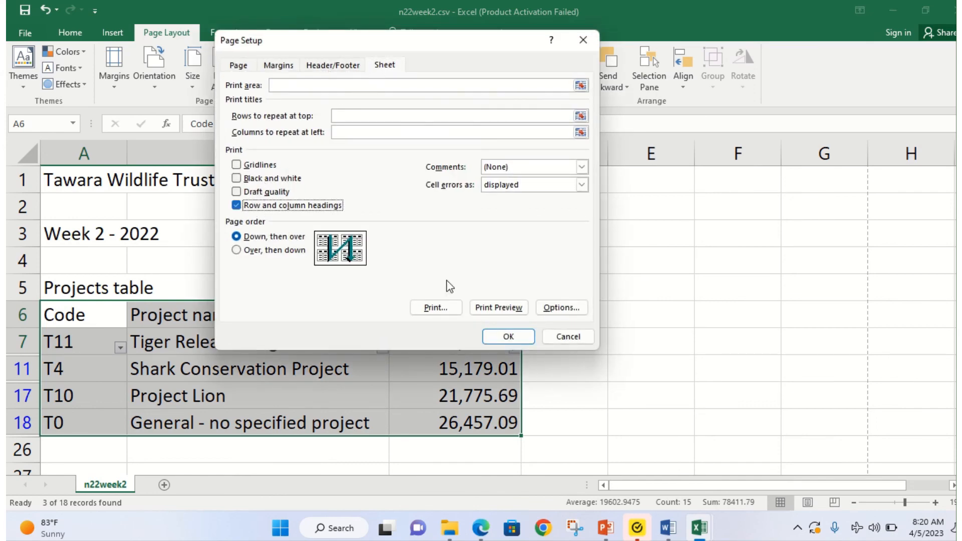
click(487, 310)
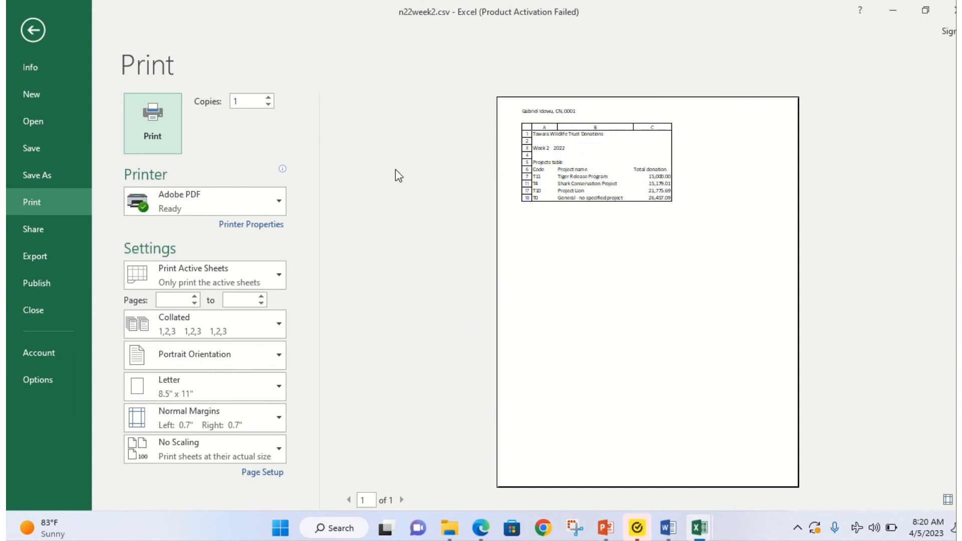
click(31, 31)
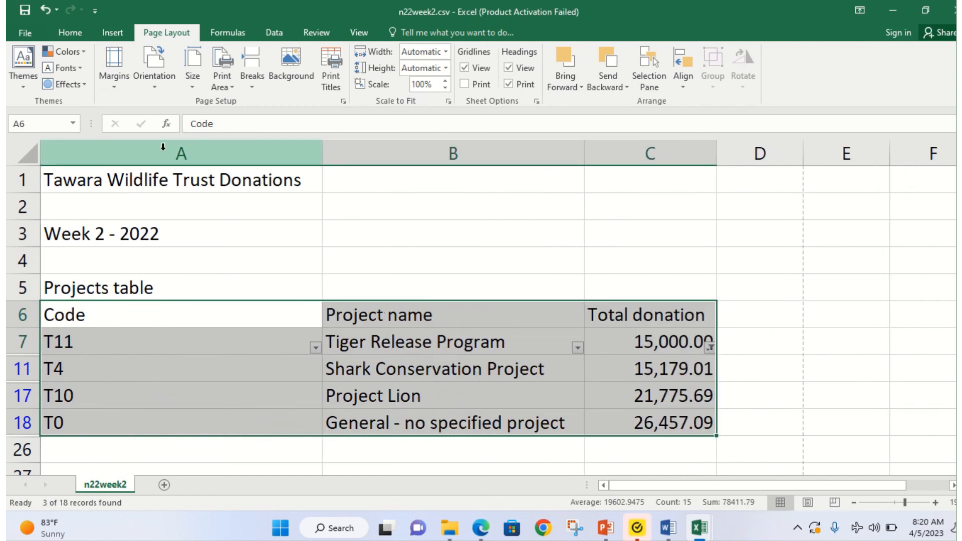
Step: Try a new column A width, undo it, and check the width of column C
click(324, 156)
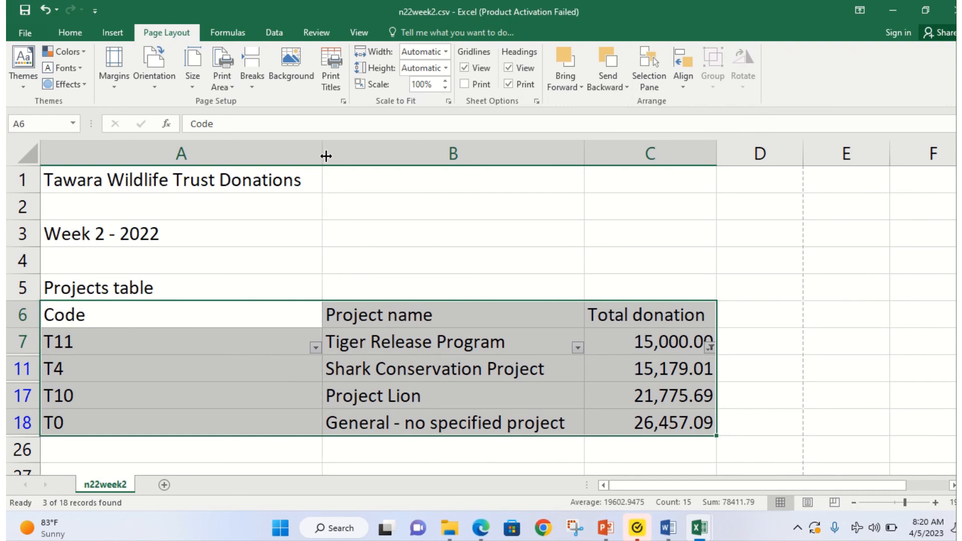
drag(326, 156, 189, 162)
key(ctrl+z)
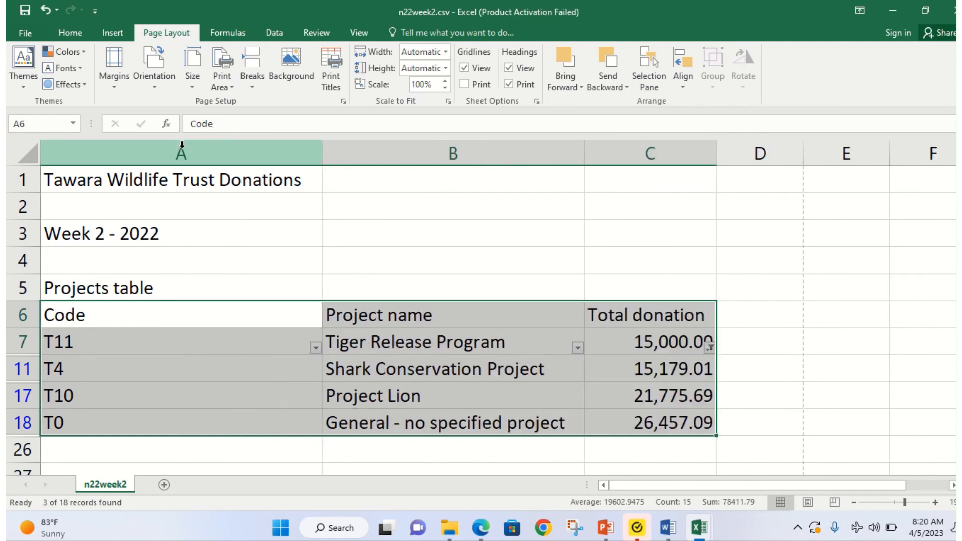
click(182, 145)
click(421, 281)
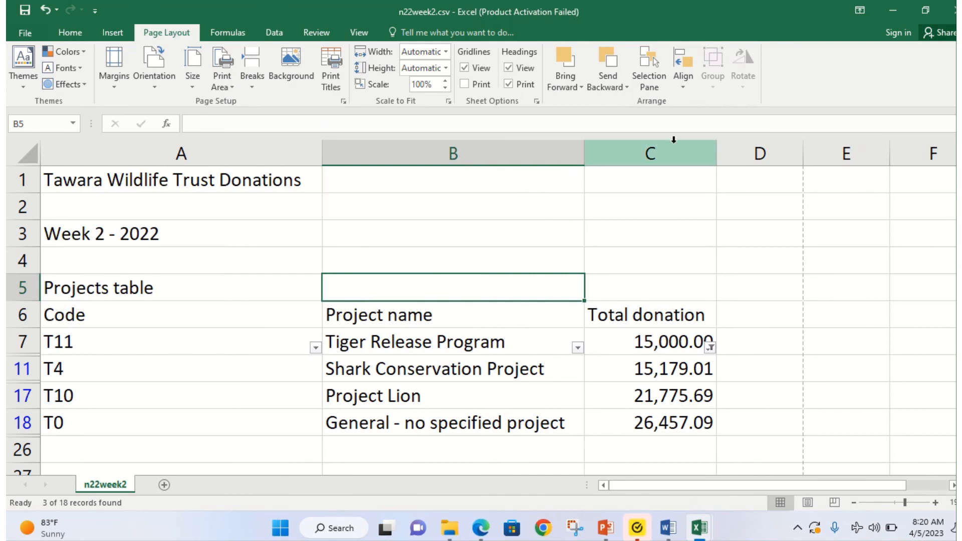
drag(717, 153, 717, 152)
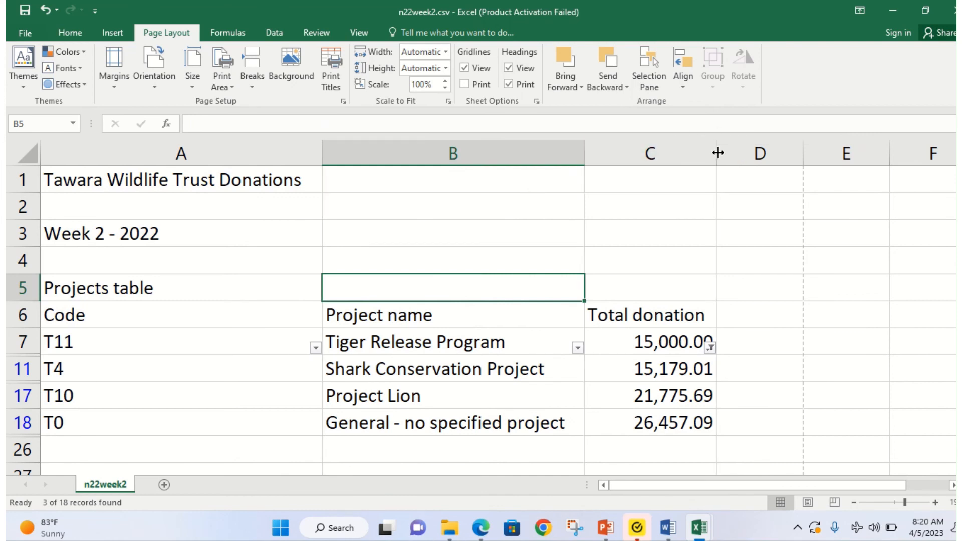
Step: Inspect the zoomed one-page print preview, then bring the exam paper back up
click(35, 32)
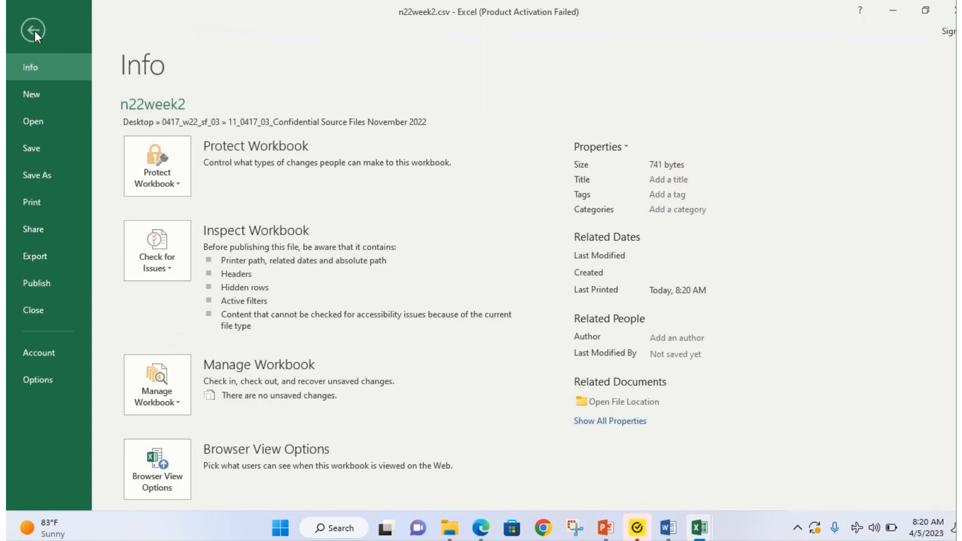
click(36, 204)
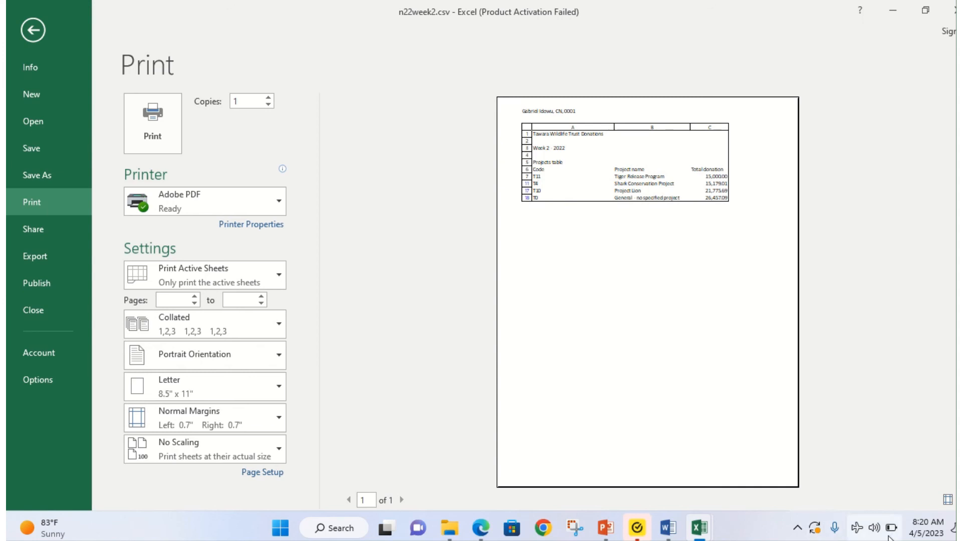
click(959, 499)
click(960, 500)
click(959, 499)
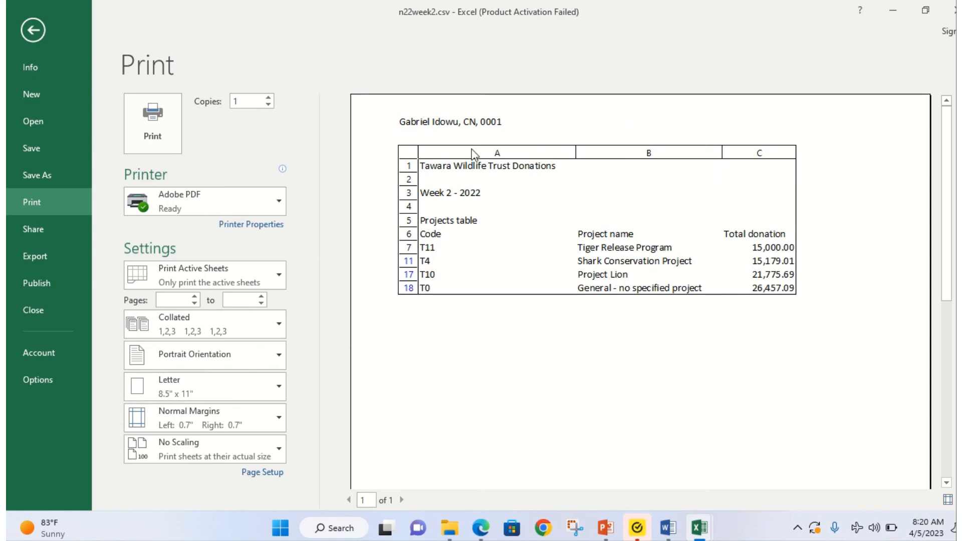
scroll(794, 348, down, 5)
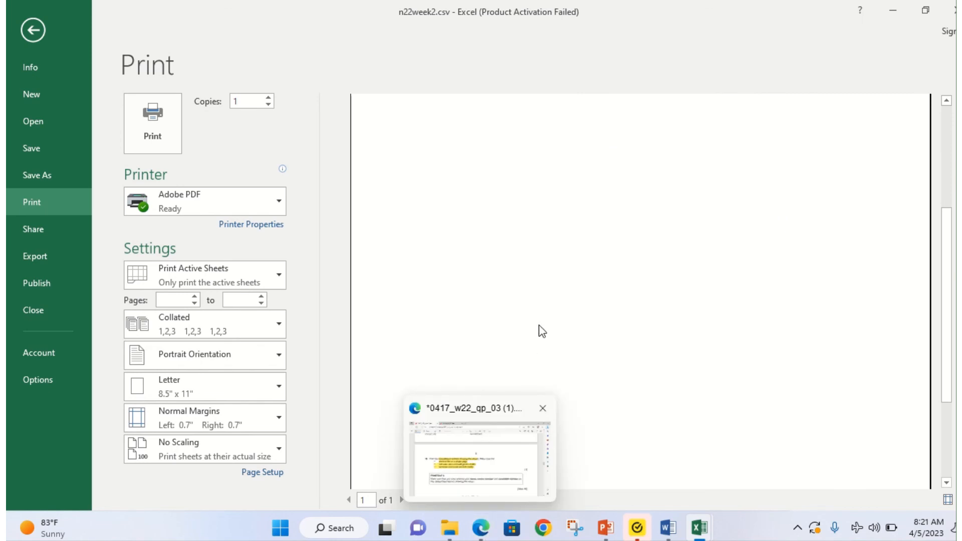
scroll(541, 301, up, 5)
click(480, 528)
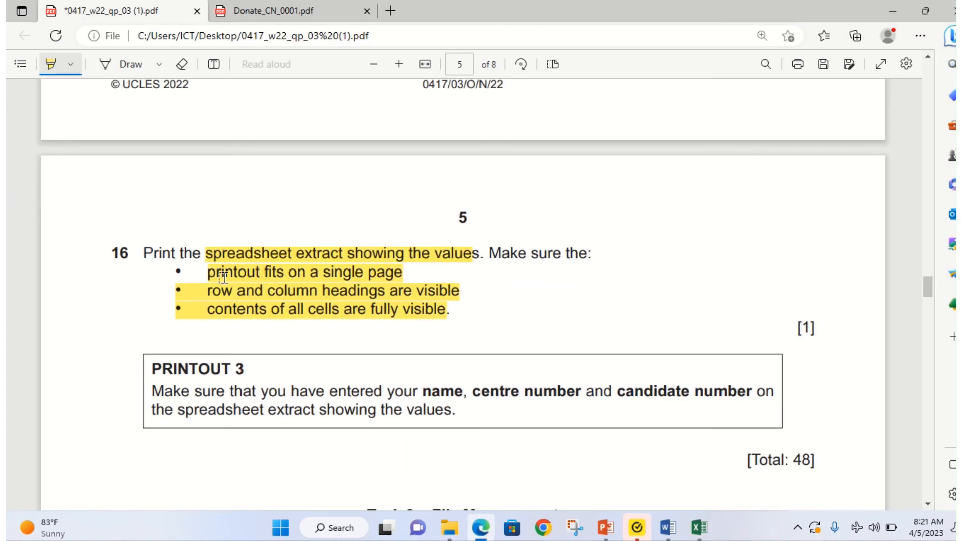
Step: Scroll the exam paper to question 16, highlight [Total: 48] in yellow, and return to Excel
scroll(223, 276, up, 10)
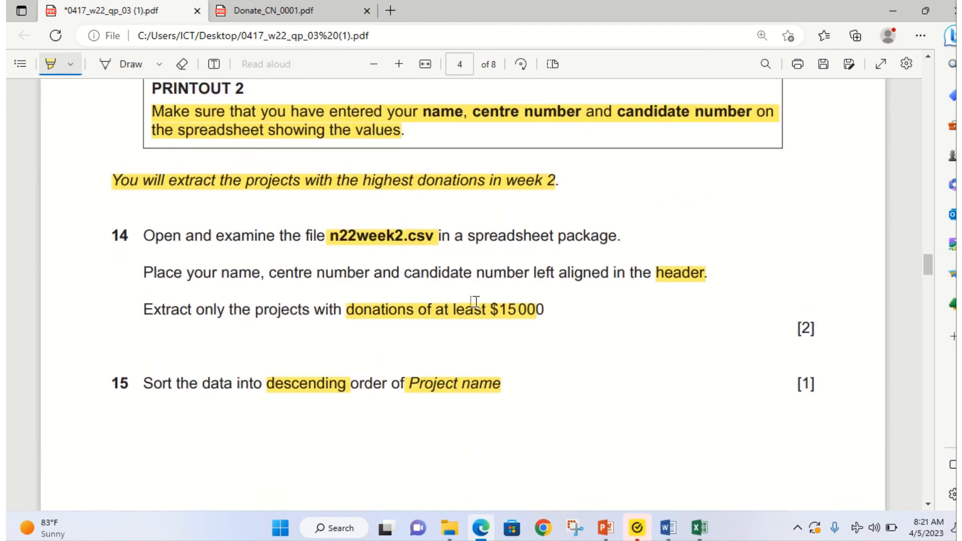
scroll(263, 425, down, 8)
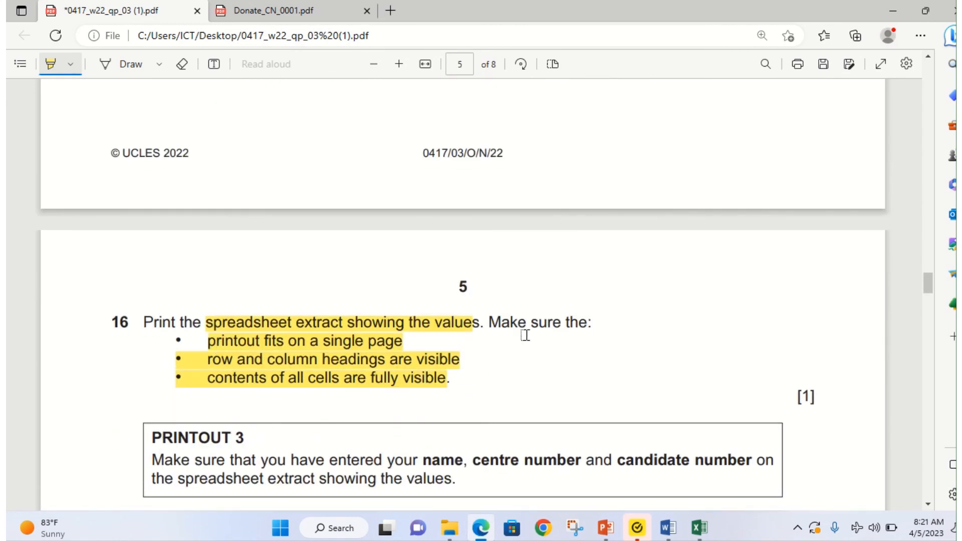
scroll(435, 311, down, 1)
scroll(562, 279, down, 1)
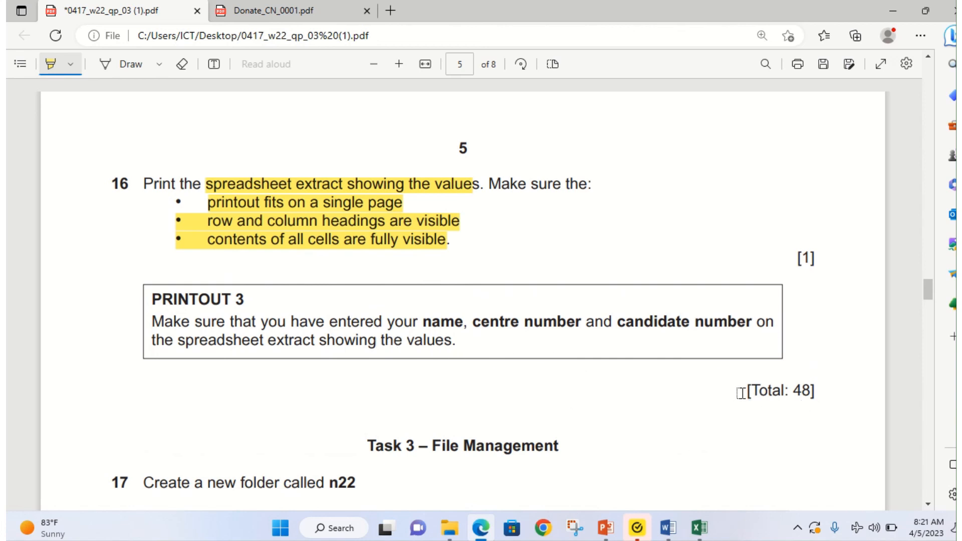
drag(736, 388, 837, 386)
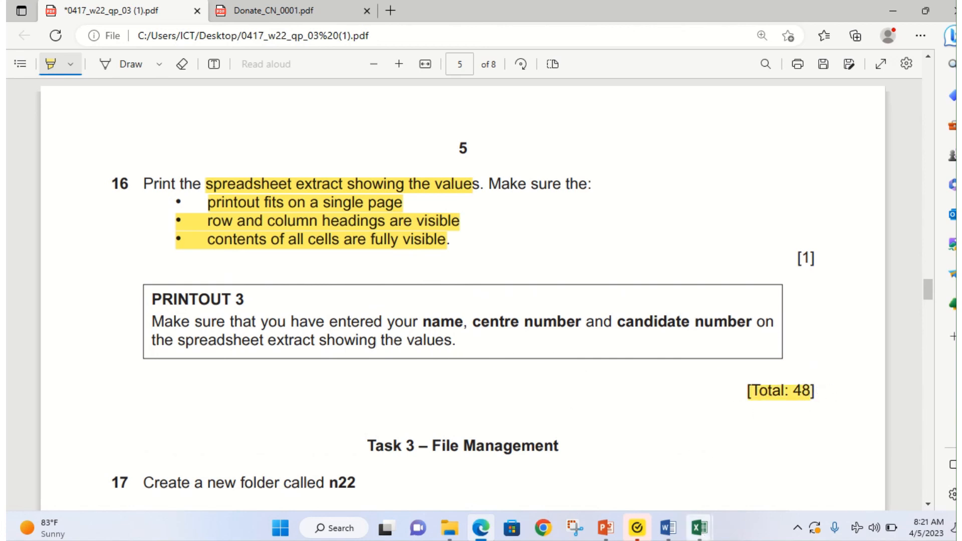
click(481, 527)
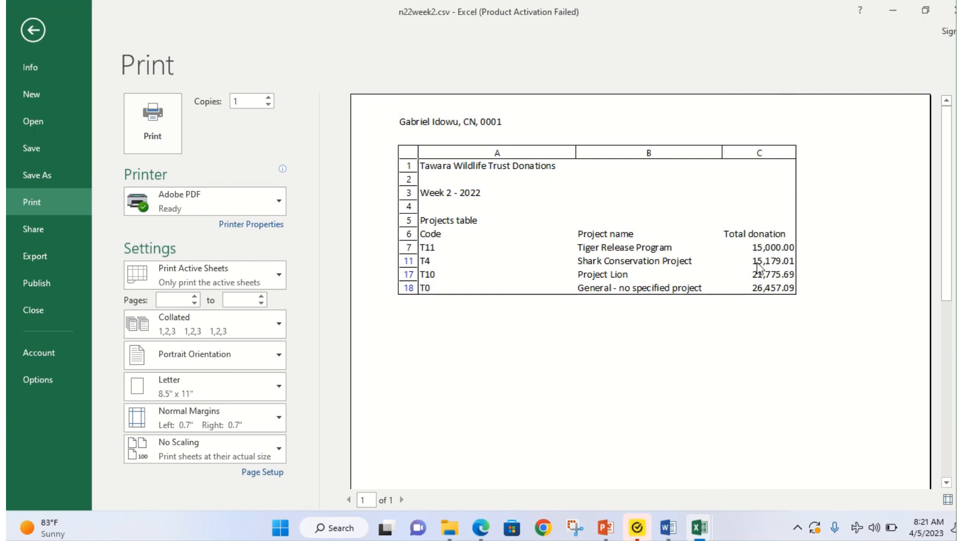
Step: Apply Accounting number format with dollar signs to the Total donation values C7:C18
click(31, 30)
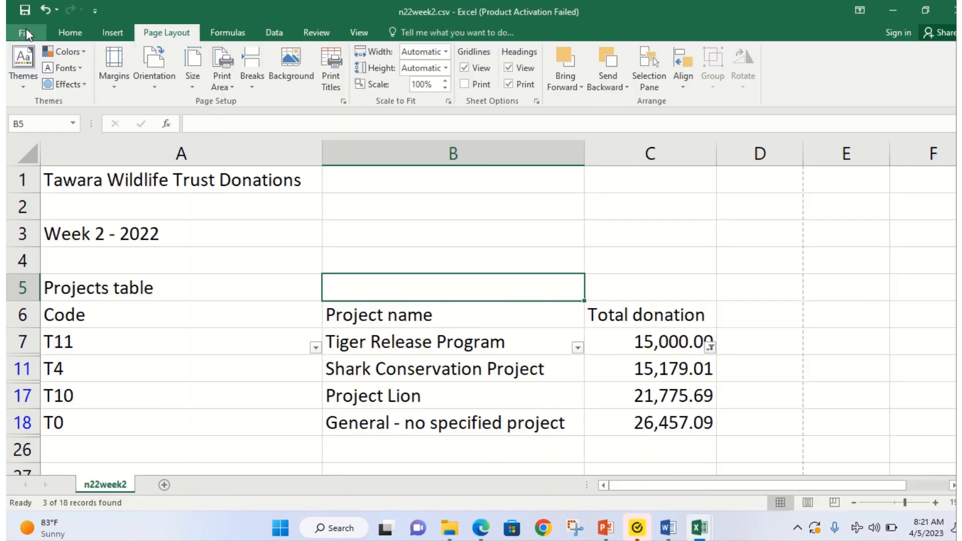
click(642, 343)
drag(643, 344, 644, 424)
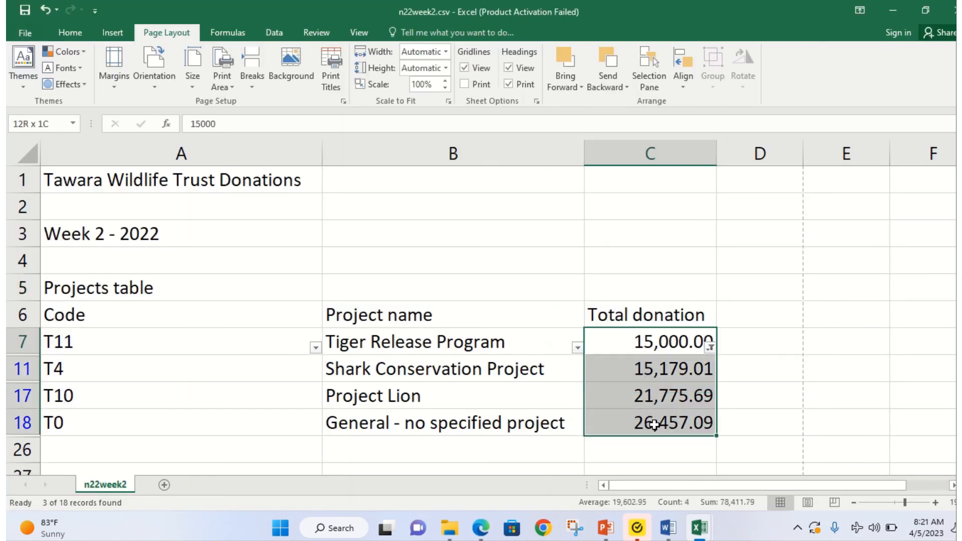
click(64, 33)
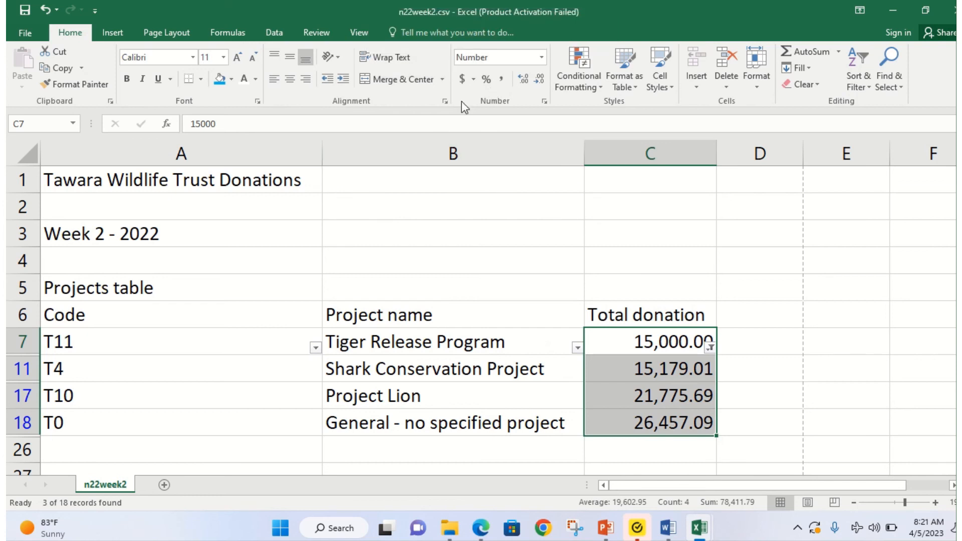
click(462, 78)
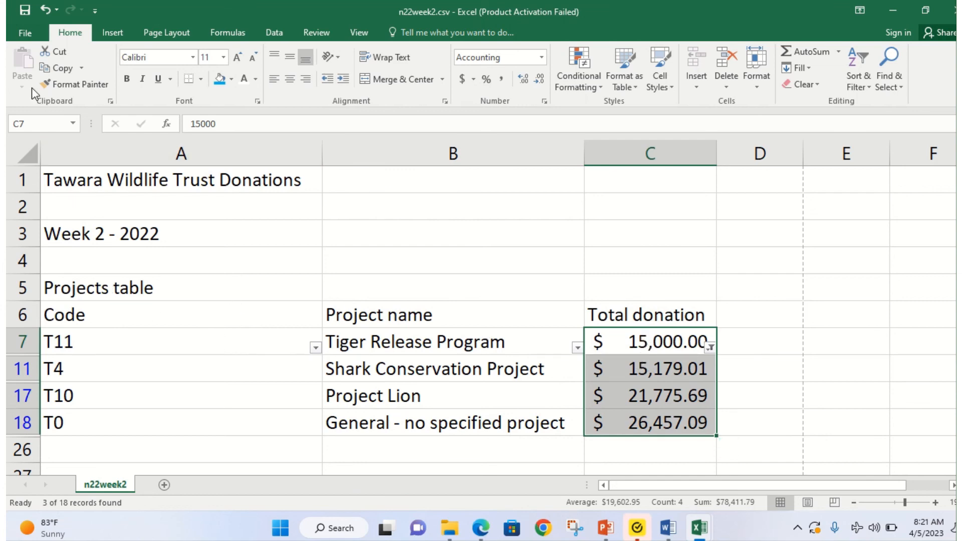
click(18, 31)
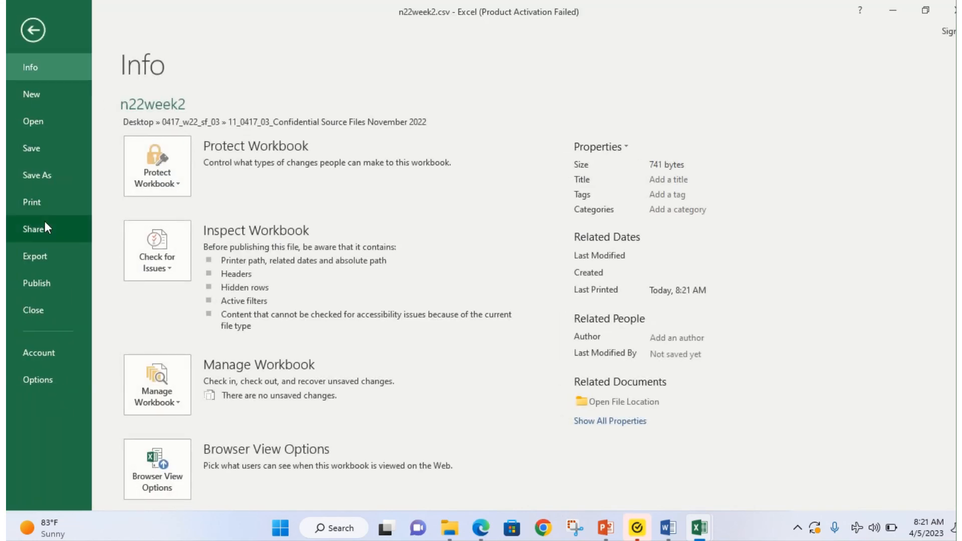
Step: Print the extract through Adobe PDF, saving it as n22week2.pdf in Documents
click(43, 201)
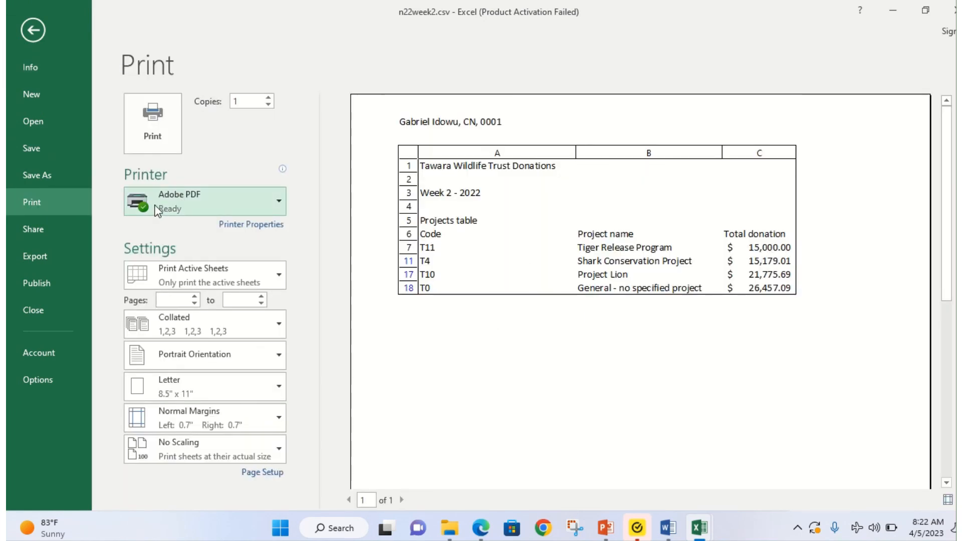
click(155, 136)
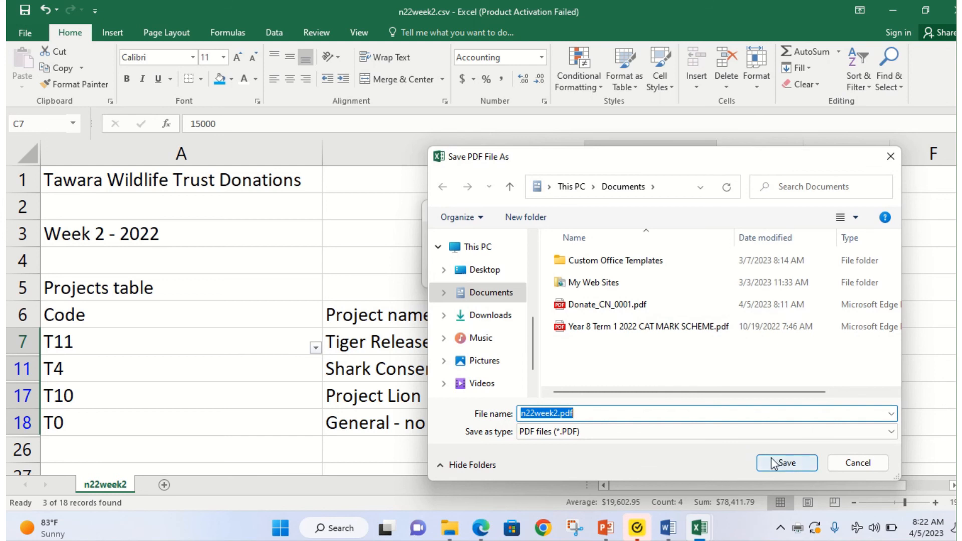
click(785, 462)
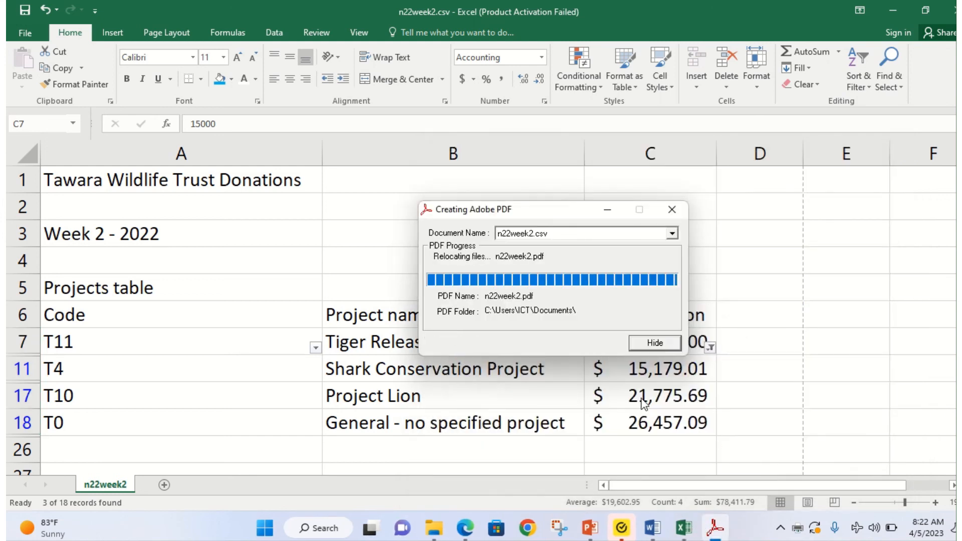
scroll(446, 286, down, 5)
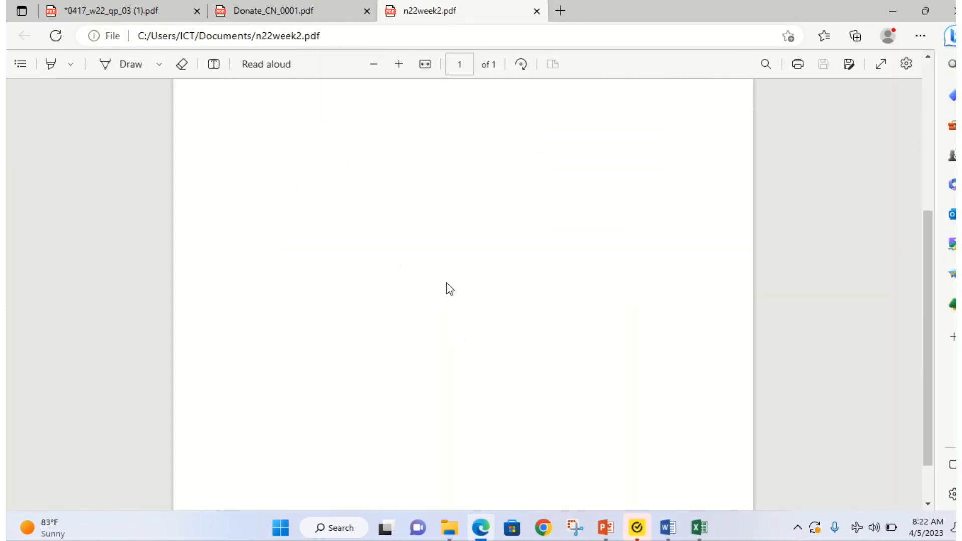
Step: Zoom in on n22week2.pdf, then re-highlight [Total: 48] on the exam paper and scroll to page 4
scroll(445, 293, up, 5)
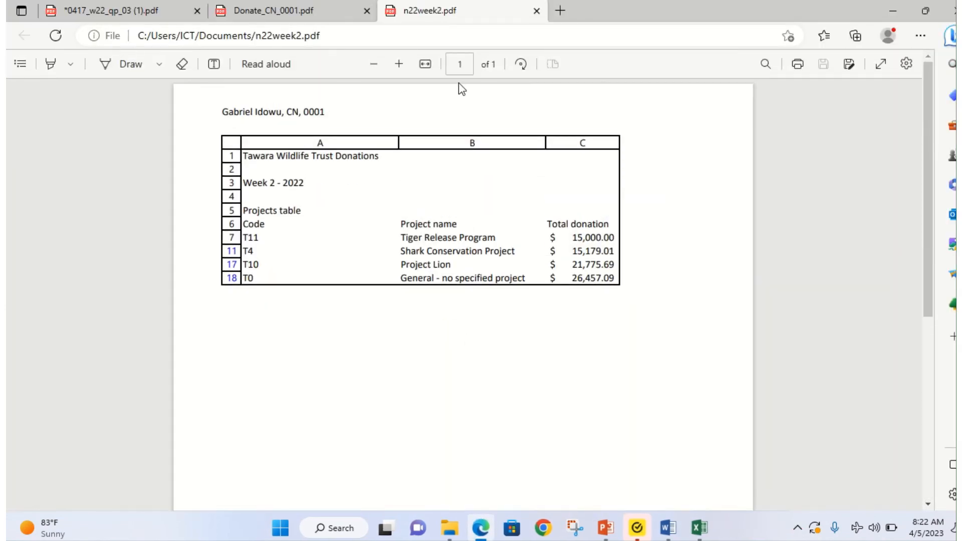
click(404, 69)
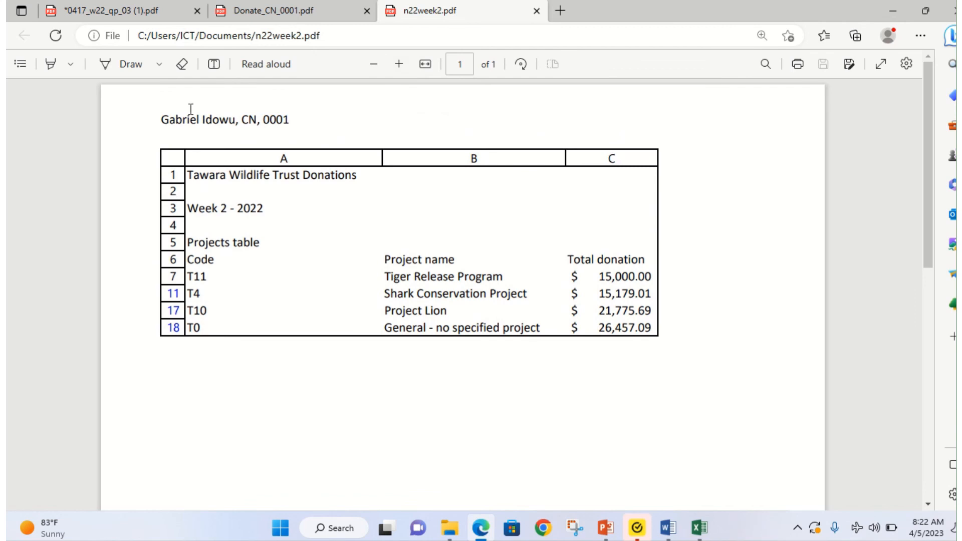
click(106, 9)
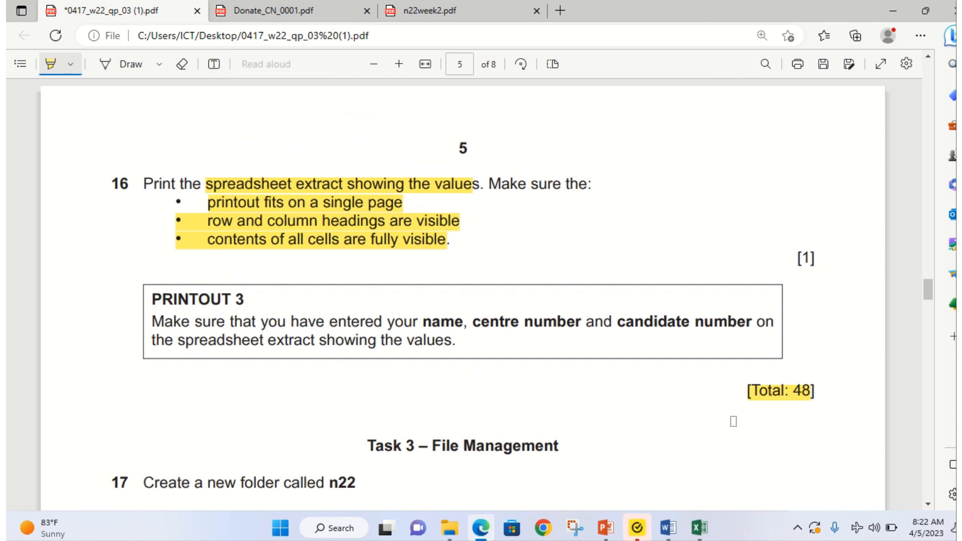
scroll(618, 364, up, 2)
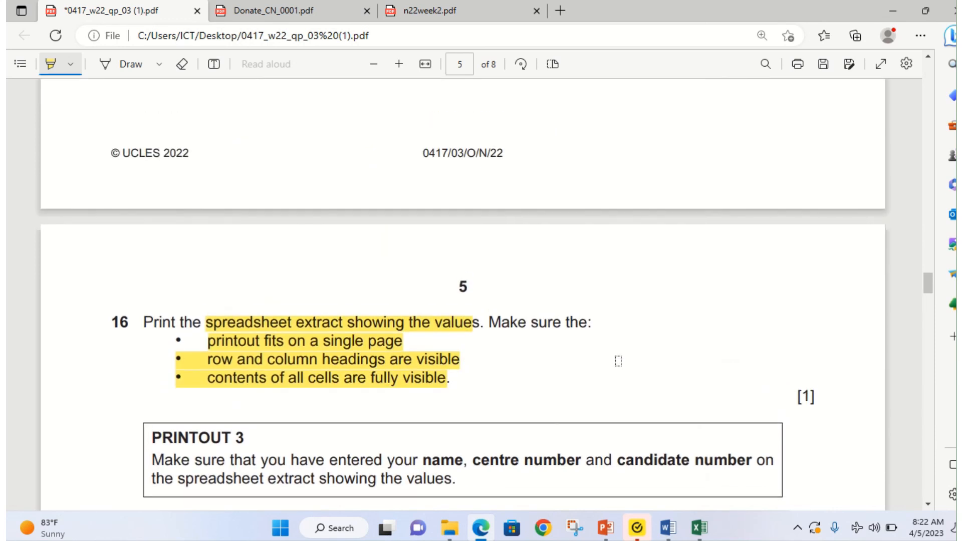
scroll(618, 363, down, 2)
drag(745, 397, 823, 397)
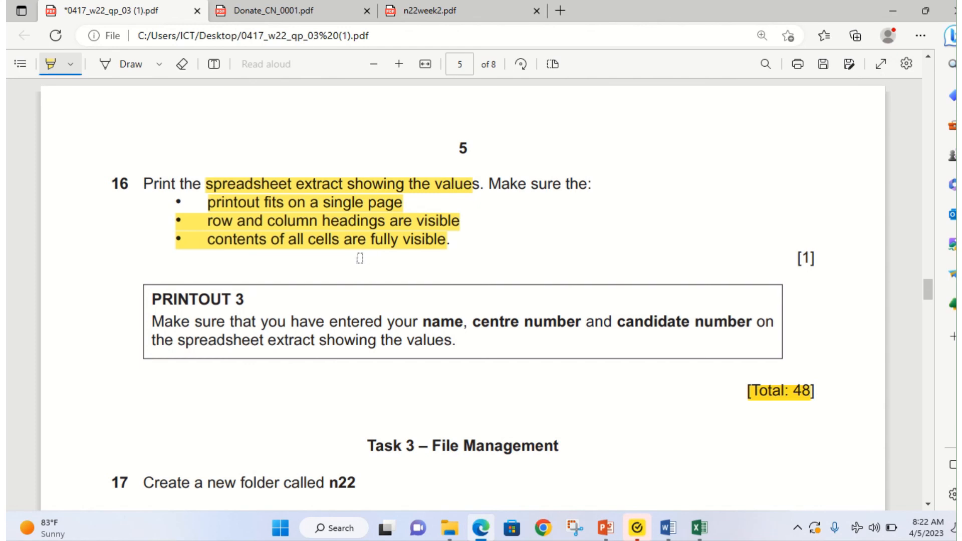
scroll(200, 184, up, 5)
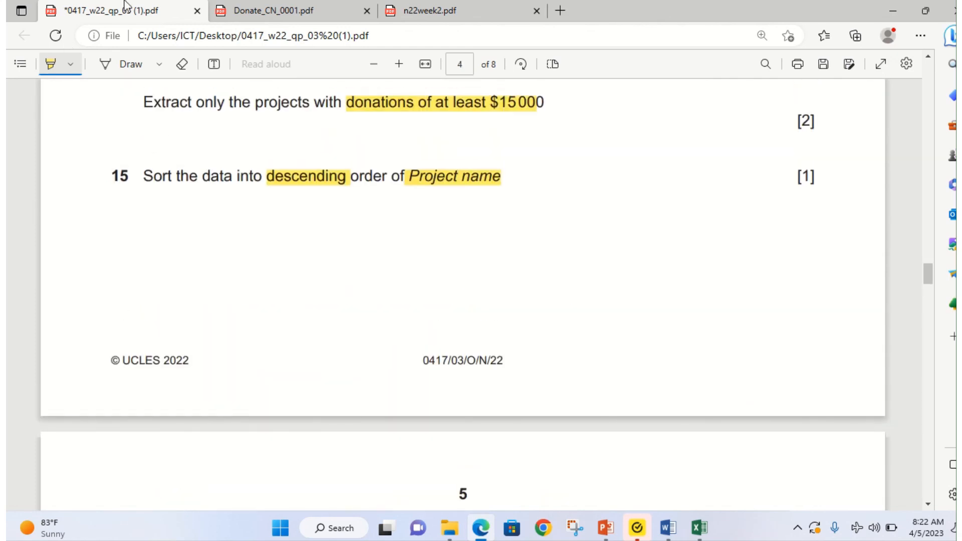